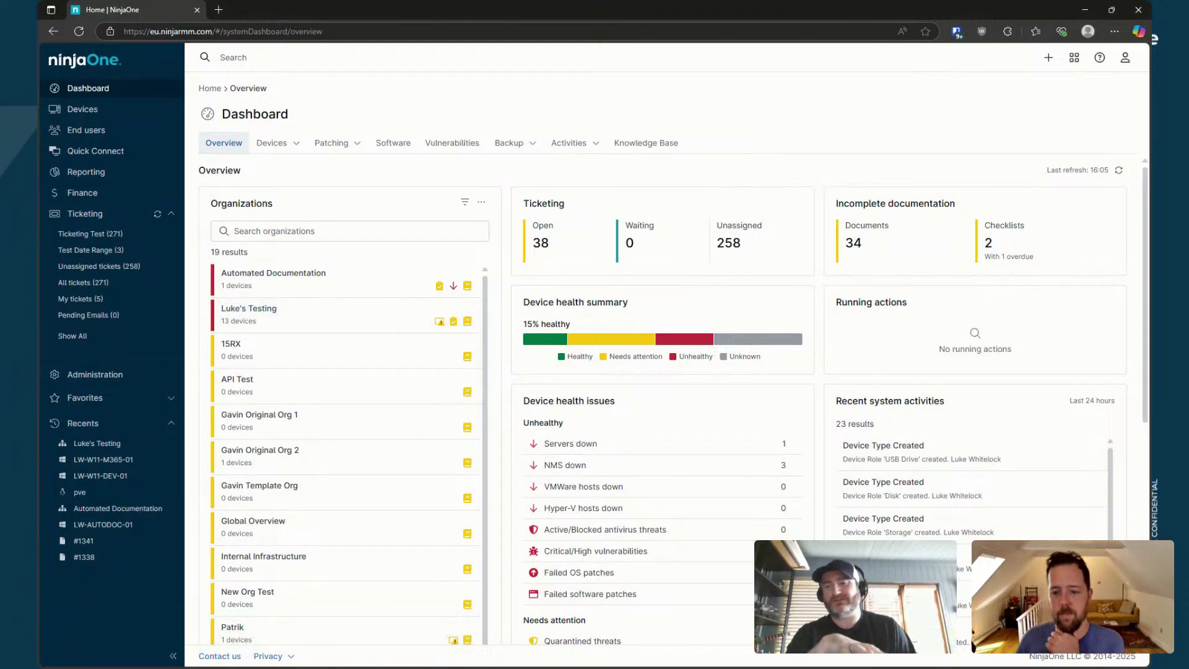
# Open the testing organization's Apps & Services documentation, review the Test document under Active Directory, and return to the document list
pyautogui.click(98, 444)
pyautogui.click(688, 154)
pyautogui.click(680, 170)
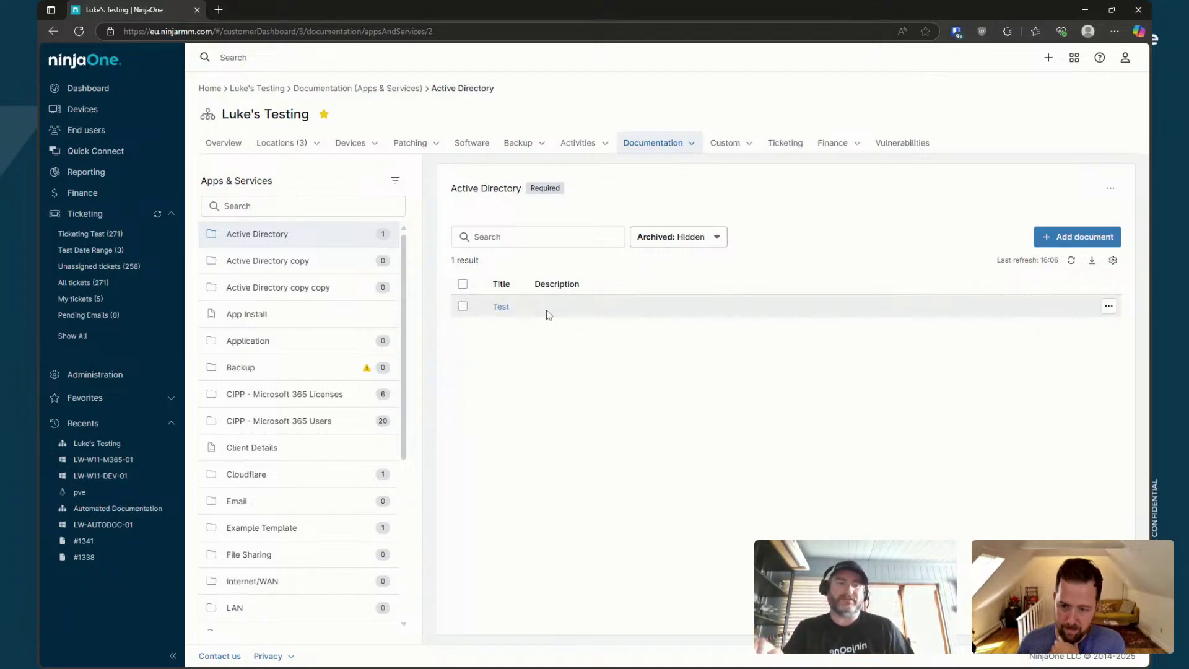
pyautogui.click(501, 308)
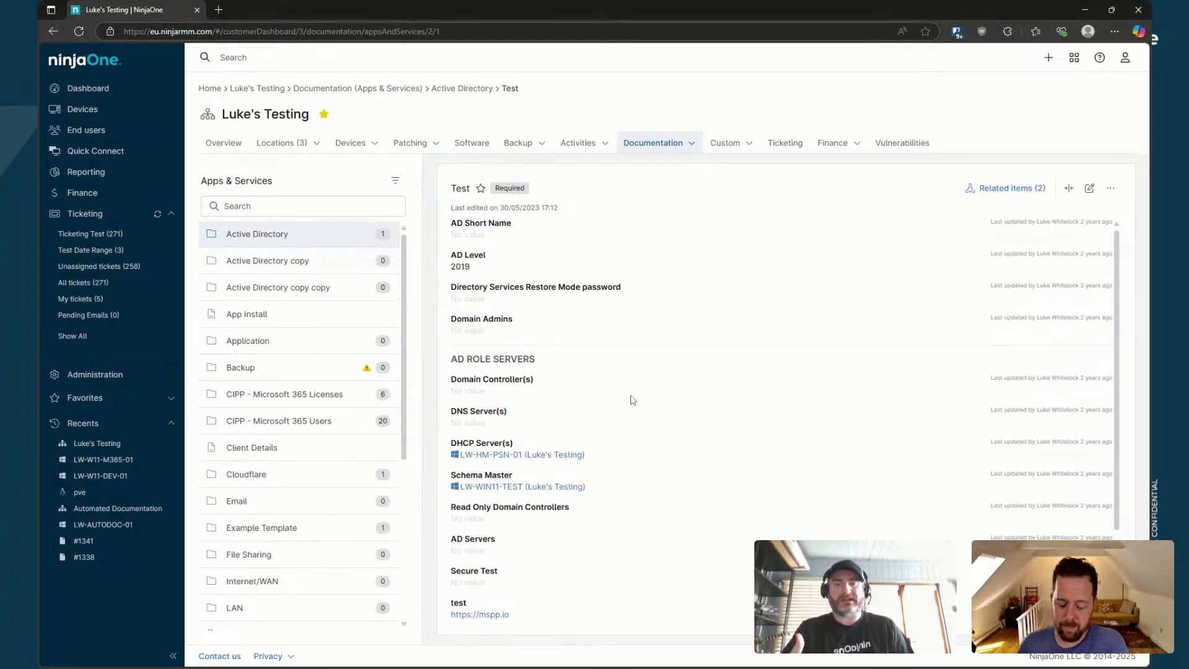
pyautogui.scroll(-2, 657, 415)
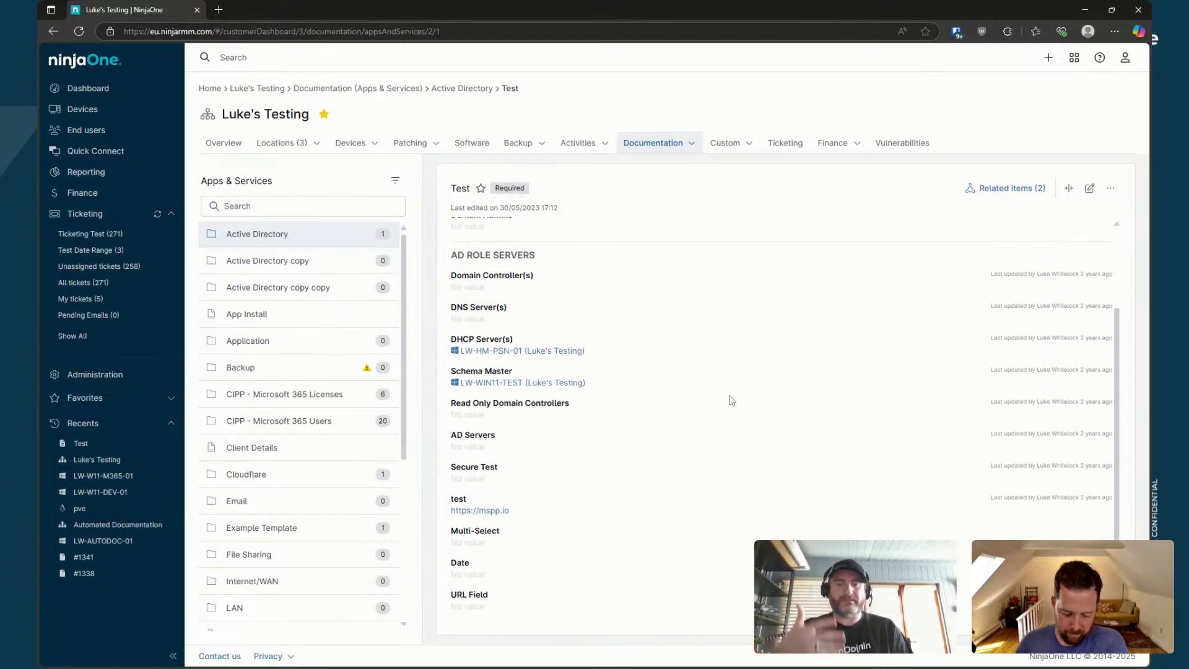
pyautogui.scroll(2, 737, 401)
pyautogui.hotkey('alt', 'Left')
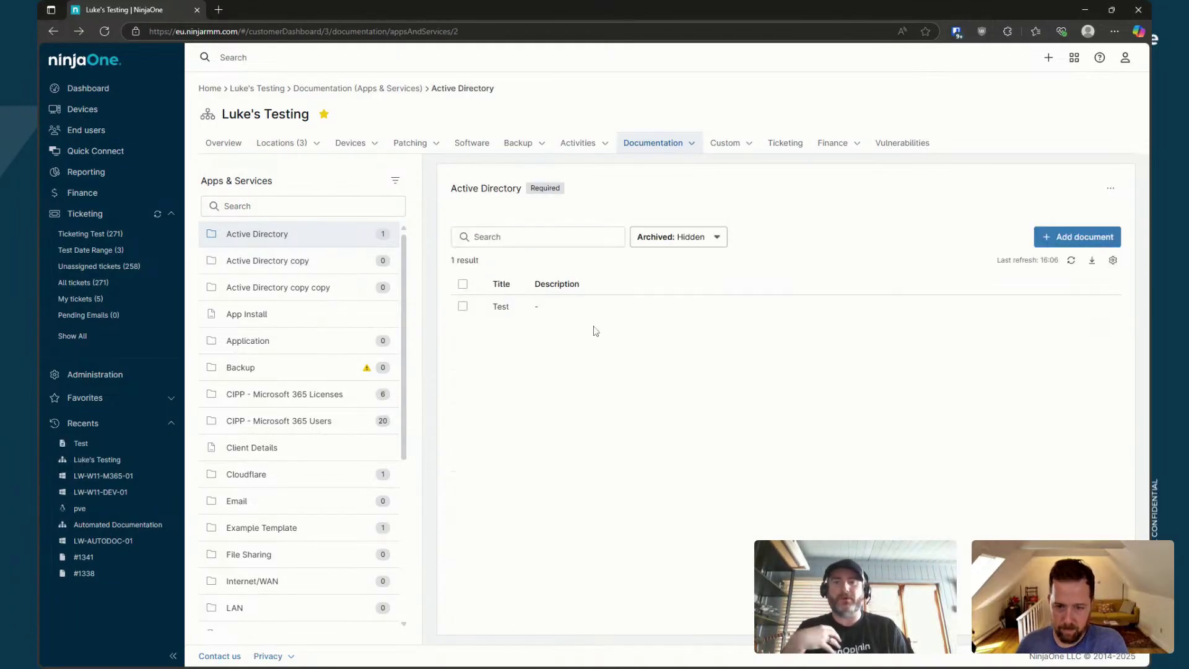
# Open the Active Directory template in the NinjaOne Documentation app settings and disable Show description on table view
pyautogui.click(106, 373)
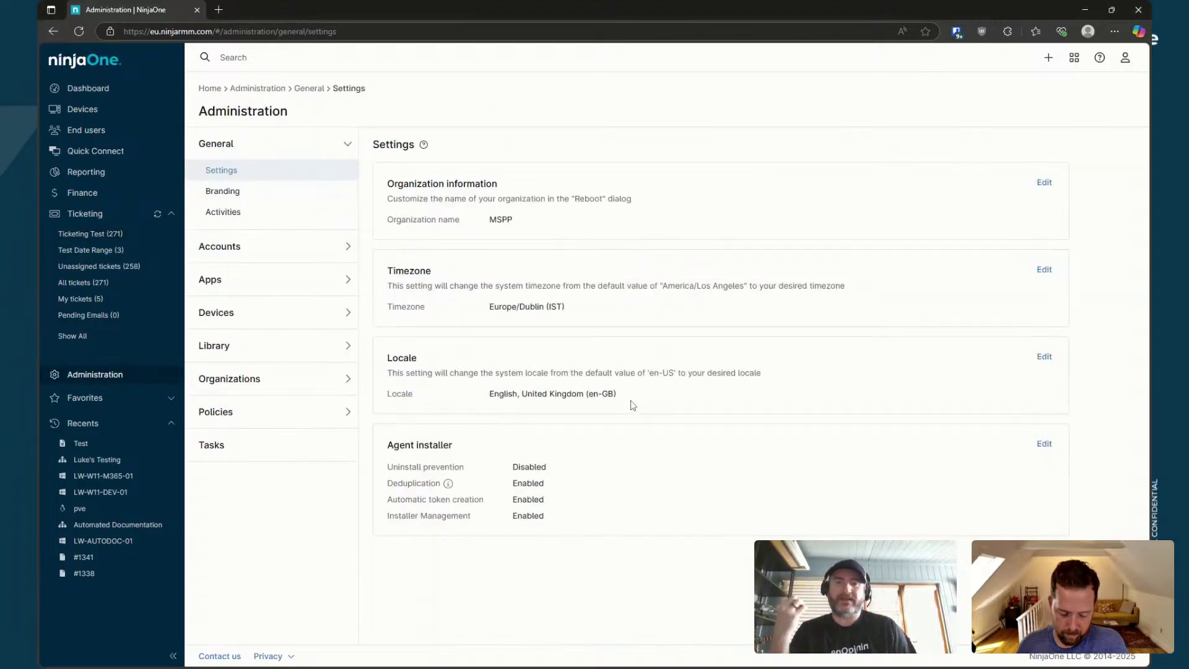
pyautogui.click(261, 282)
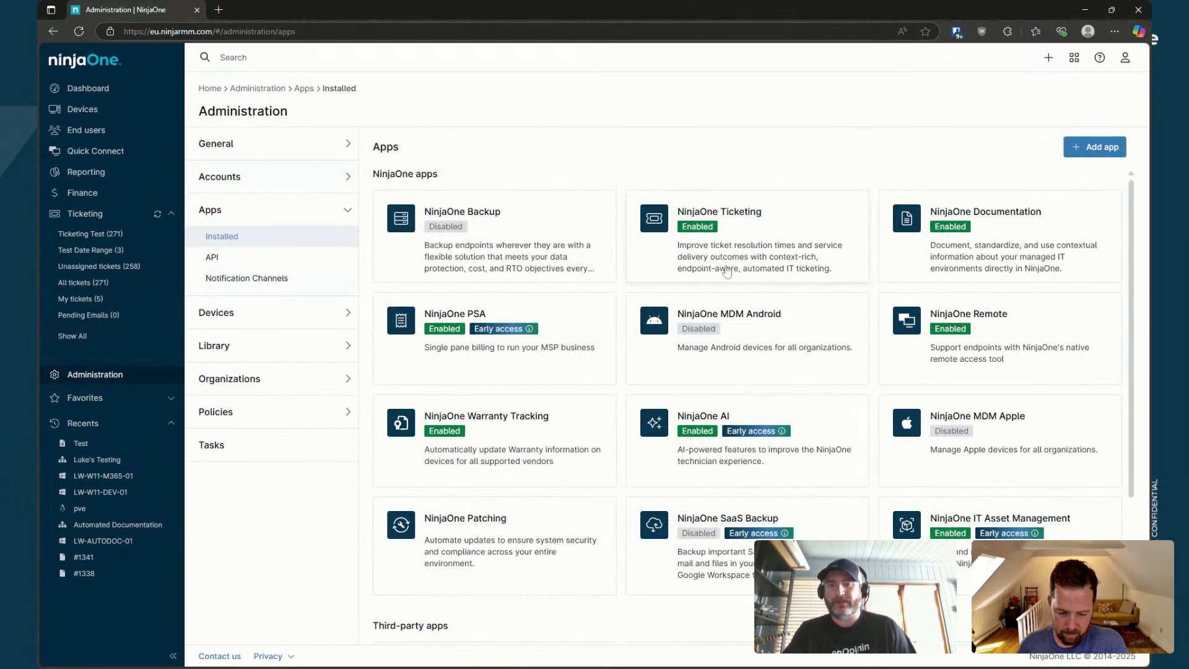
pyautogui.click(1051, 240)
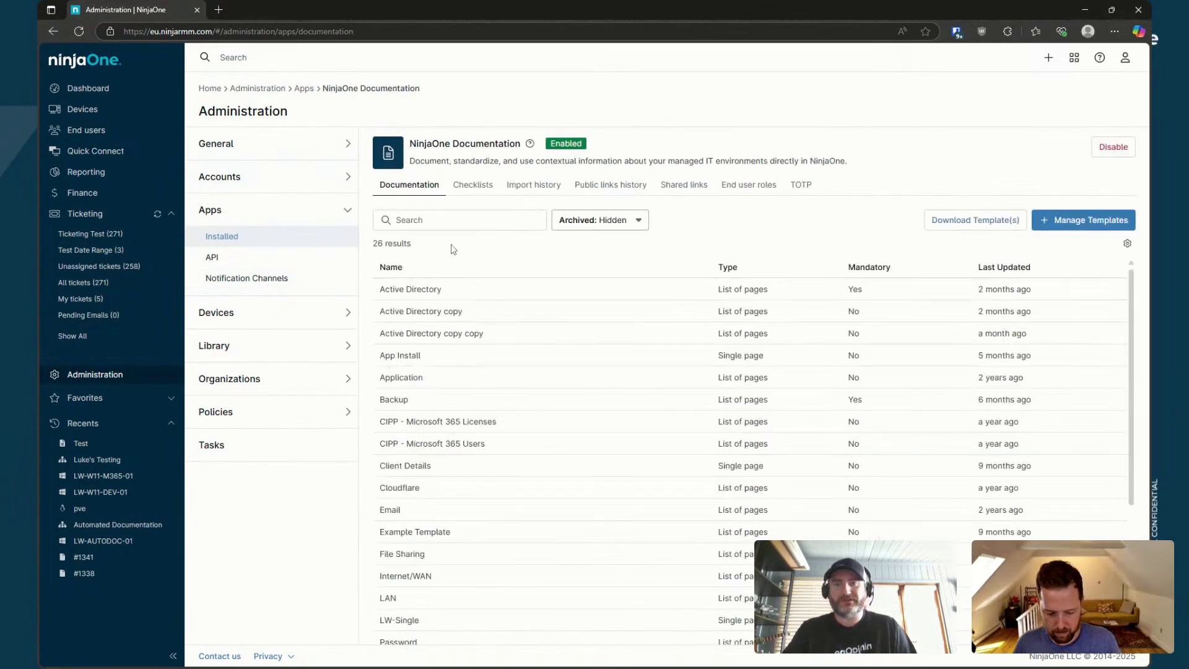
pyautogui.click(416, 290)
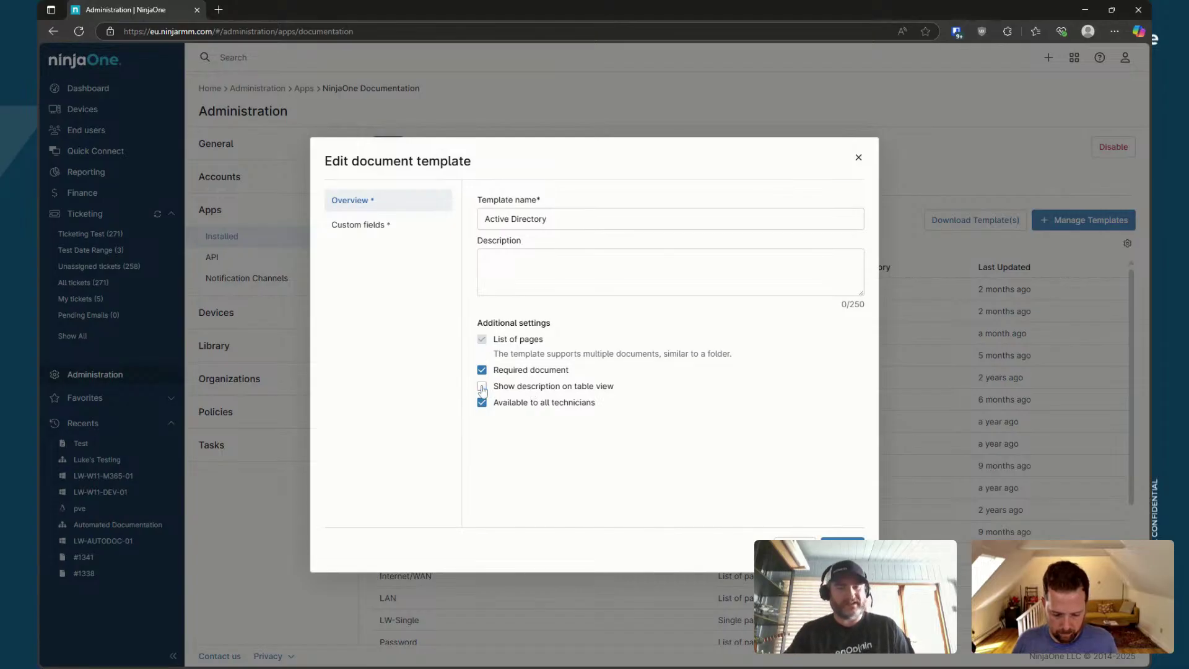
# Set the template's AD Level custom field to show as a column in table view
pyautogui.click(375, 235)
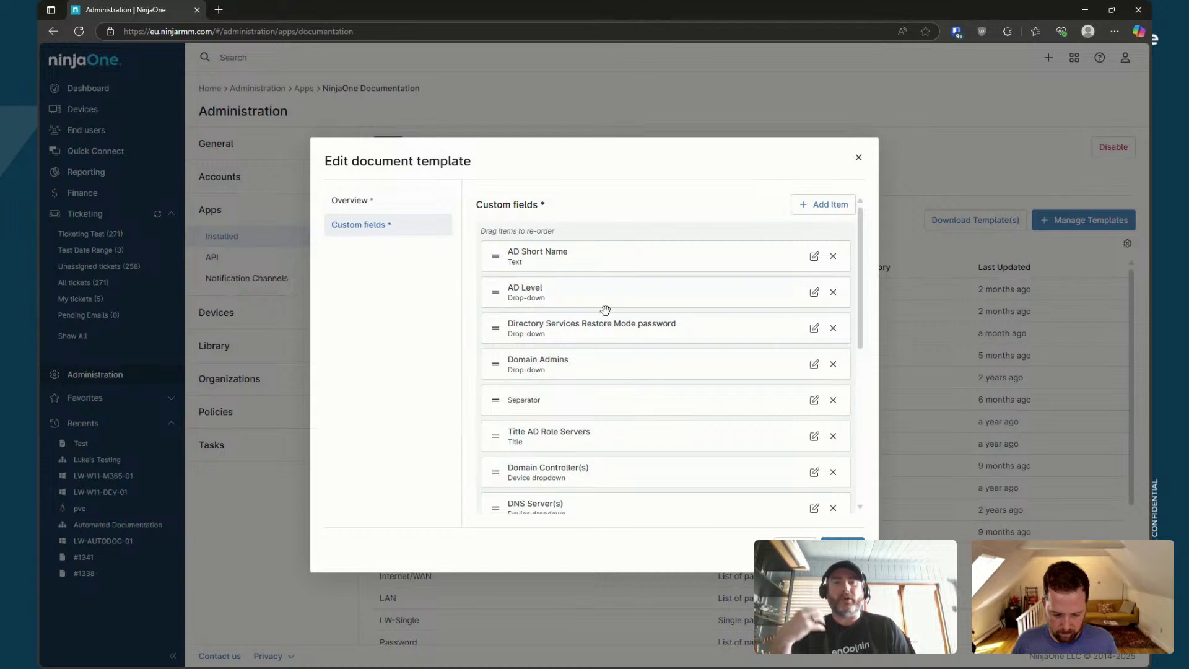
pyautogui.click(814, 293)
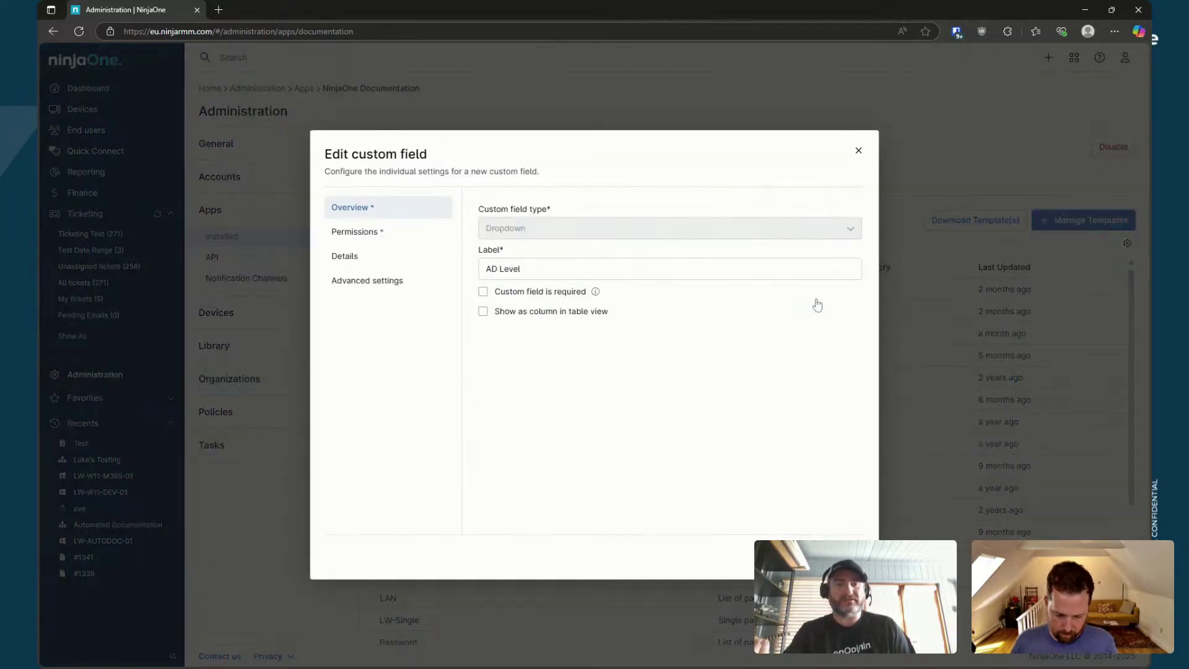
pyautogui.click(483, 313)
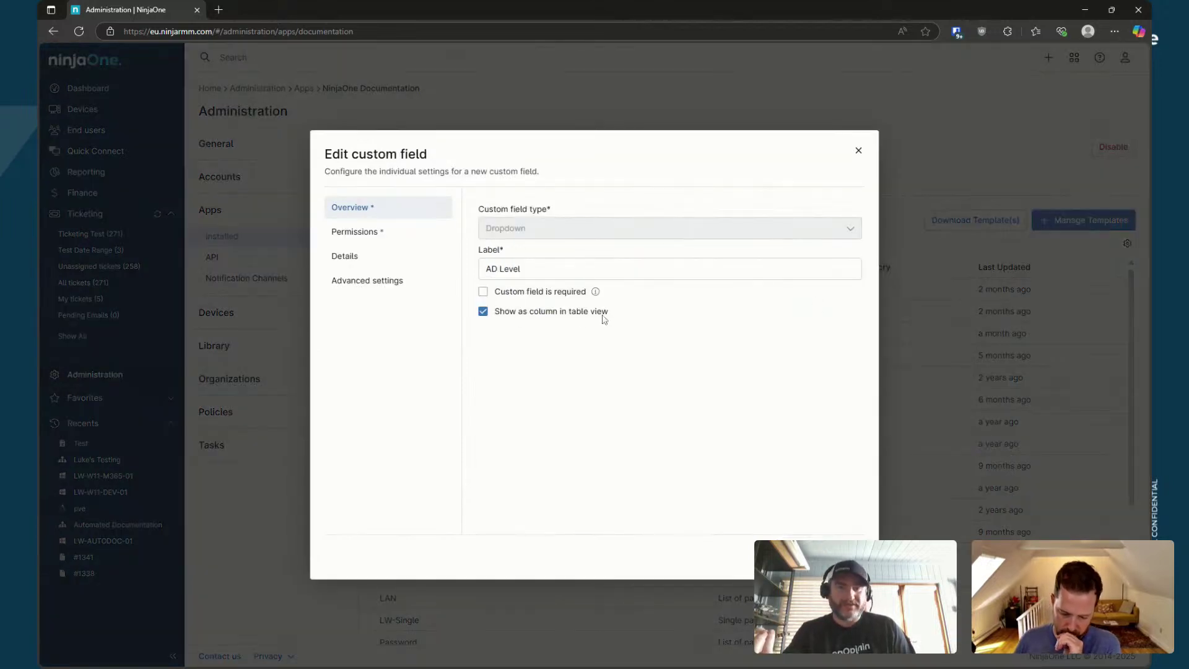
pyautogui.click(842, 557)
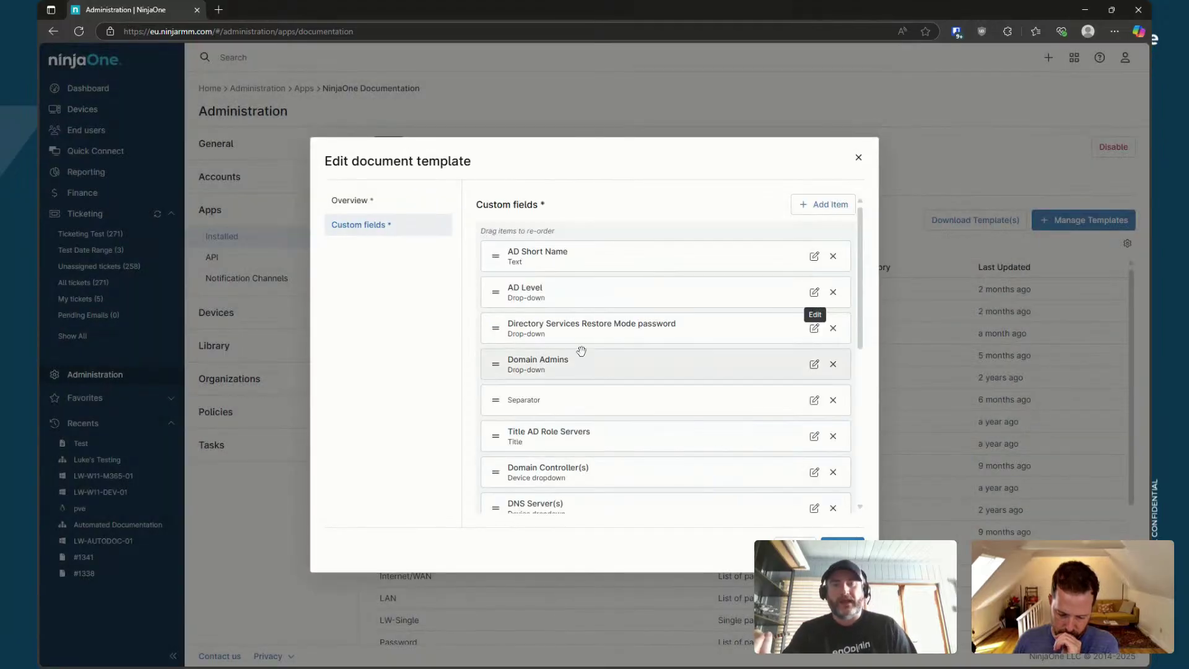
# Set the DNS Server(s) custom field to show as a column in table view and save the Active Directory template
pyautogui.scroll(-2, 650, 400)
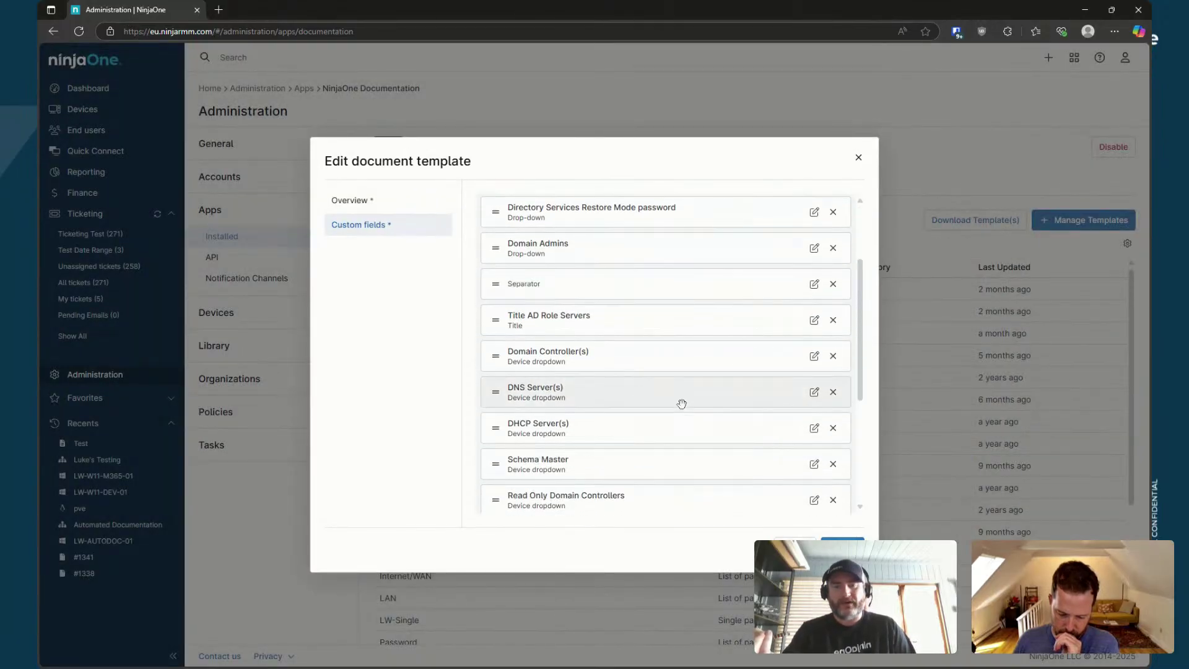
pyautogui.click(815, 392)
pyautogui.click(483, 310)
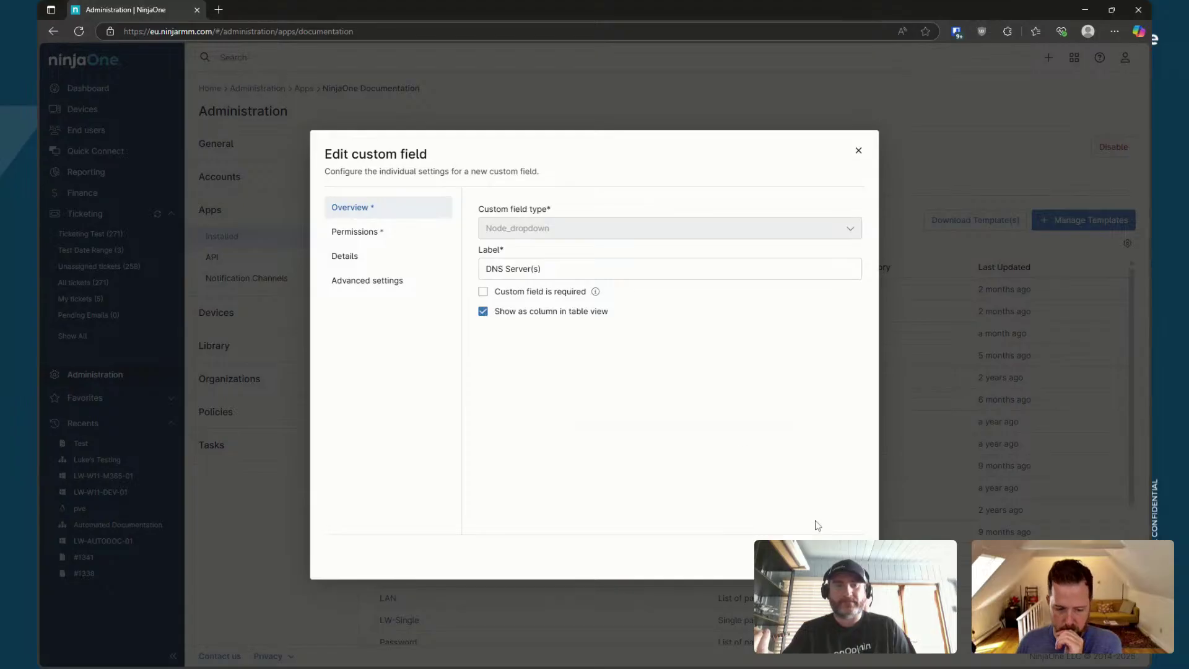
pyautogui.click(842, 557)
pyautogui.click(830, 613)
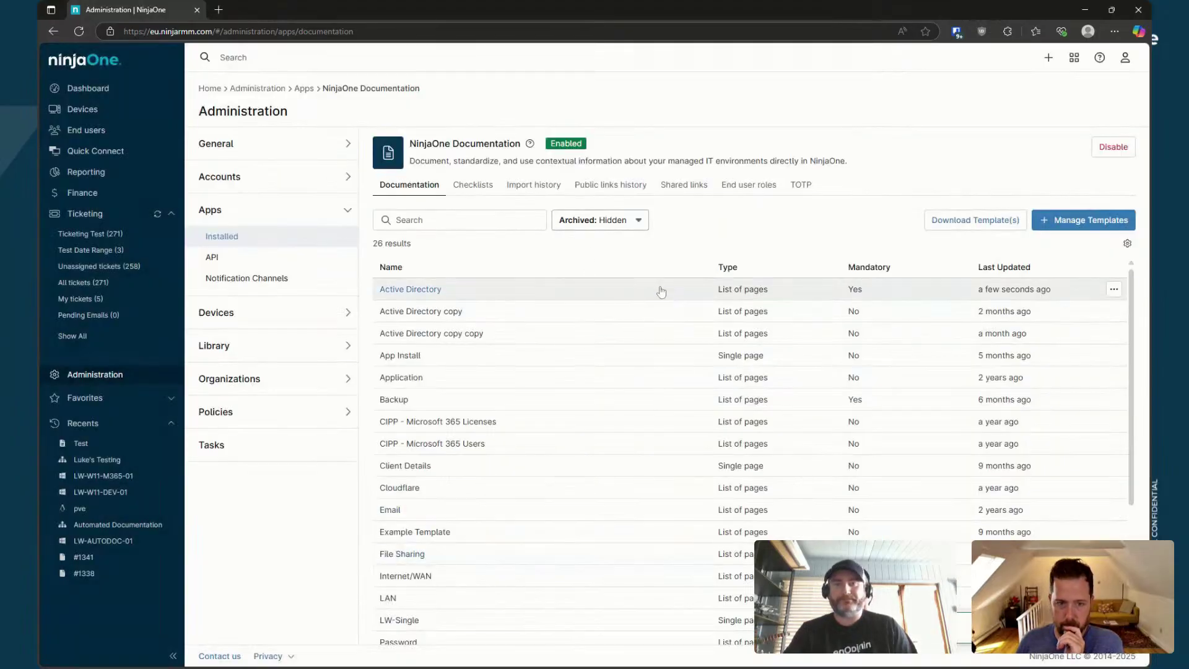
# Check the AD Level and DNS Server(s) columns in the testing organization's Active Directory document list, including its sorting and search
pyautogui.click(99, 459)
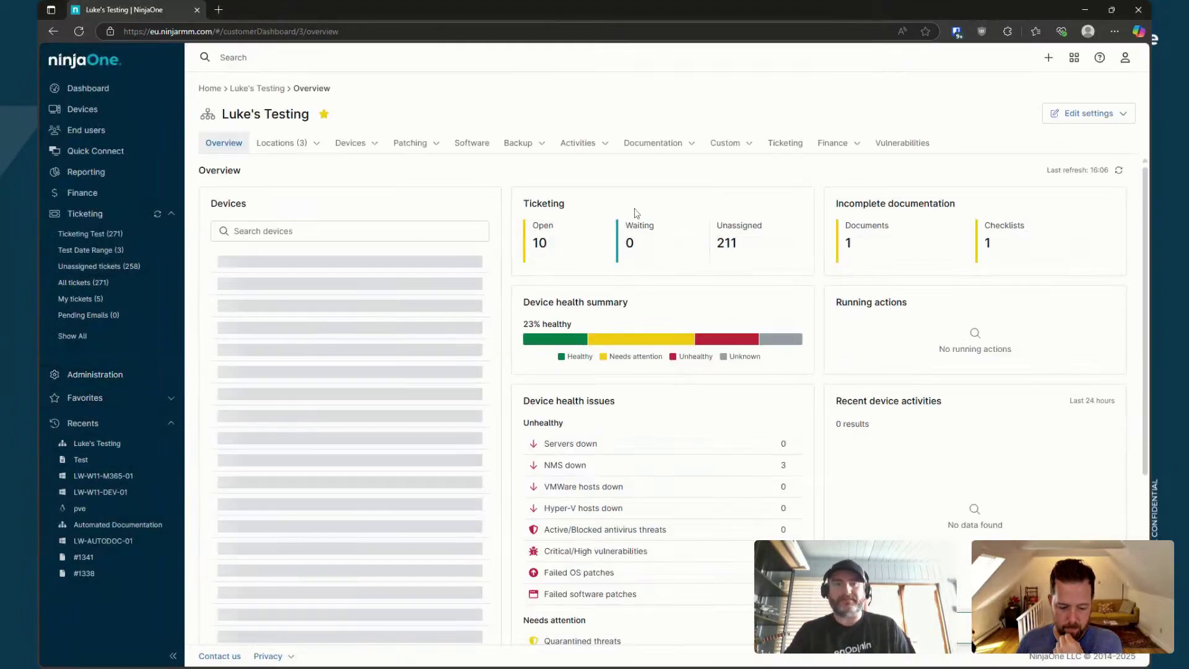
pyautogui.click(692, 146)
pyautogui.click(655, 167)
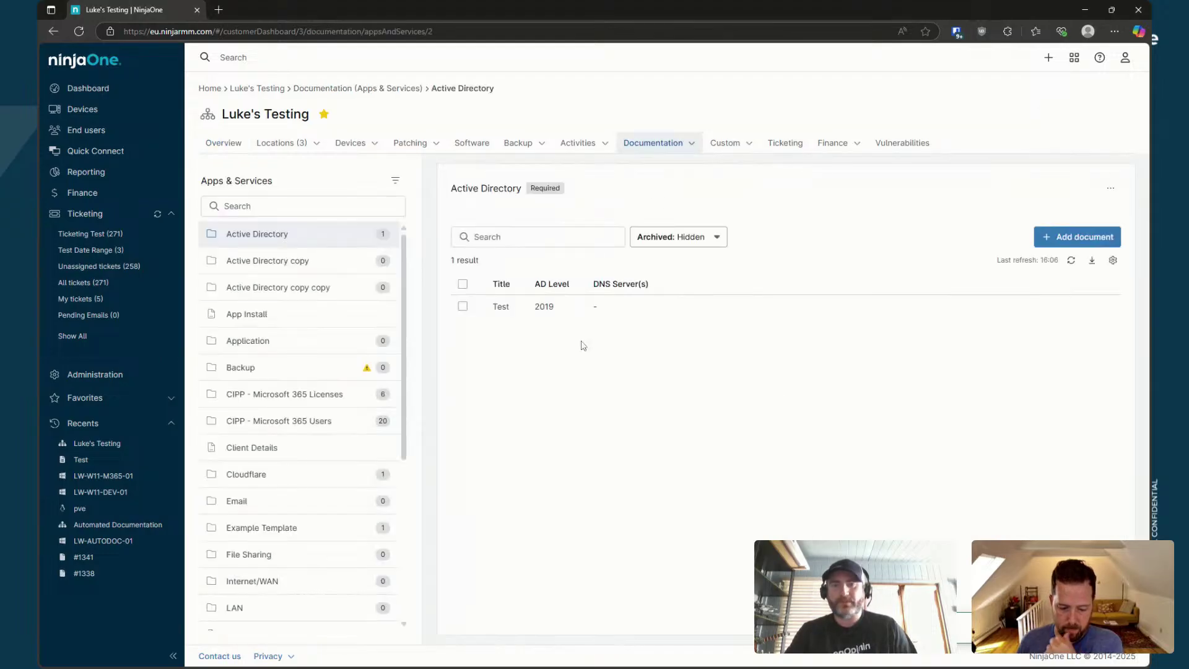
pyautogui.click(623, 286)
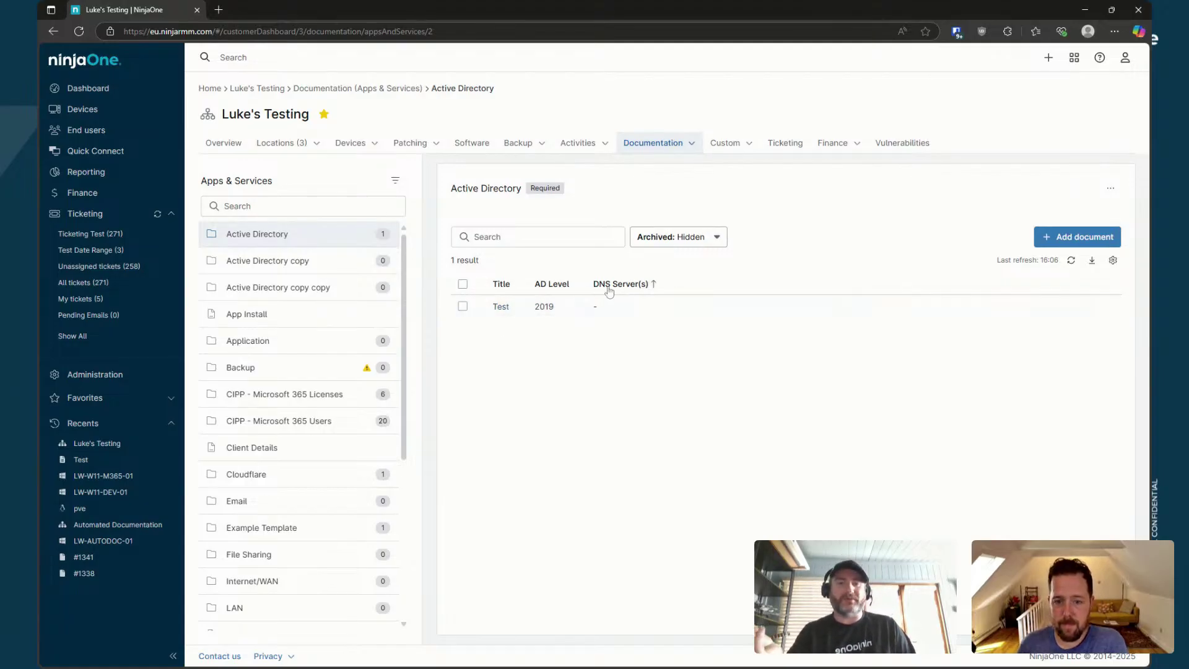
pyautogui.click(489, 237)
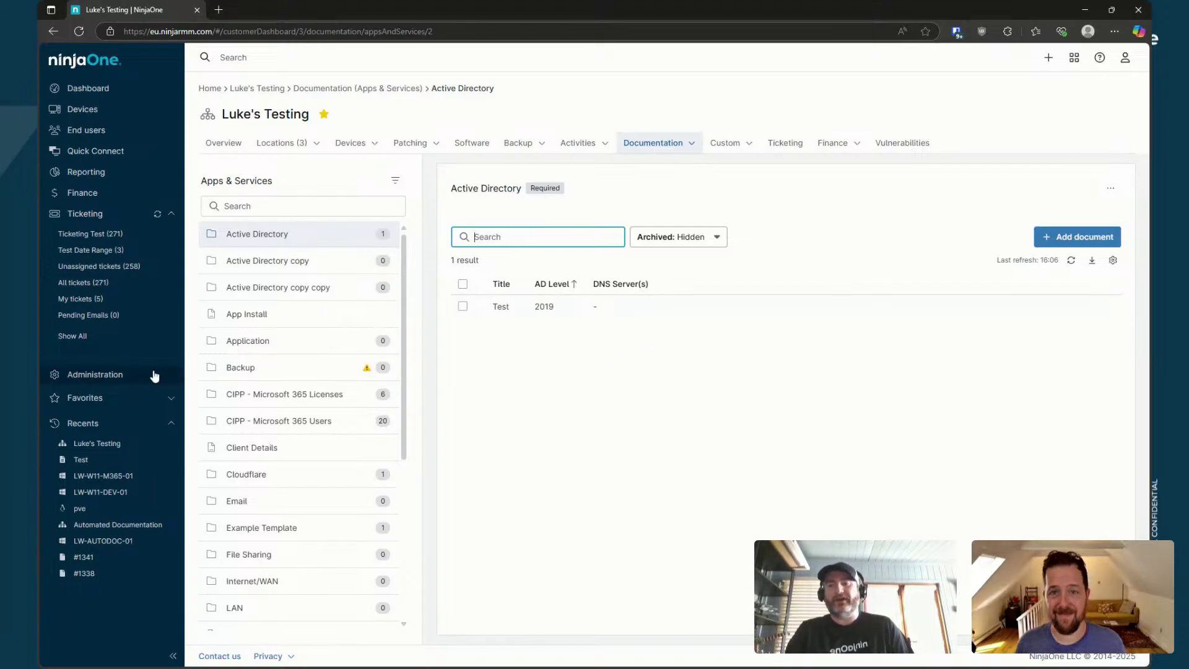
# Open the 24HourPerformanceData device custom field for editing and view its inheritance settings
pyautogui.click(124, 377)
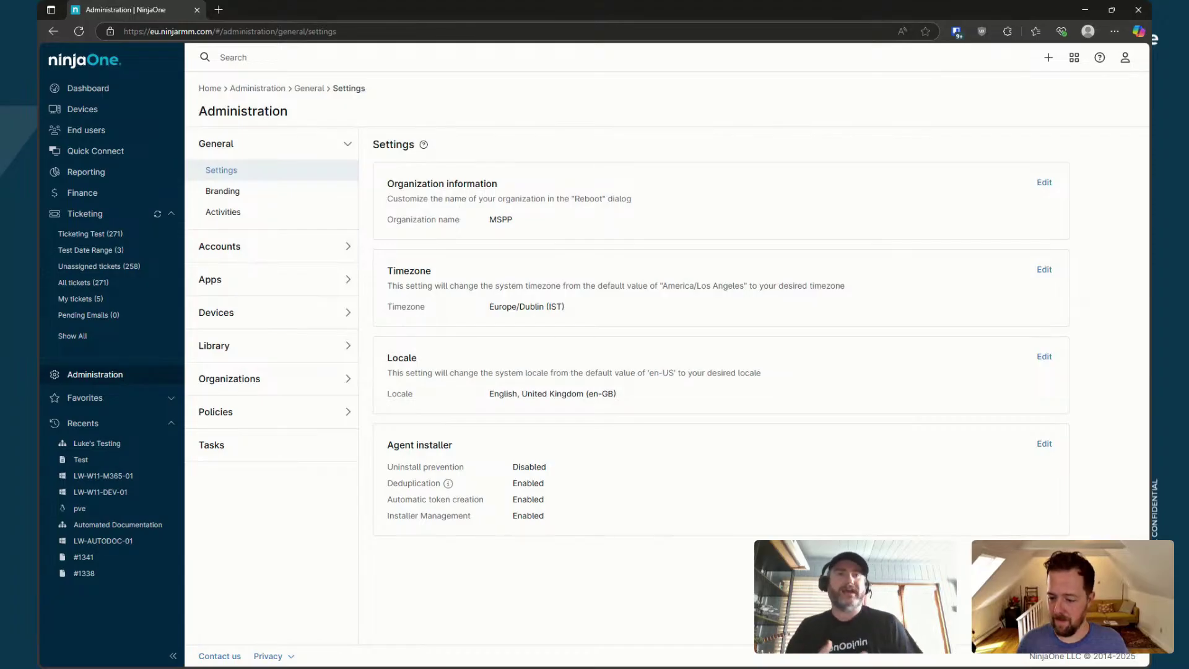
pyautogui.click(299, 312)
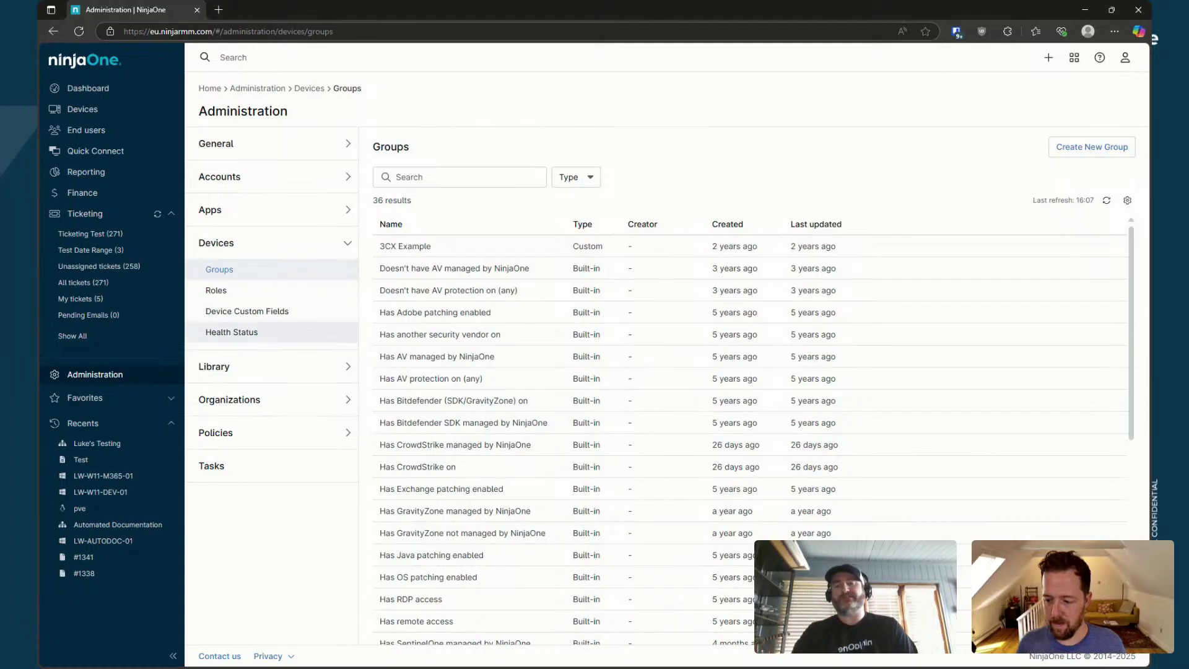
pyautogui.click(280, 311)
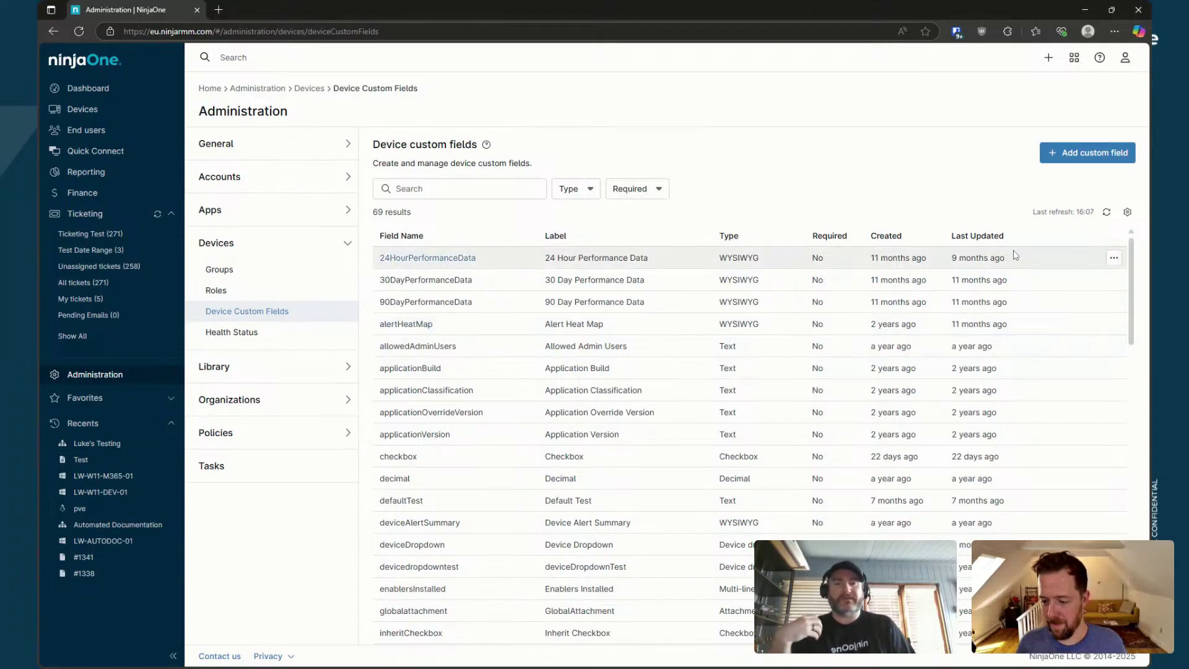
pyautogui.click(1113, 258)
pyautogui.click(1021, 303)
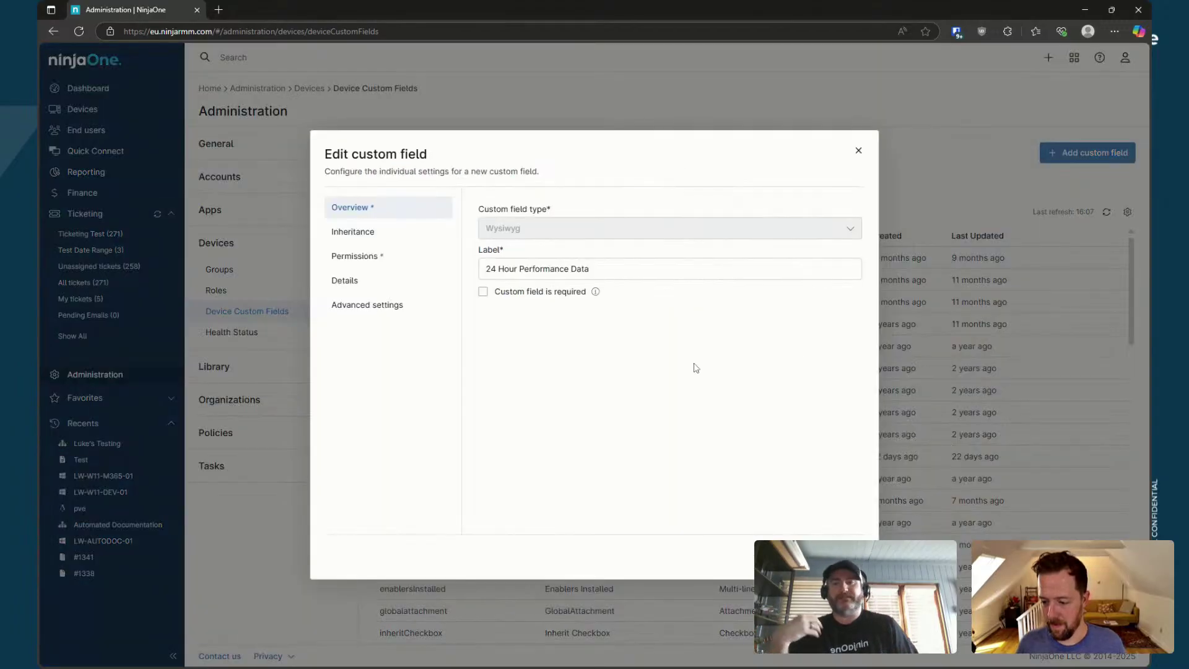
pyautogui.click(400, 238)
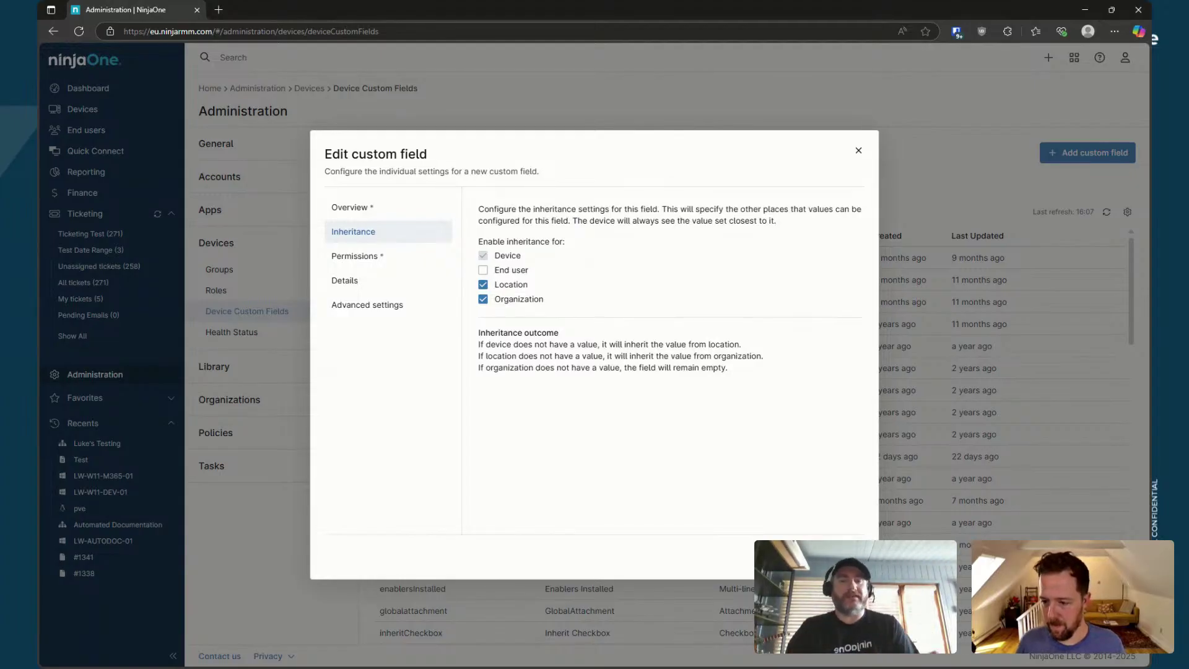
# Turn the custom field's Location inheritance off and back on, and close the field's settings
pyautogui.click(487, 287)
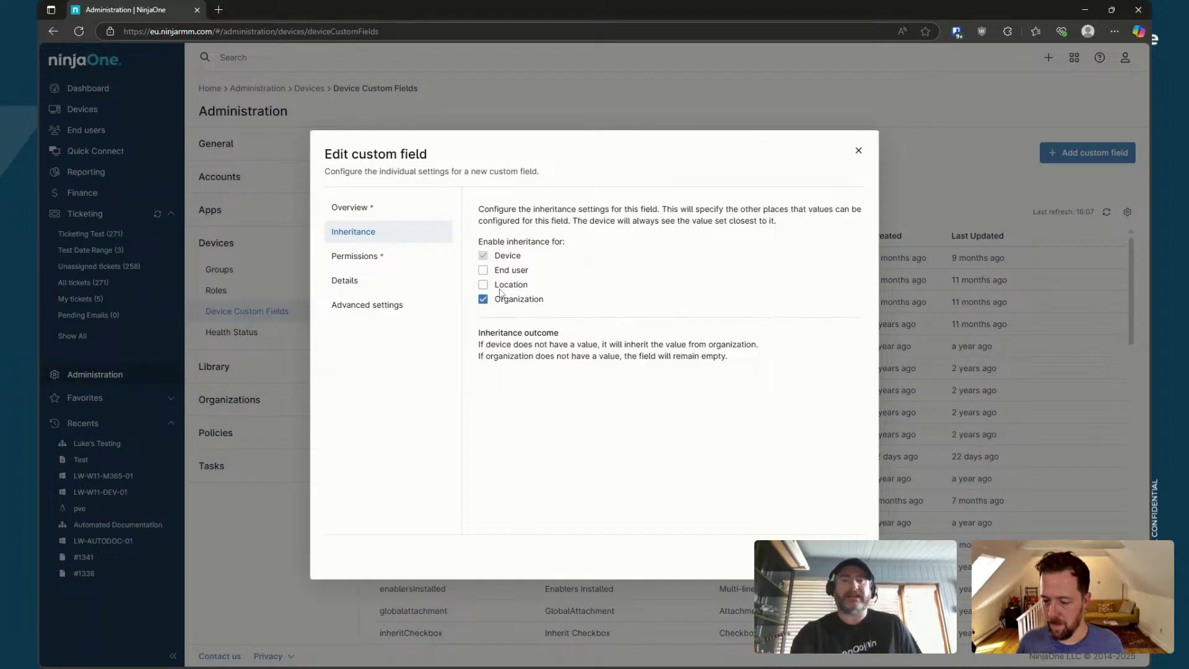
pyautogui.click(484, 286)
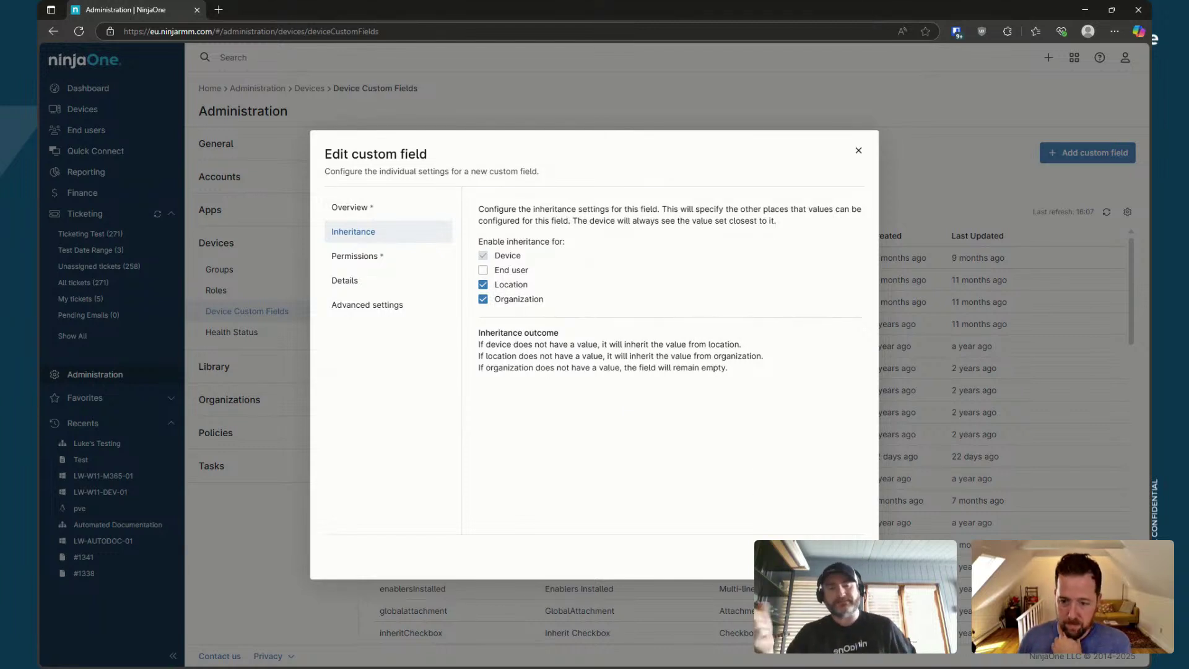
pyautogui.click(843, 558)
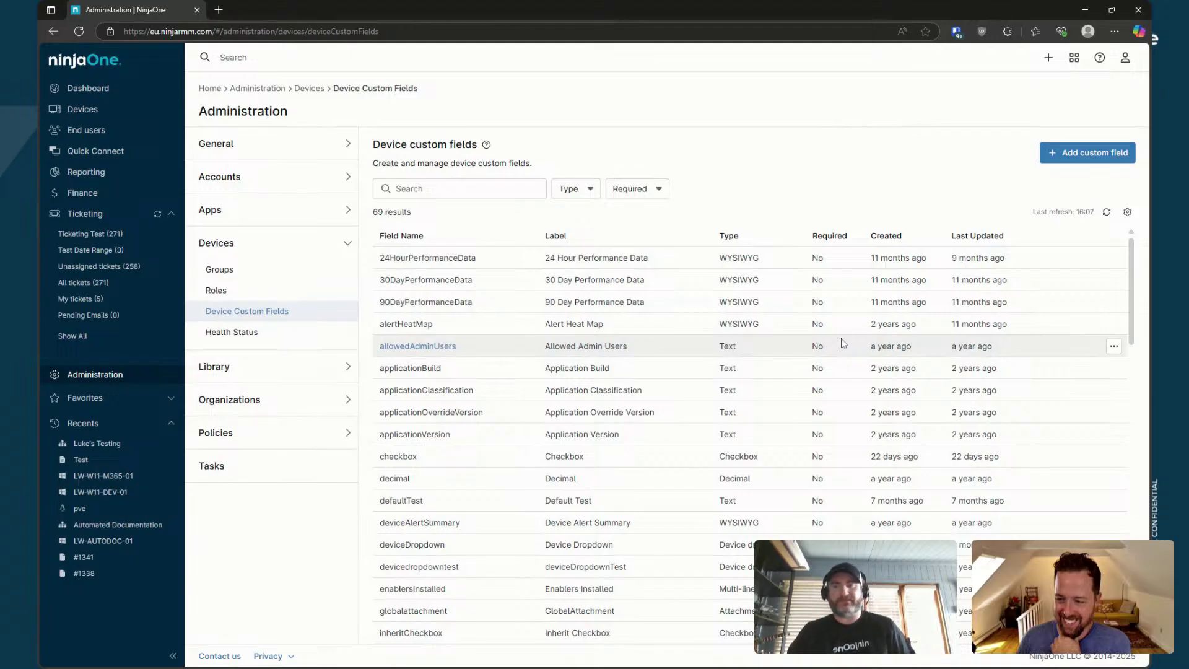
# Open the Managed devices role in the device role settings, review its default custom fields, and close the editor
pyautogui.scroll(-5, 695, 372)
pyautogui.scroll(5, 698, 421)
pyautogui.click(243, 292)
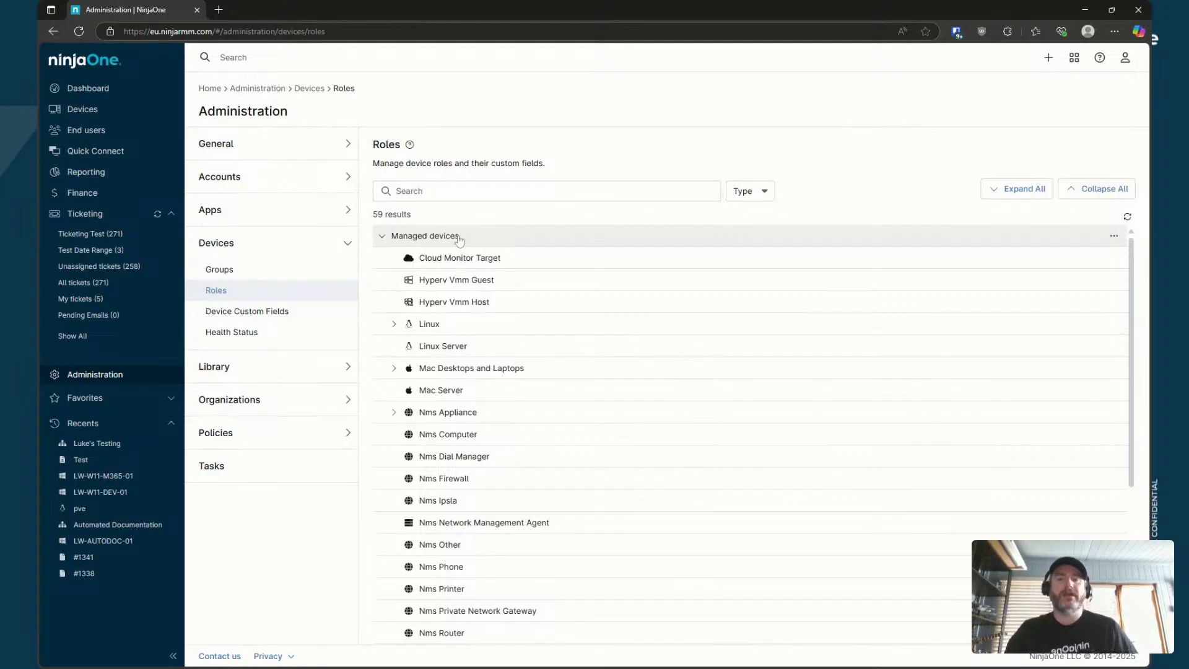
pyautogui.click(1114, 236)
pyautogui.click(1084, 257)
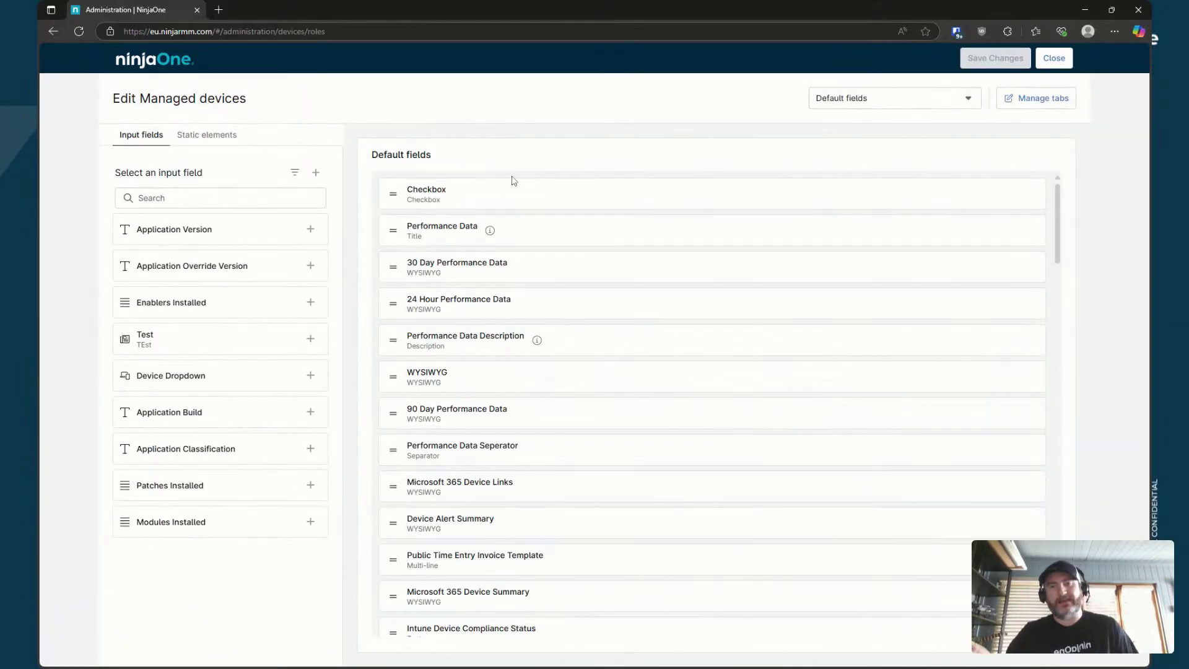
pyautogui.scroll(-20, 514, 534)
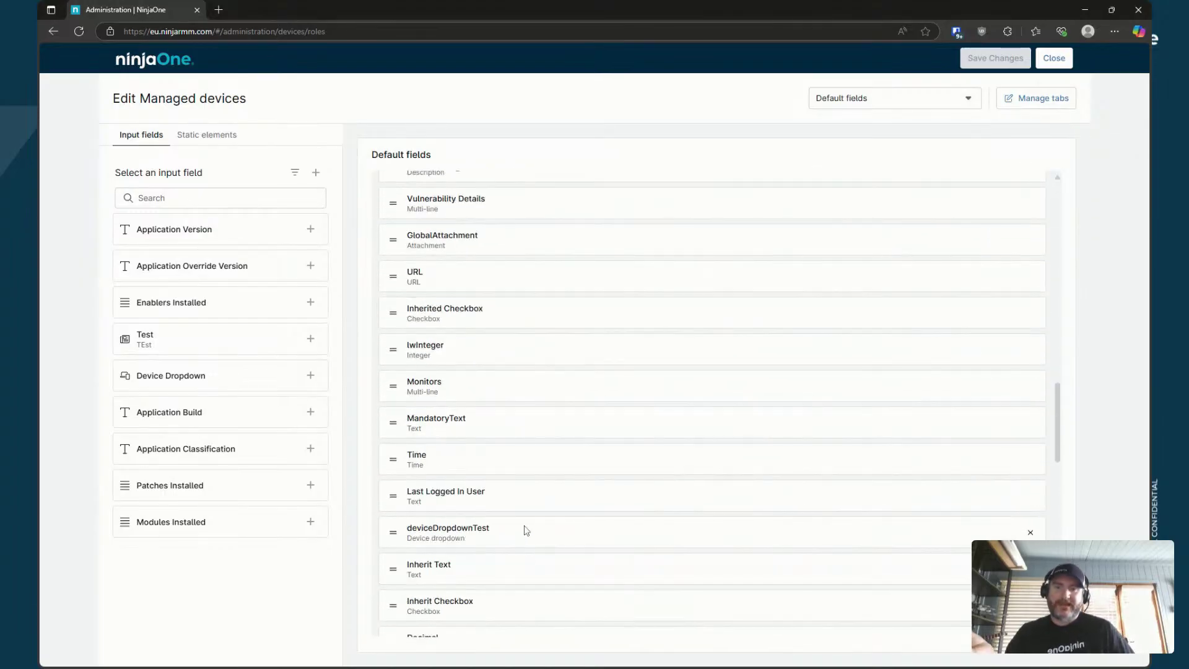
pyautogui.scroll(-3, 543, 530)
pyautogui.scroll(15, 557, 512)
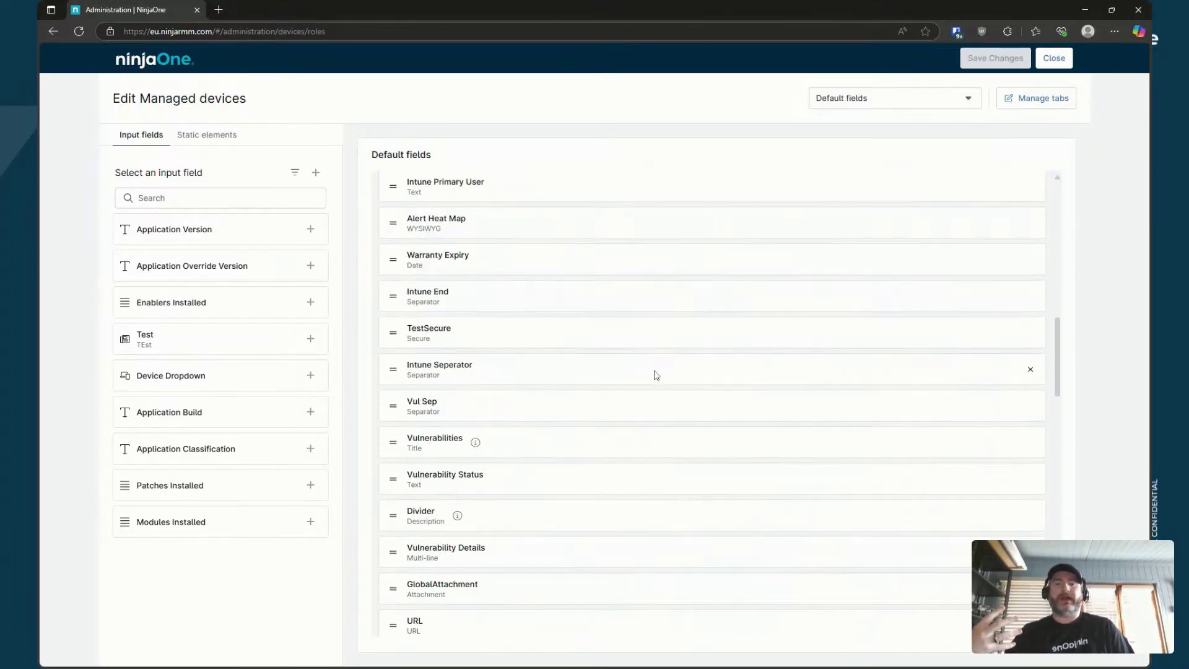
pyautogui.scroll(7, 744, 261)
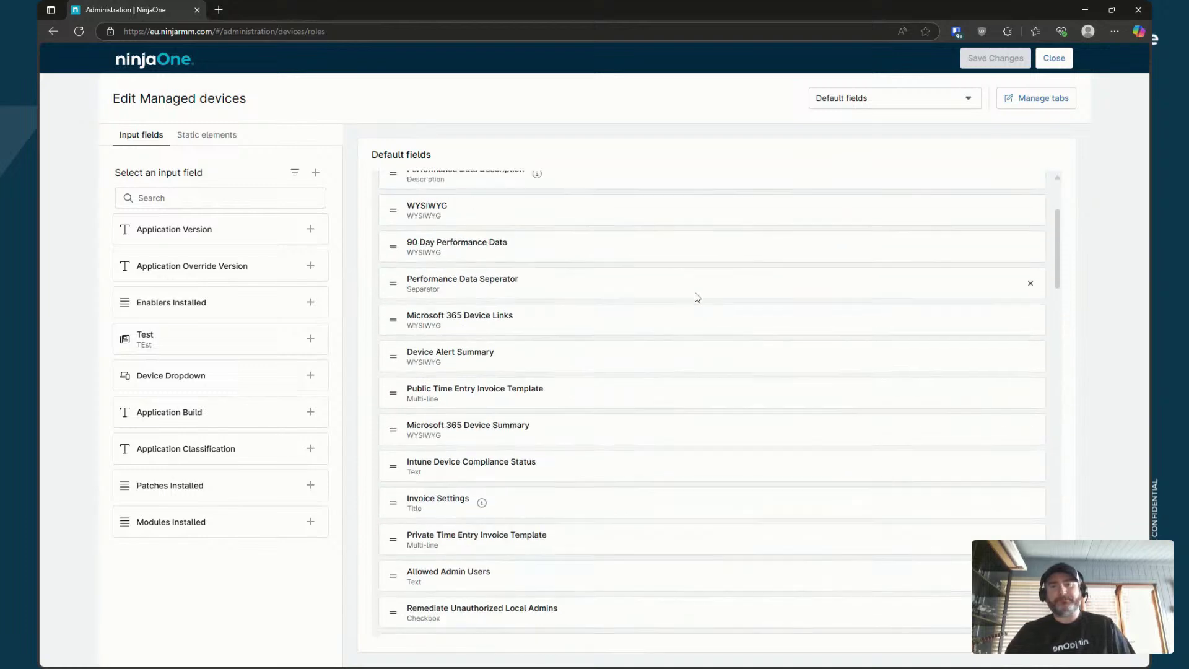
pyautogui.click(1054, 57)
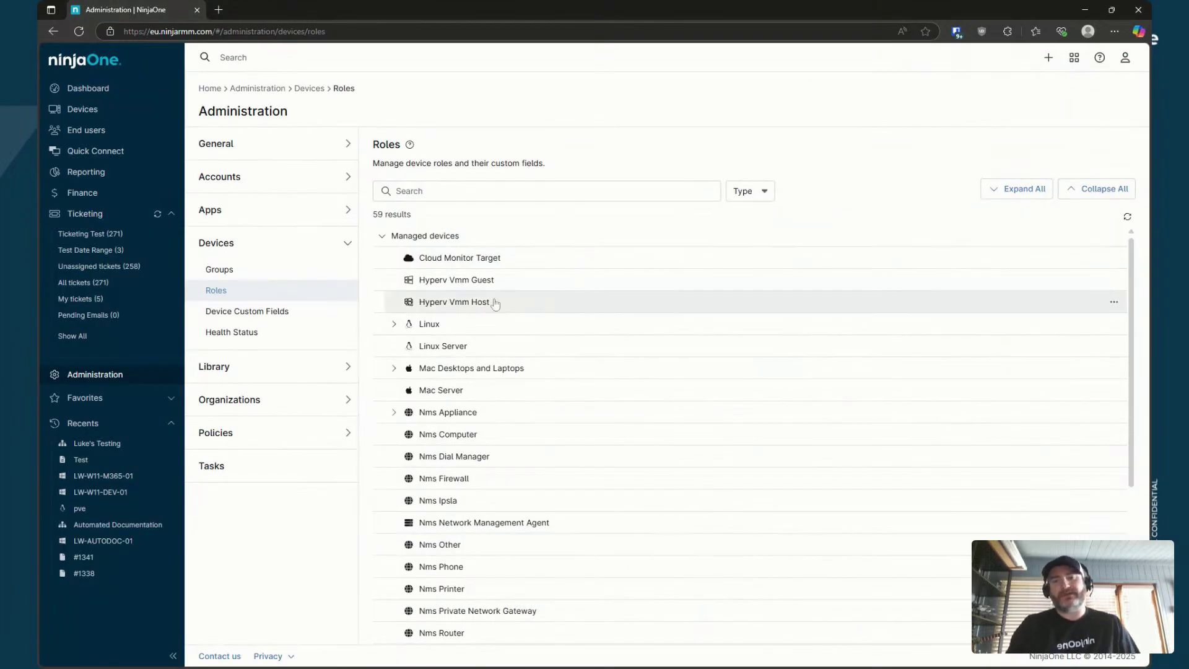
# Open the Windows Desktops and Laptops role and check its default custom fields, including where the Test Time Field is inherited from
pyautogui.scroll(-4, 440, 414)
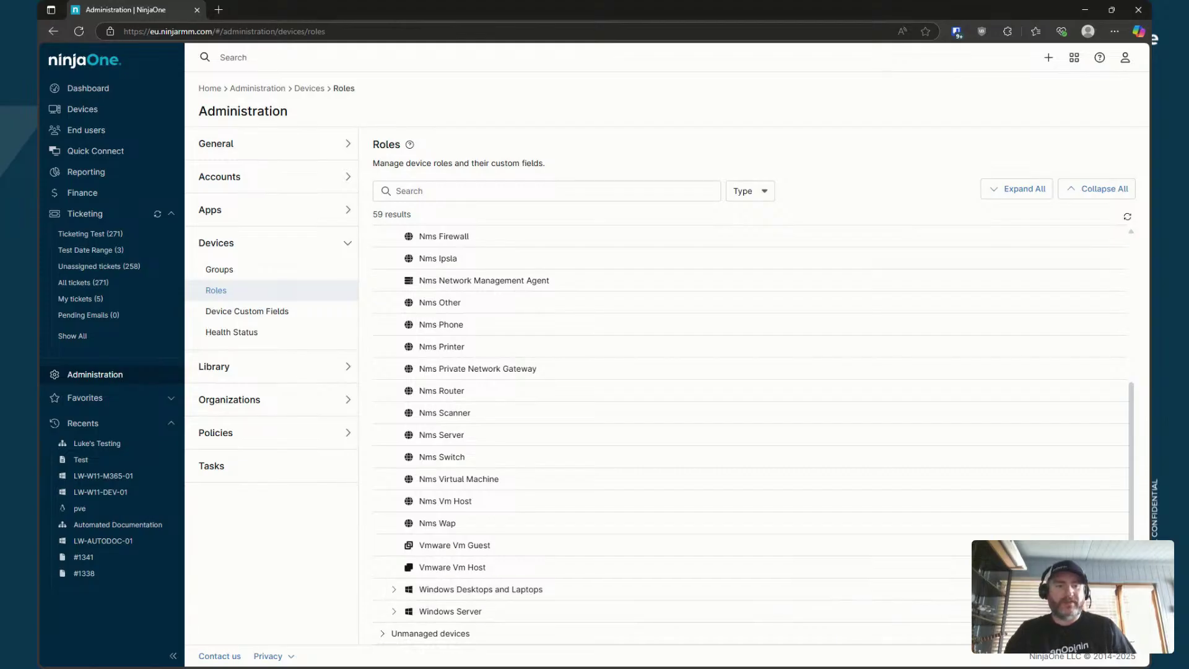
pyautogui.click(481, 589)
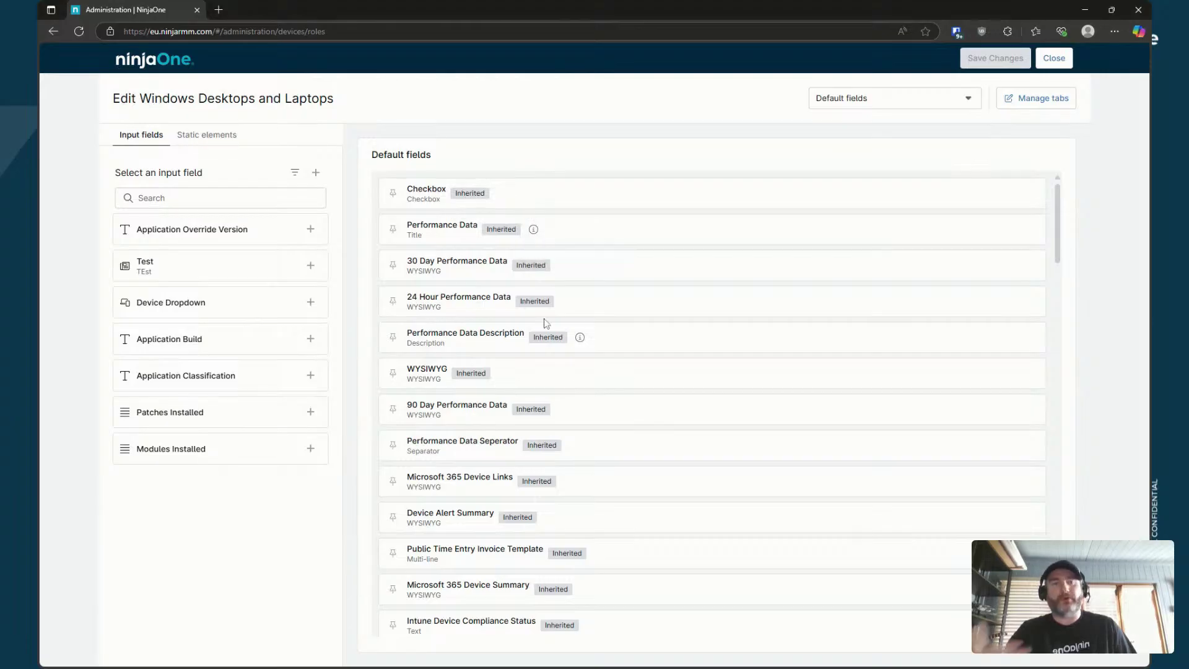
pyautogui.scroll(-20, 706, 452)
pyautogui.scroll(-1, 553, 581)
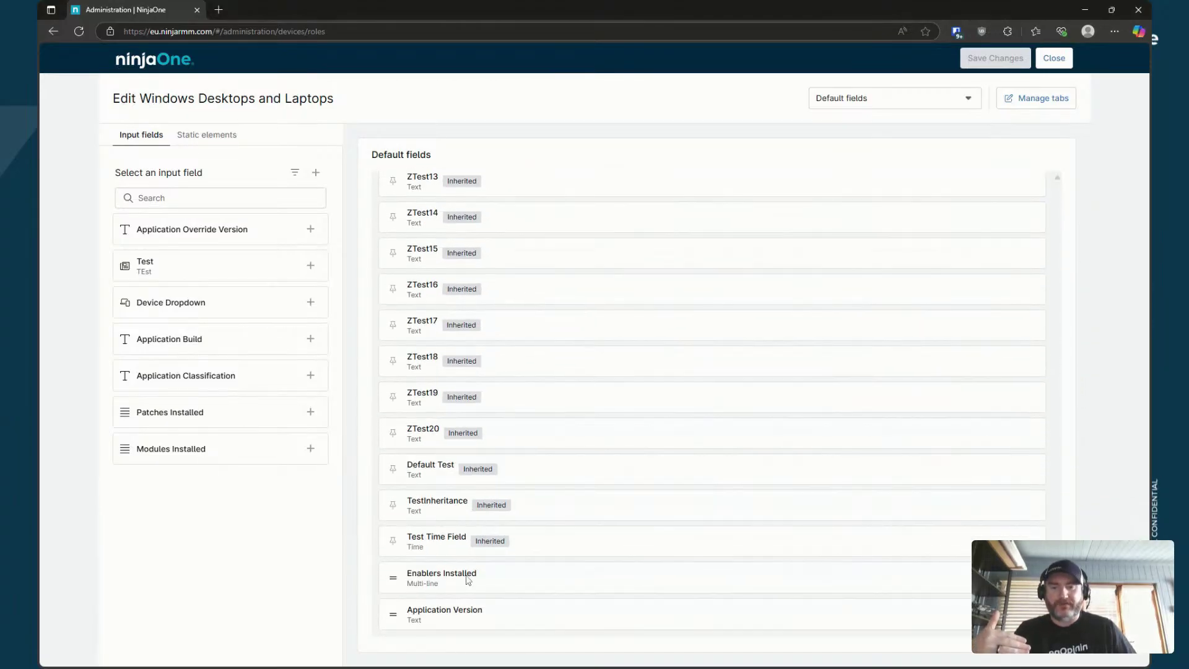
pyautogui.moveTo(494, 543)
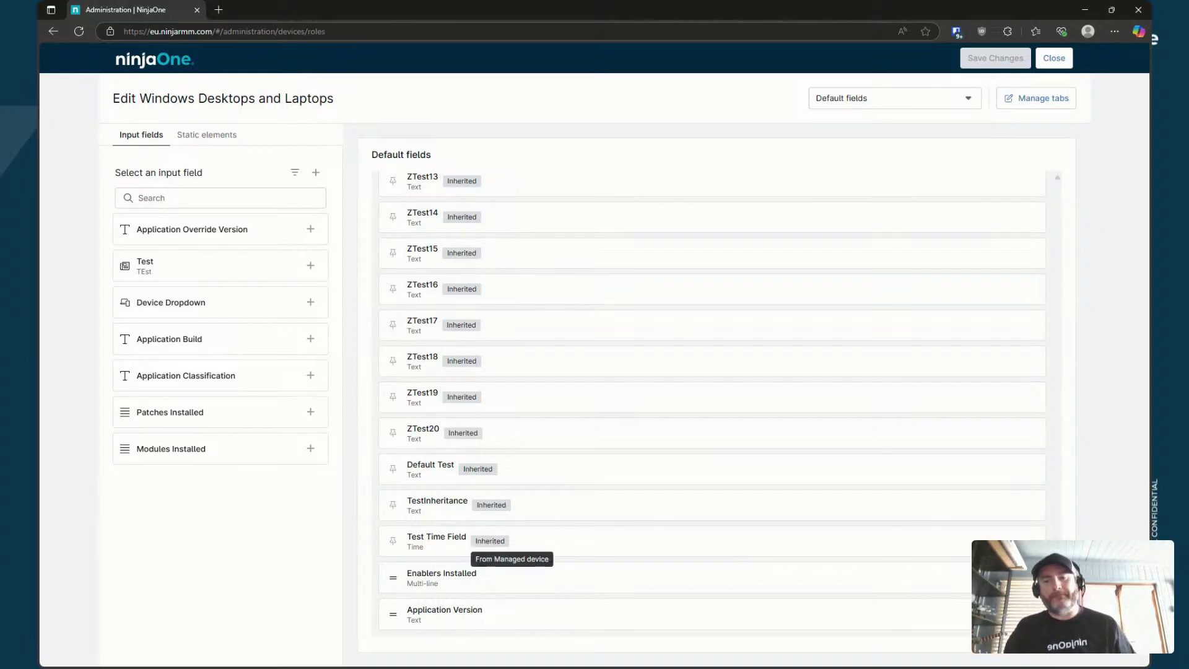
# Move the Enablers Installed field below Application Version in the role's default fields
pyautogui.moveTo(392, 577); pyautogui.dragTo(394, 613)
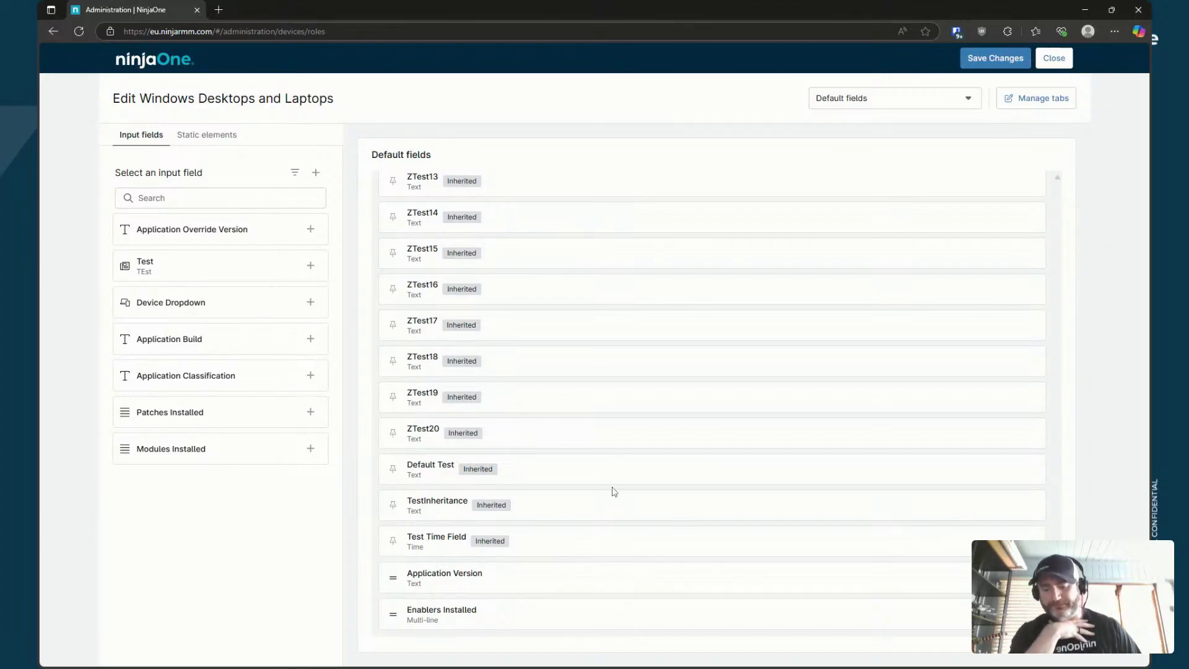
pyautogui.scroll(15, 737, 476)
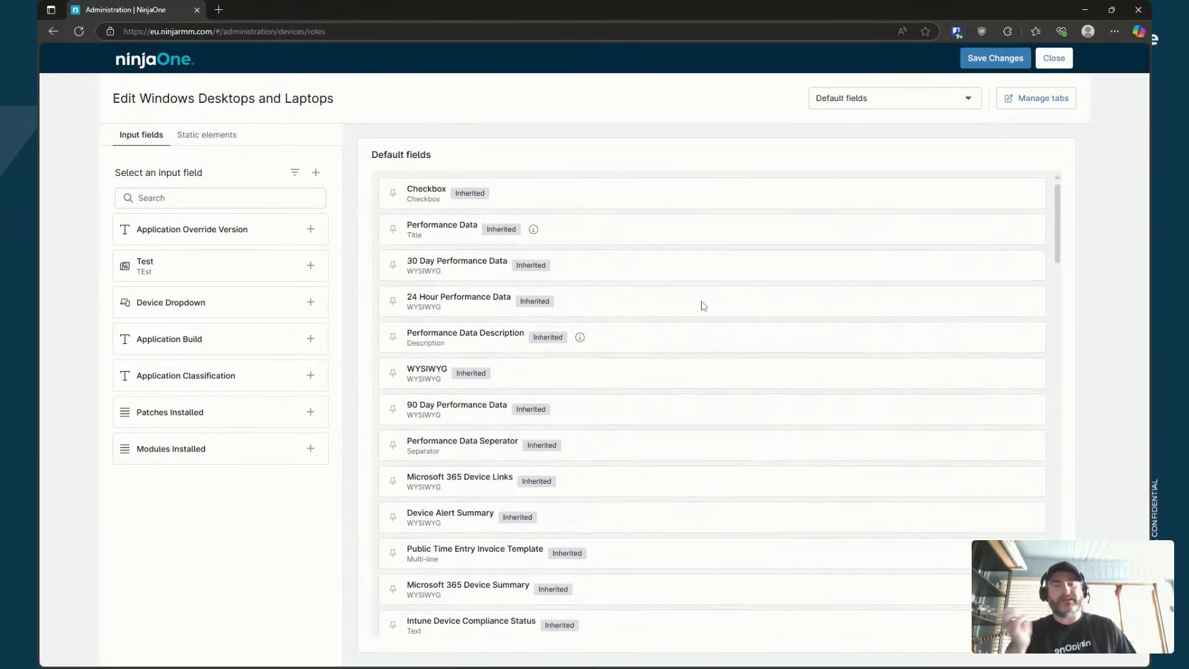
# Review the role's static elements and the types offered for a new custom field, and close the role editor, discarding unsaved changes
pyautogui.click(216, 198)
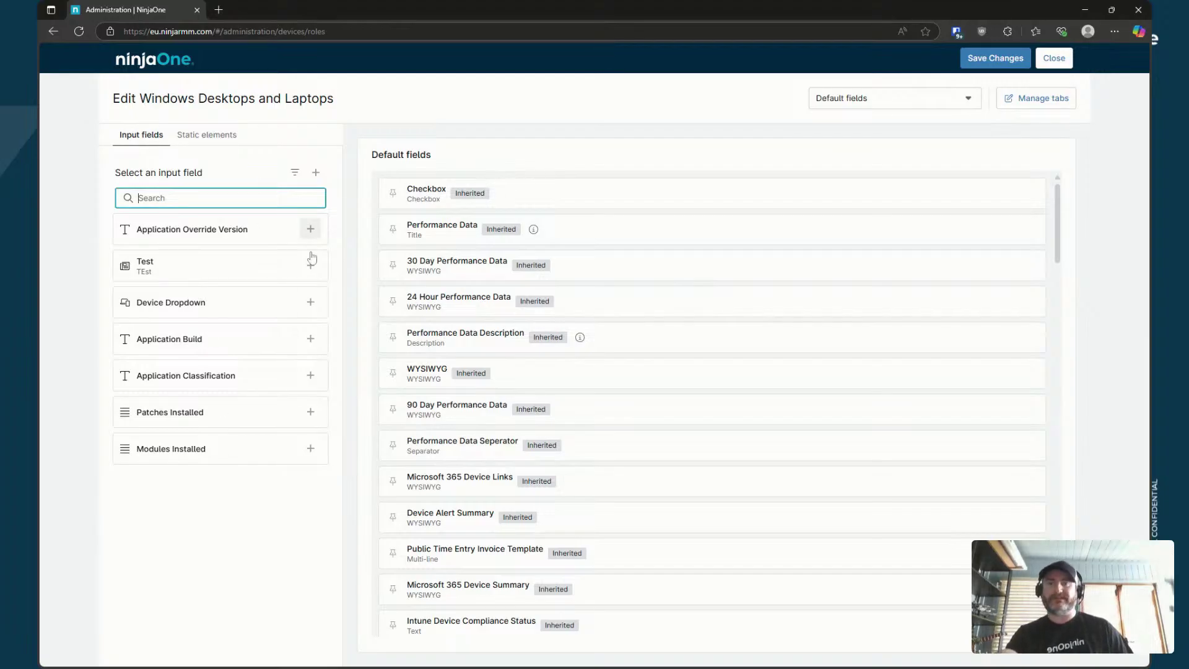
pyautogui.click(200, 139)
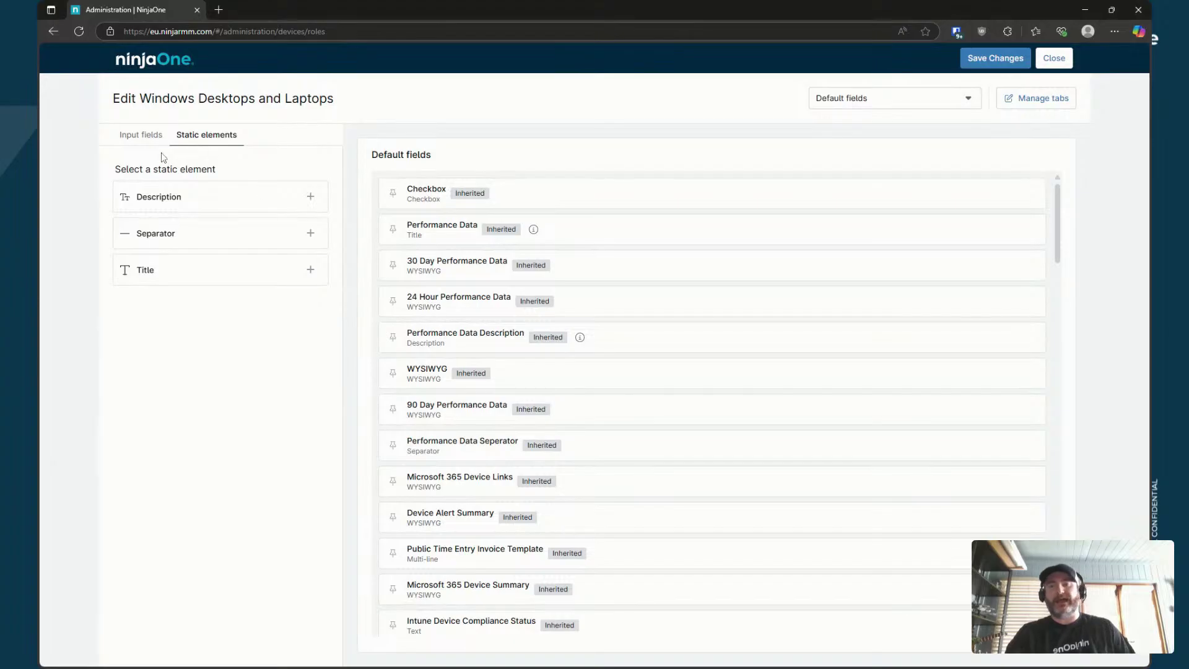
pyautogui.click(141, 134)
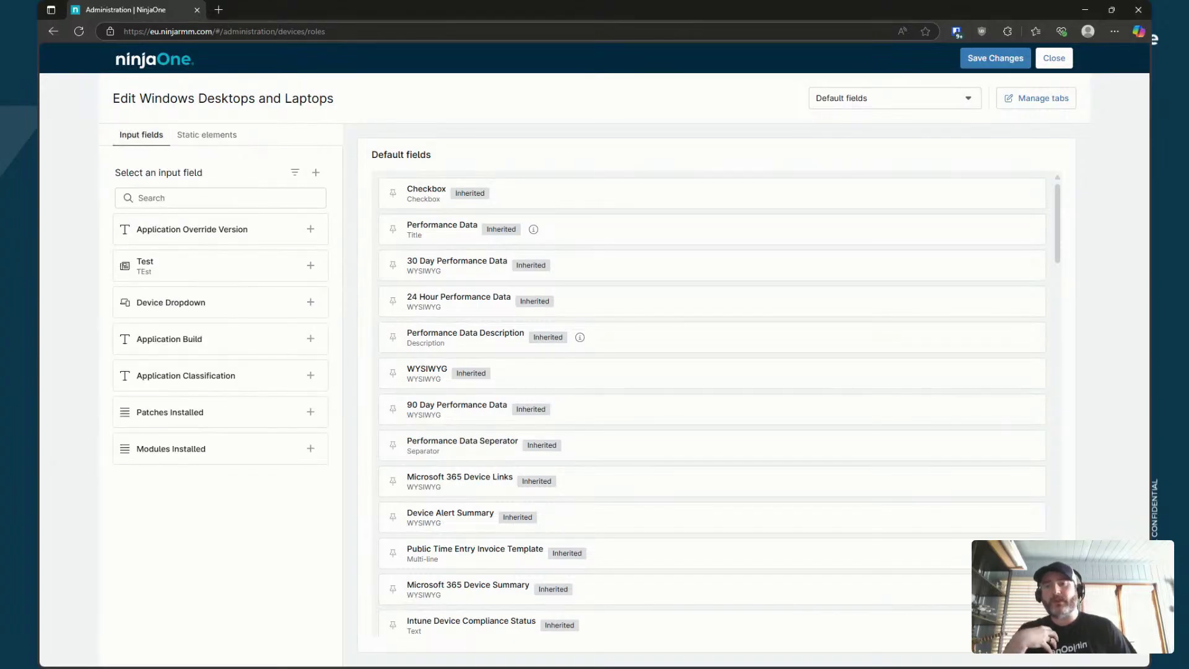
pyautogui.click(316, 172)
pyautogui.click(699, 370)
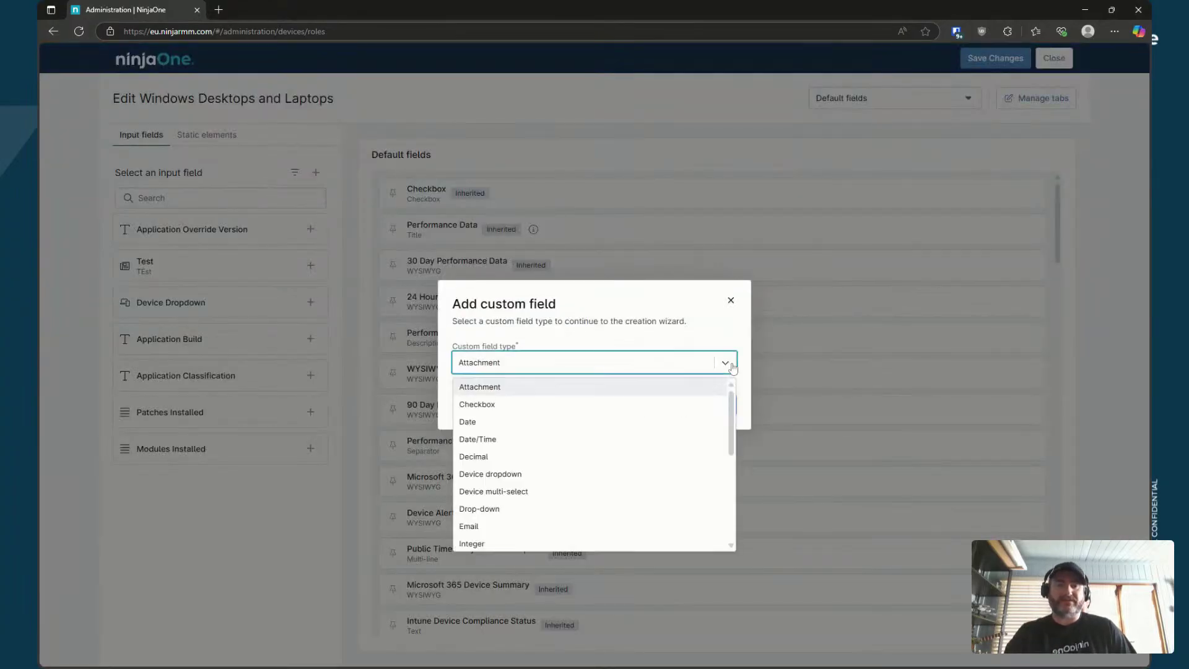
pyautogui.scroll(-5, 605, 459)
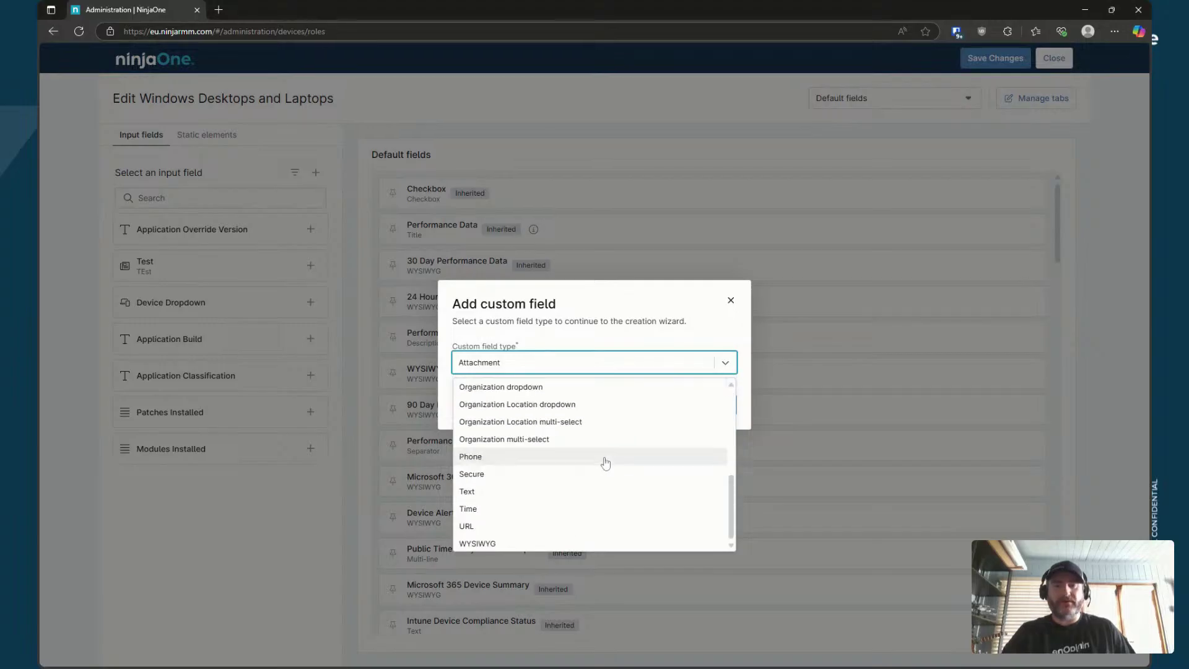
pyautogui.click(734, 302)
pyautogui.click(1054, 57)
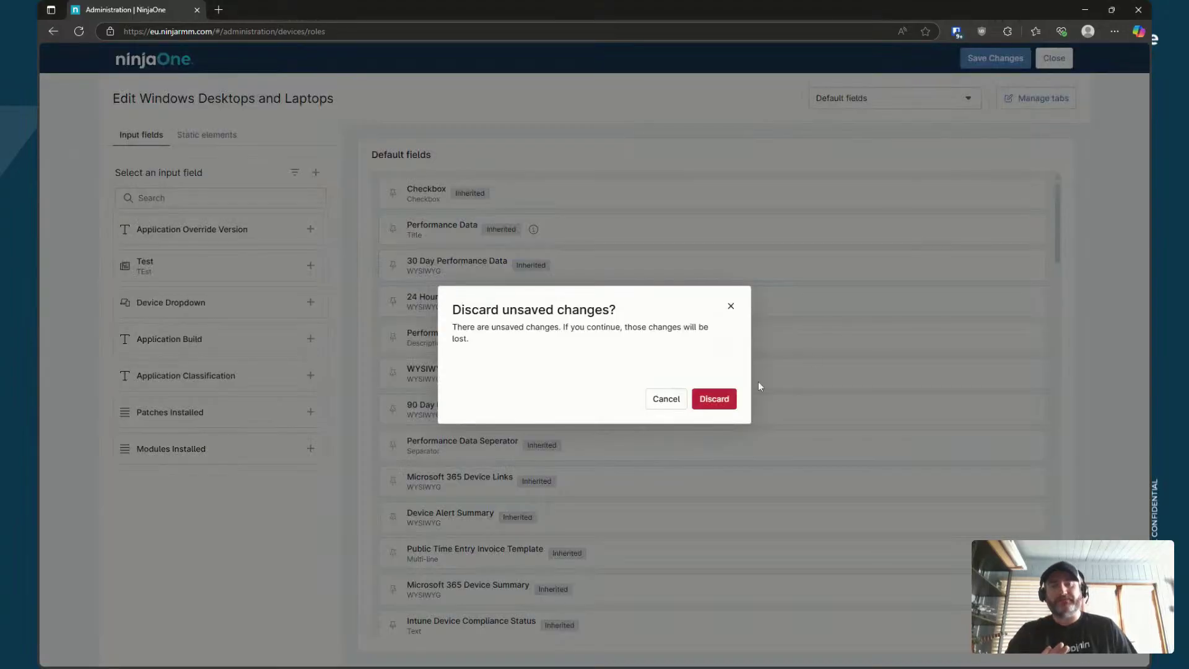
pyautogui.click(714, 399)
# View the device custom fields list, open the dialog for adding a custom field, and close it without creating one
pyautogui.click(273, 316)
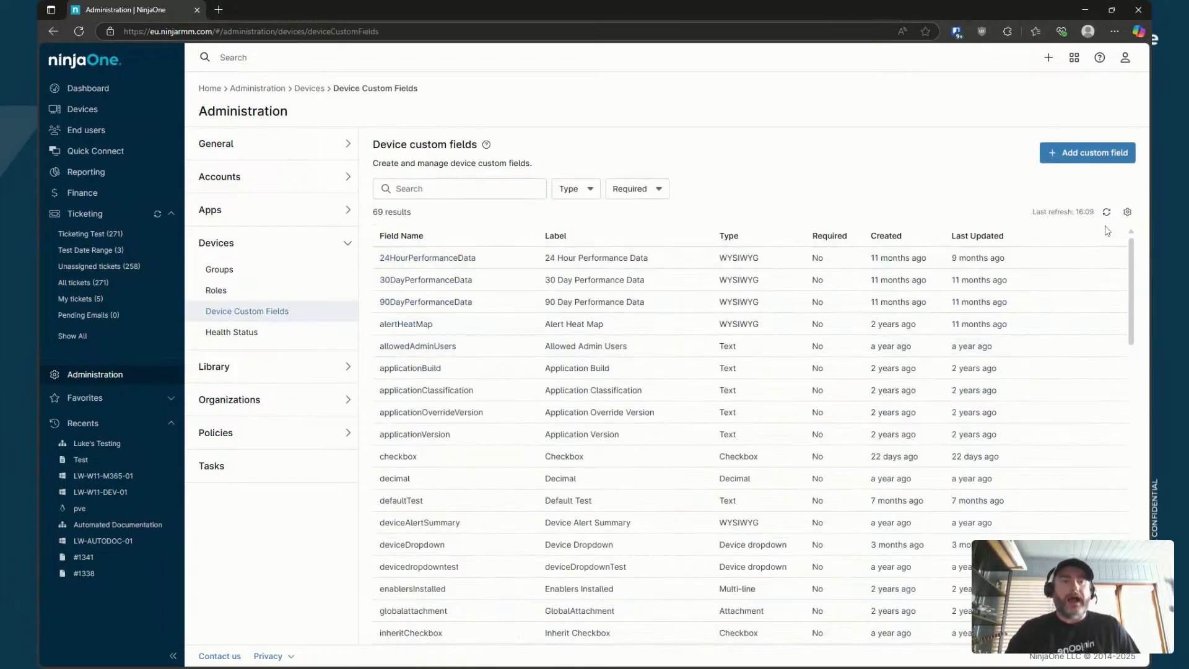
pyautogui.click(1112, 155)
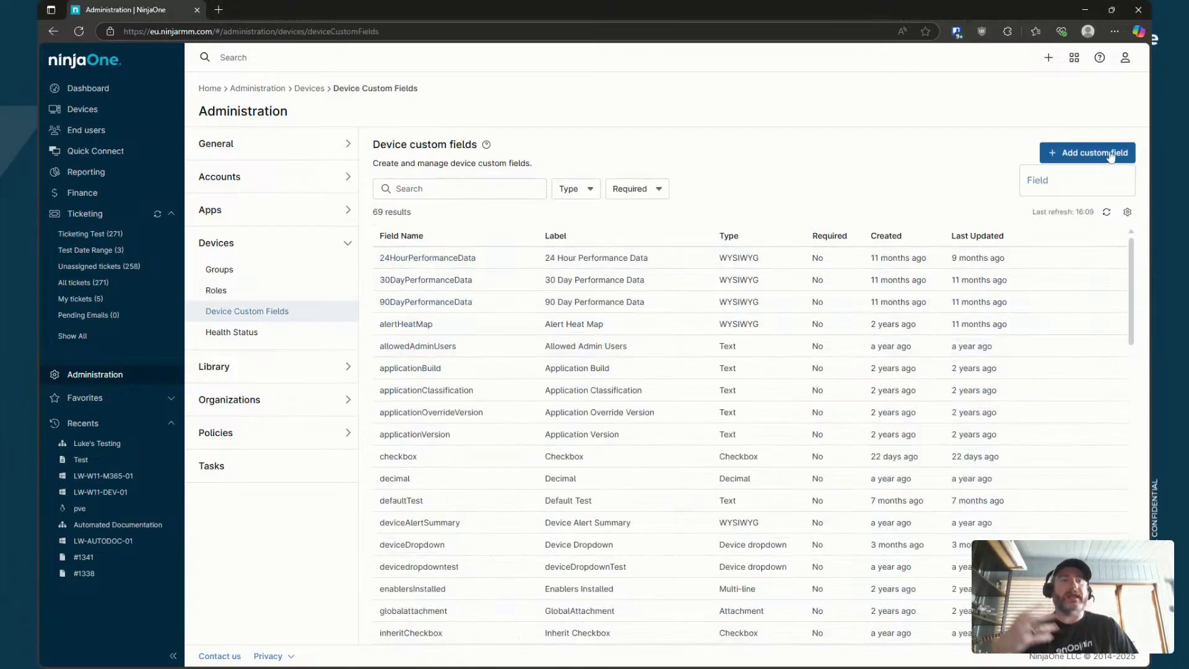
pyautogui.click(1071, 176)
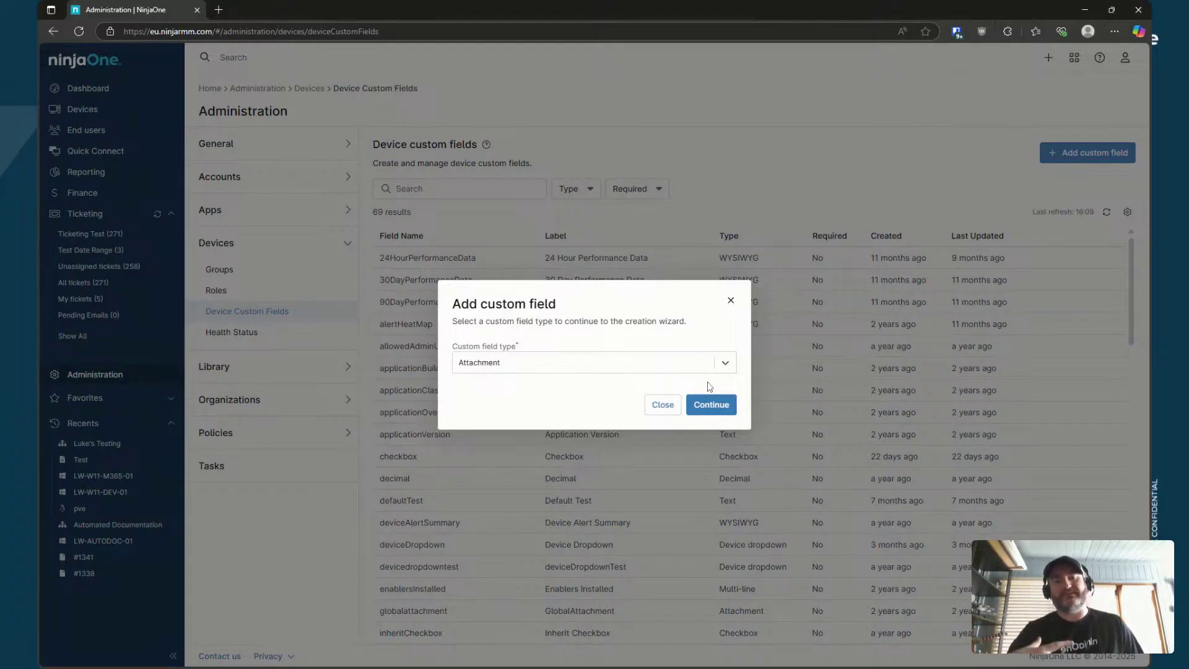
pyautogui.click(663, 405)
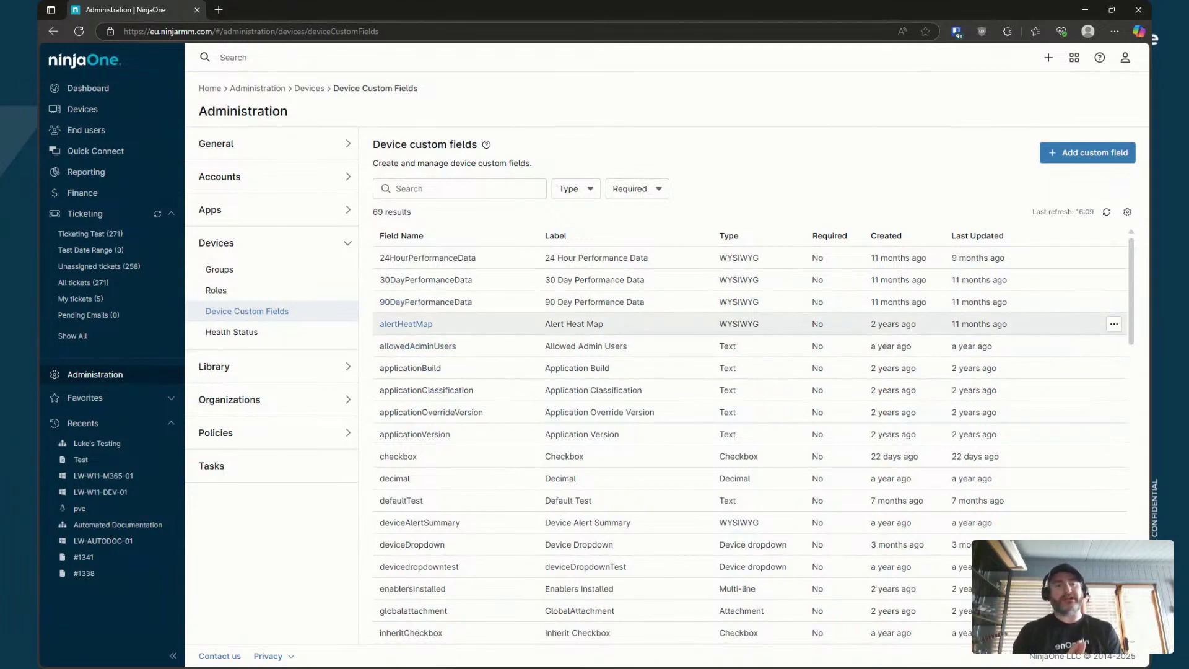
# View the organization custom fields list and the location custom fields list in the organization settings
pyautogui.click(345, 409)
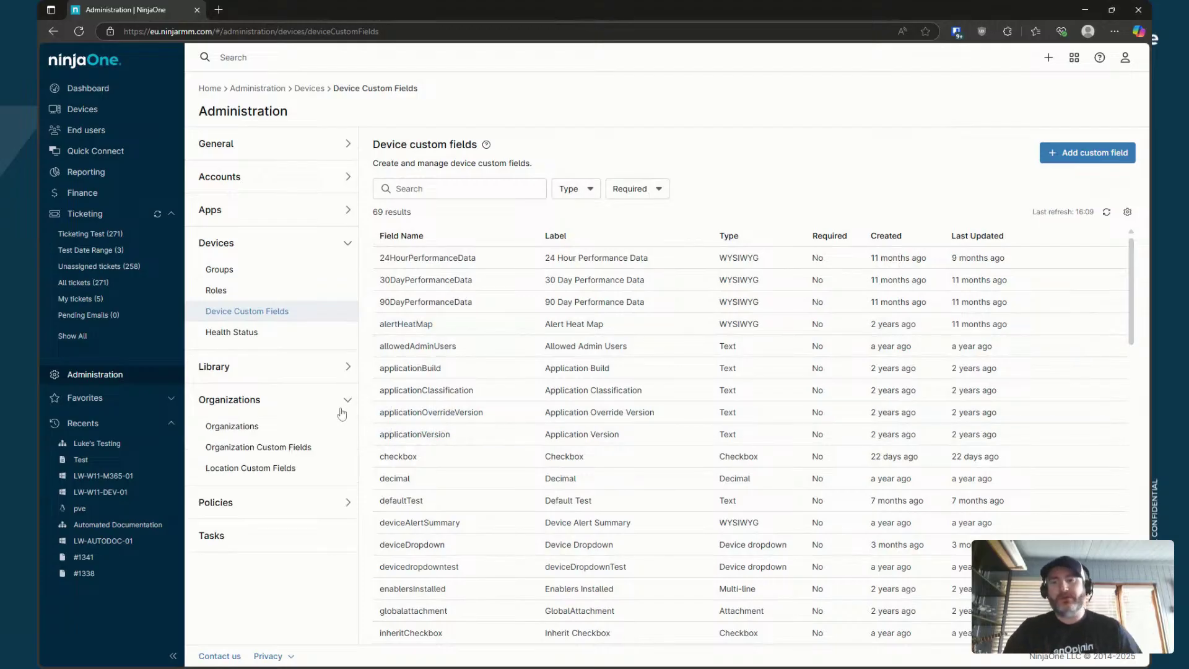
pyautogui.click(309, 450)
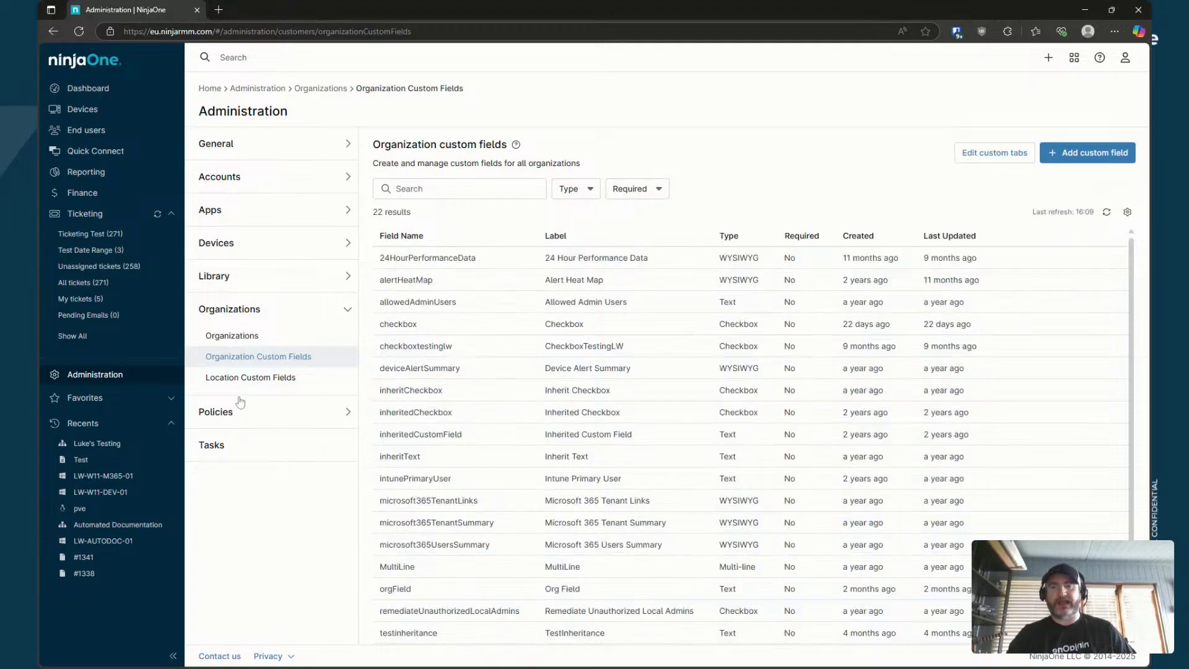
pyautogui.click(251, 381)
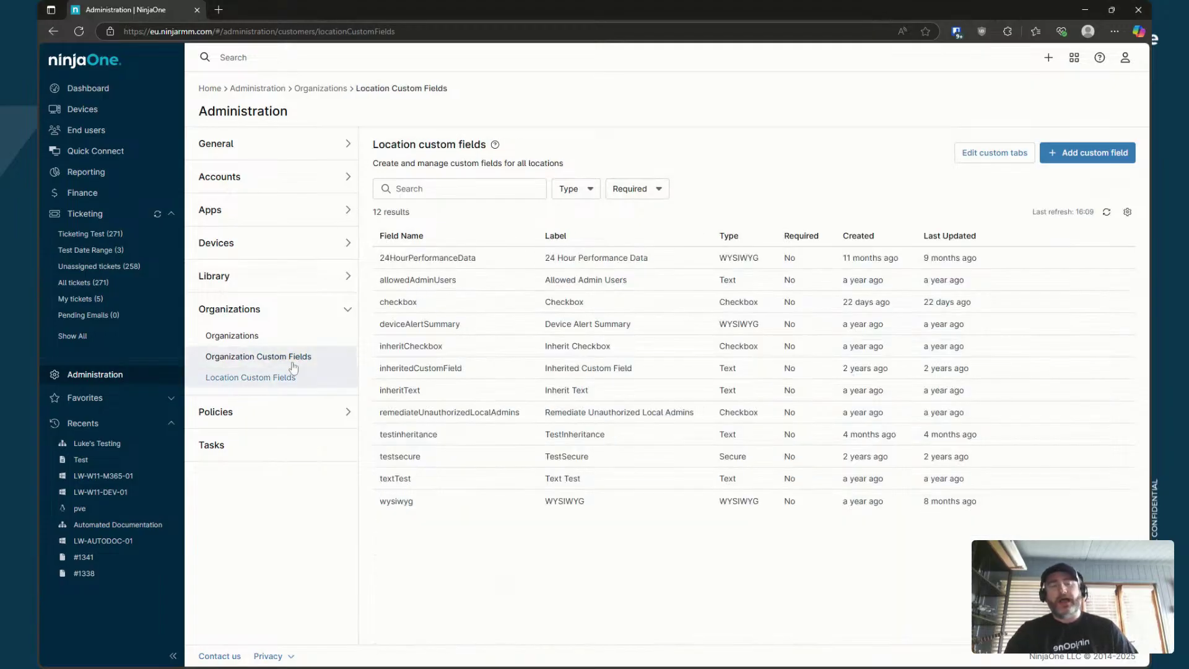
# Open the custom tabs editor for organization custom fields, check the available tabs, and close the editor
pyautogui.click(293, 365)
pyautogui.click(995, 153)
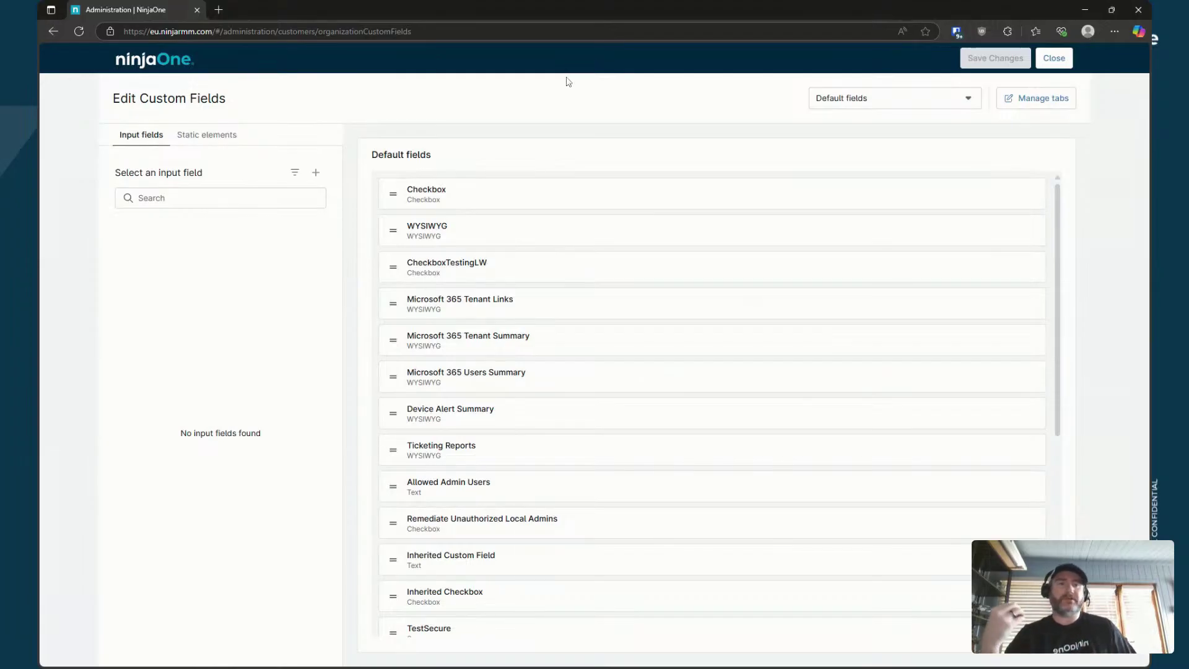
pyautogui.click(903, 106)
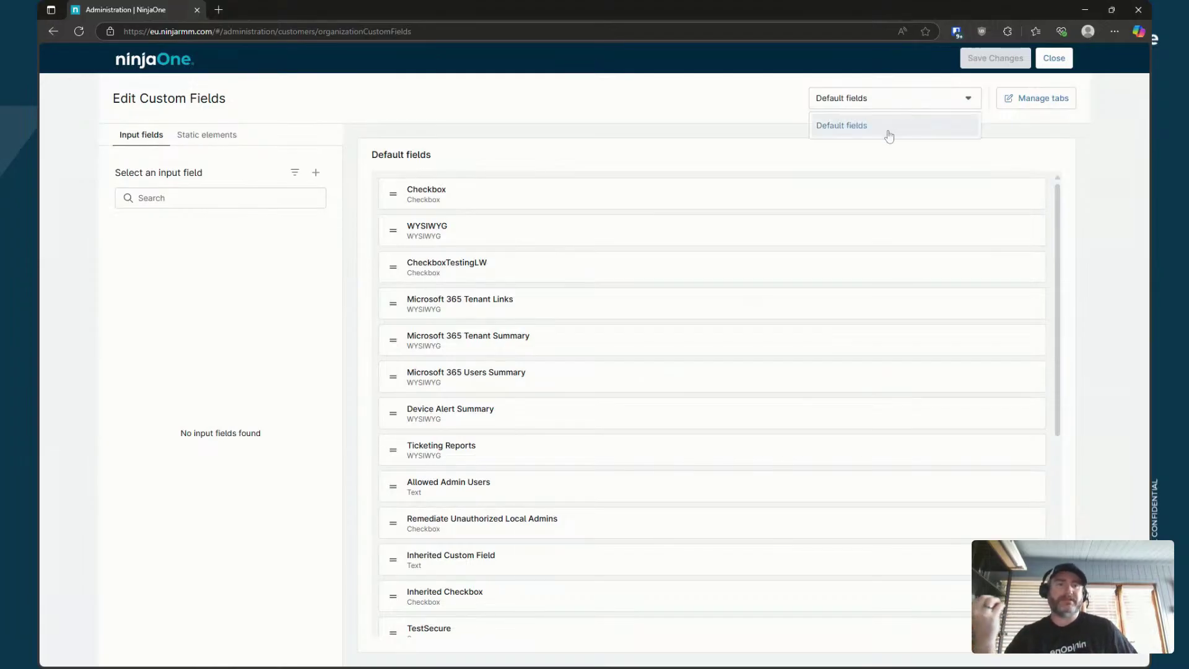
pyautogui.click(697, 112)
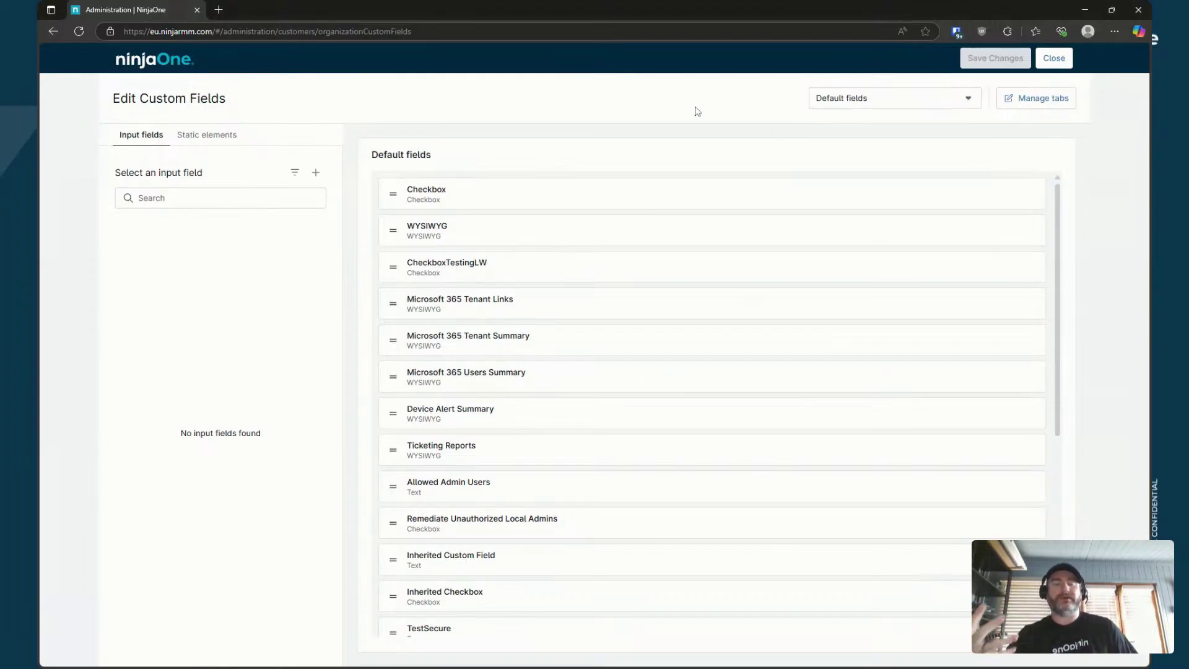
pyautogui.click(1047, 65)
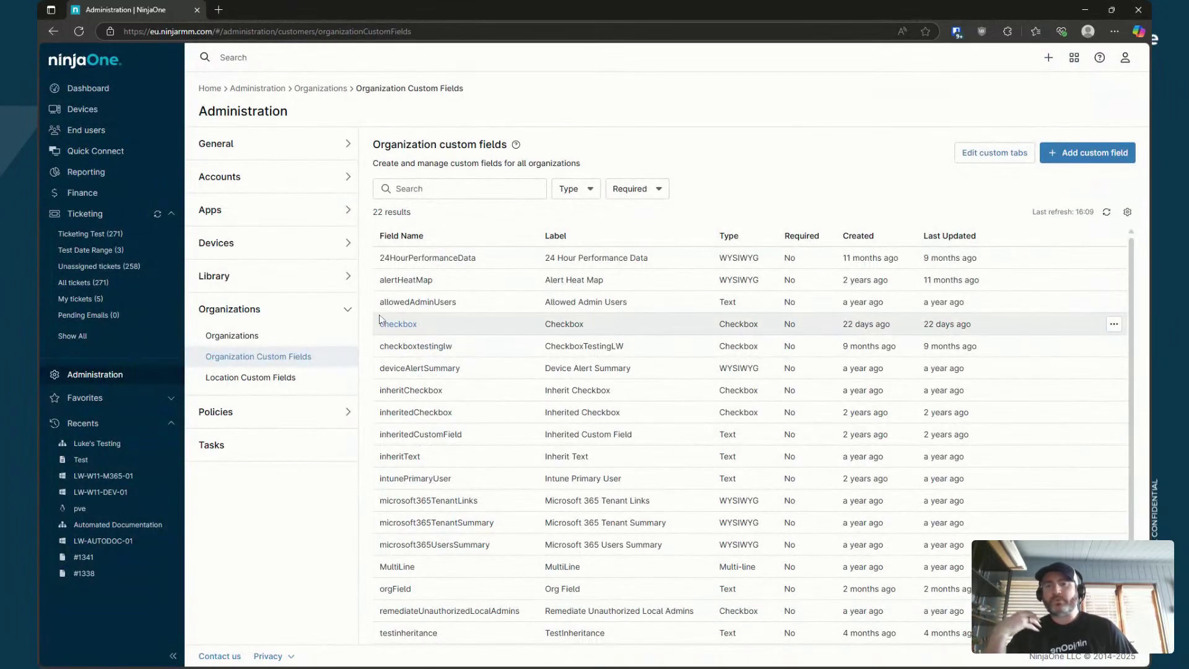
# Return to the device role settings and view the Windows roles among the managed devices
pyautogui.click(286, 248)
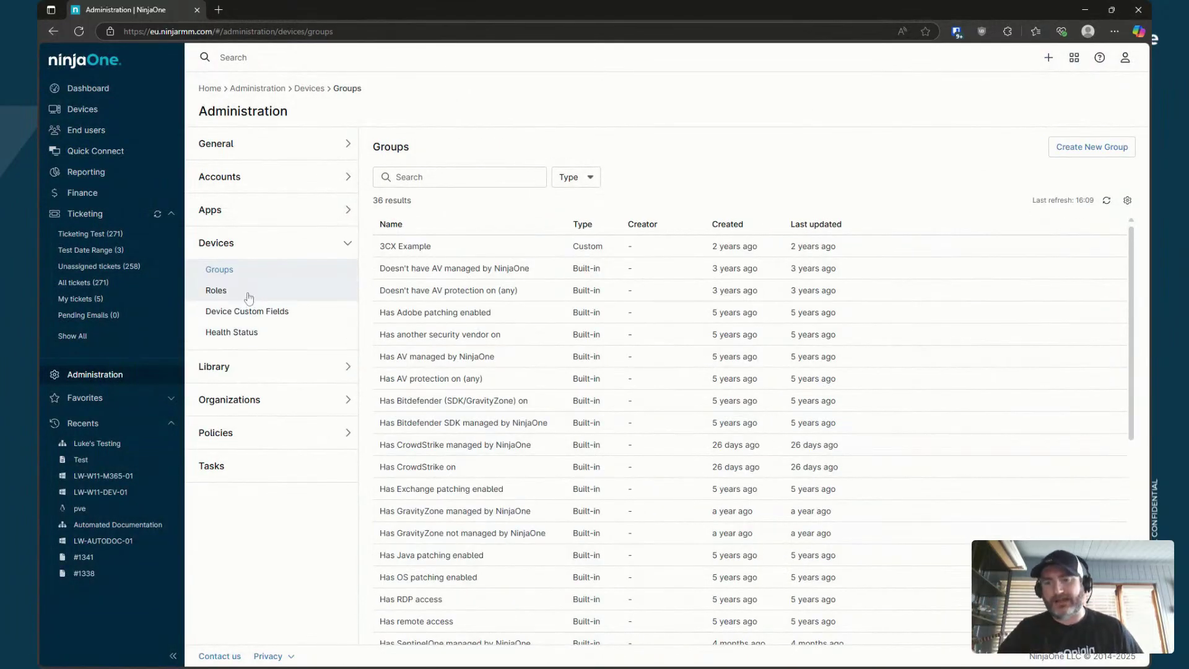
pyautogui.click(246, 292)
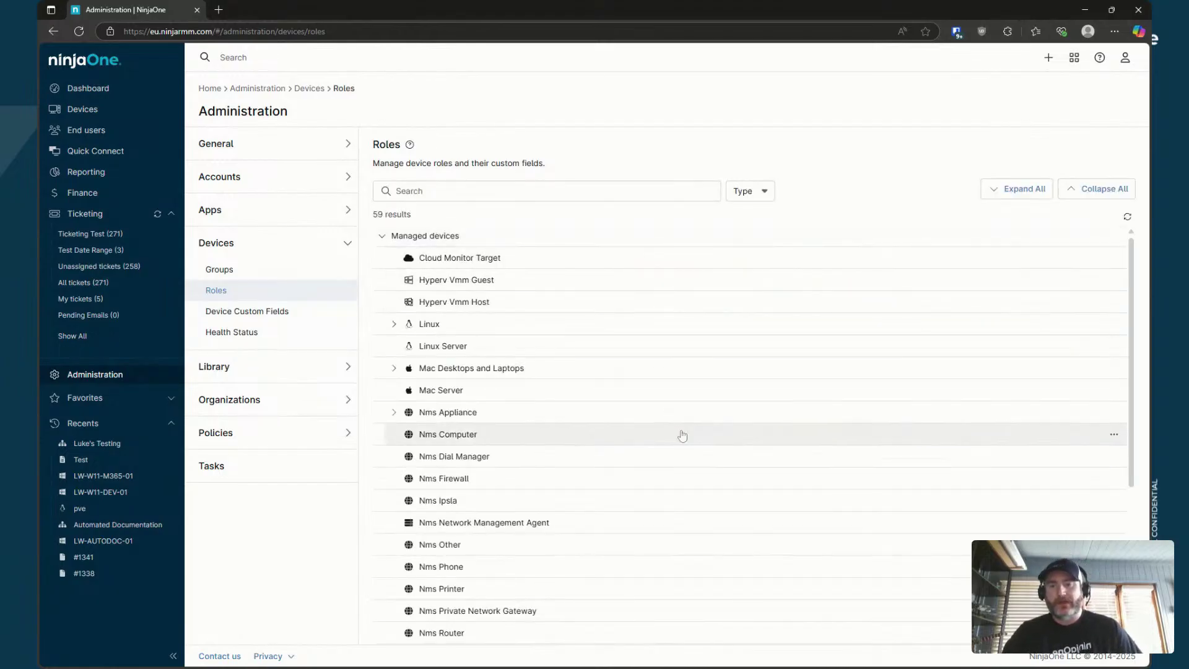
pyautogui.scroll(-4, 619, 436)
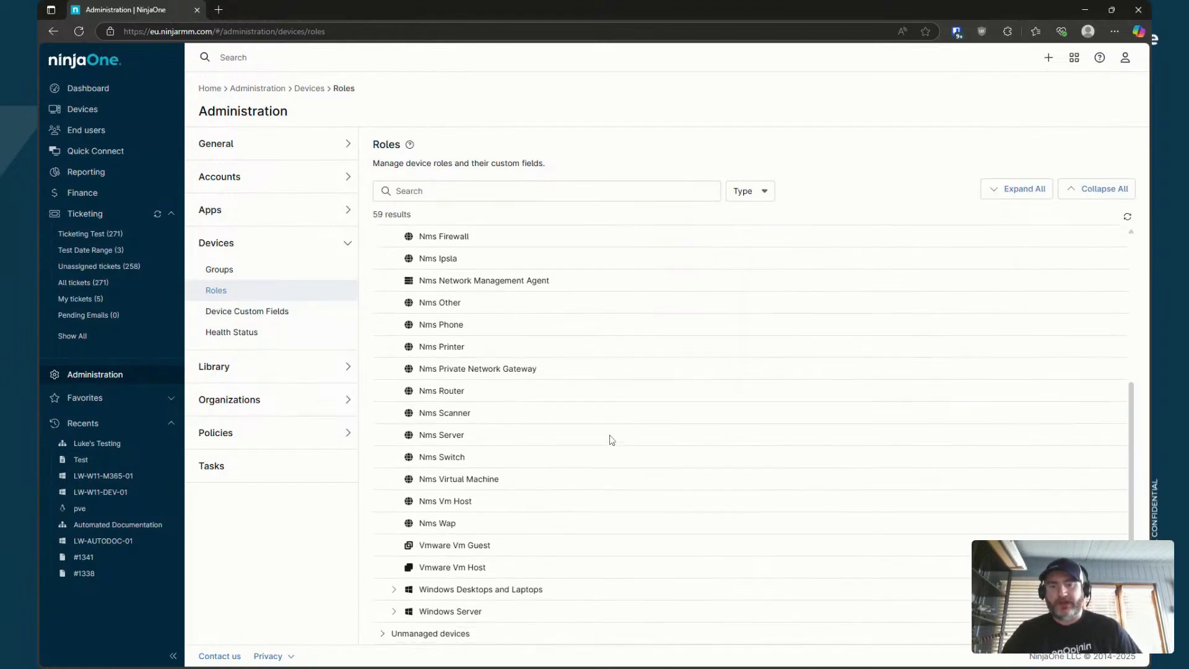
# Open the recent device LW-W11-M365-01 in a new browser tab and examine its default custom fields
pyautogui.middleClick(108, 482)
pyautogui.click(252, 14)
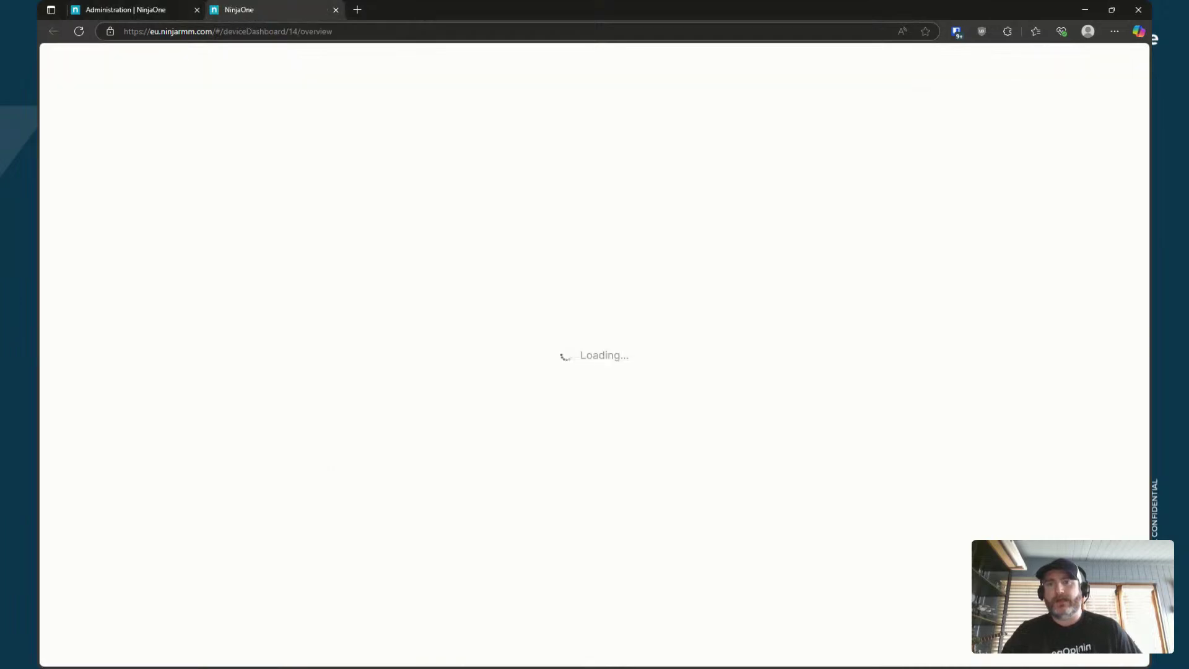
pyautogui.moveTo(538, 155)
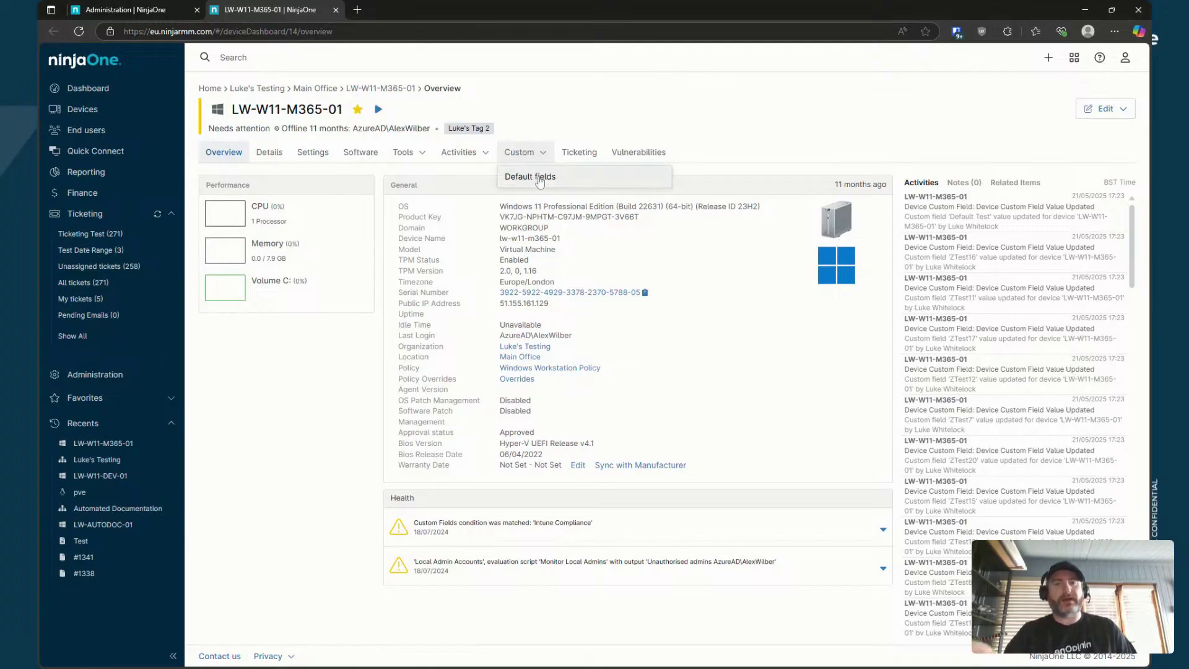
pyautogui.click(539, 178)
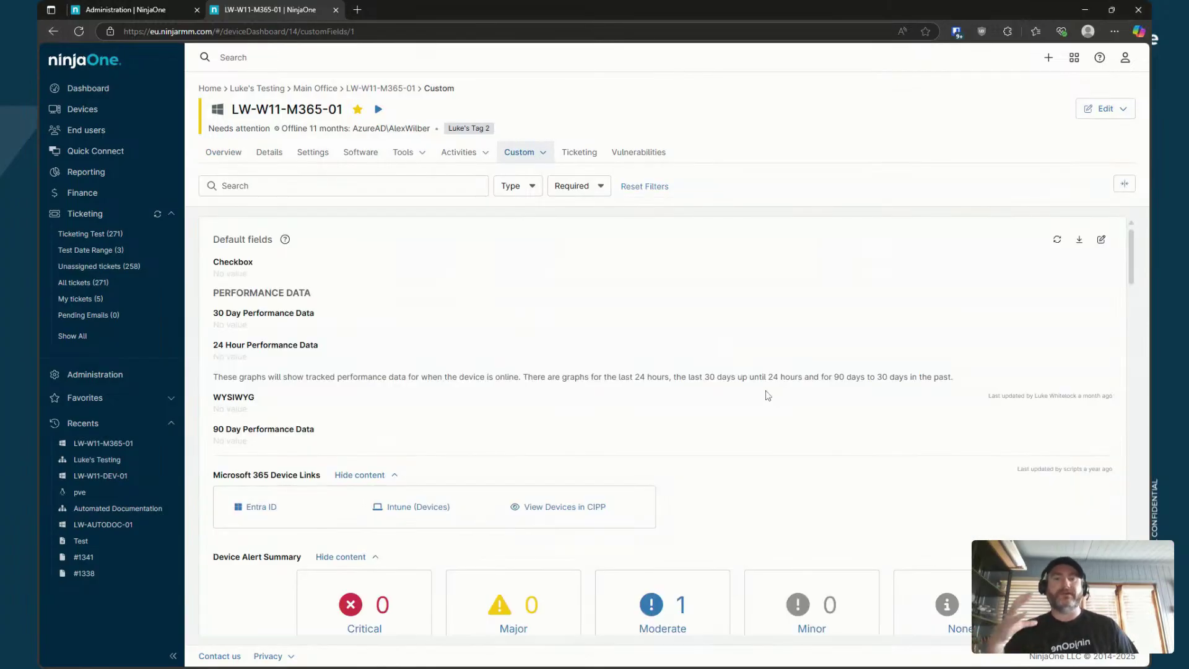
pyautogui.scroll(-3, 770, 399)
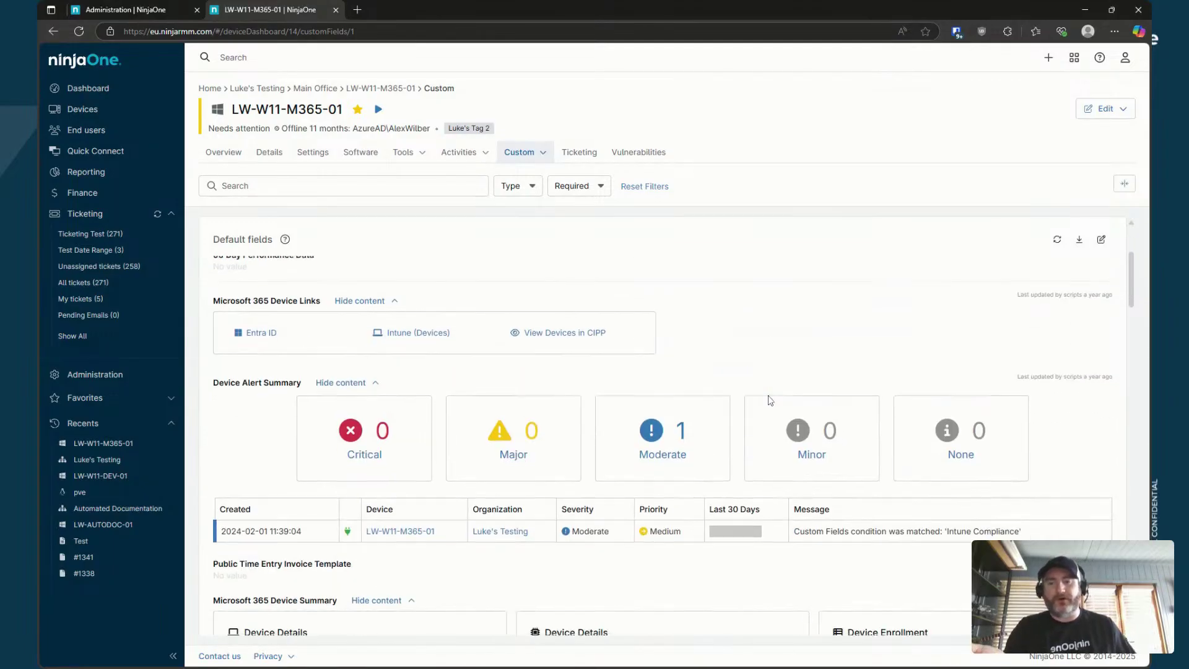
pyautogui.scroll(-2, 569, 454)
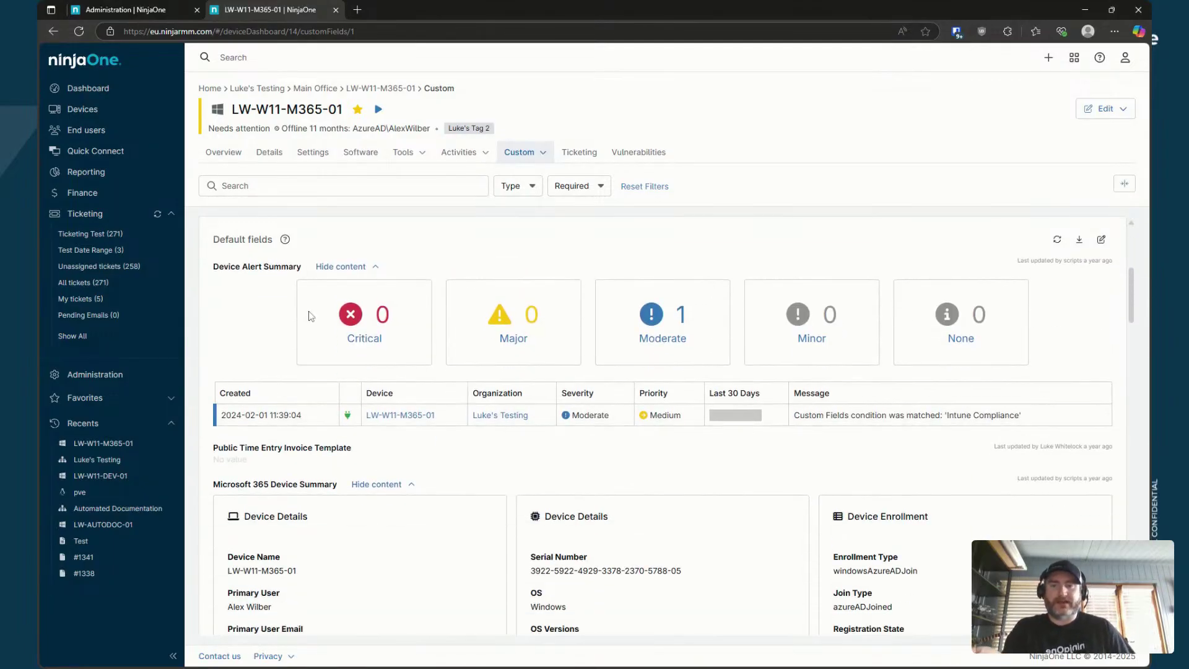
pyautogui.scroll(-6, 663, 390)
pyautogui.scroll(10, 661, 392)
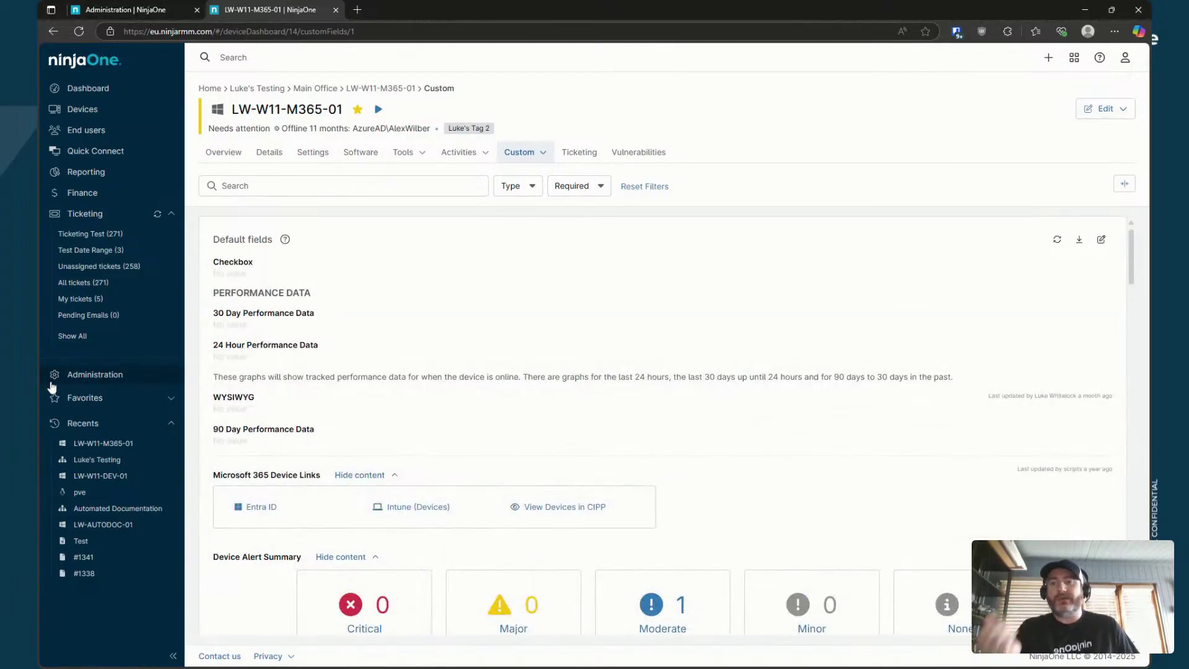
pyautogui.scroll(-10, 681, 372)
pyautogui.scroll(-10, 712, 384)
pyautogui.scroll(20, 686, 369)
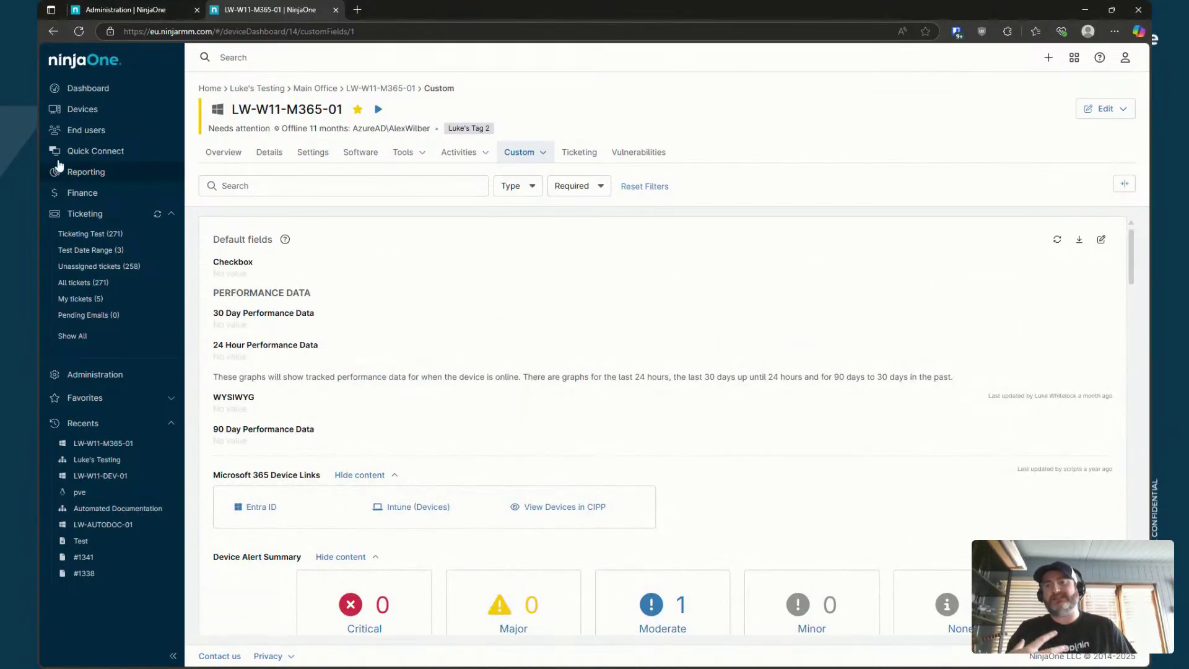
# Open the Managed devices role for editing from the device roles in the administration settings
pyautogui.click(96, 376)
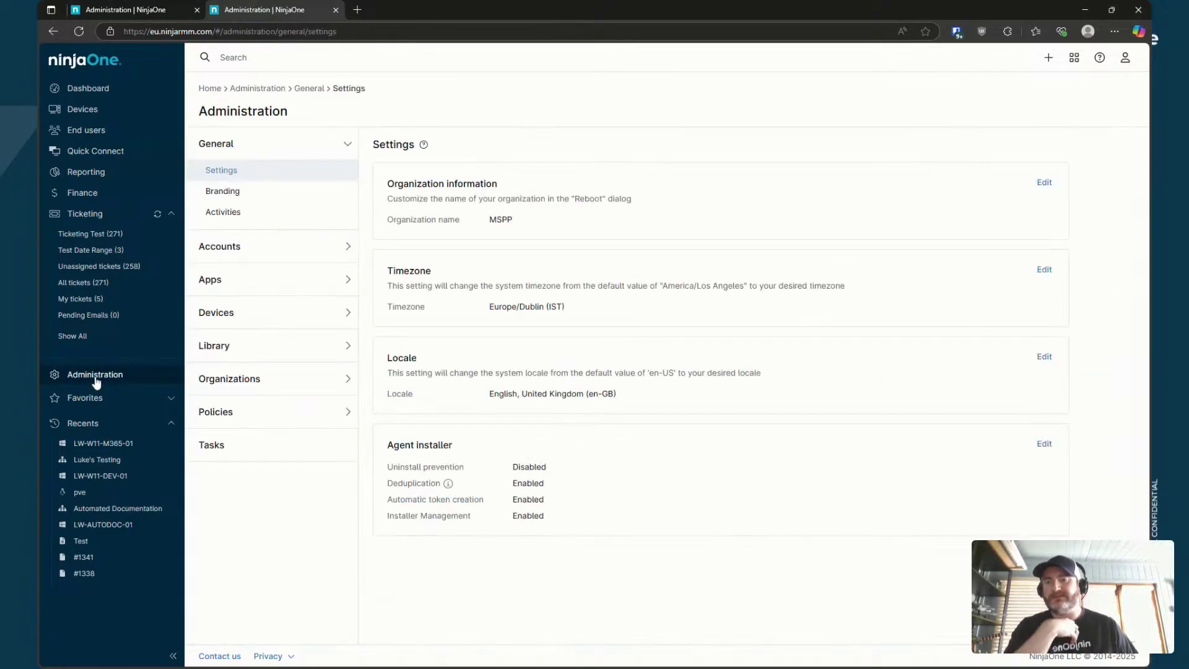
pyautogui.click(281, 313)
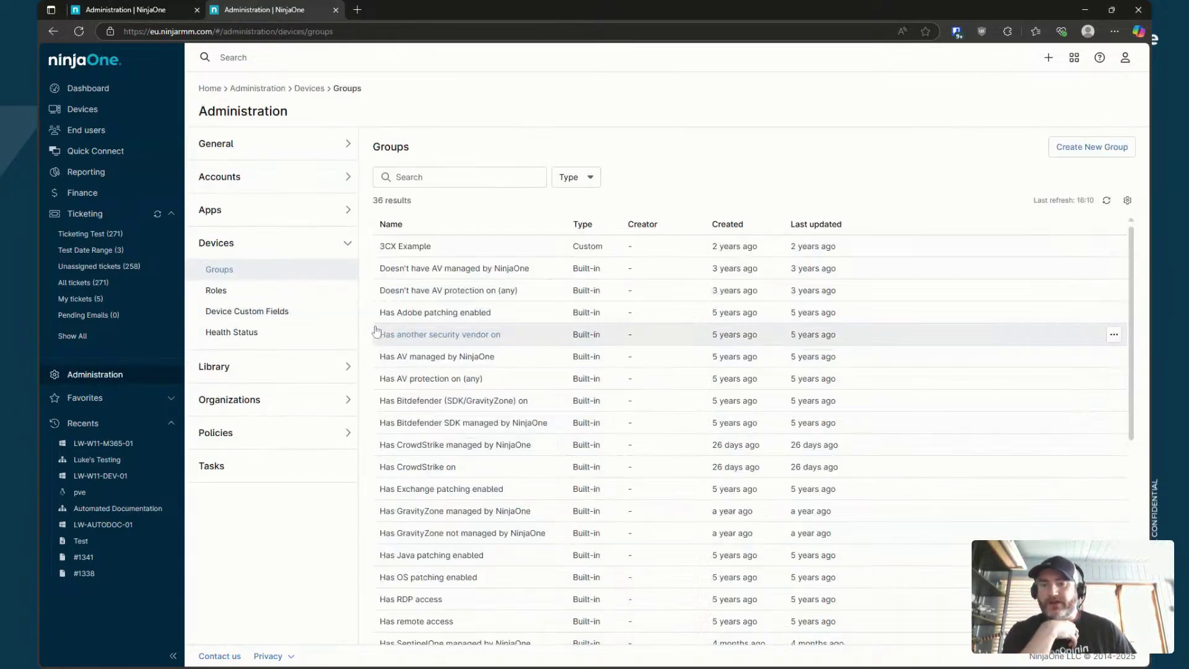
pyautogui.click(216, 291)
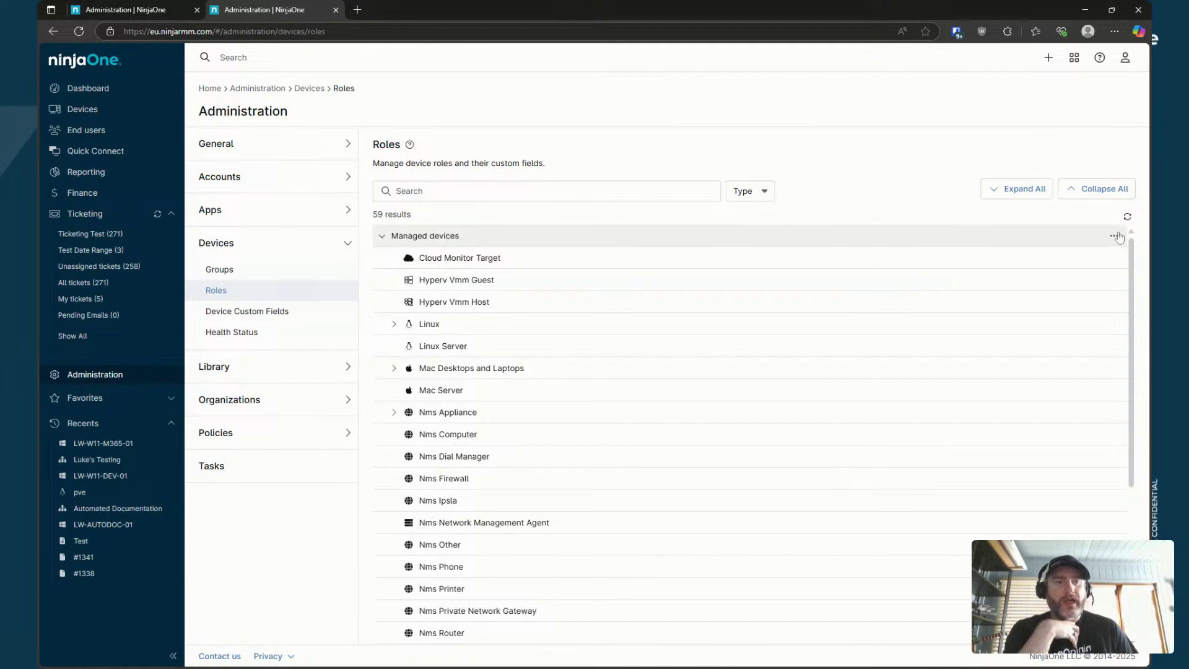
pyautogui.click(1120, 237)
pyautogui.click(1050, 261)
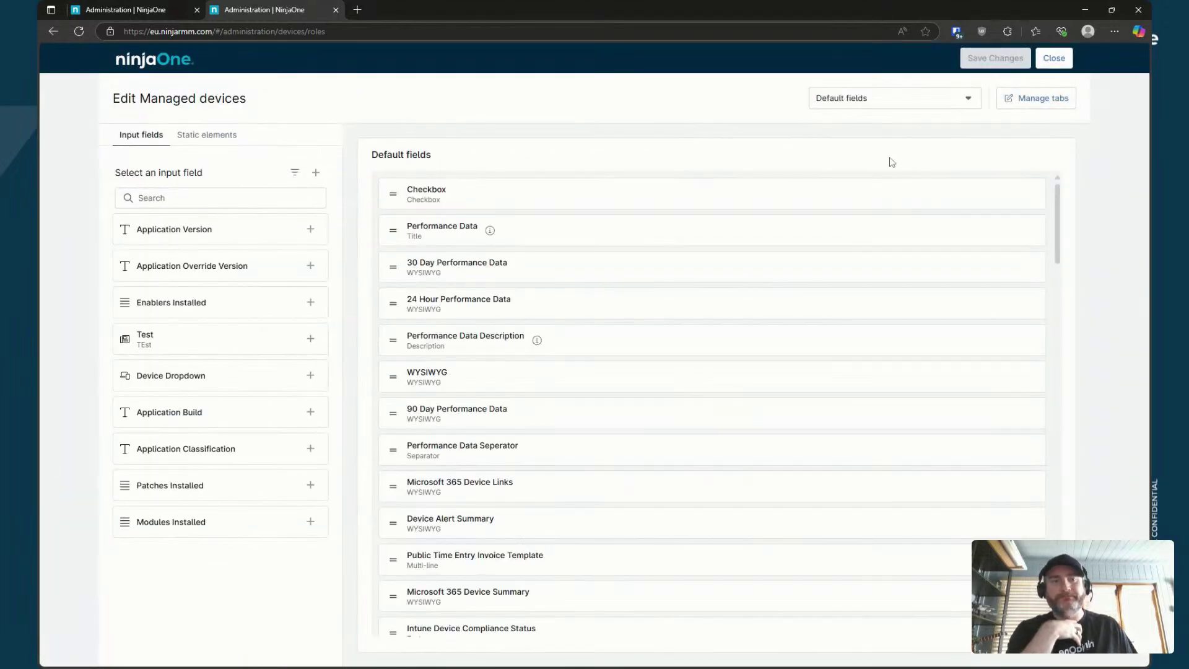
# Add a custom tab named Microsoft to the Managed devices role and update the tab list
pyautogui.click(1047, 109)
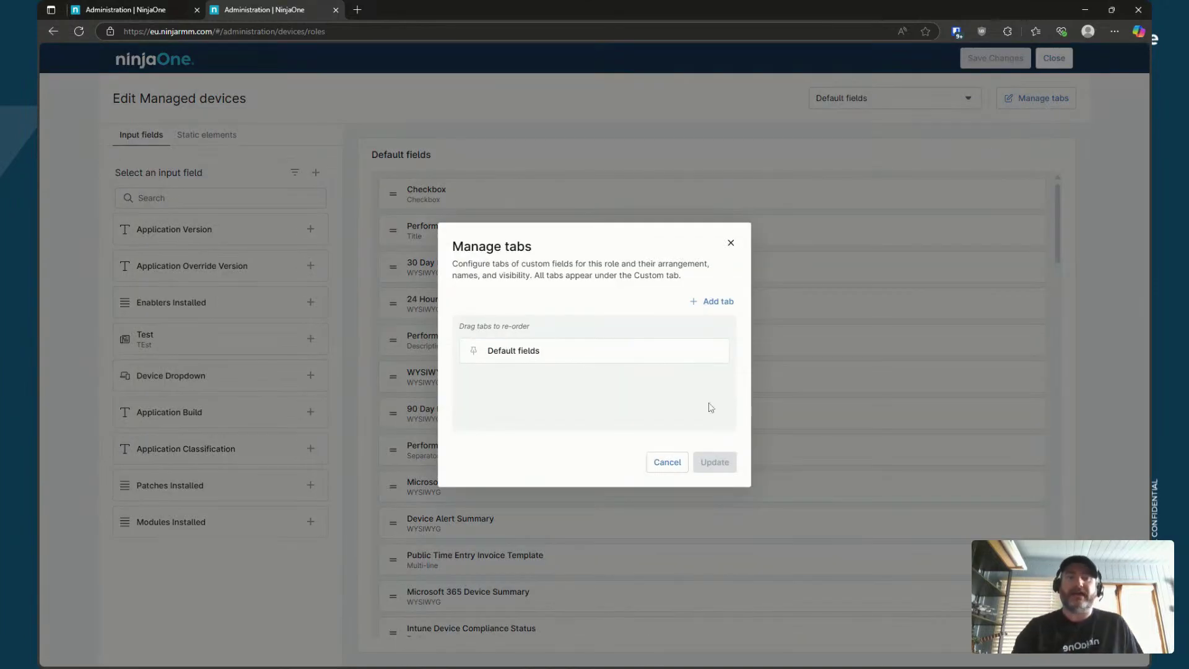
pyautogui.click(717, 303)
pyautogui.write('Microsoft')
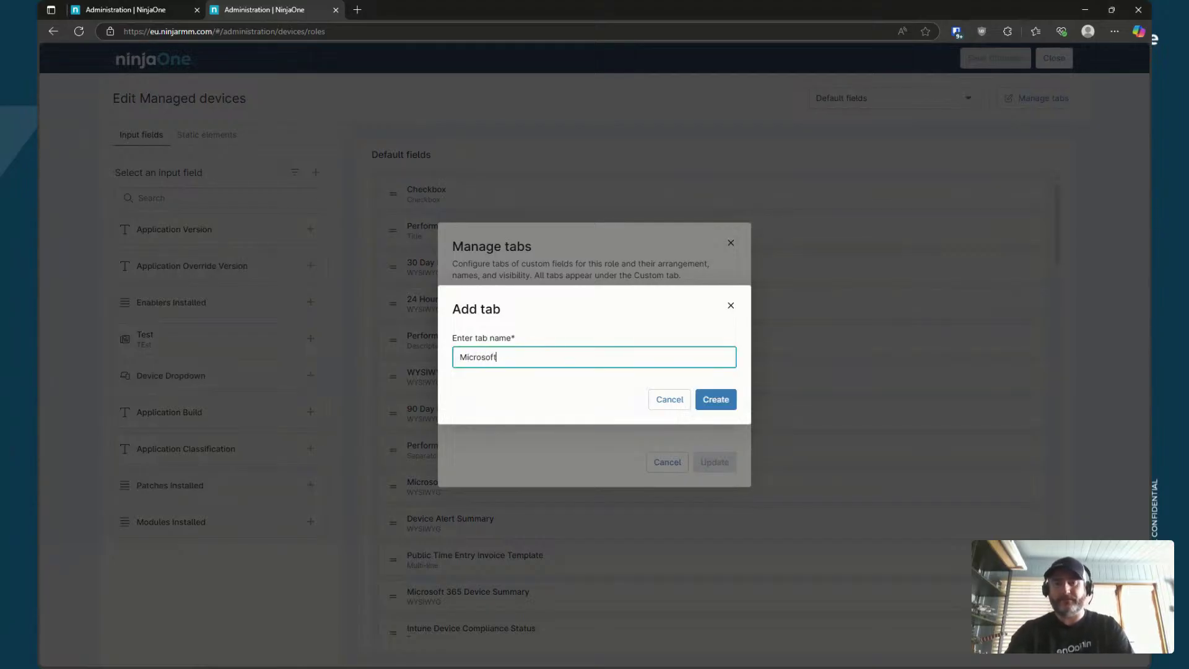
pyautogui.click(715, 400)
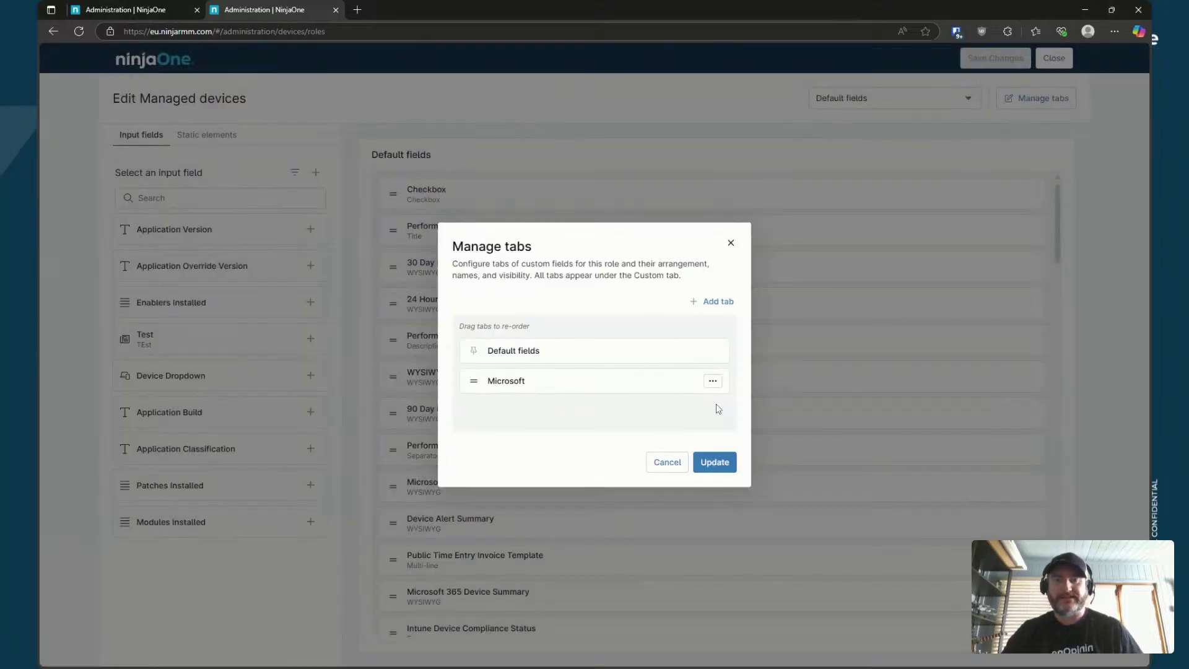
pyautogui.click(715, 462)
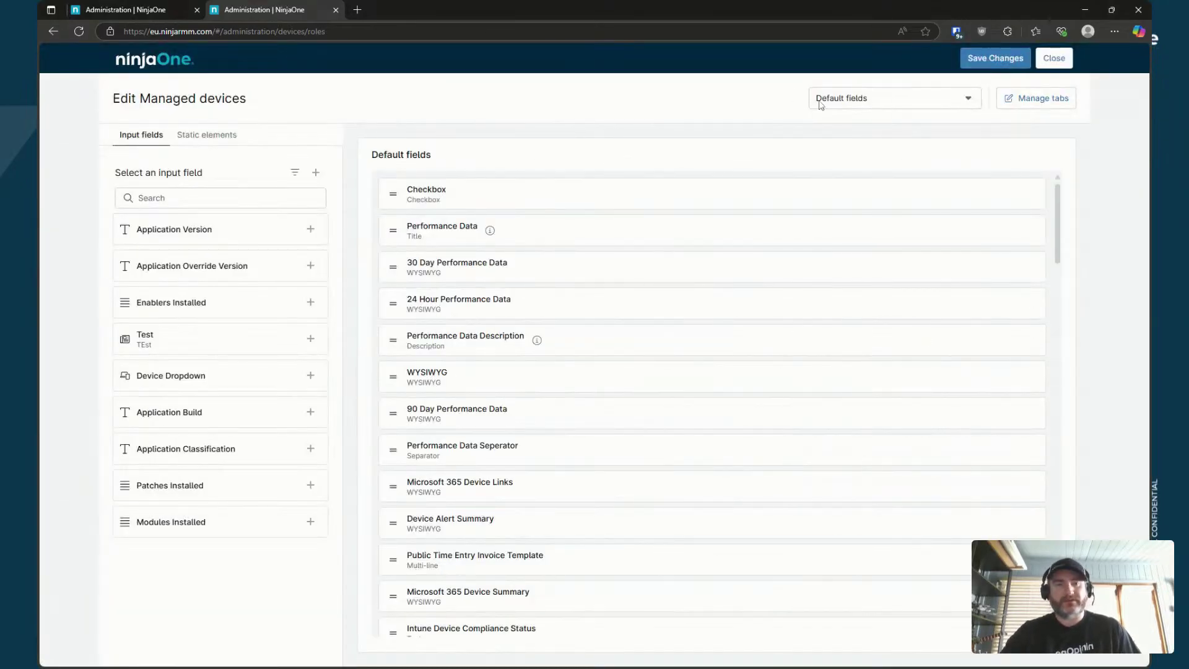
# Add Intune Compliance Status, Intune Primary User, Intune Device Compliance Status and Intune URL to the Microsoft tab, and save the role
pyautogui.click(923, 106)
pyautogui.click(855, 155)
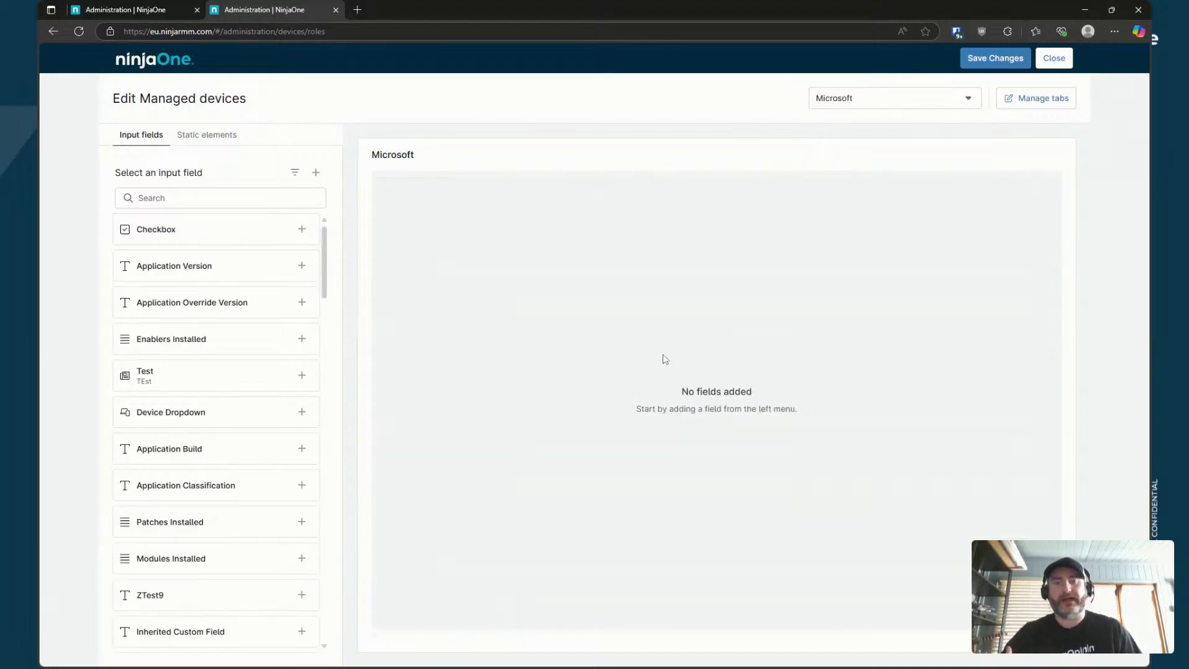
pyautogui.scroll(-4, 223, 353)
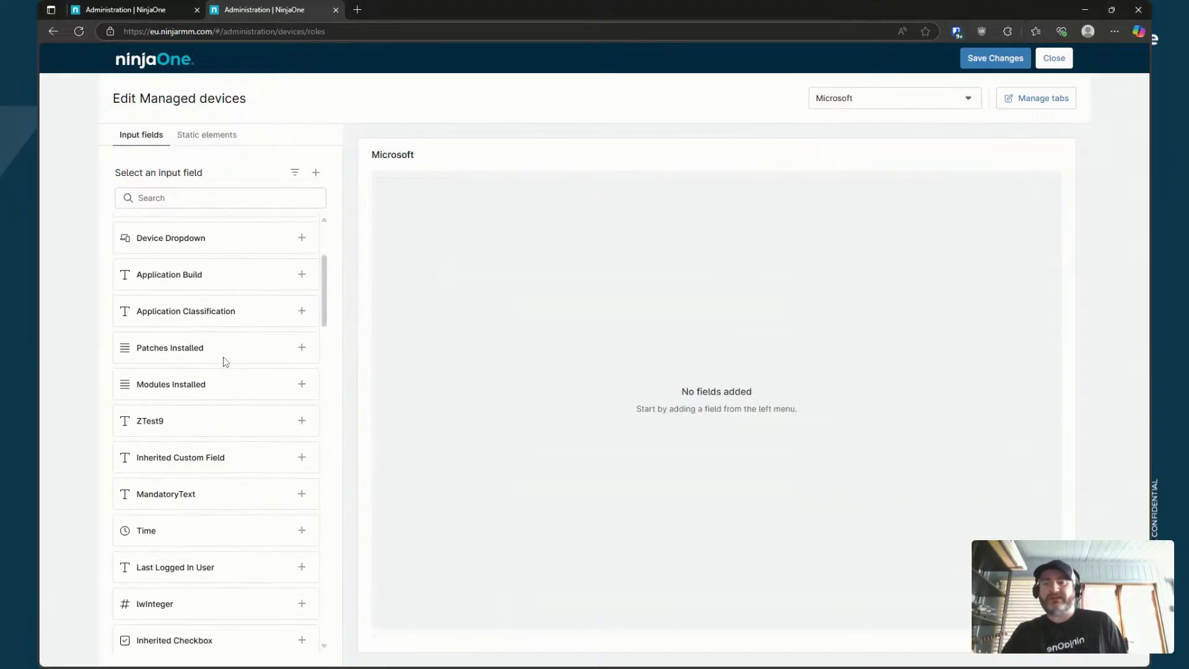
pyautogui.scroll(4, 198, 372)
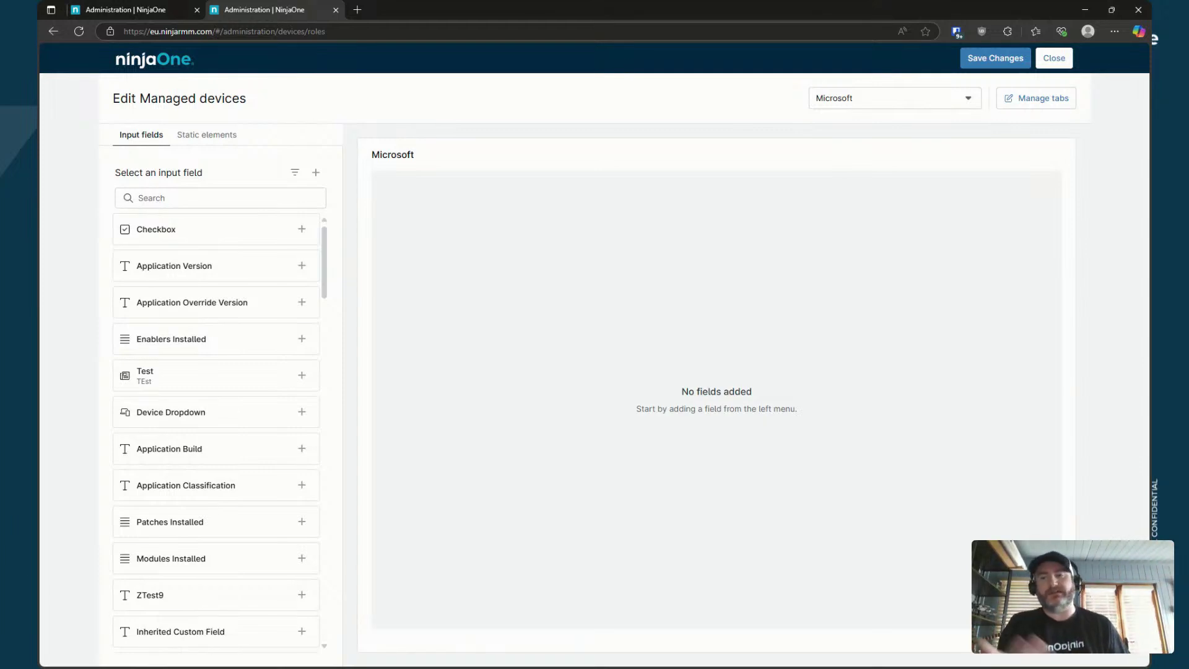
pyautogui.click(248, 198)
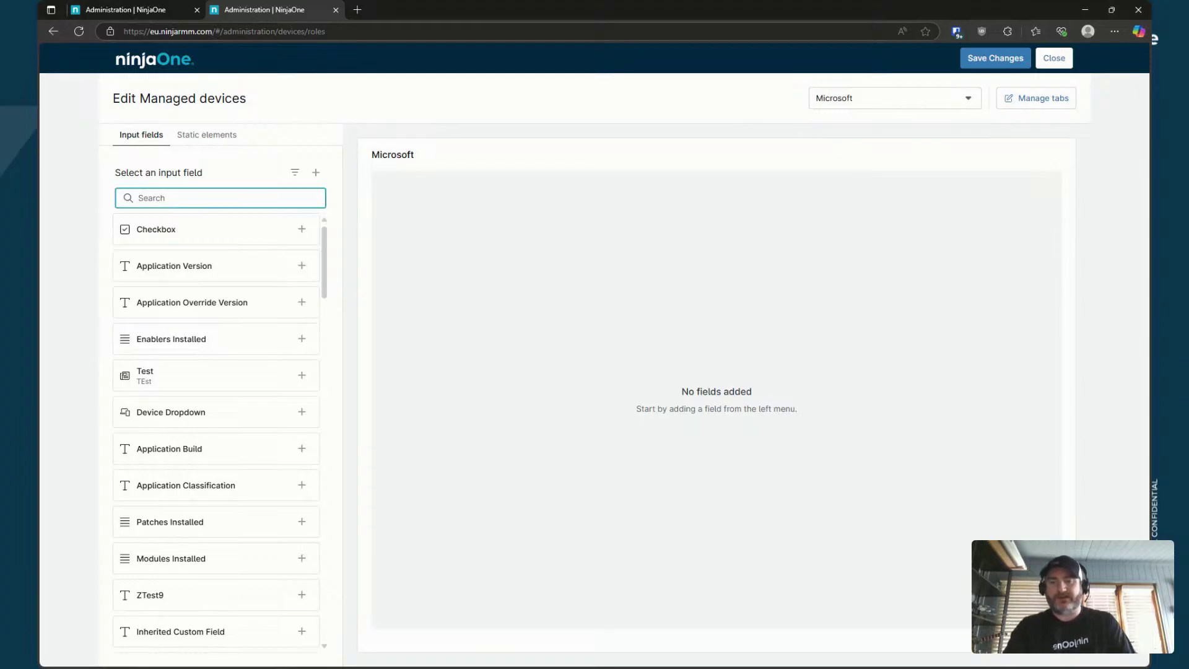
pyautogui.write('Intun')
pyautogui.click(310, 229)
pyautogui.click(310, 229)
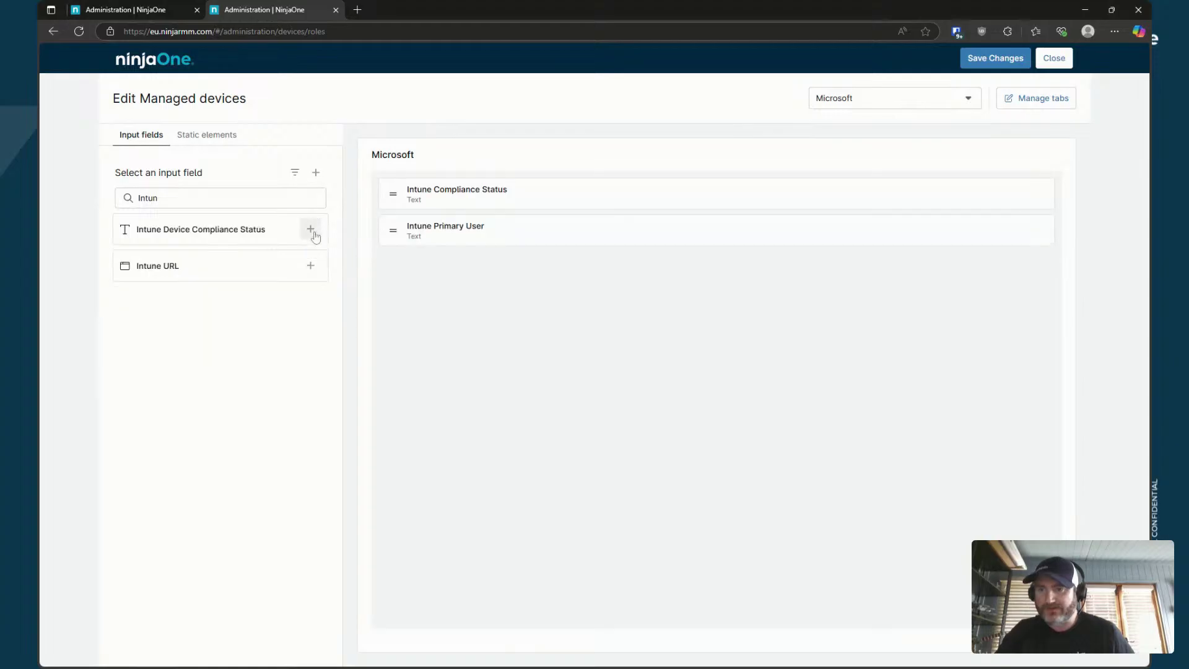
pyautogui.click(311, 230)
pyautogui.click(310, 229)
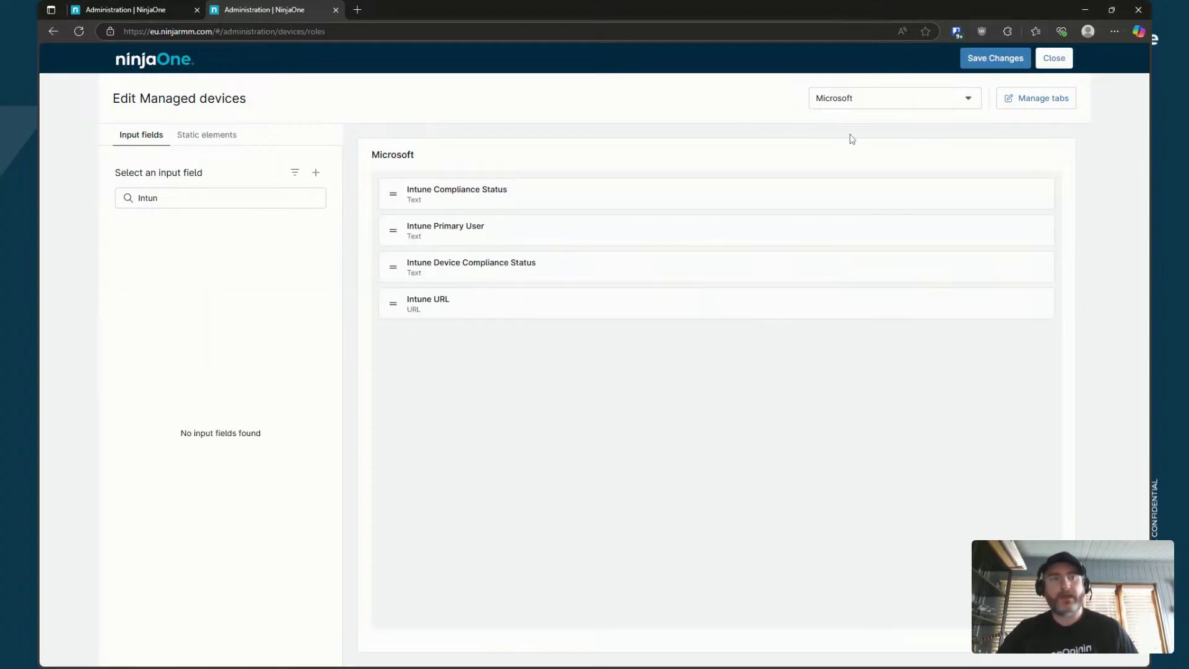
pyautogui.click(995, 58)
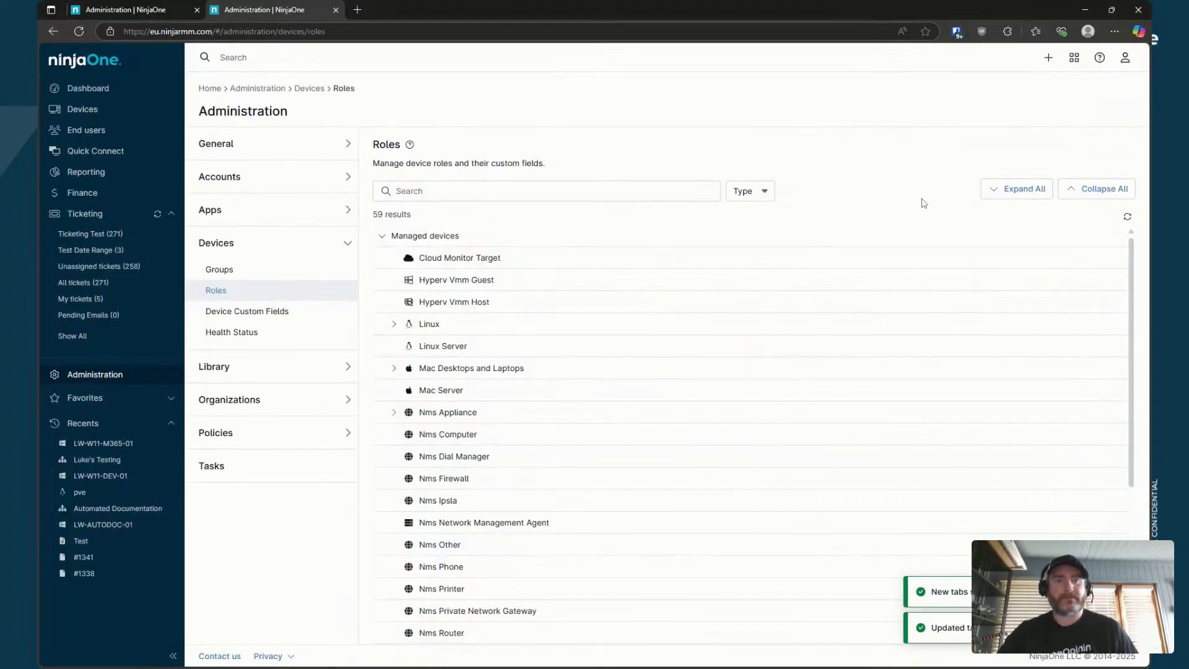
# Open the recent device LW-W11-M365-01 and compare its Microsoft custom tab with its default custom fields
pyautogui.click(118, 444)
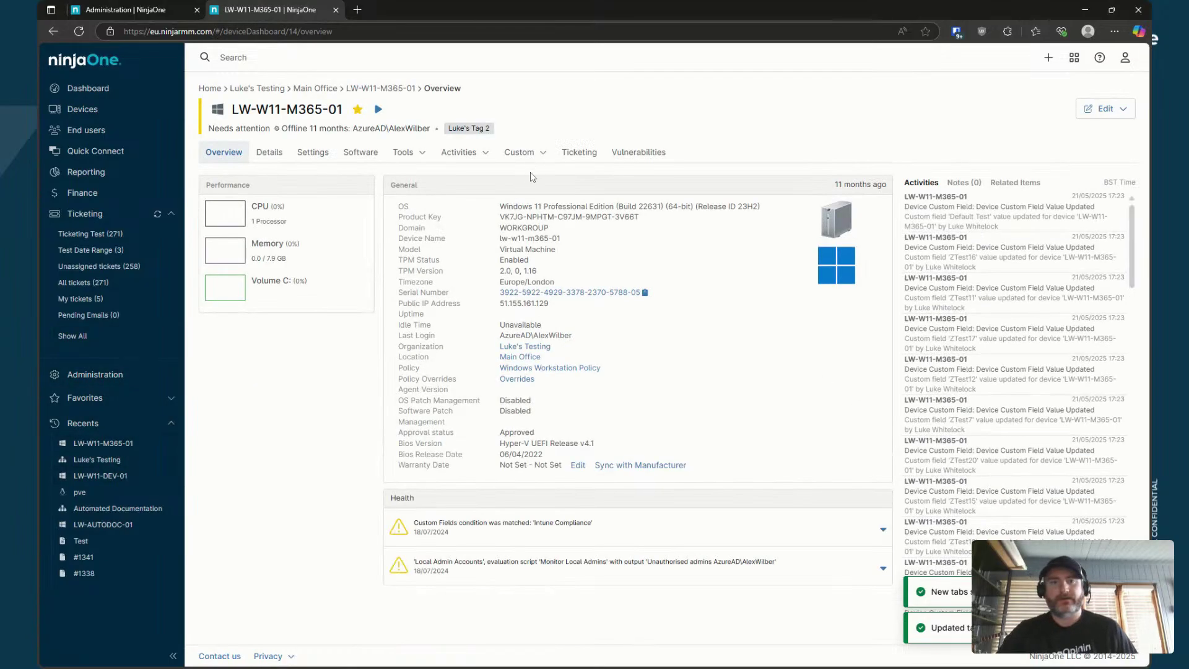
pyautogui.click(528, 153)
pyautogui.click(537, 200)
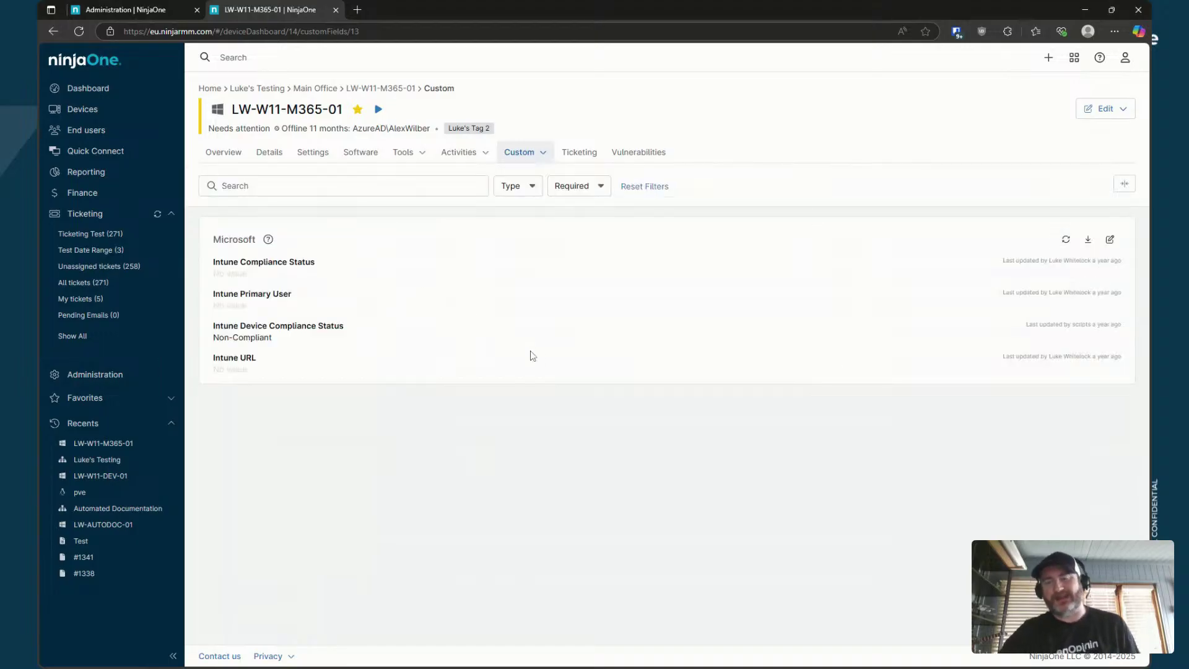
pyautogui.click(523, 153)
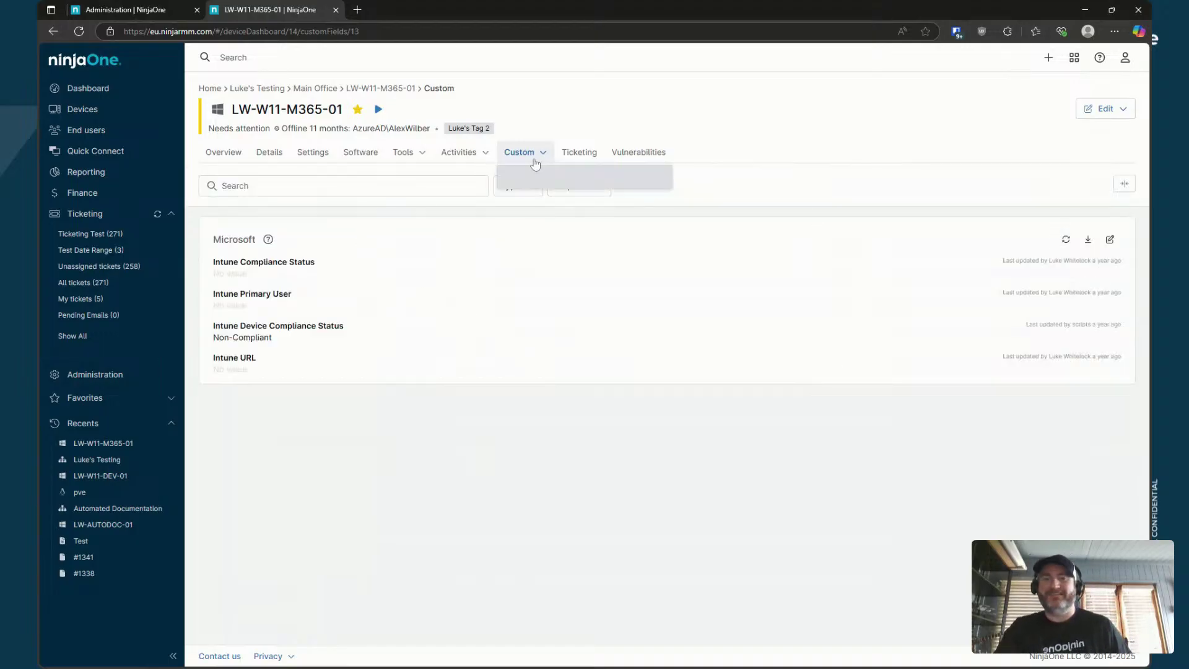
pyautogui.click(534, 177)
pyautogui.scroll(-3, 508, 439)
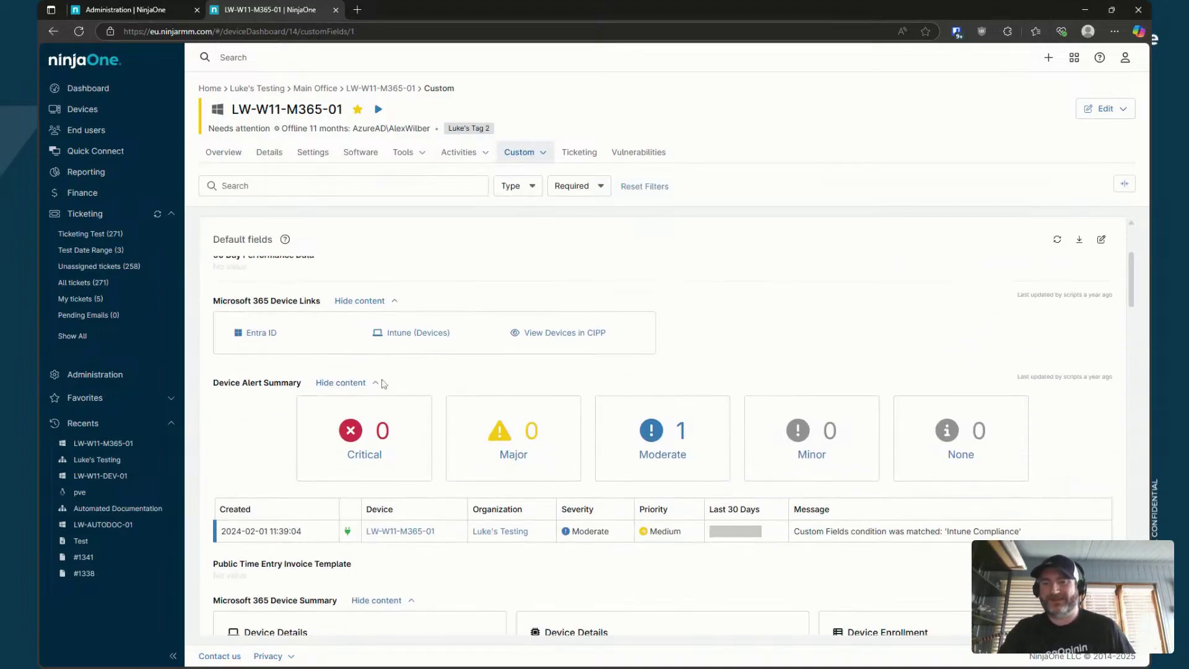
pyautogui.scroll(3, 446, 358)
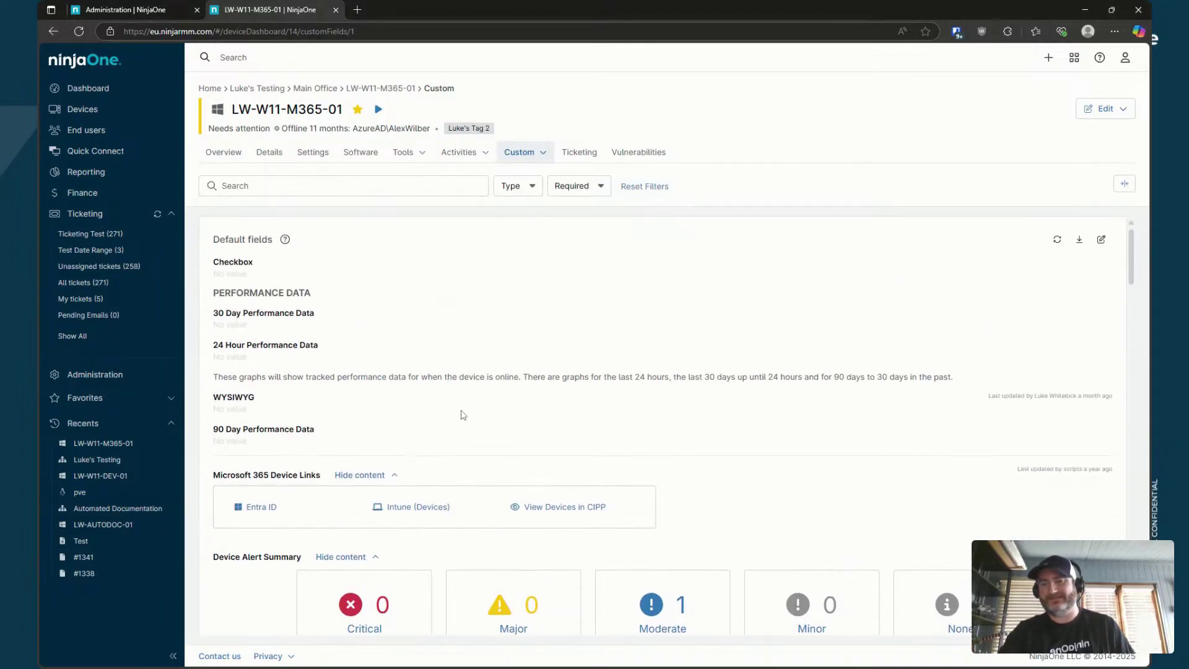
# Return to the device roles in the administration settings and open the Windows Desktops and Laptops role for editing
pyautogui.click(94, 374)
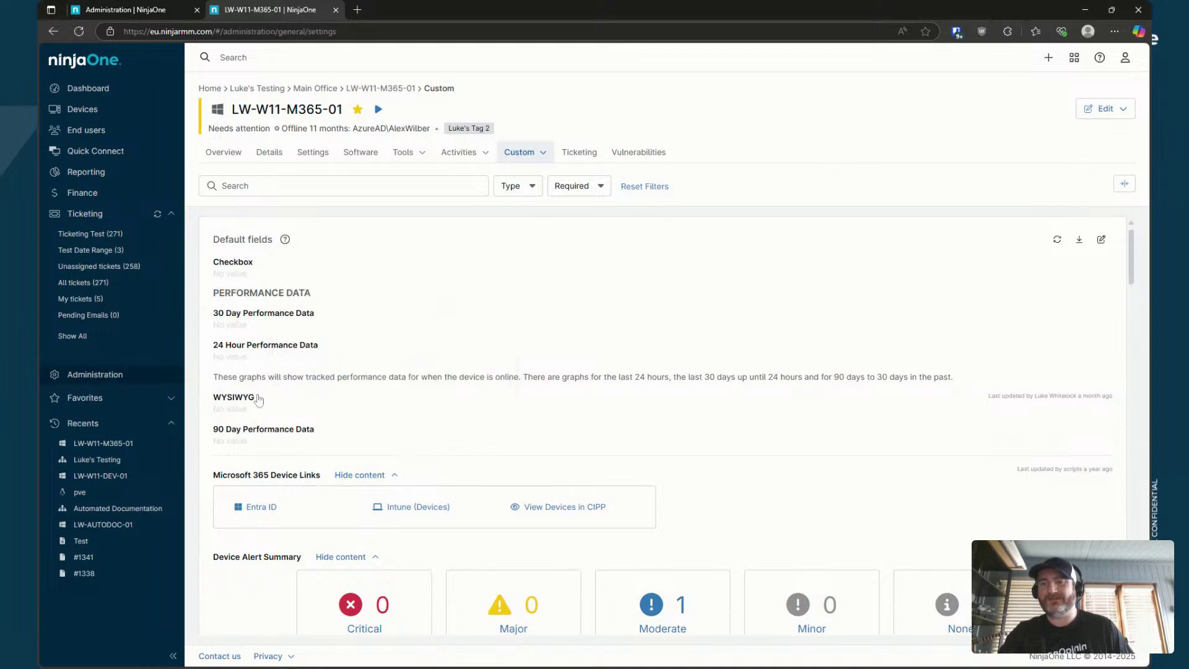
pyautogui.click(254, 319)
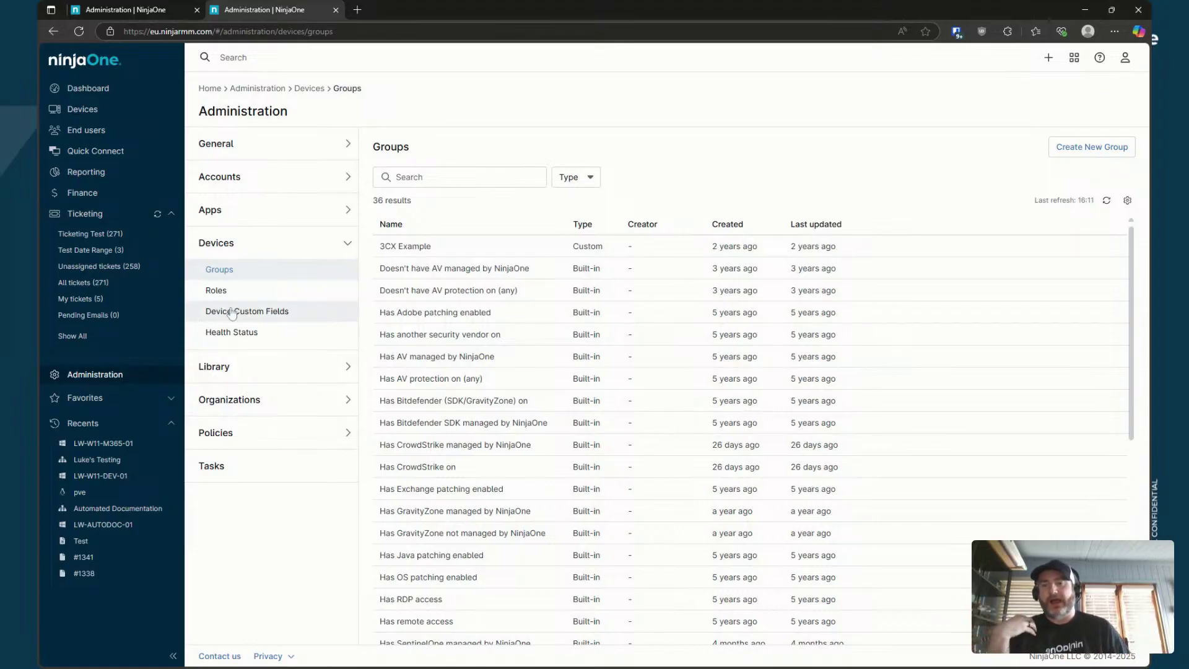
pyautogui.click(216, 290)
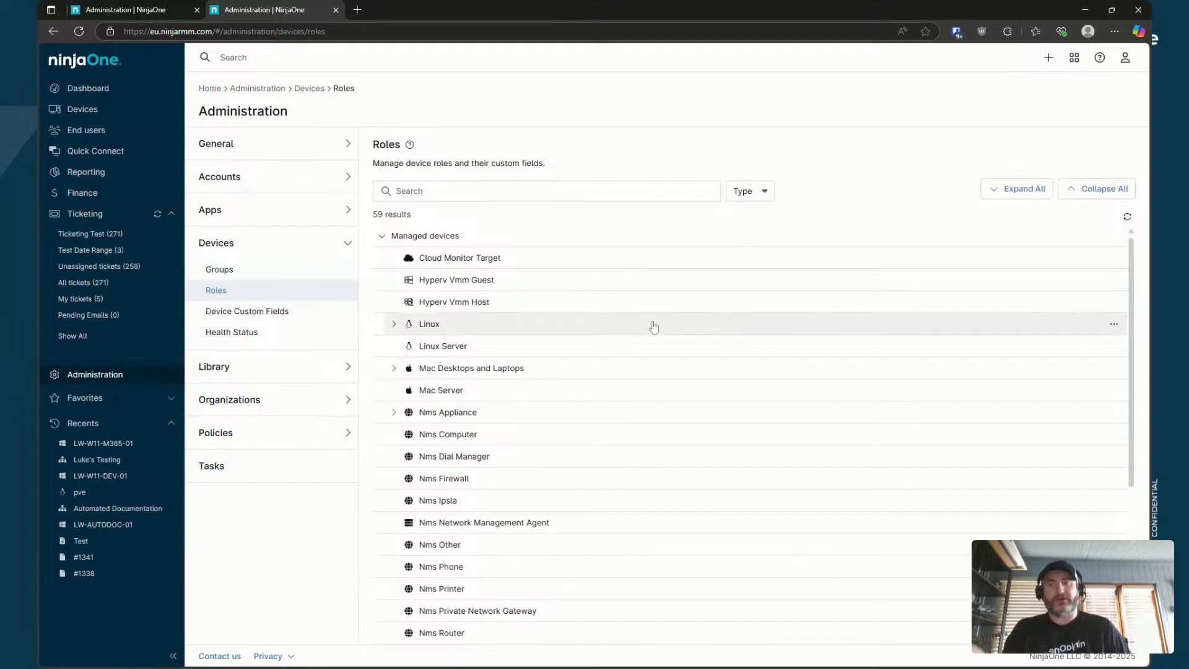
pyautogui.click(1114, 236)
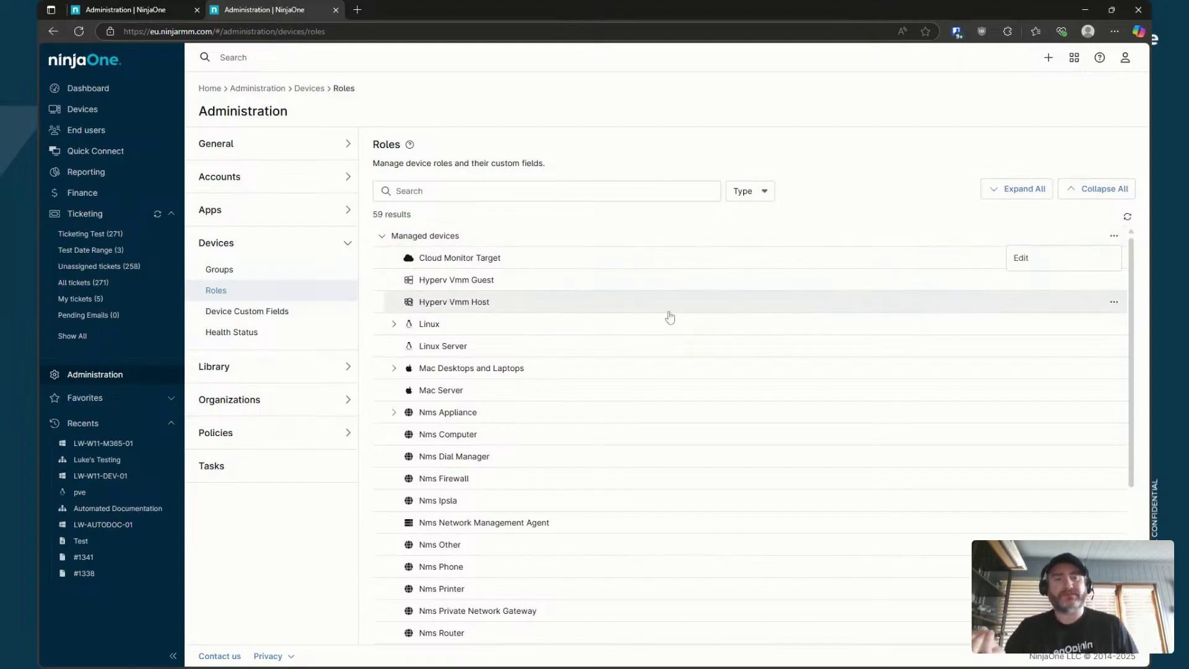
pyautogui.click(667, 236)
pyautogui.click(389, 239)
pyautogui.scroll(-10, 706, 384)
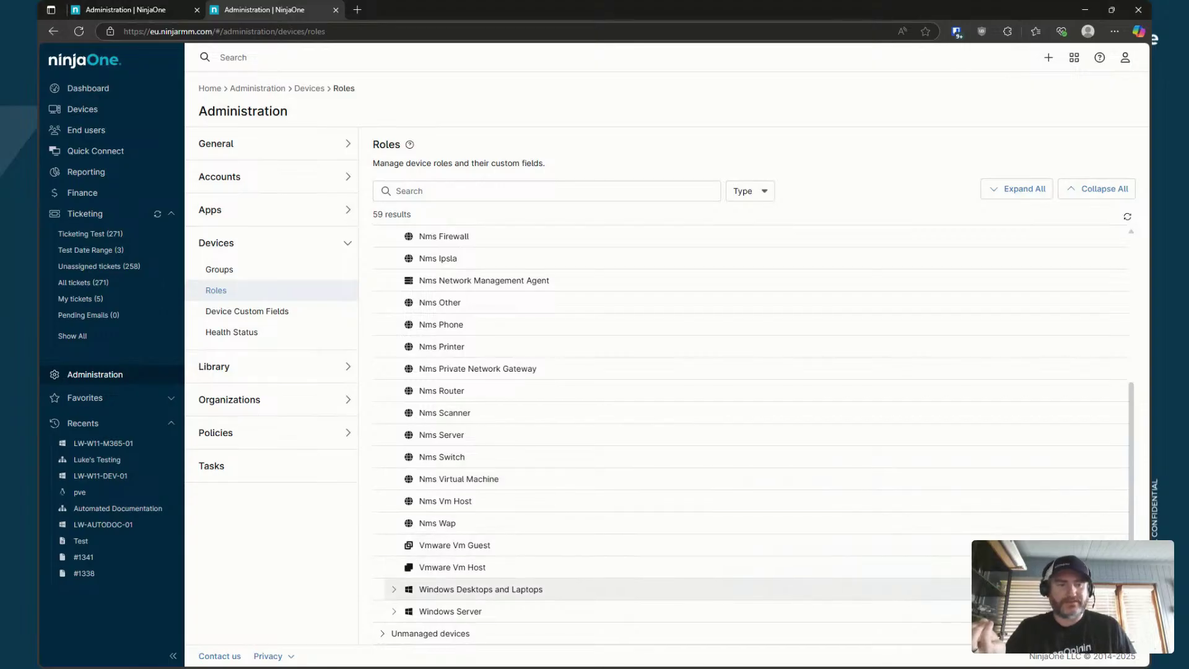
pyautogui.click(1114, 589)
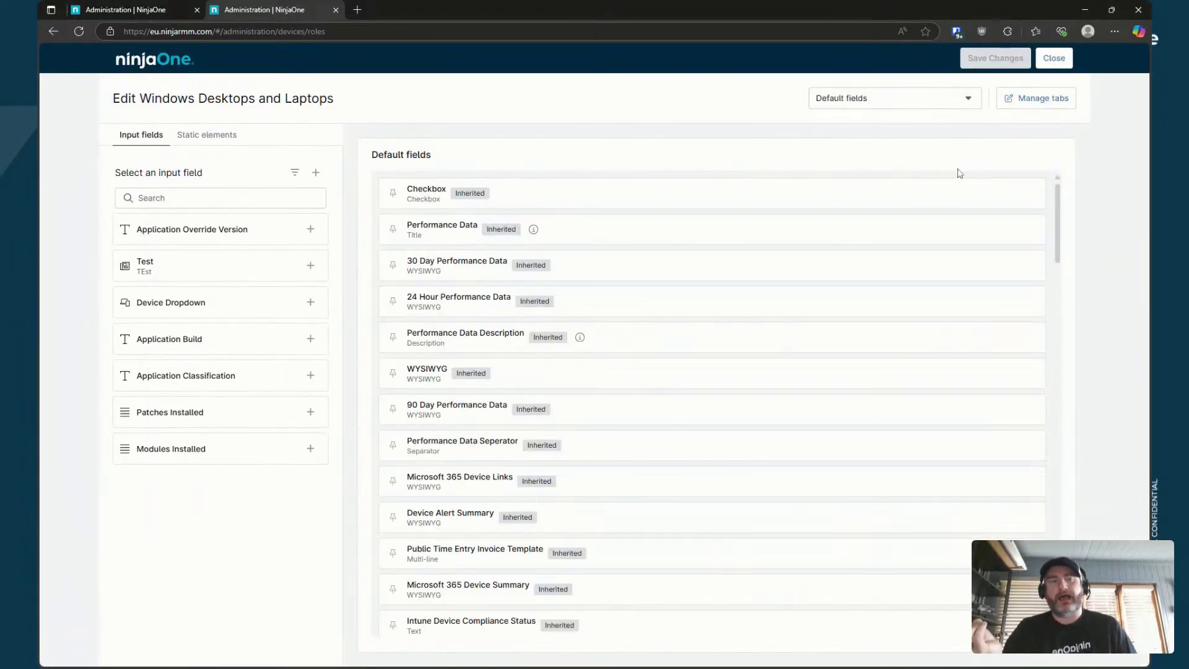
# Check the role's inherited tabs and the actions available for the Microsoft tab, then cancel and review the inherited default fields
pyautogui.click(1036, 97)
pyautogui.moveTo(547, 386)
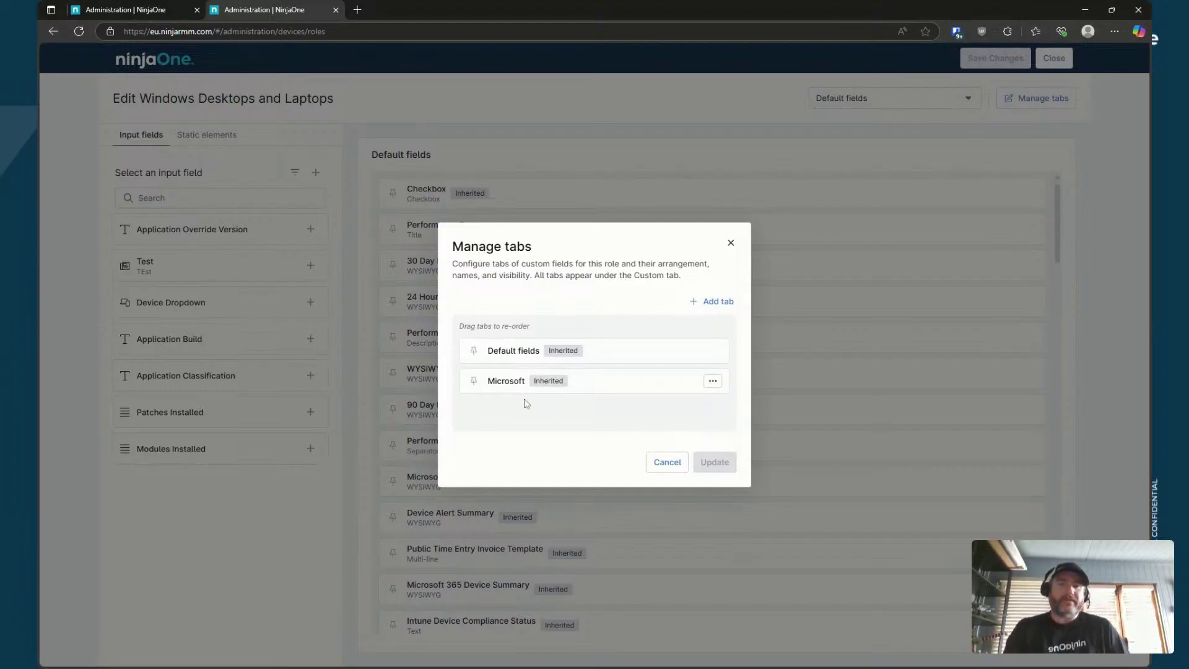
pyautogui.click(713, 381)
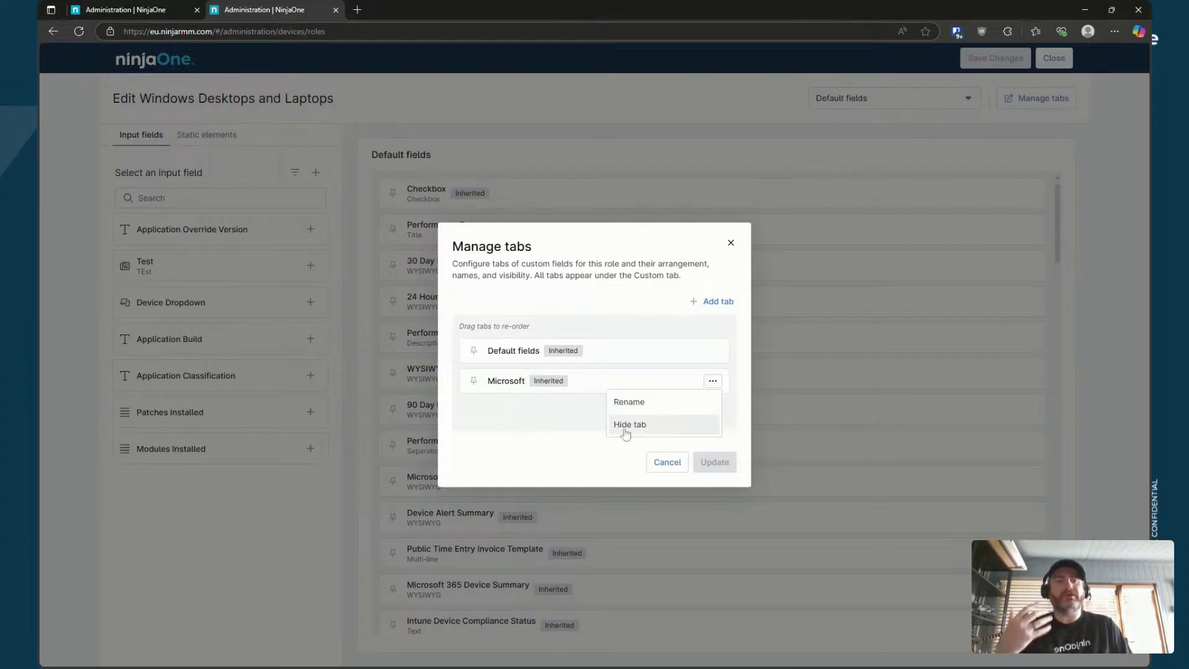
pyautogui.click(485, 416)
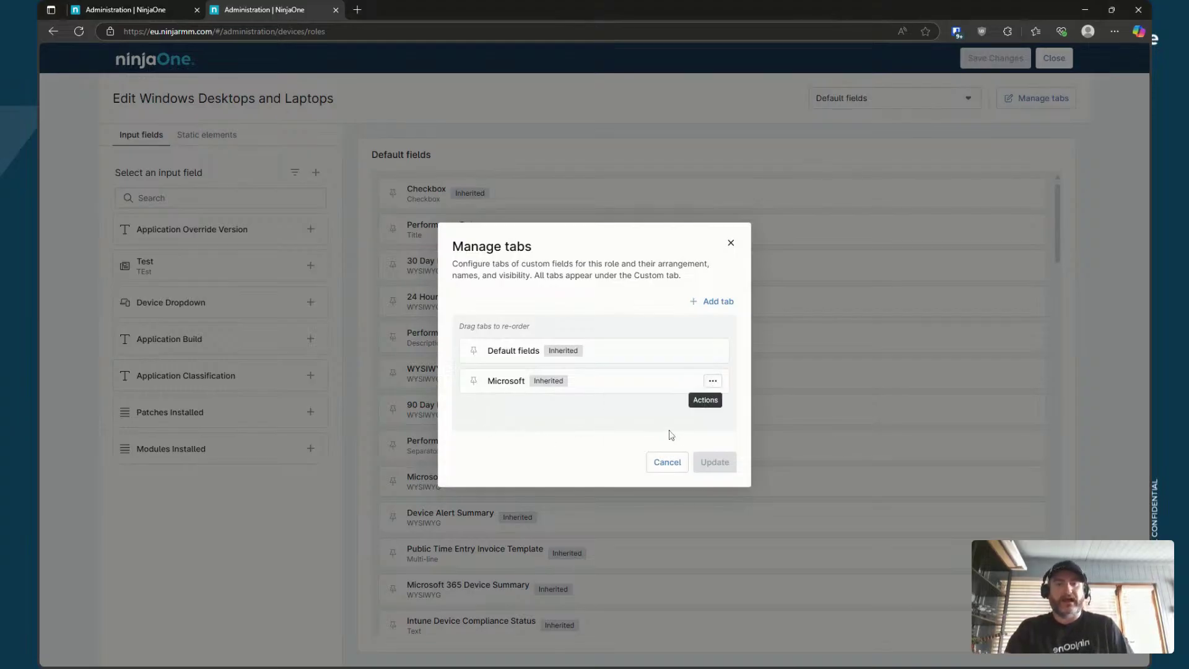
pyautogui.click(669, 464)
pyautogui.scroll(-10, 707, 483)
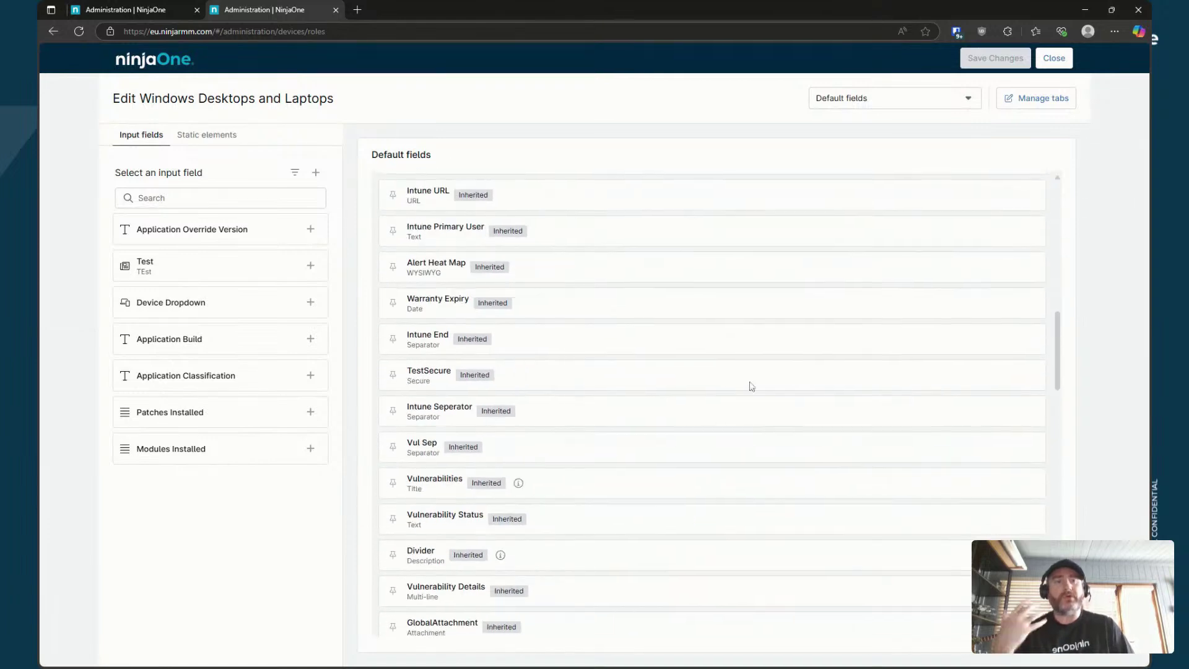
# Add a custom tab named Windows to the Windows Desktops and Laptops role and update the tab list
pyautogui.click(1051, 99)
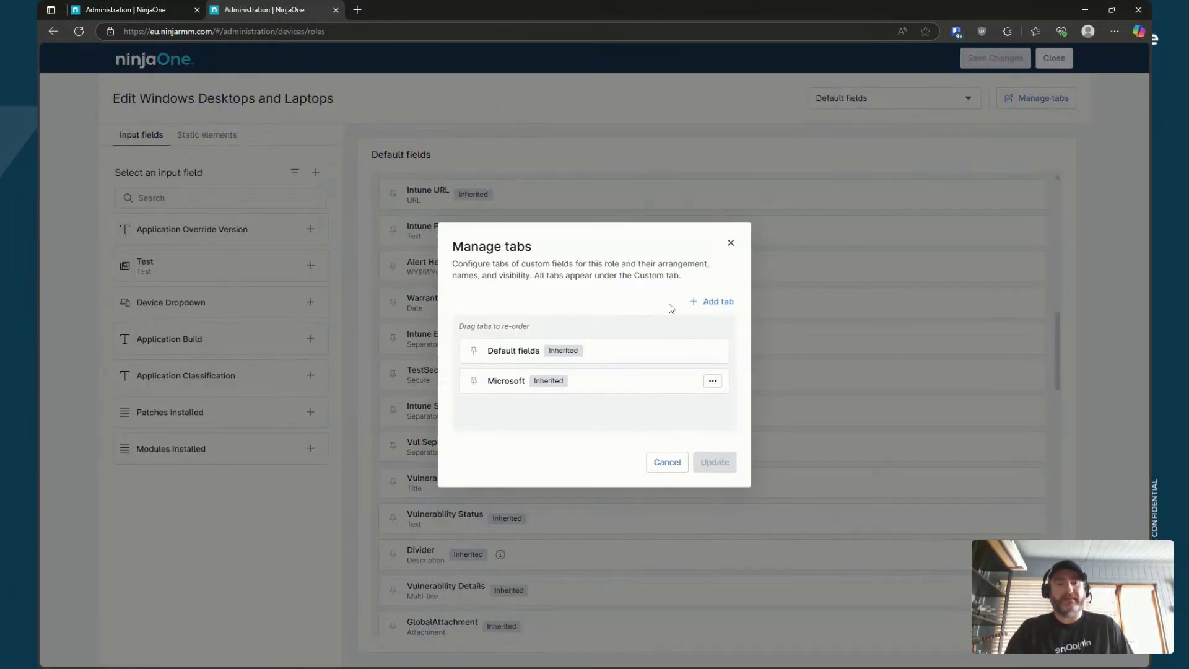
pyautogui.click(711, 303)
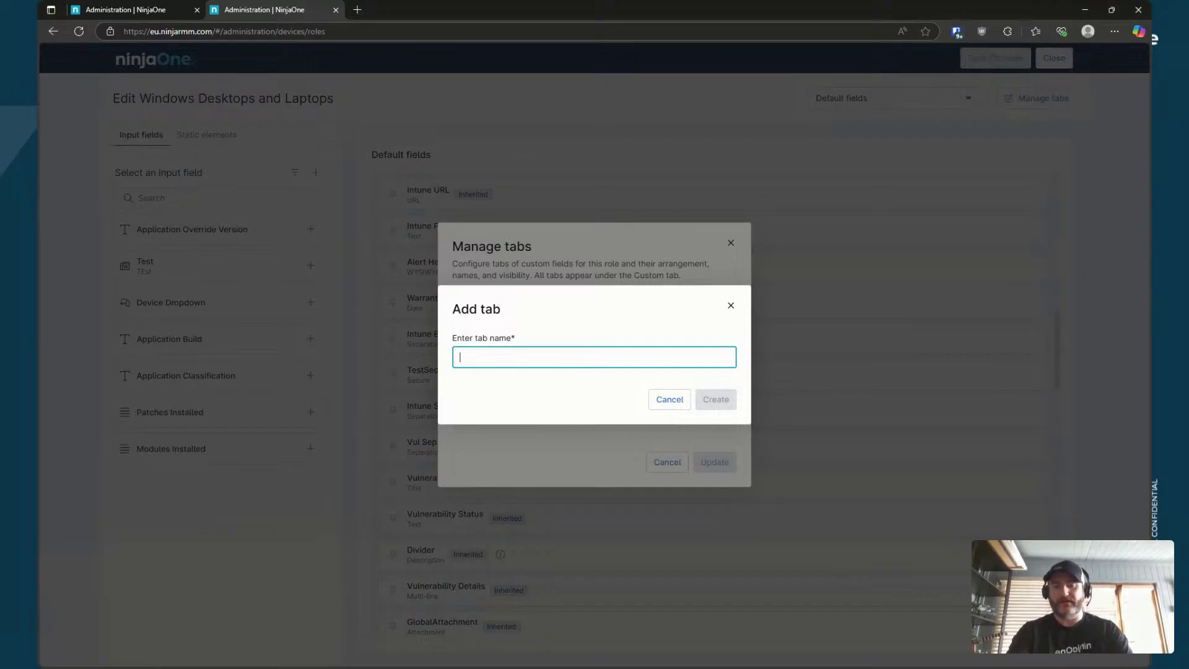
pyautogui.write('Windows')
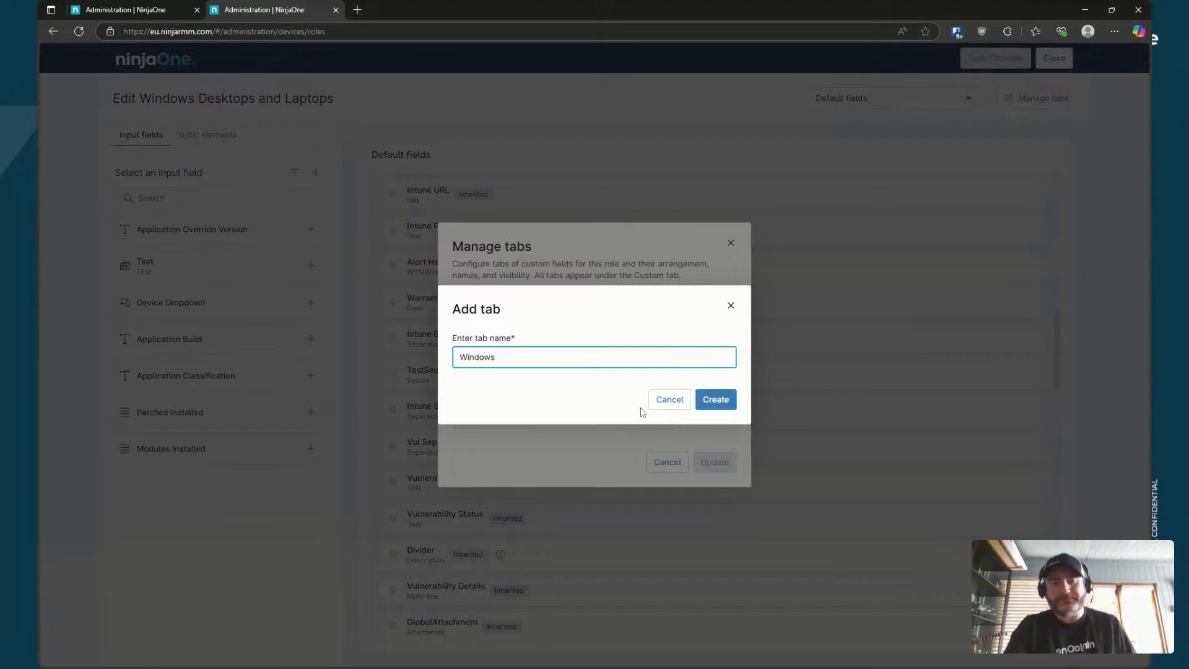
pyautogui.click(714, 399)
pyautogui.click(714, 462)
pyautogui.scroll(-7, 719, 436)
pyautogui.scroll(10, 768, 390)
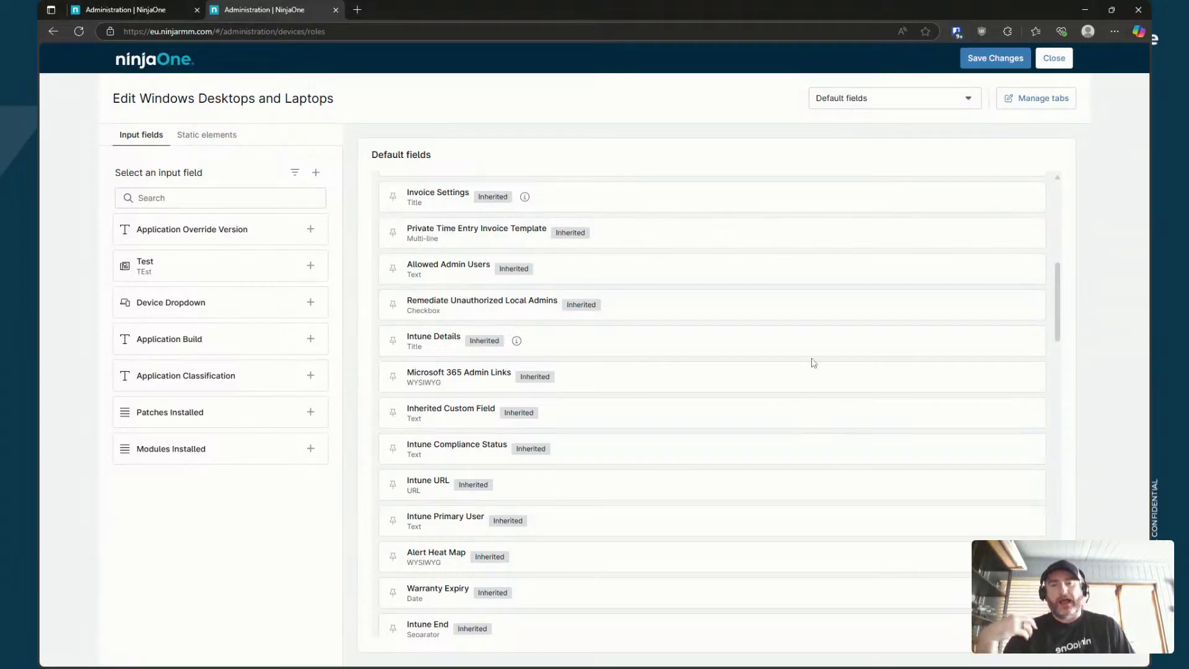
pyautogui.scroll(7, 812, 347)
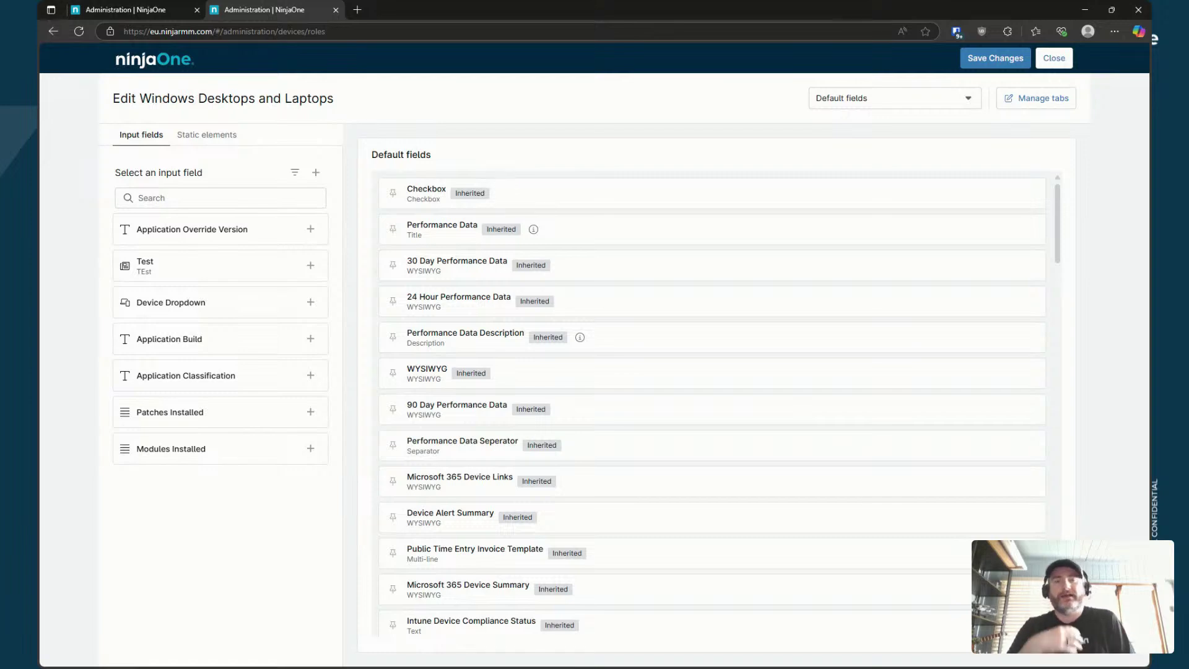
# Leave the Windows Desktops and Laptops role editor without saving and open the Managed devices role for editing
pyautogui.scroll(-1, 638, 347)
pyautogui.scroll(1, 727, 260)
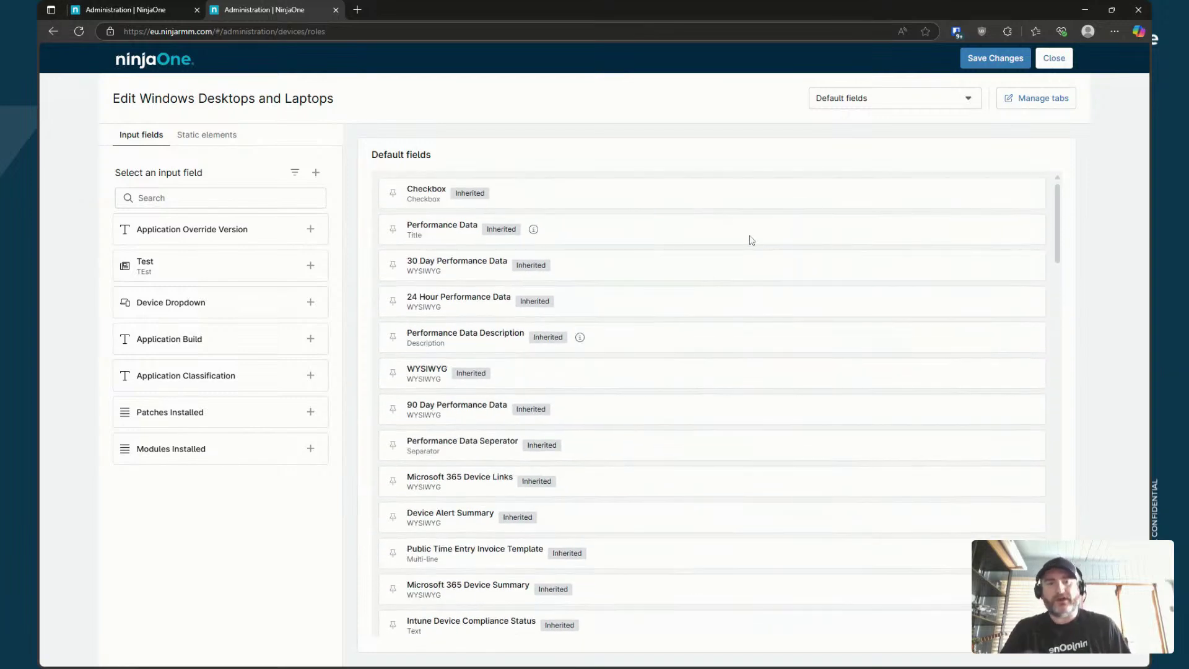
pyautogui.click(1054, 59)
pyautogui.click(714, 399)
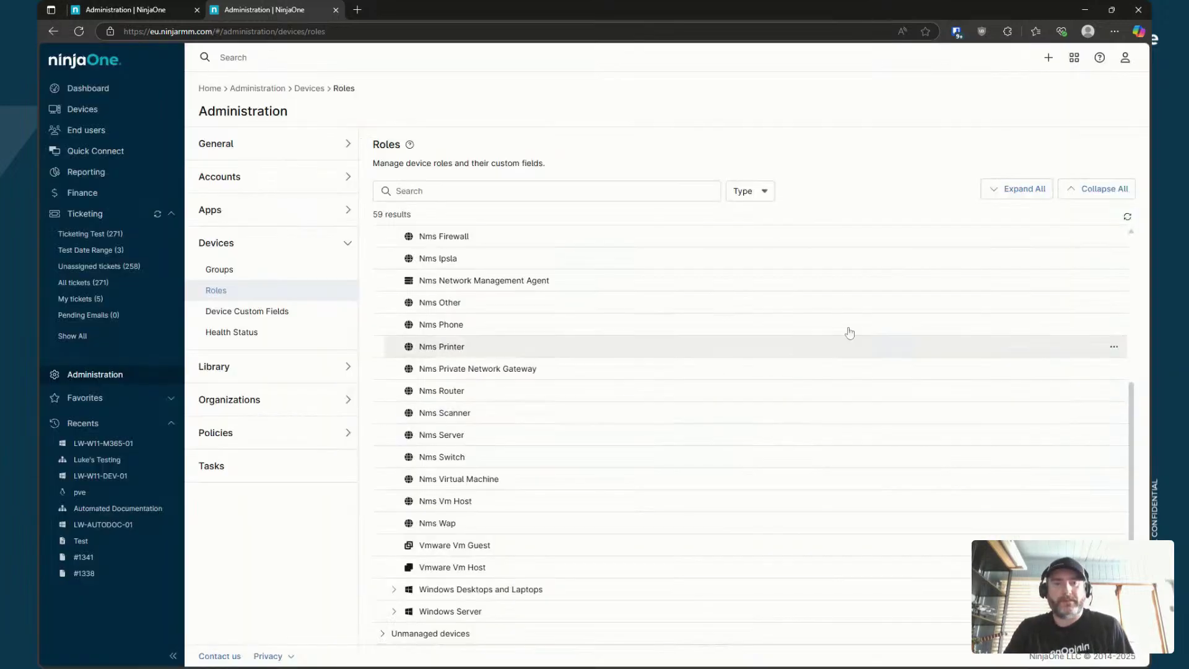
pyautogui.scroll(4, 621, 284)
pyautogui.click(1114, 236)
pyautogui.click(1047, 265)
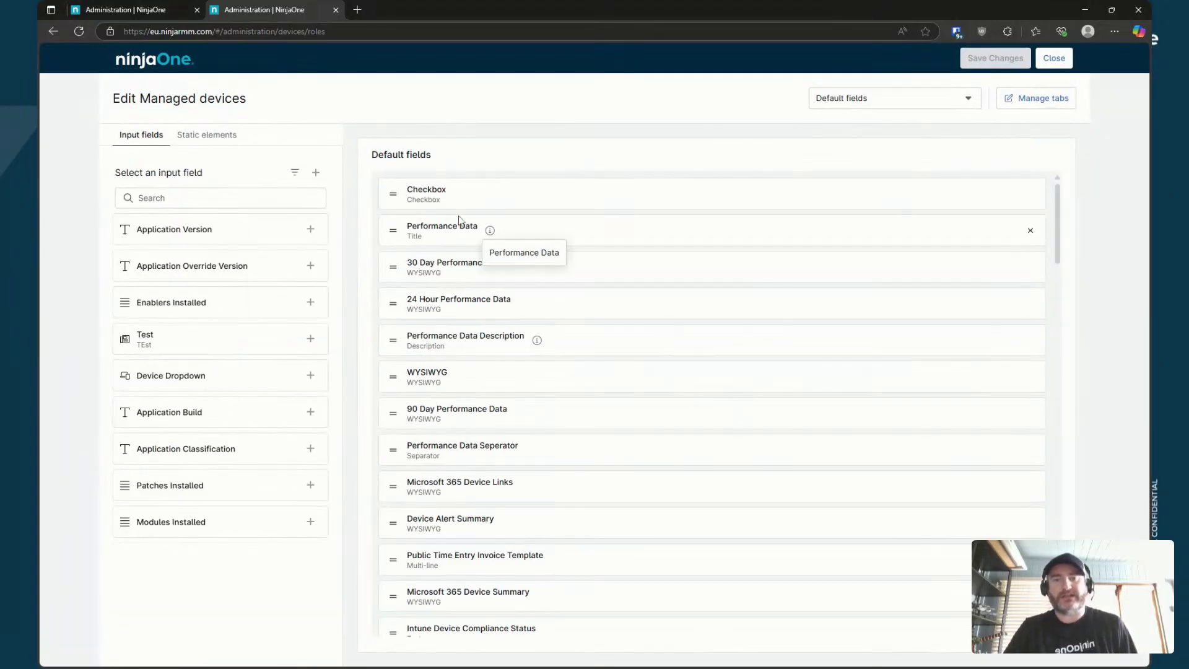
# Remove the Checkbox field from the Managed devices default fields and add it to the Microsoft tab
pyautogui.click(1031, 194)
pyautogui.click(876, 105)
pyautogui.click(835, 146)
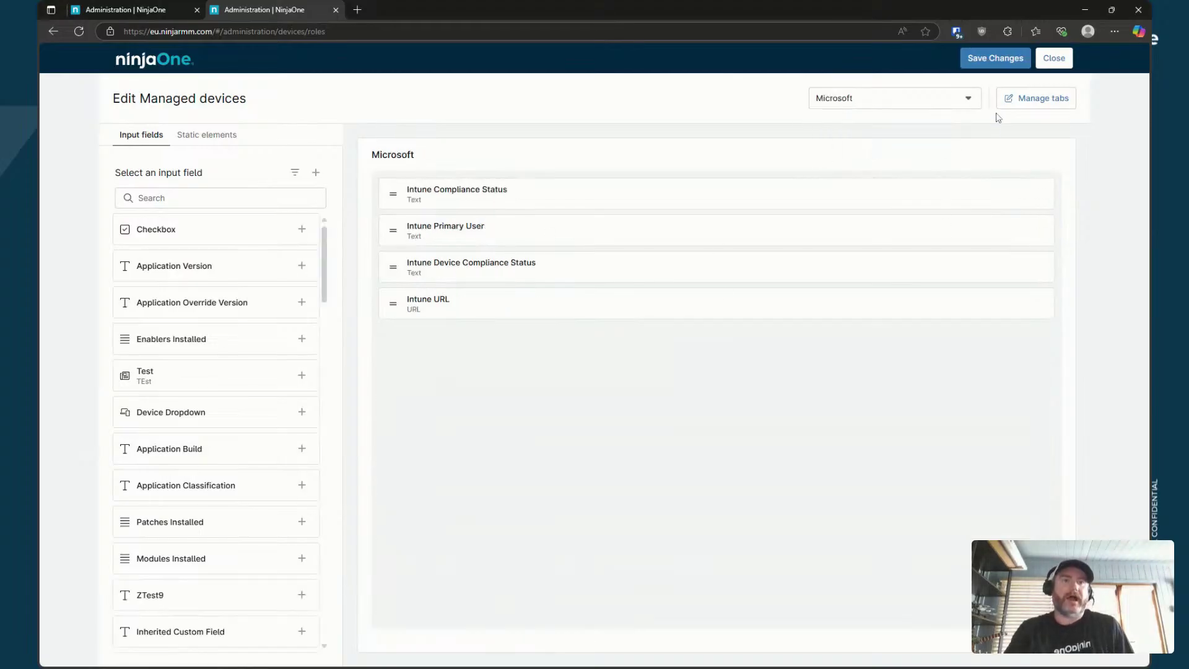
pyautogui.click(931, 106)
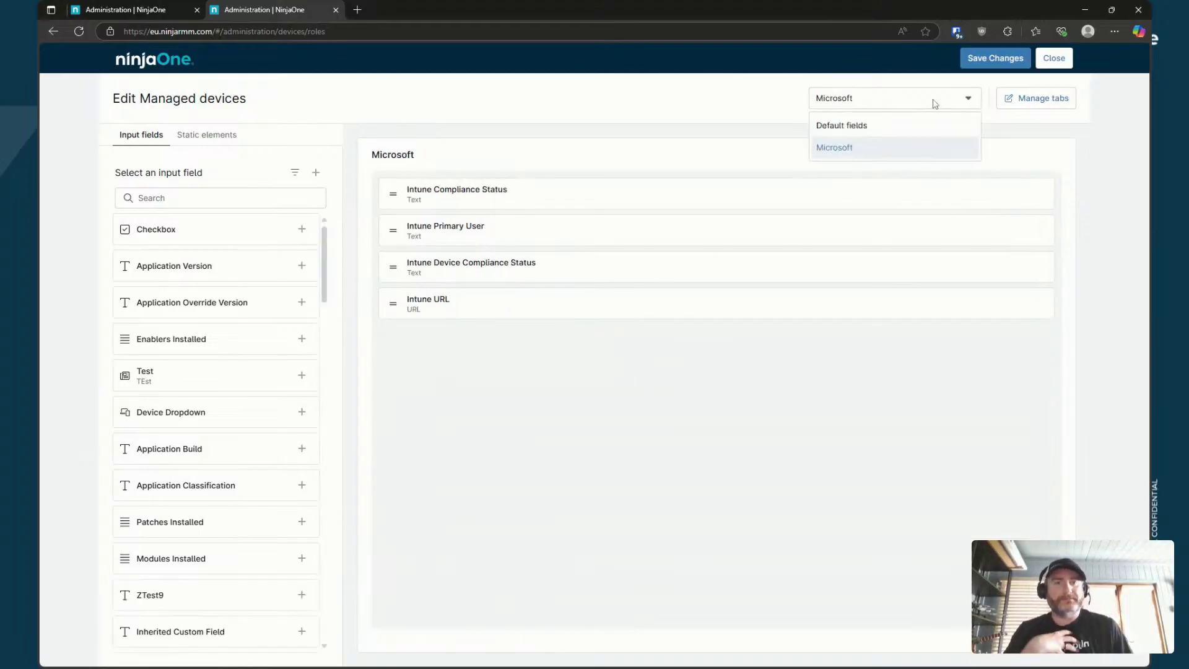
pyautogui.click(887, 146)
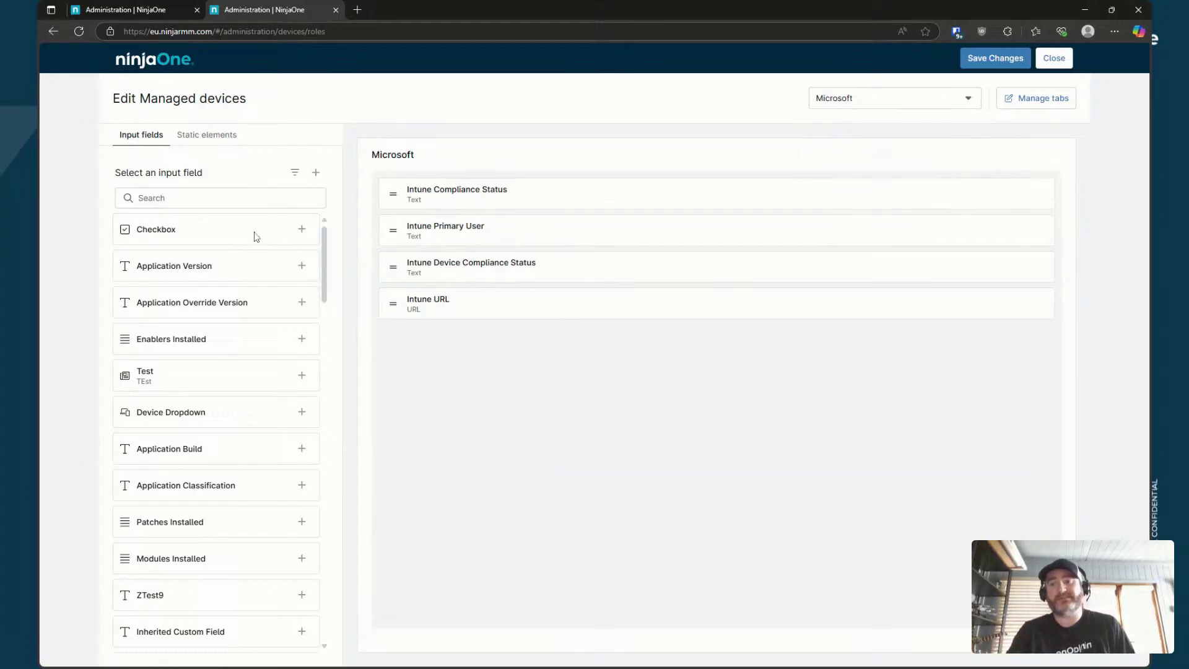
pyautogui.click(302, 229)
# Add the Checkbox field to the Managed devices default fields as well and save the role changes
pyautogui.click(975, 104)
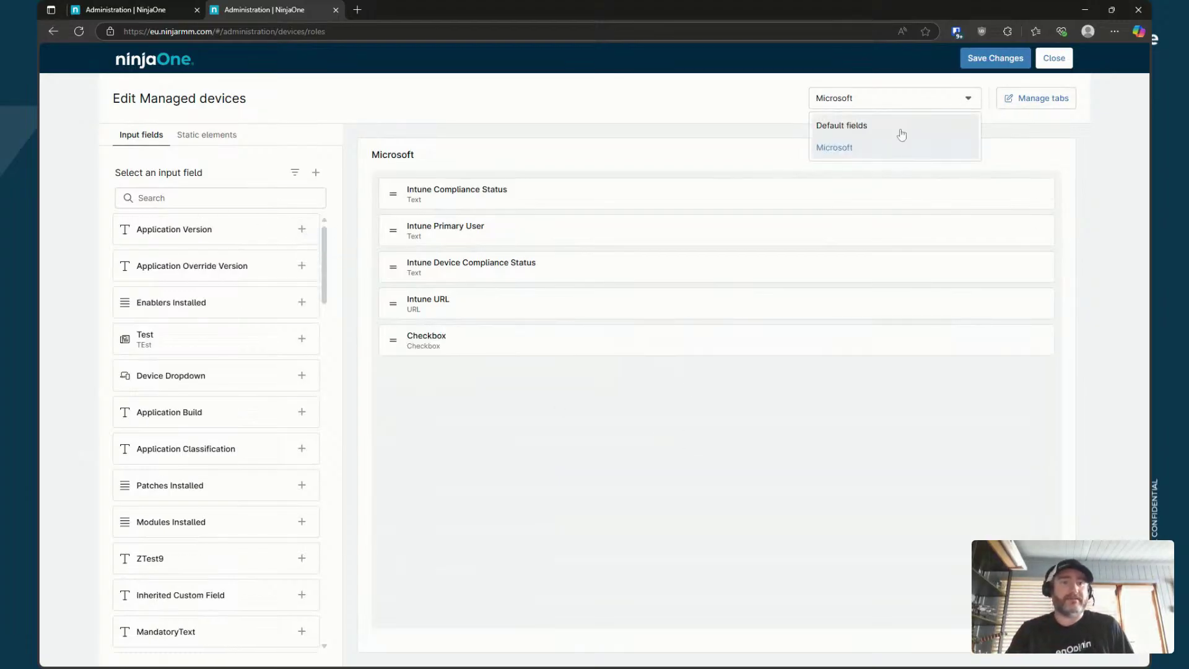
pyautogui.click(899, 127)
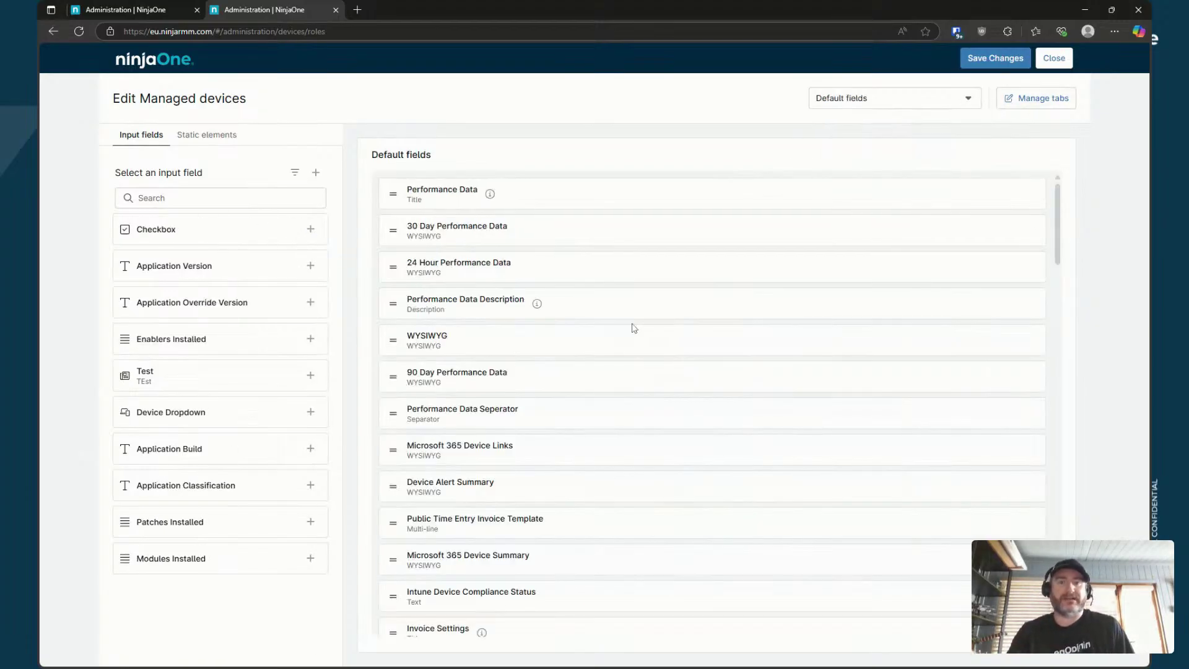
pyautogui.click(319, 233)
pyautogui.scroll(-10, 799, 421)
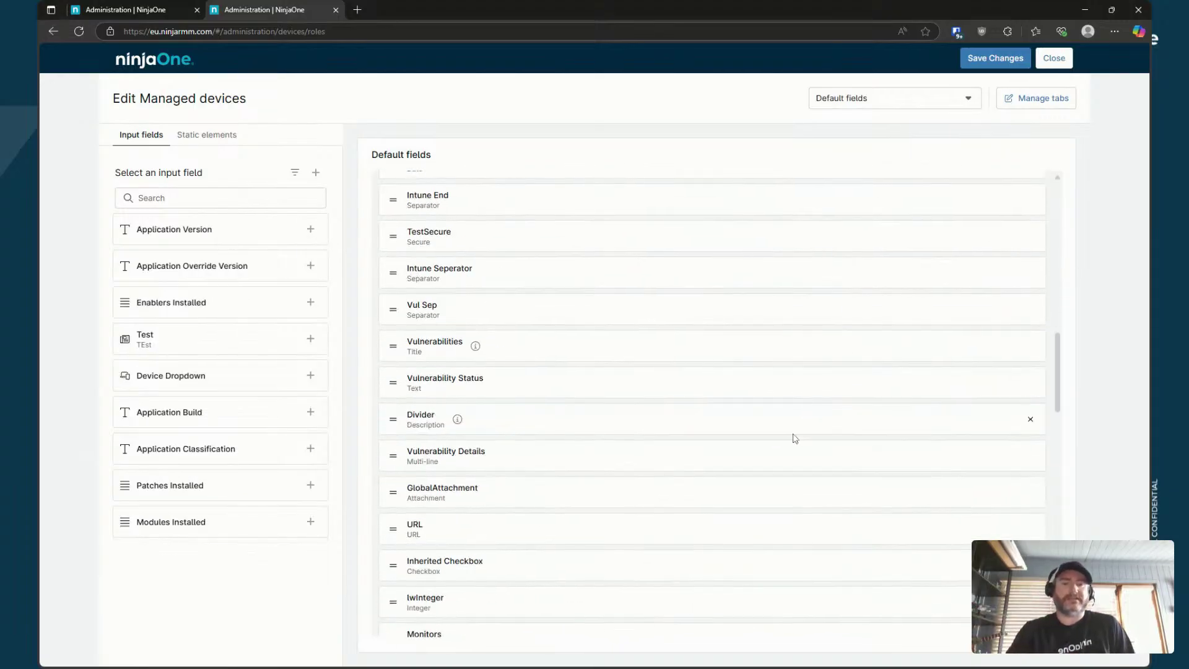
pyautogui.scroll(-1, 793, 431)
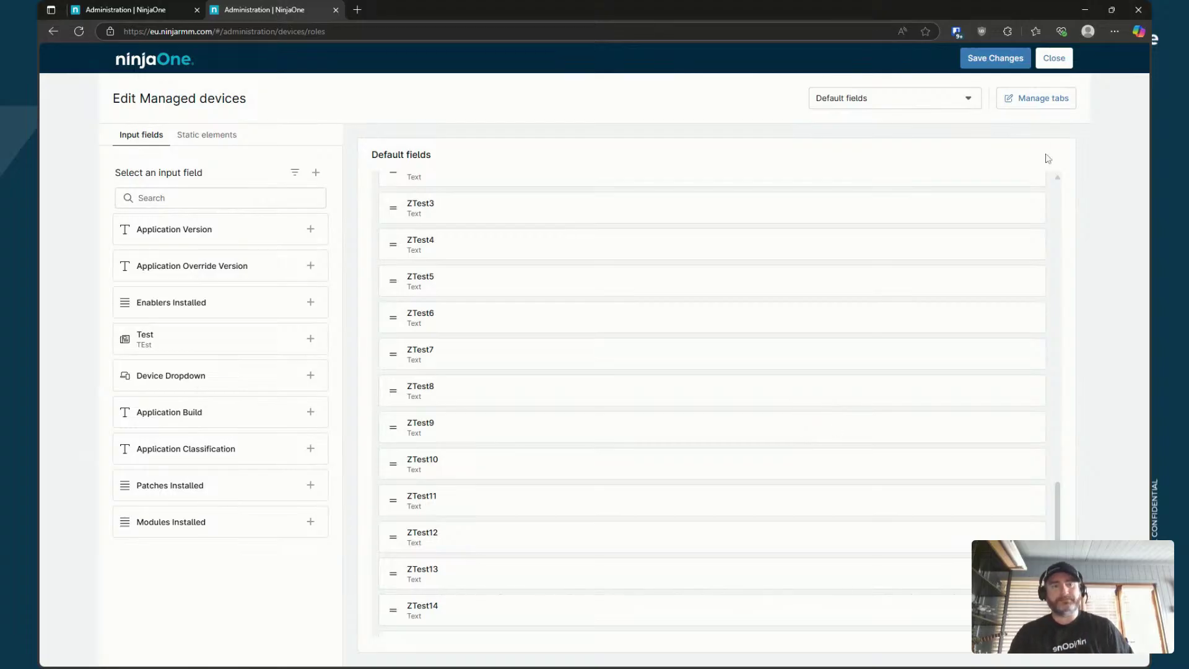
pyautogui.click(995, 58)
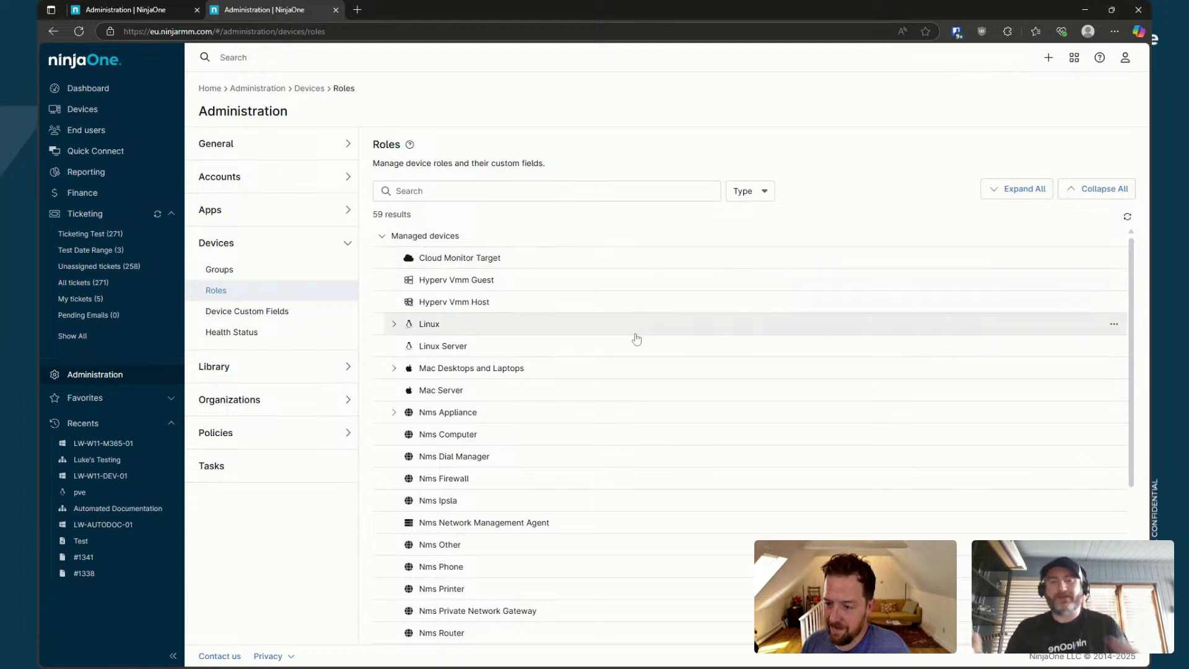
# Open the end user custom fields page in the account administration settings
pyautogui.click(303, 181)
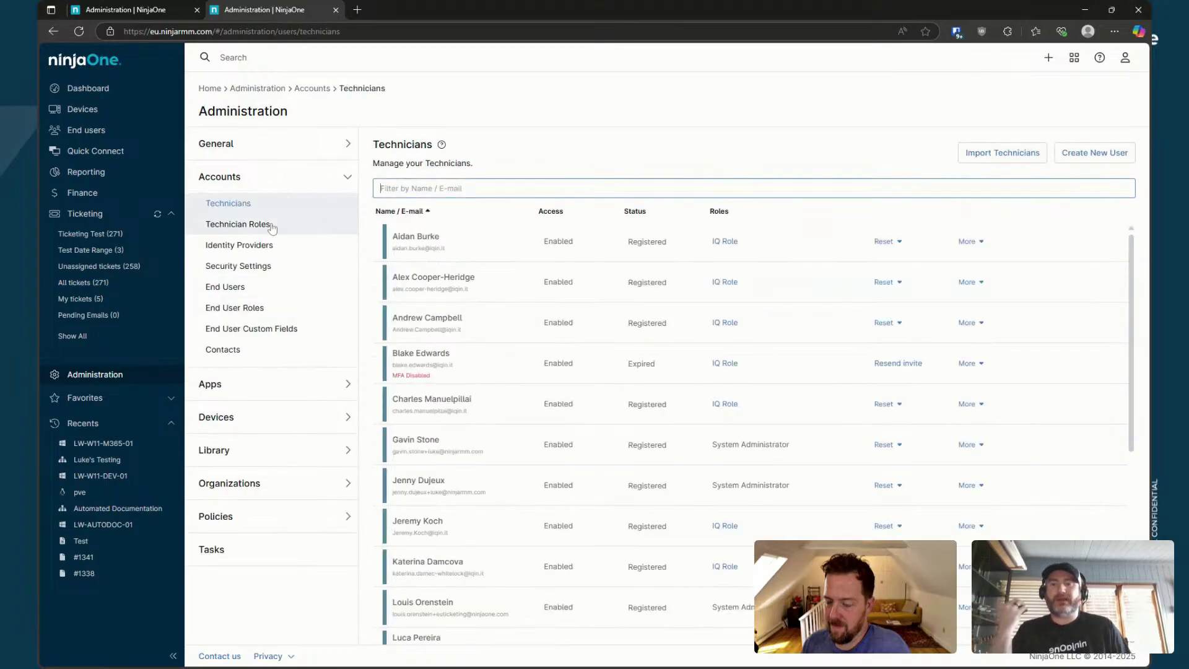
pyautogui.click(274, 329)
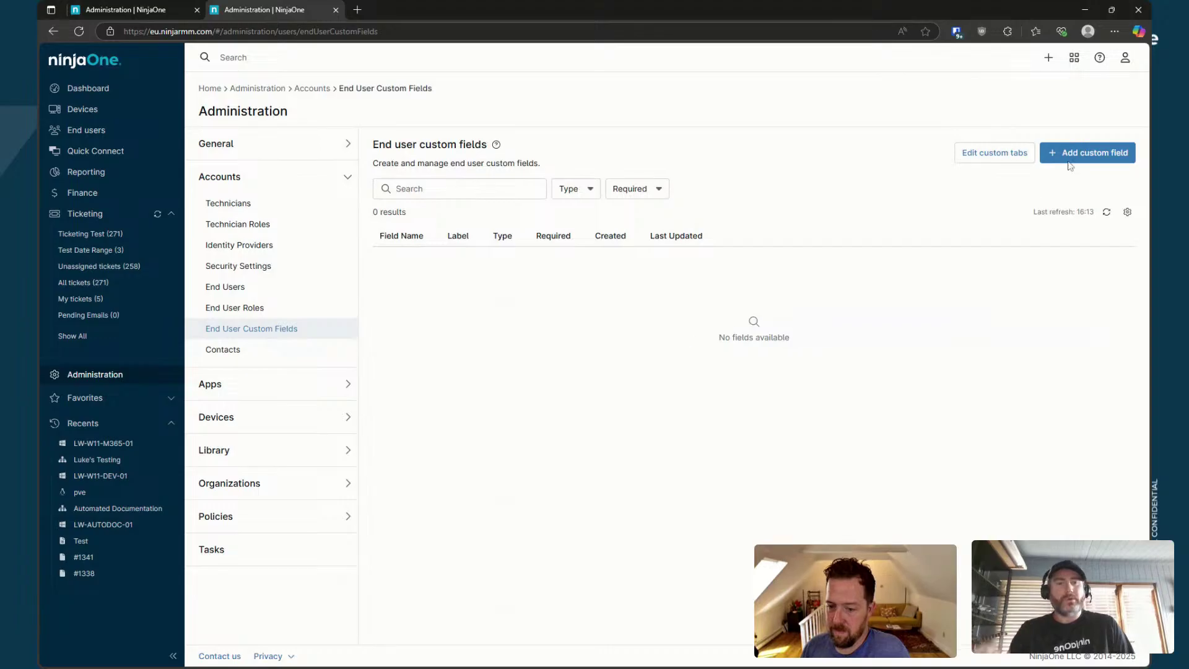
# Start a new end user custom field of type Text with the label Department
pyautogui.click(1090, 158)
pyautogui.click(1085, 193)
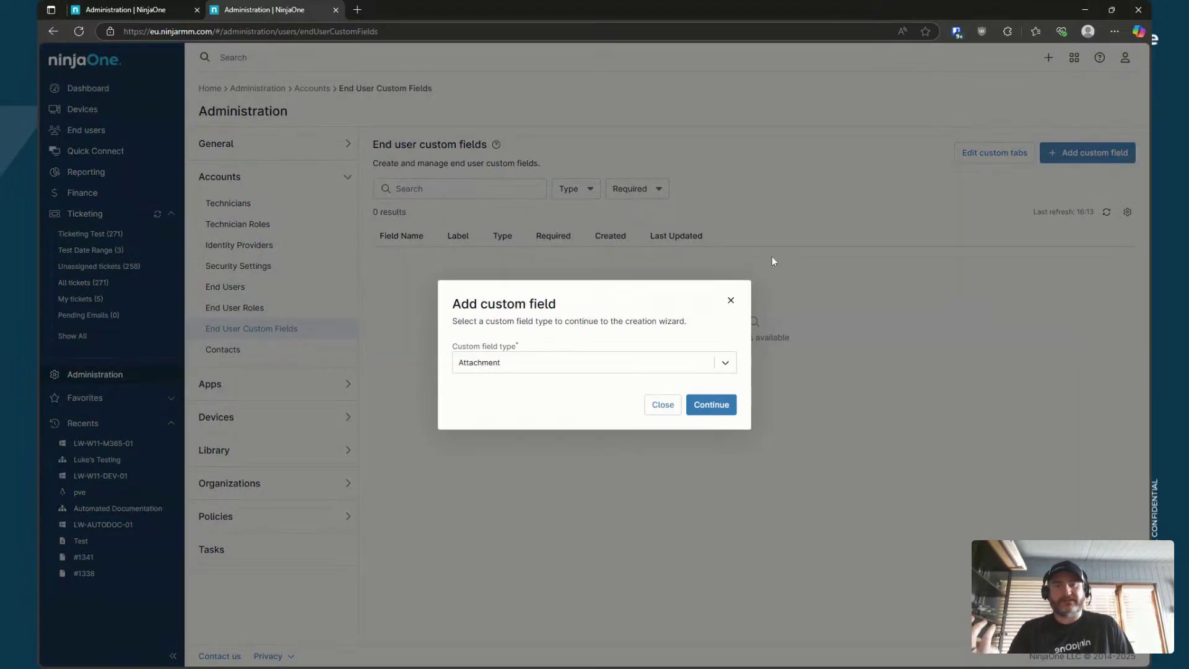
pyautogui.click(509, 366)
pyautogui.scroll(-5, 534, 446)
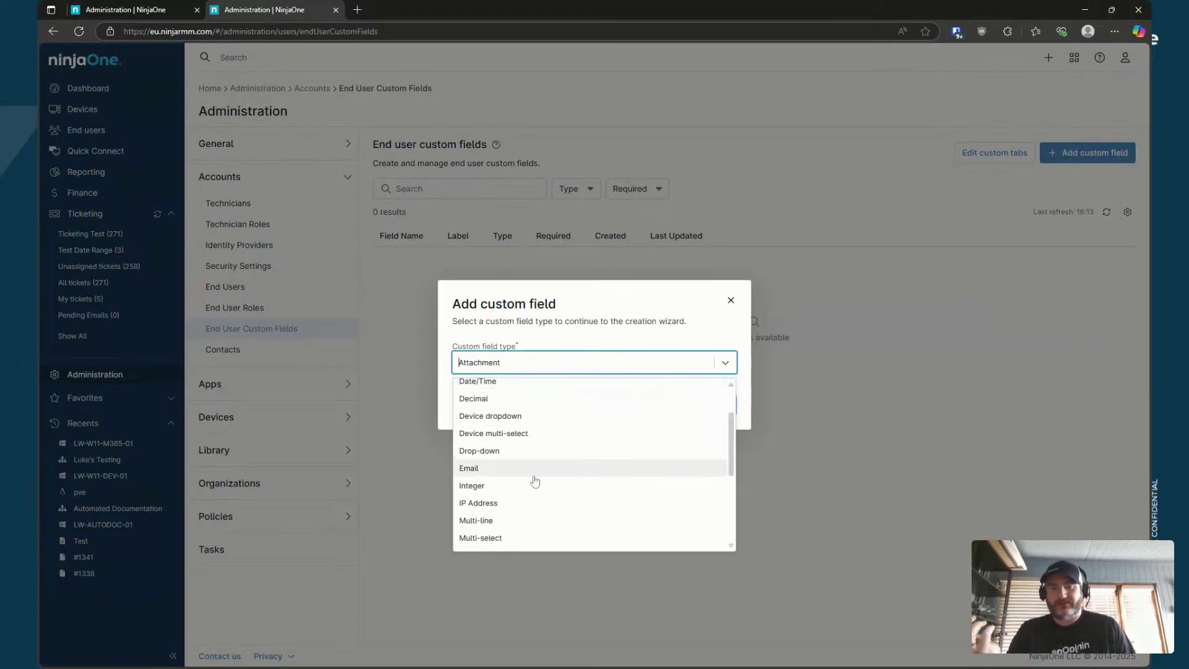
pyautogui.click(523, 491)
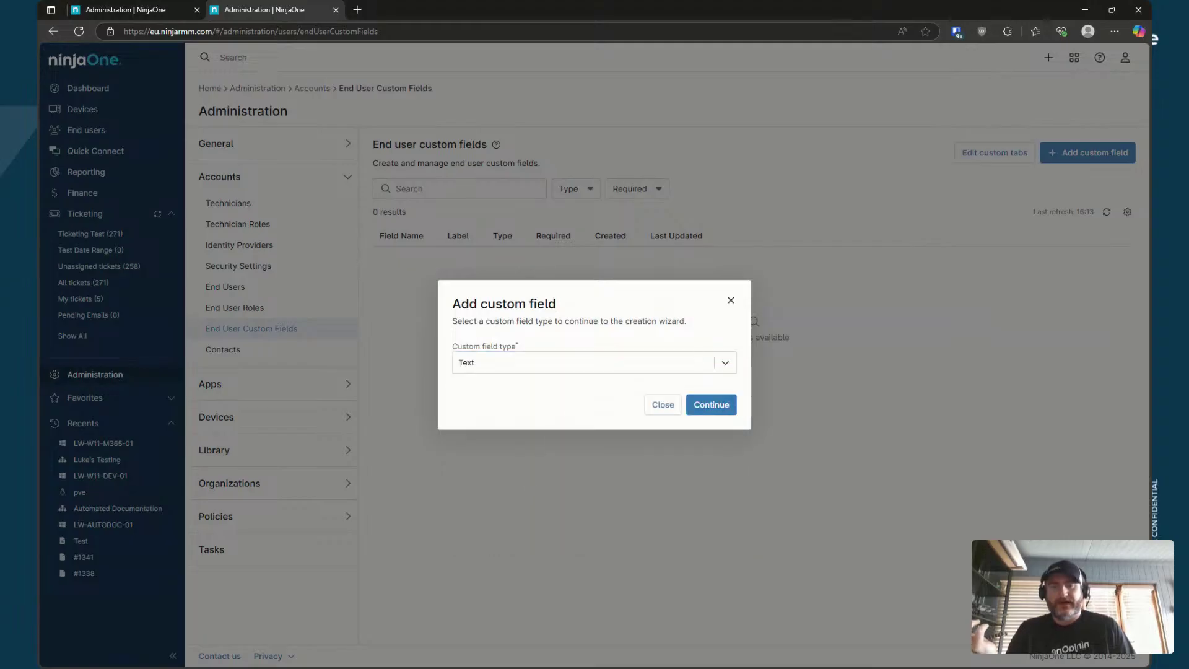
pyautogui.click(711, 406)
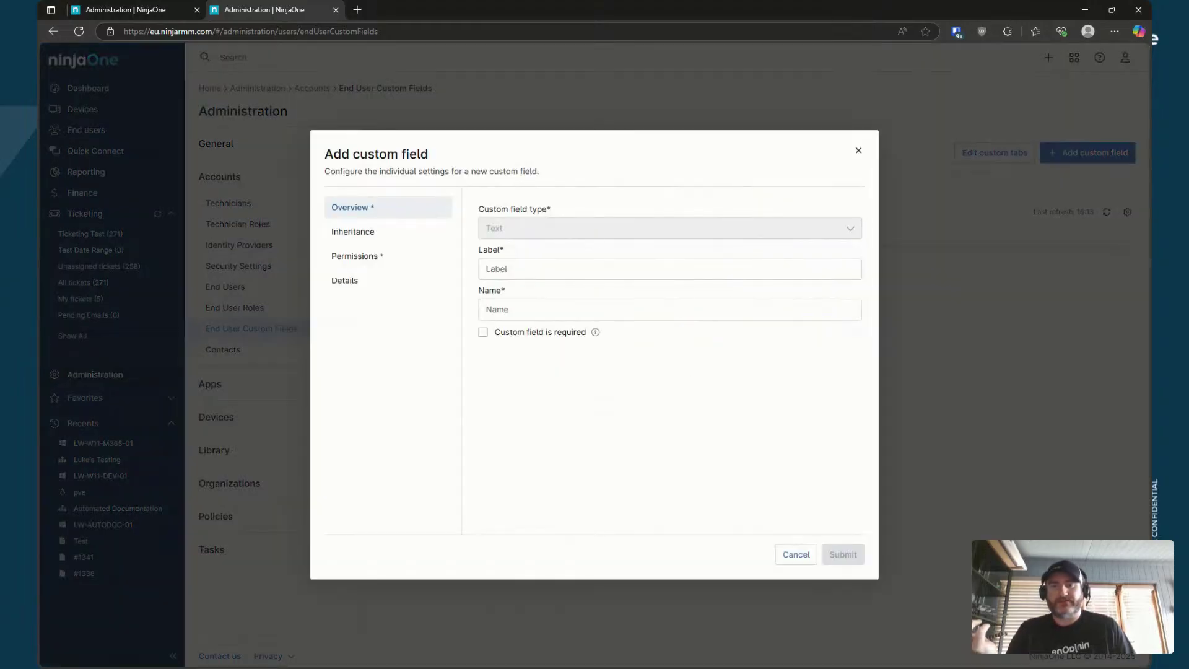
pyautogui.write('Depart')
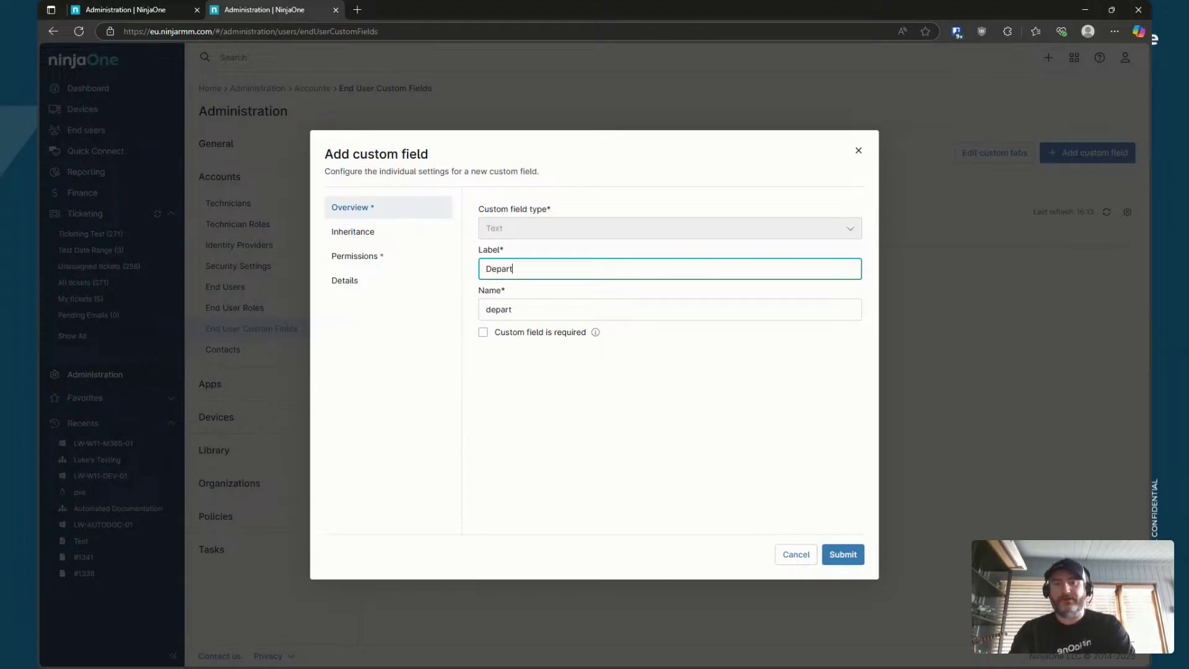
pyautogui.write('ment')
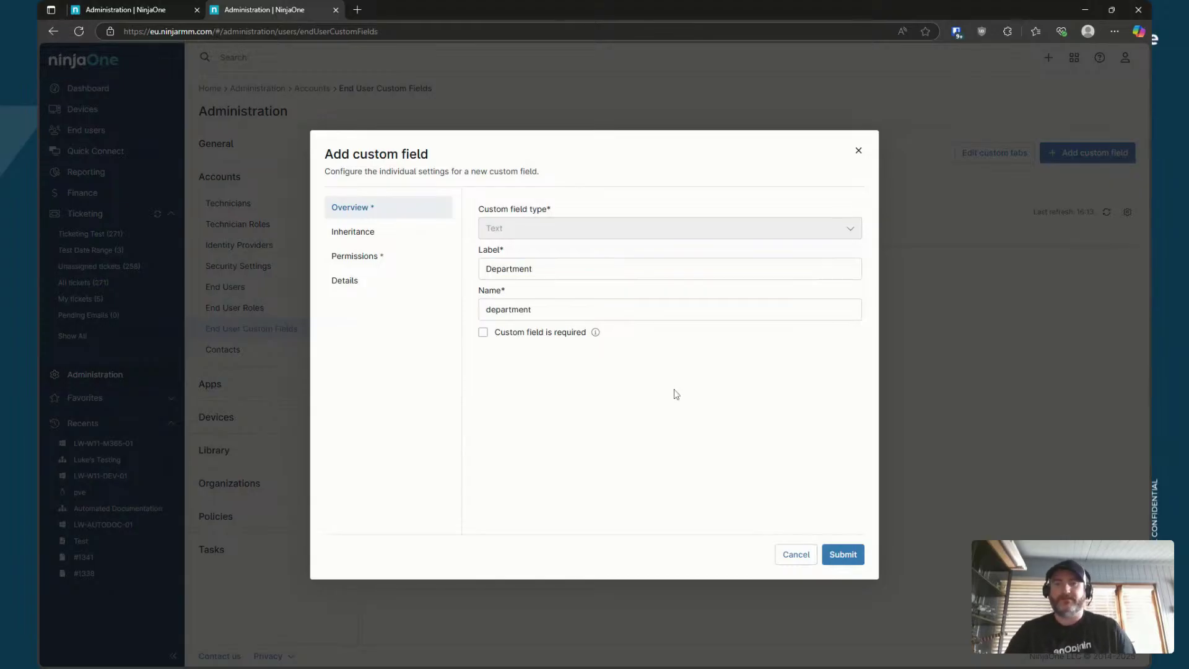
# Try enabling the Department field's inheritance for device, location and organization, then cancel the new field
pyautogui.click(354, 232)
pyautogui.click(483, 256)
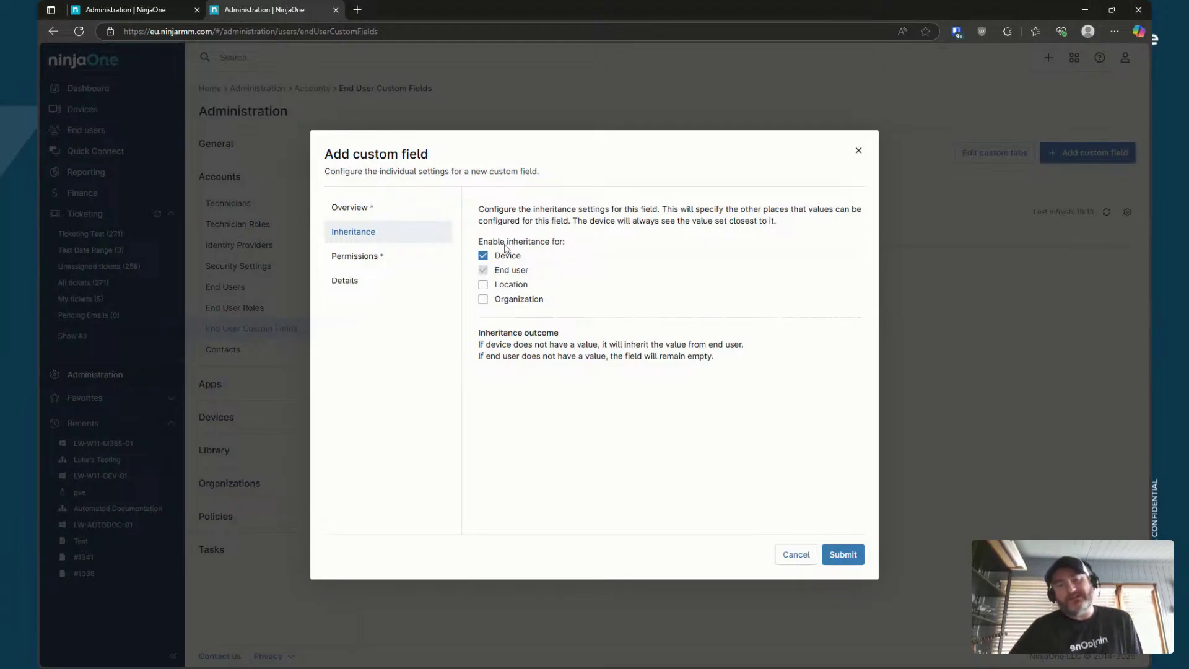
pyautogui.click(483, 285)
pyautogui.click(483, 299)
pyautogui.click(483, 285)
pyautogui.click(502, 286)
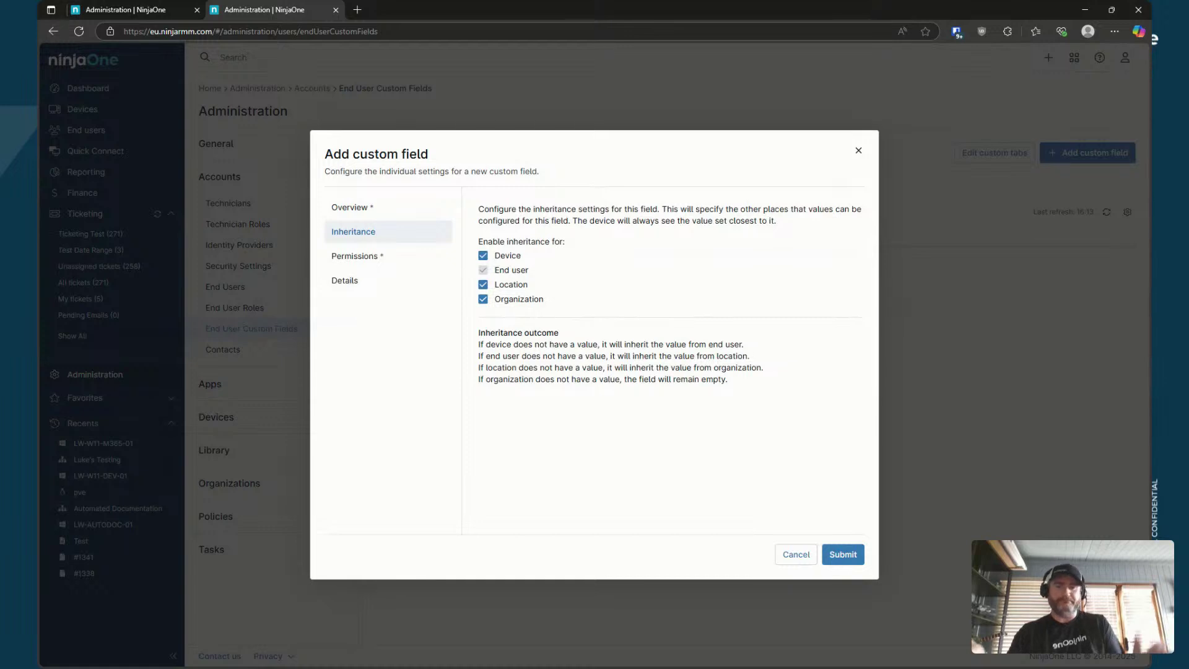
pyautogui.click(797, 555)
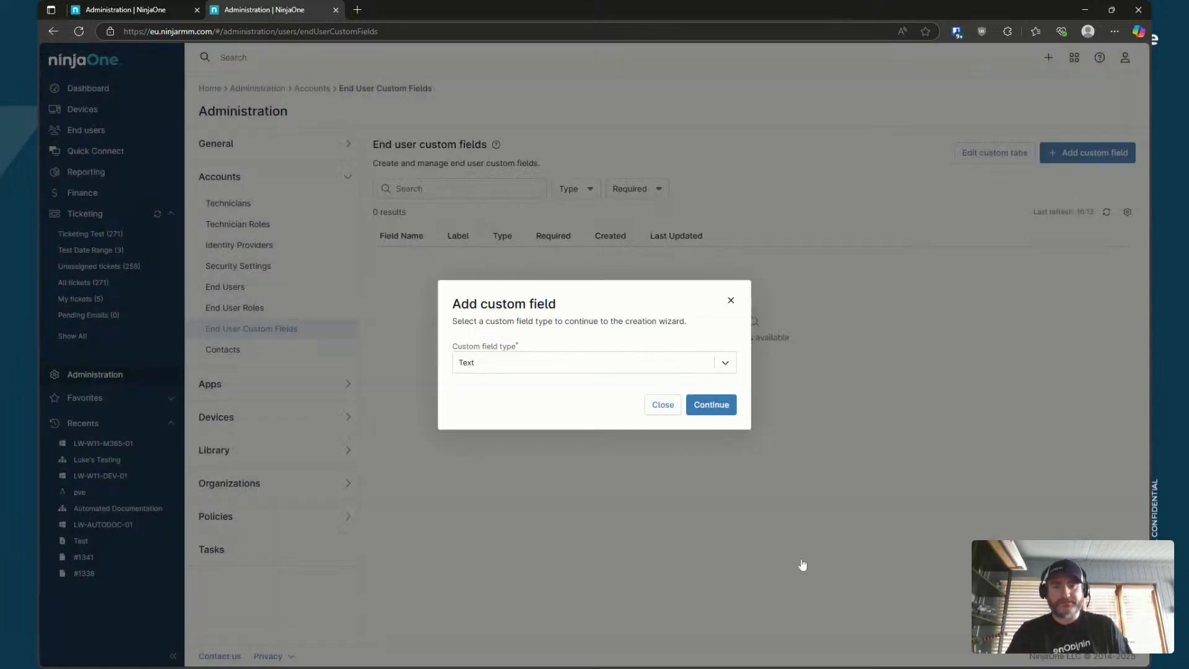
pyautogui.click(674, 405)
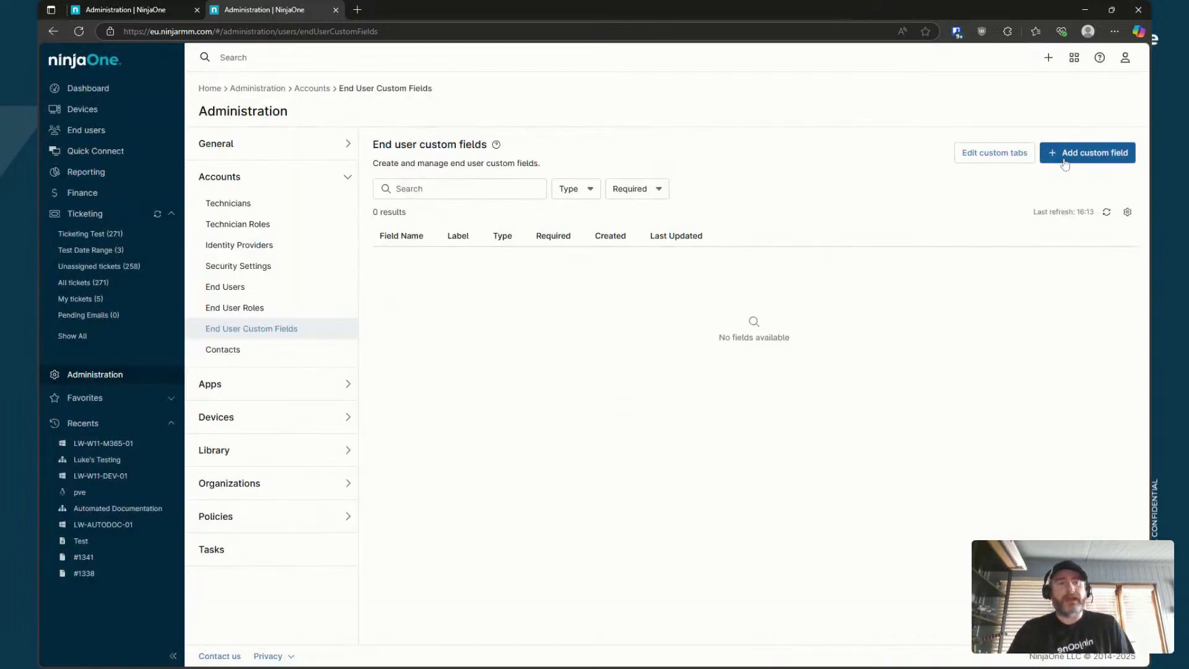
# Create a Text field labelled Department from the end user custom tabs editor and save it in the default fields
pyautogui.click(1011, 164)
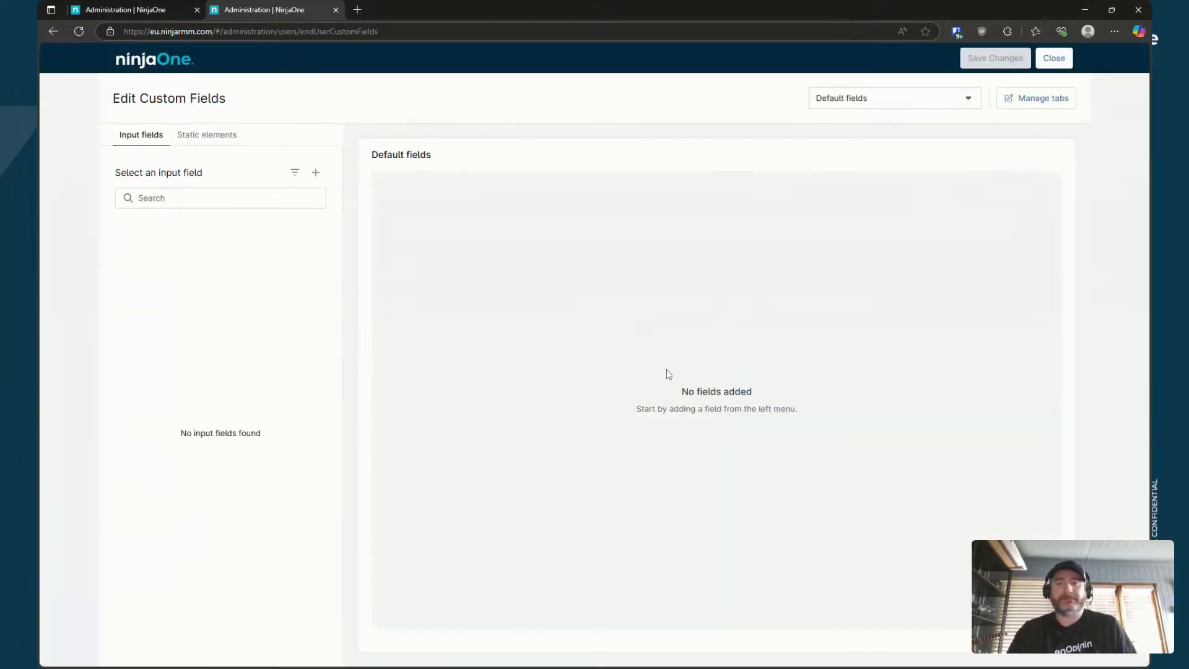
pyautogui.click(929, 109)
pyautogui.click(925, 106)
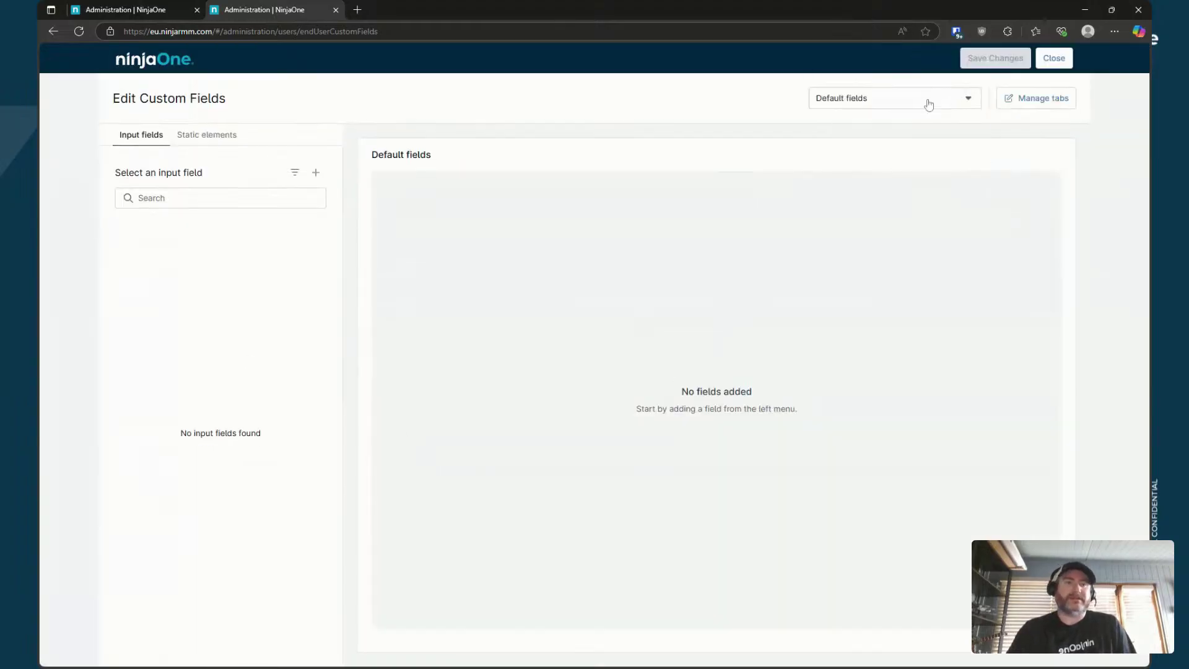
pyautogui.click(316, 173)
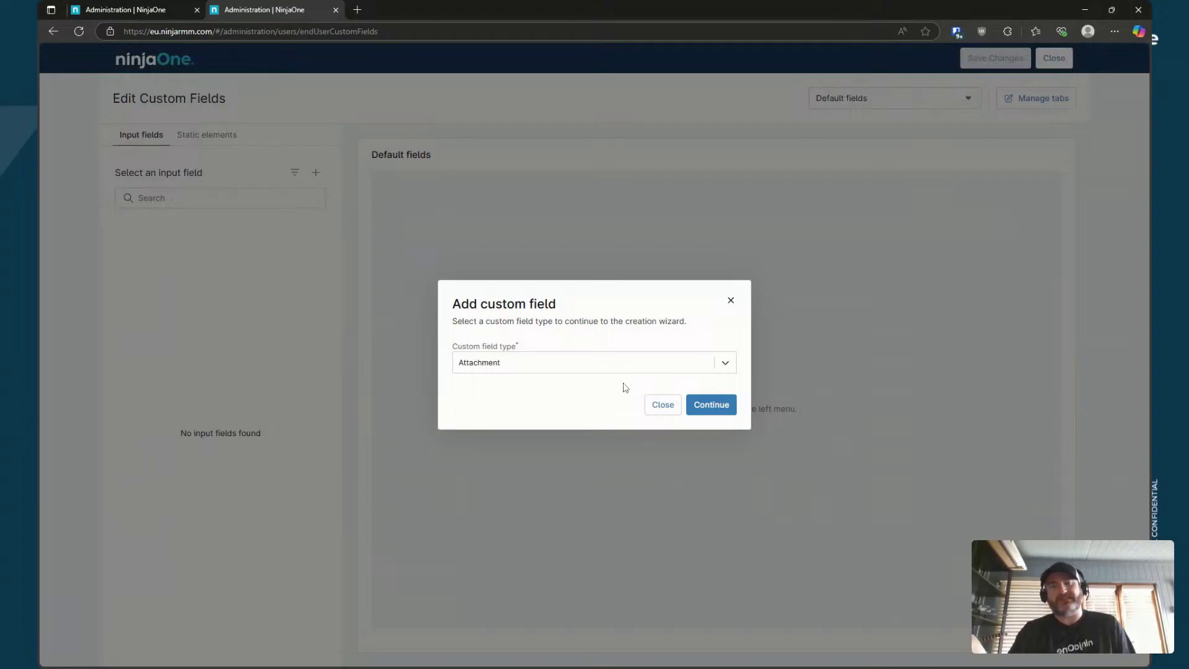
pyautogui.click(594, 356)
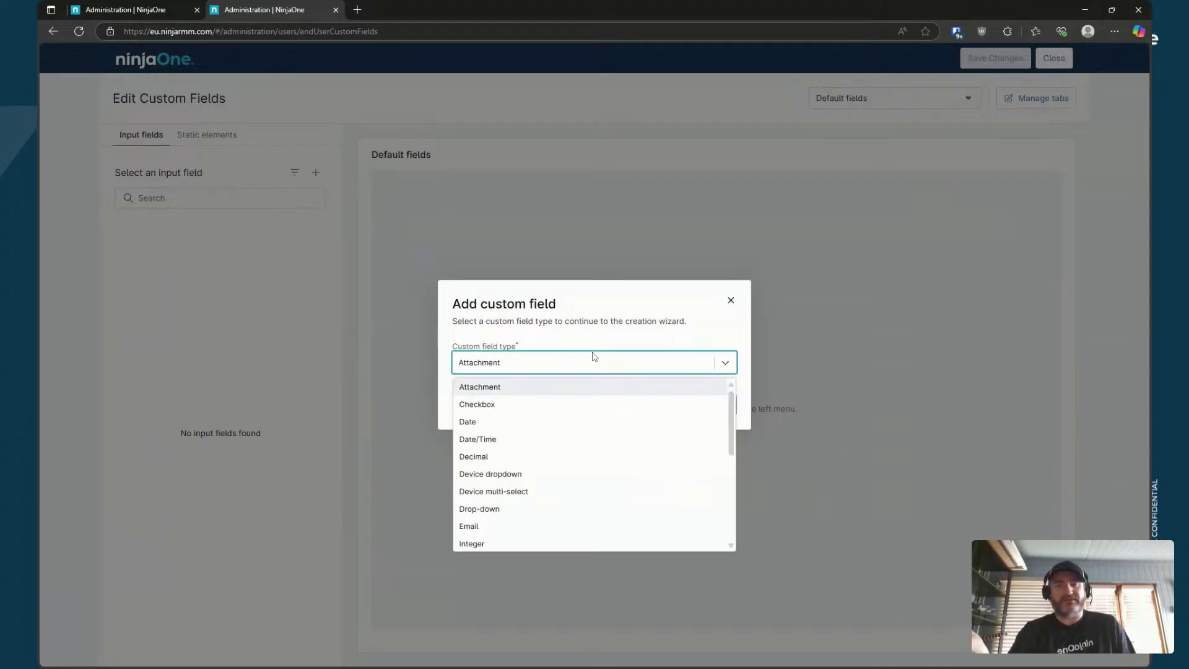
pyautogui.scroll(-5, 517, 494)
pyautogui.click(504, 492)
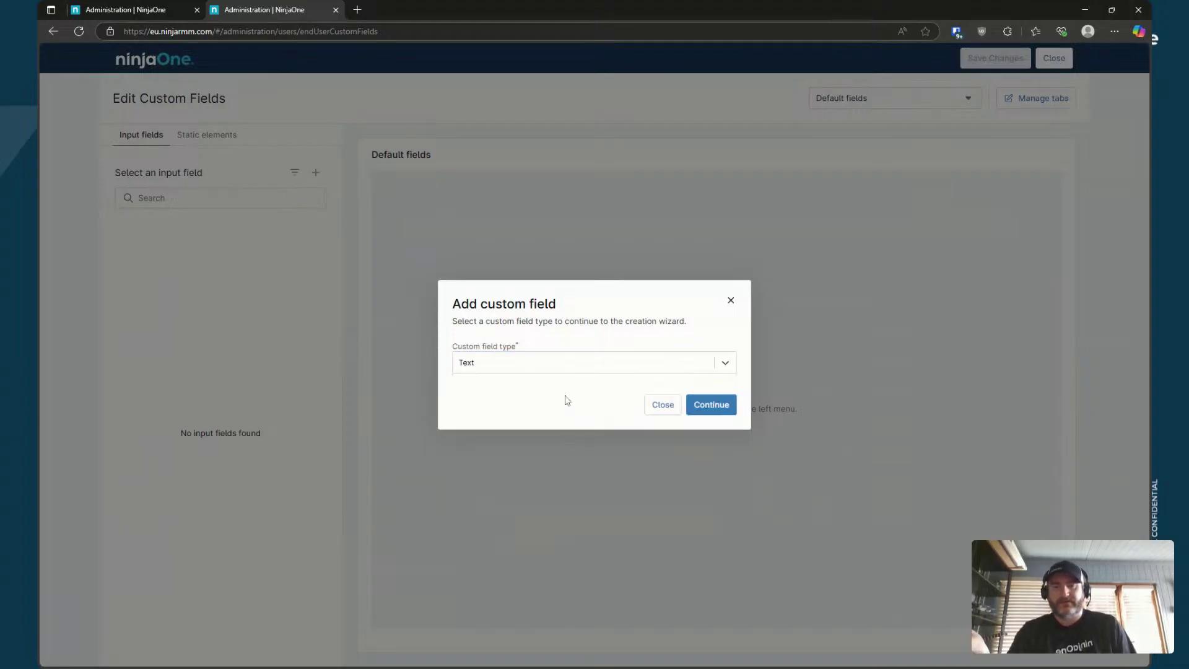
pyautogui.click(706, 410)
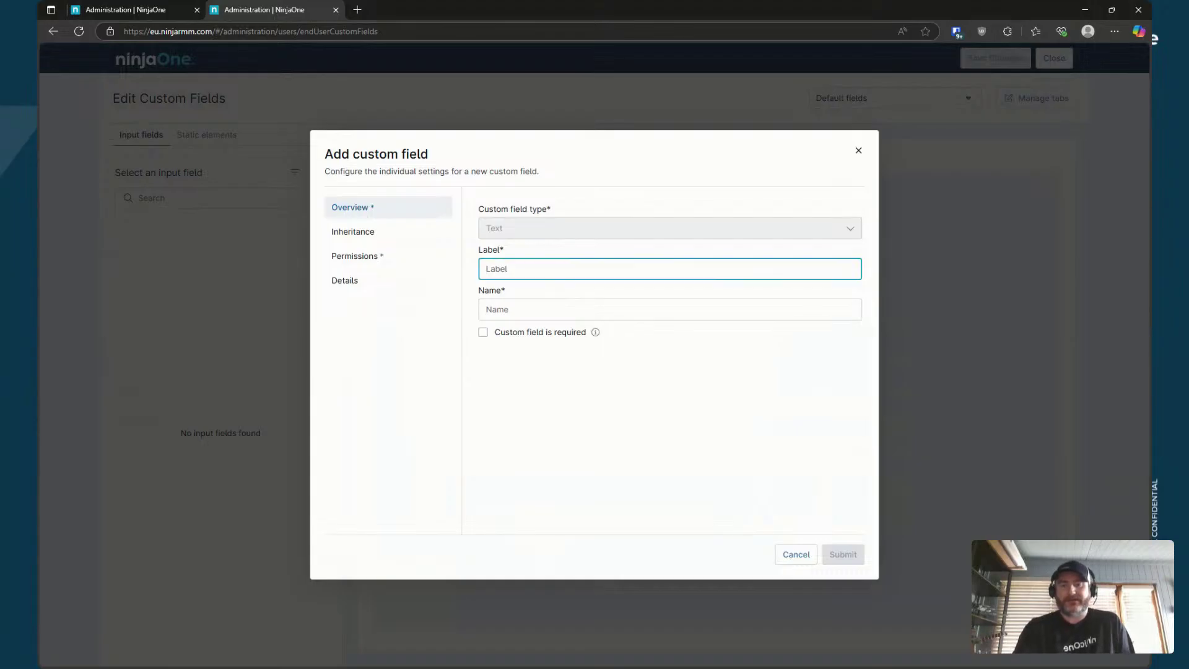
pyautogui.write('Department')
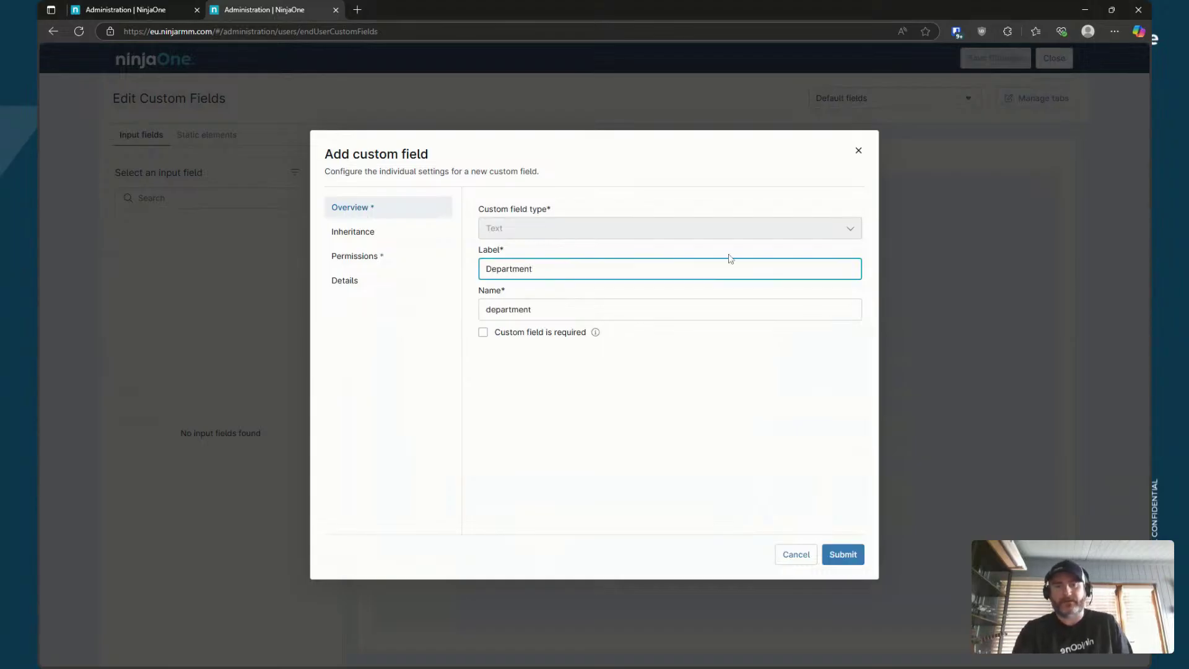
pyautogui.click(846, 555)
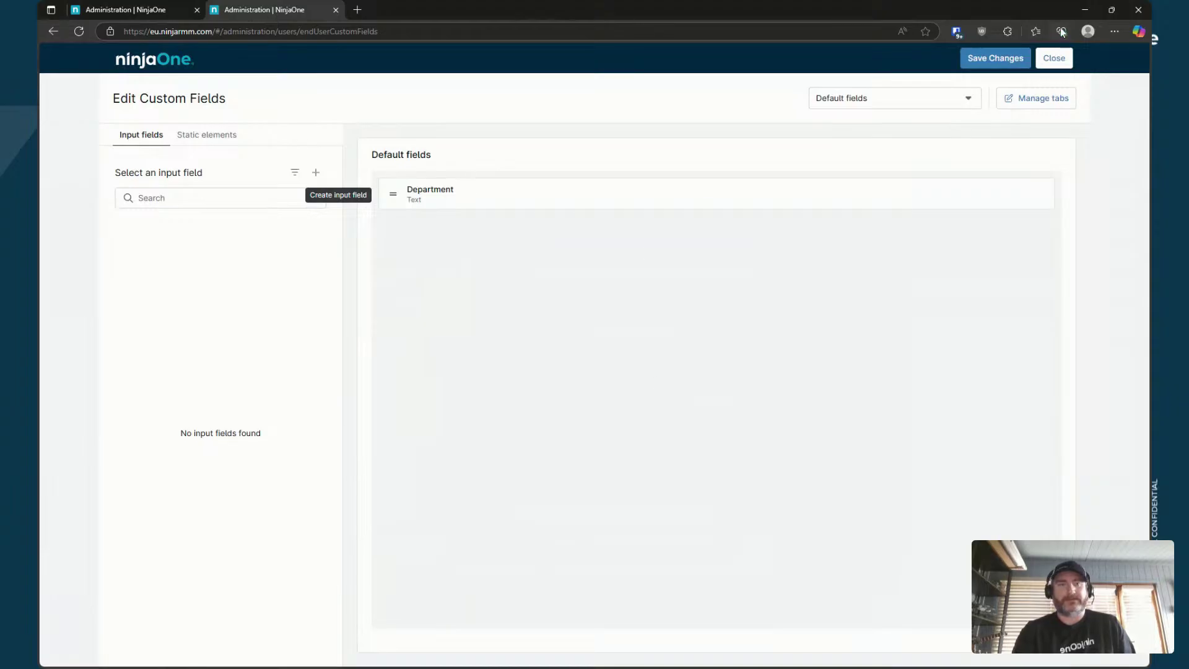
pyautogui.click(996, 57)
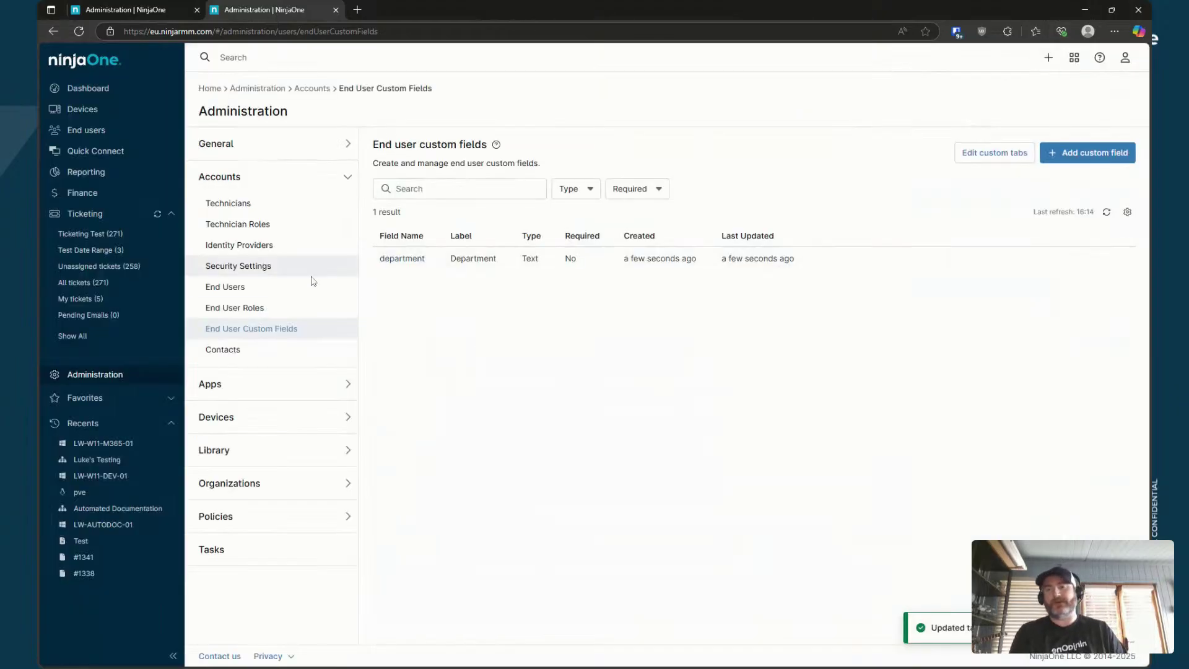
# Open the last listed test end user, check the default custom fields, and return to the user's overview
pyautogui.click(106, 135)
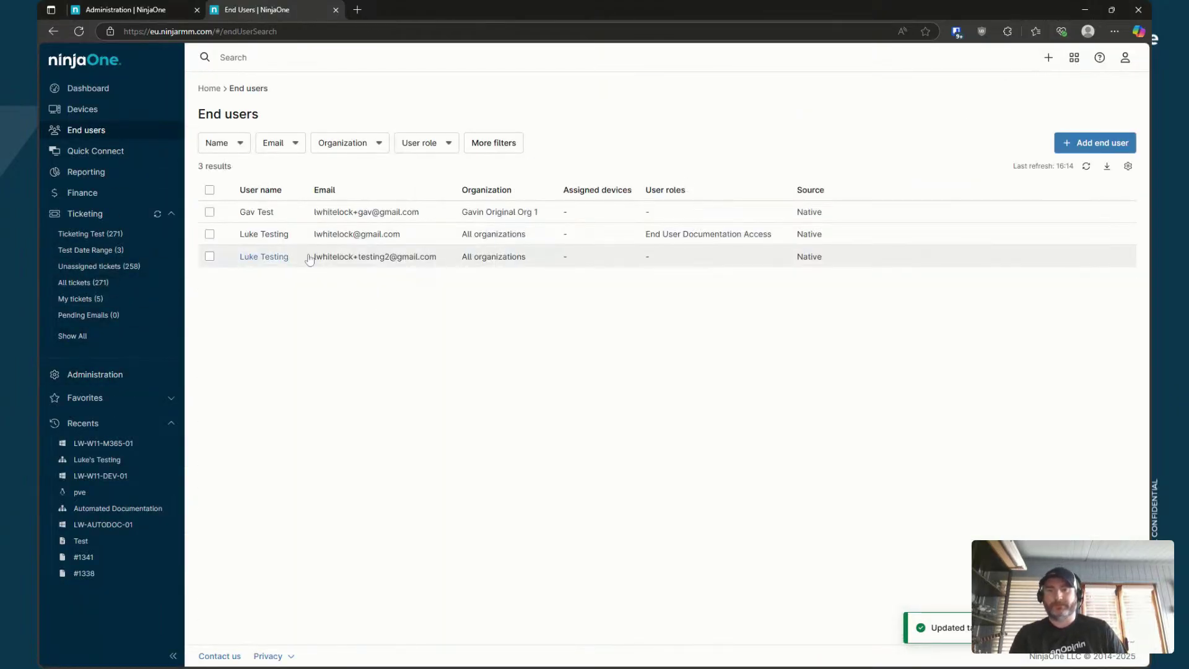
pyautogui.click(281, 259)
pyautogui.click(283, 149)
pyautogui.click(276, 174)
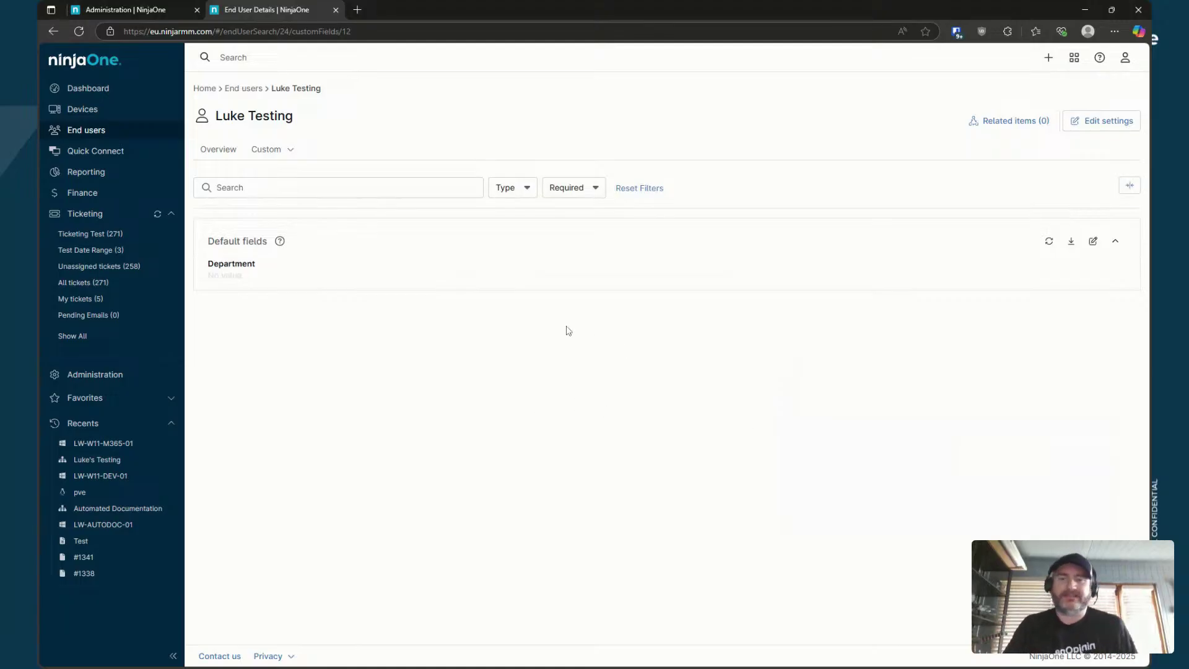
pyautogui.click(219, 150)
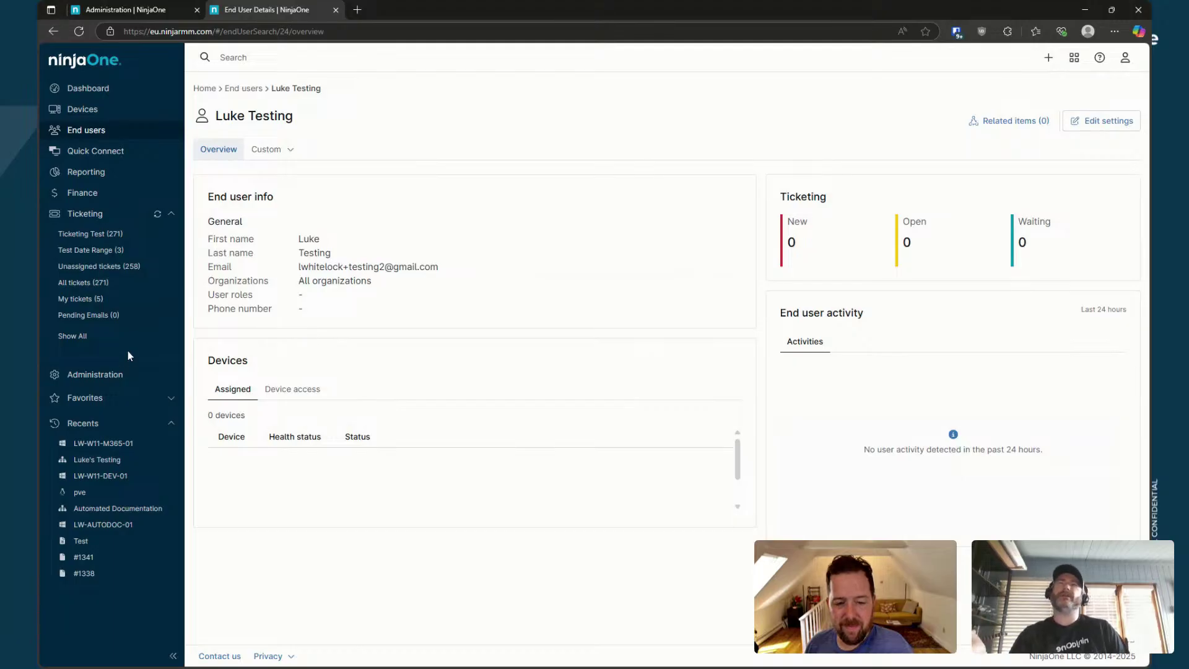
# Open the Managed devices role for editing from the device roles in Administration
pyautogui.click(112, 377)
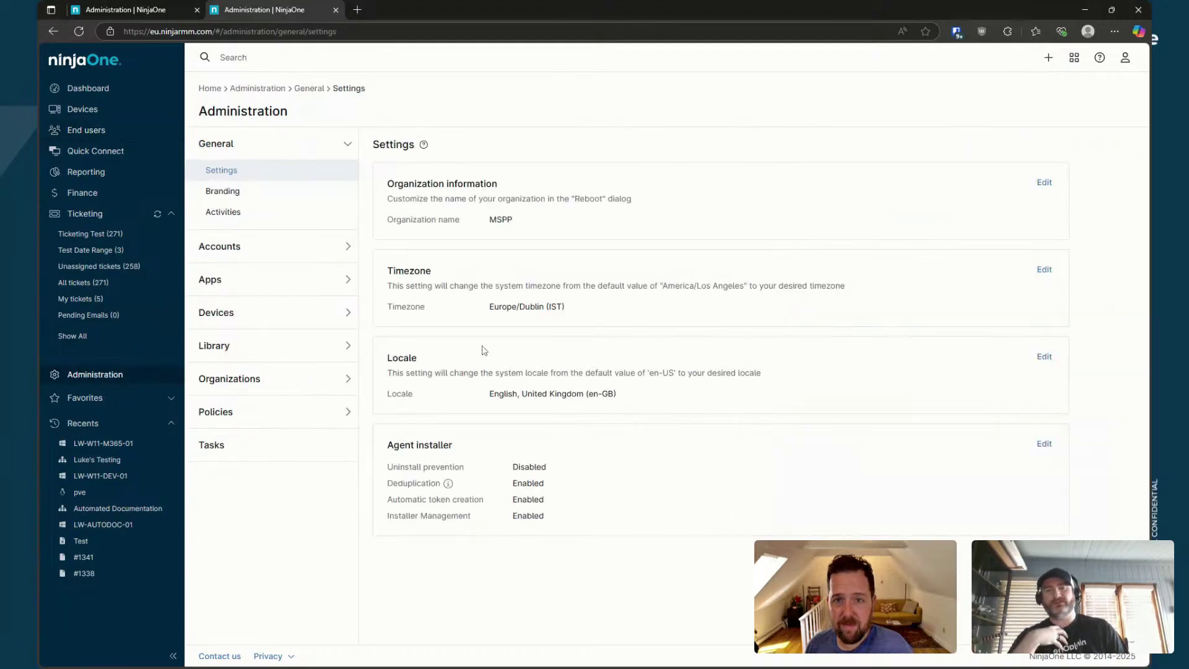
pyautogui.click(251, 284)
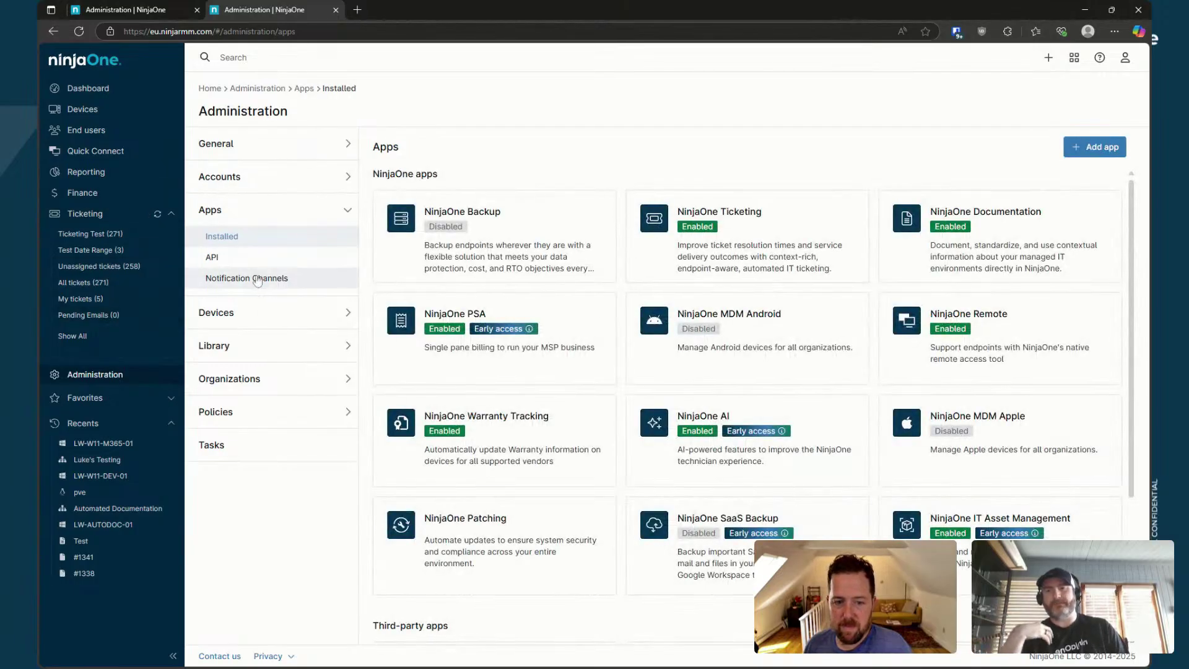
pyautogui.click(260, 313)
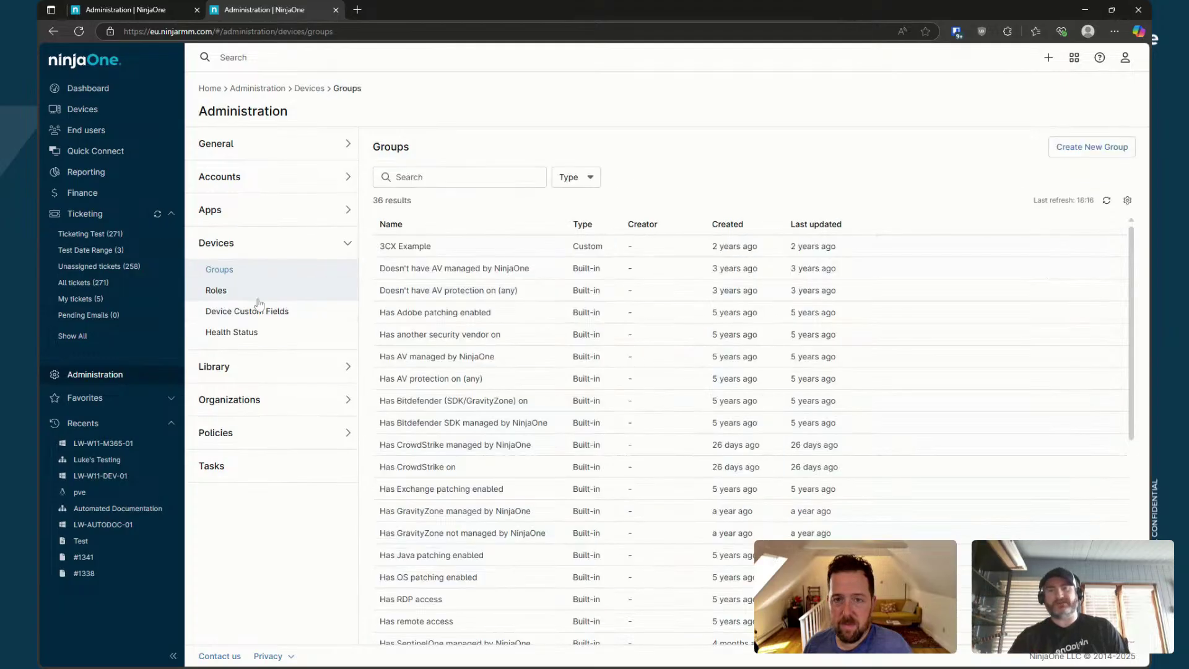
pyautogui.click(255, 290)
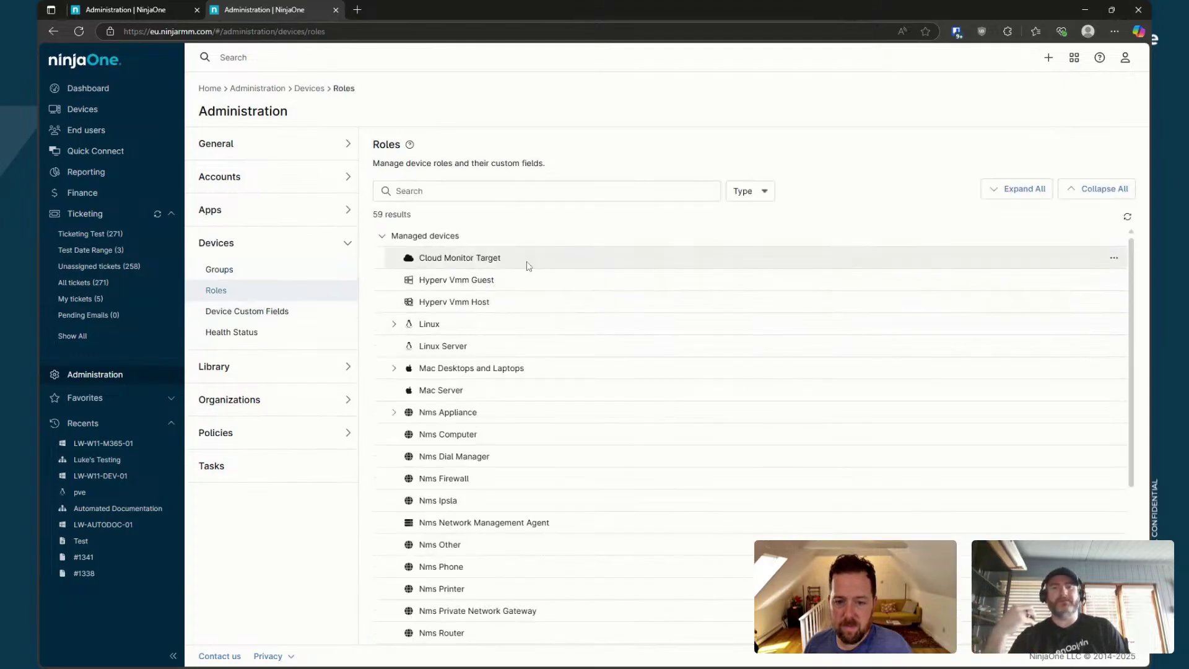
pyautogui.click(1113, 236)
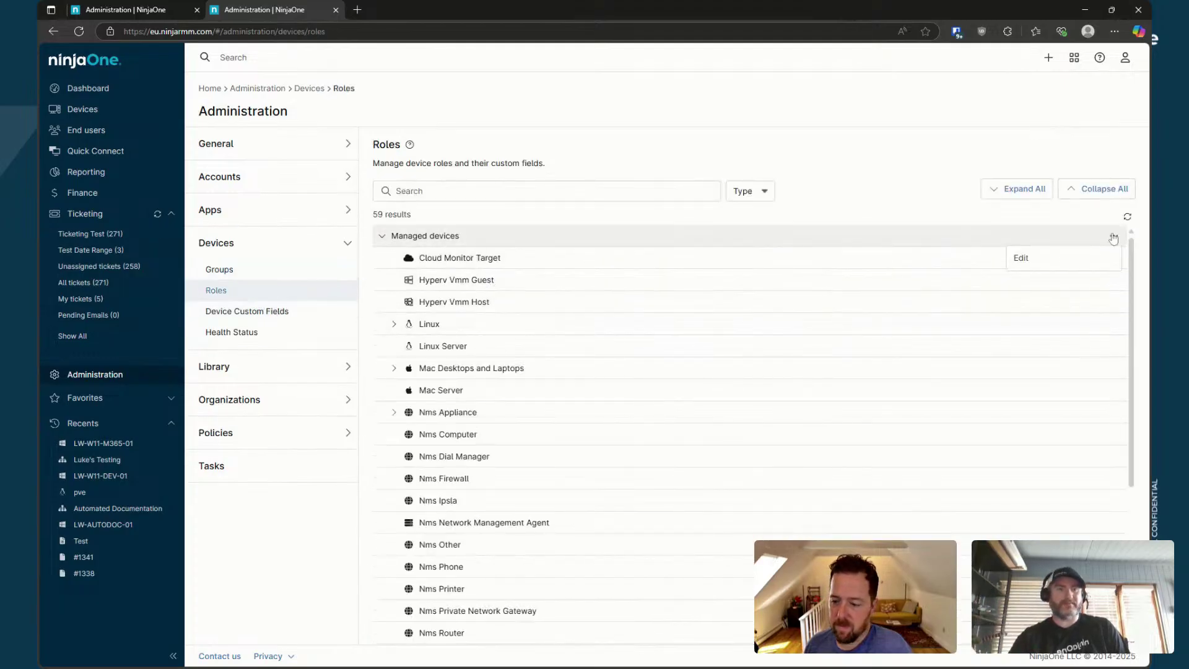
pyautogui.click(1053, 260)
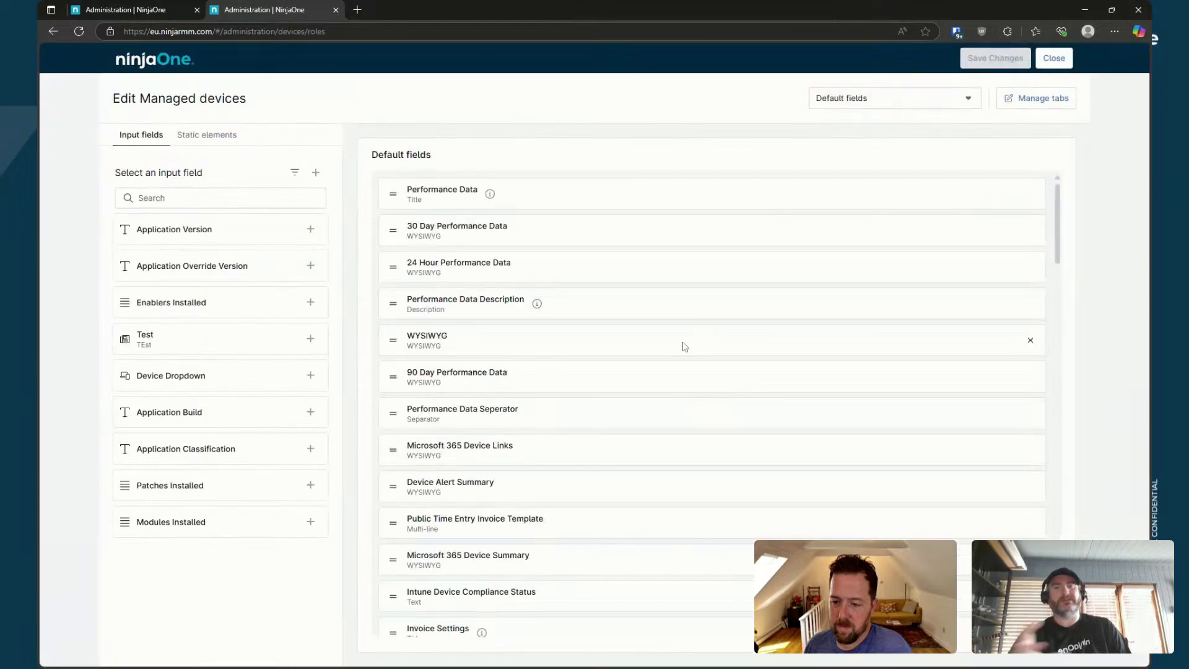
# Browse the available types for a new custom field, then cancel the field and close the Managed devices editor
pyautogui.click(317, 175)
pyautogui.click(702, 366)
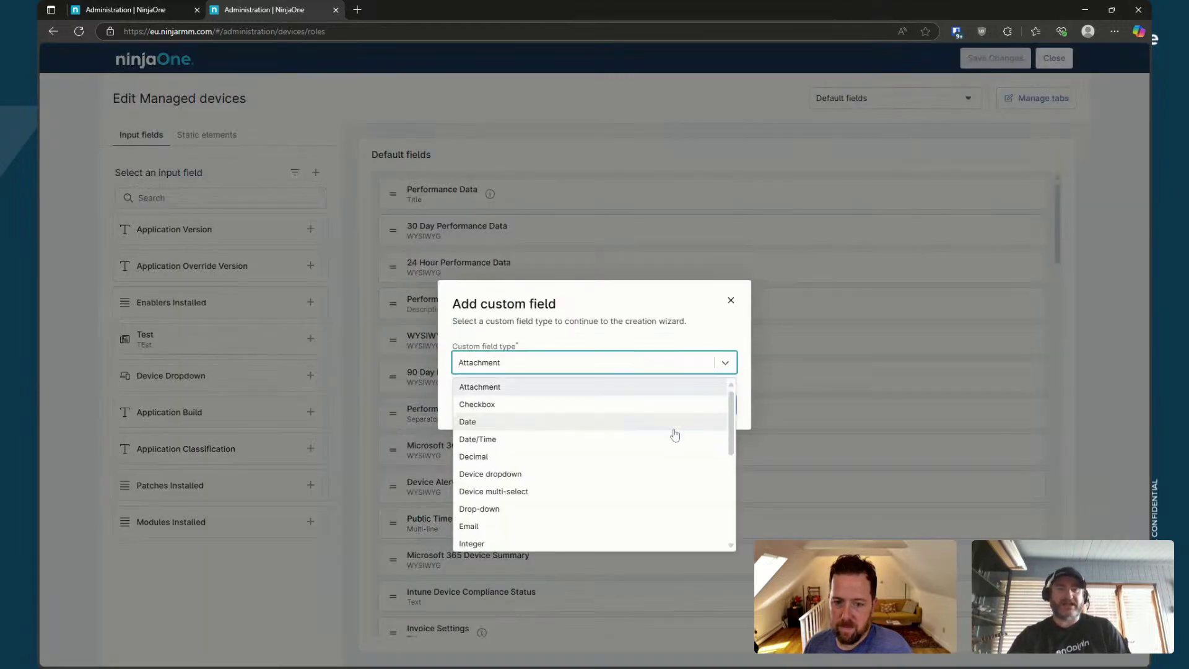
pyautogui.scroll(-3, 675, 434)
pyautogui.scroll(-5, 607, 446)
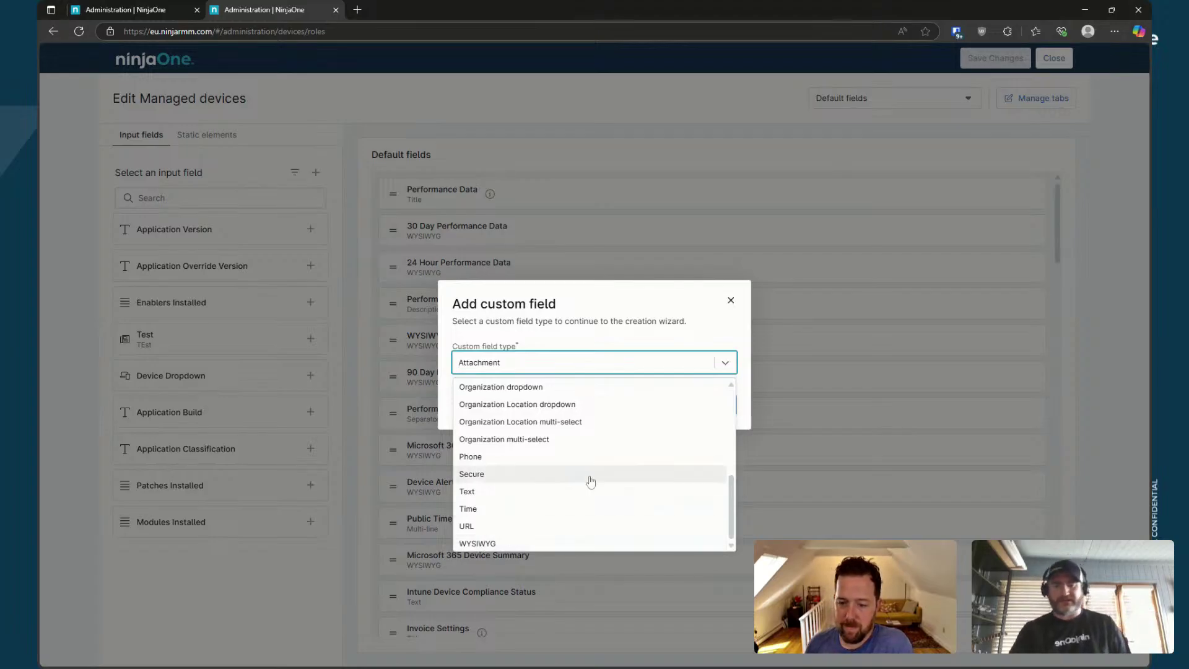
pyautogui.scroll(5, 610, 452)
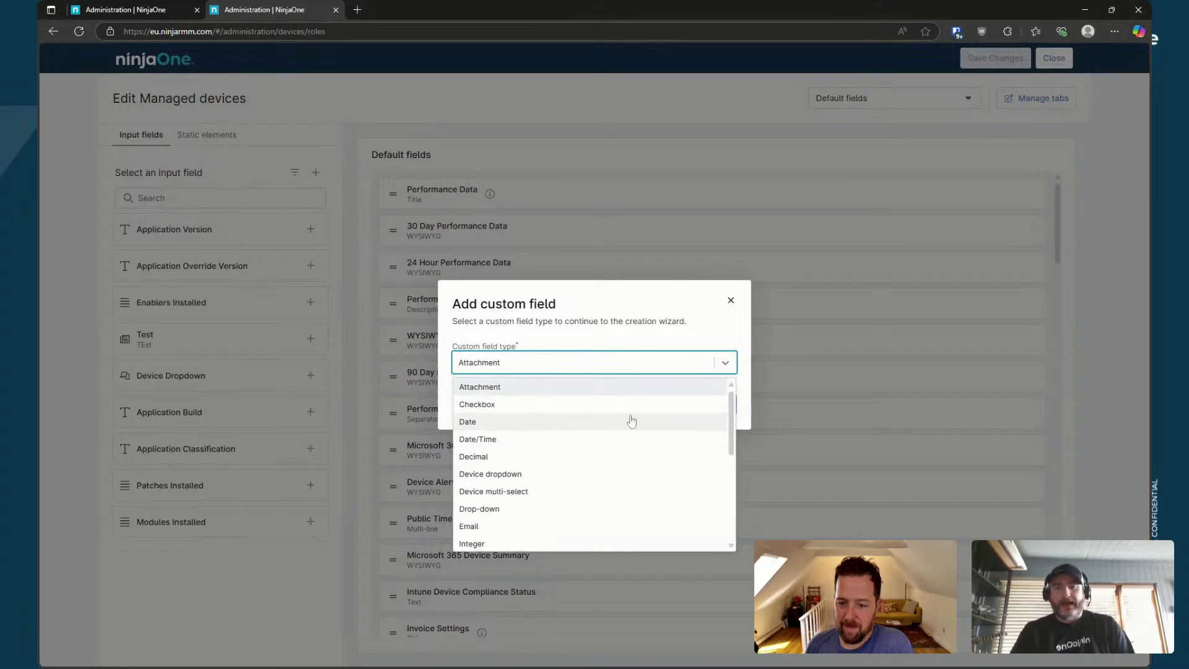
pyautogui.click(732, 301)
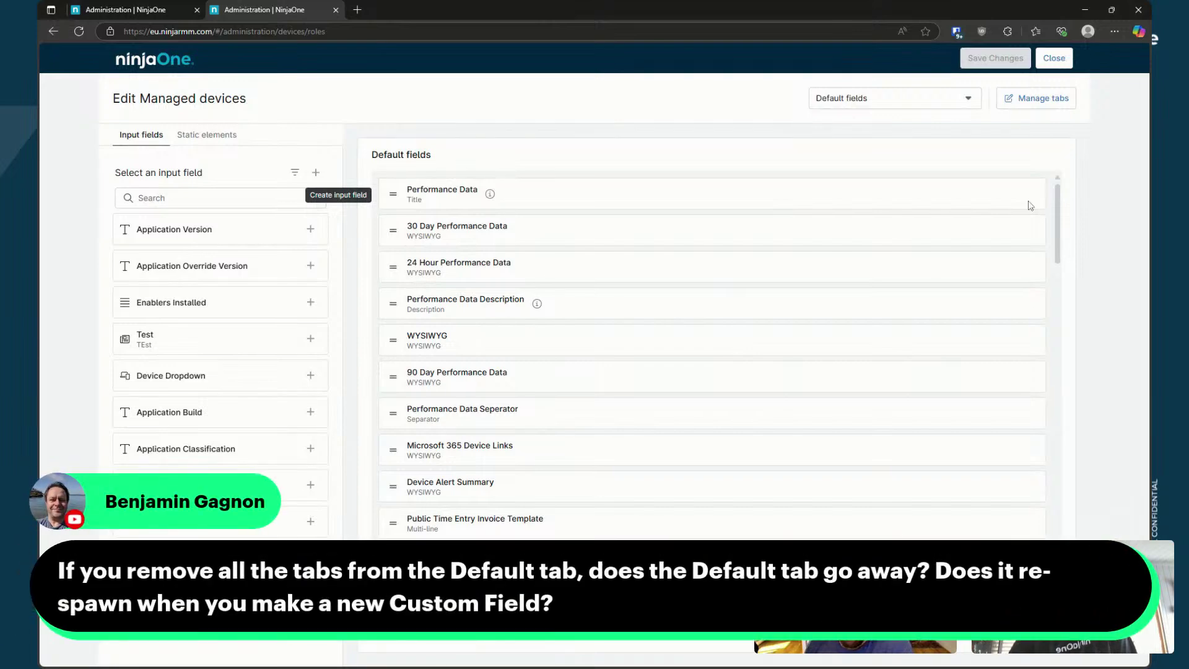
pyautogui.click(1054, 59)
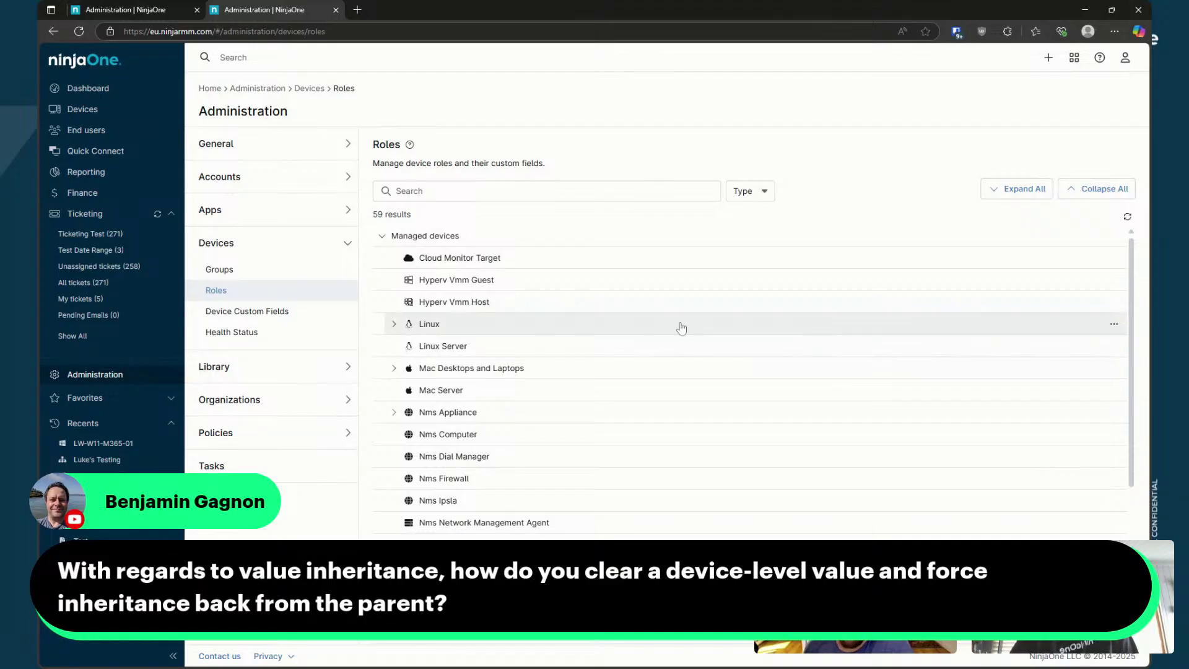
# Open the default custom fields of device LW-W11-M365-01 for editing
pyautogui.click(96, 114)
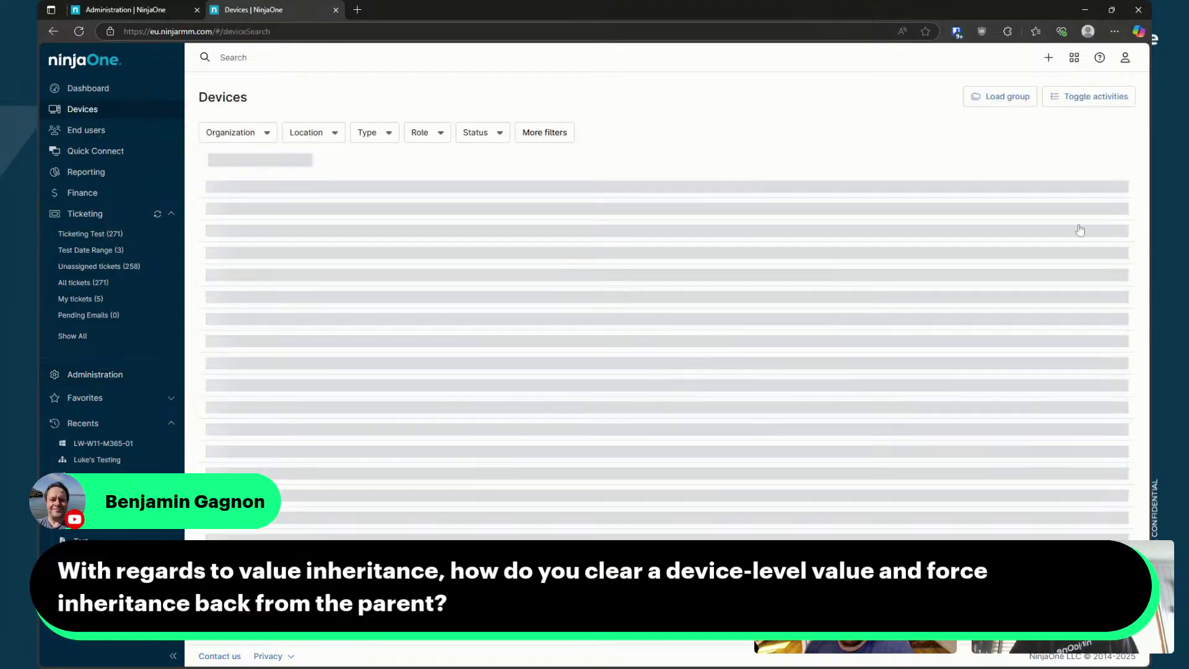
pyautogui.click(103, 444)
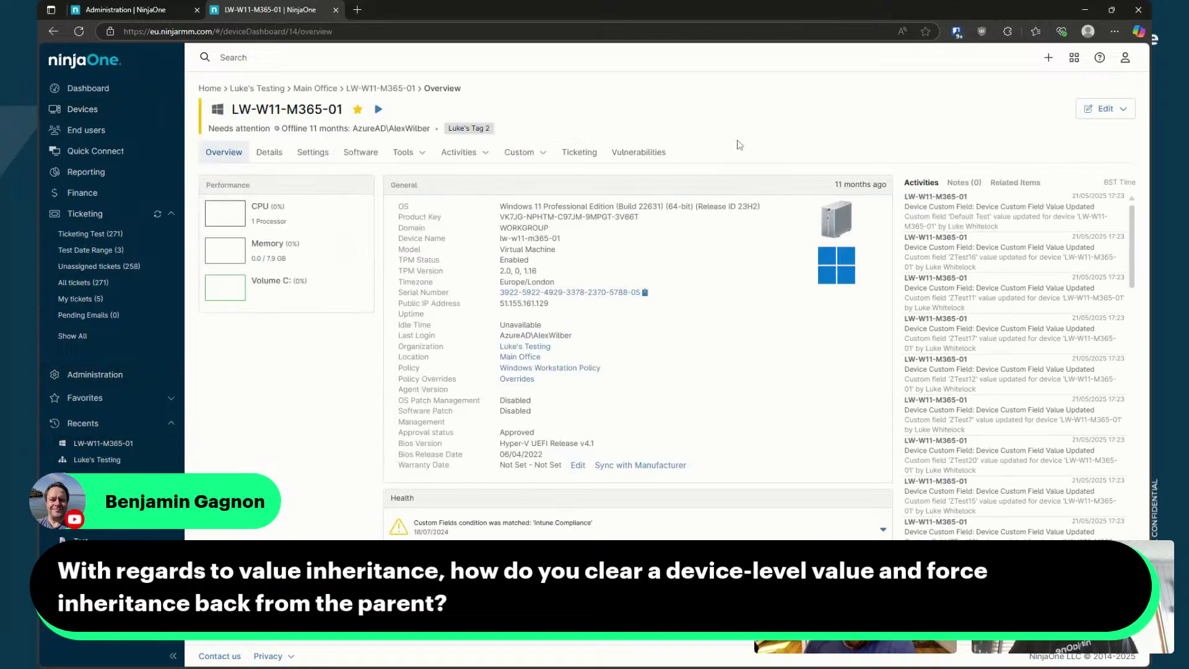
pyautogui.click(533, 153)
pyautogui.click(528, 176)
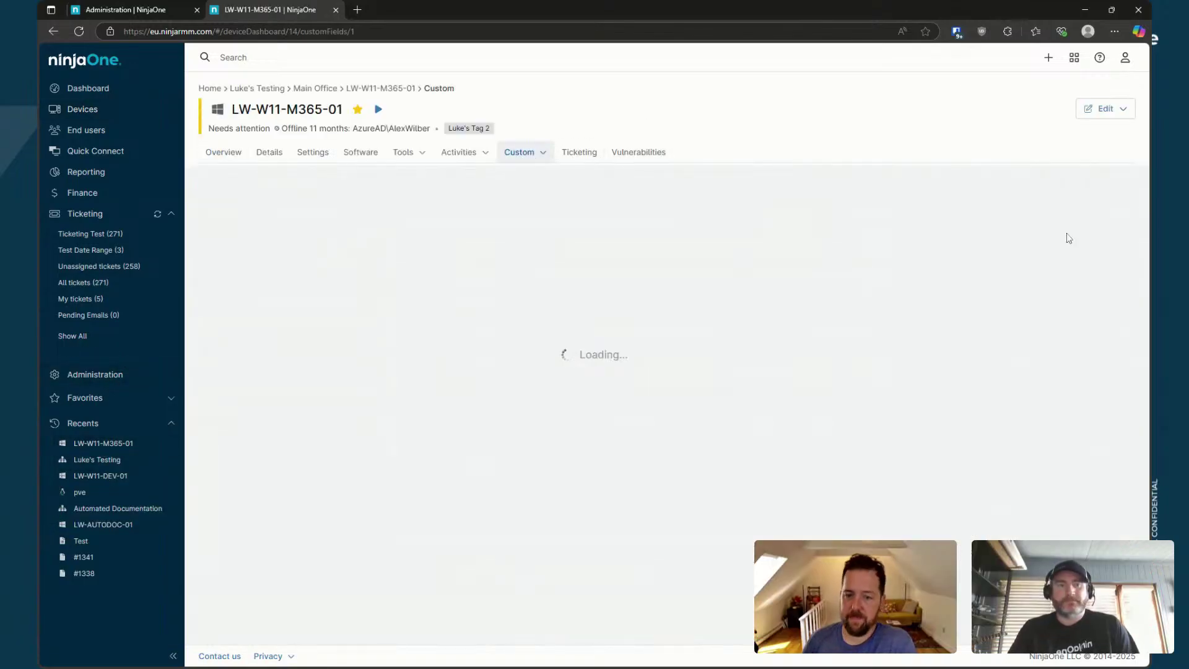
pyautogui.click(1103, 240)
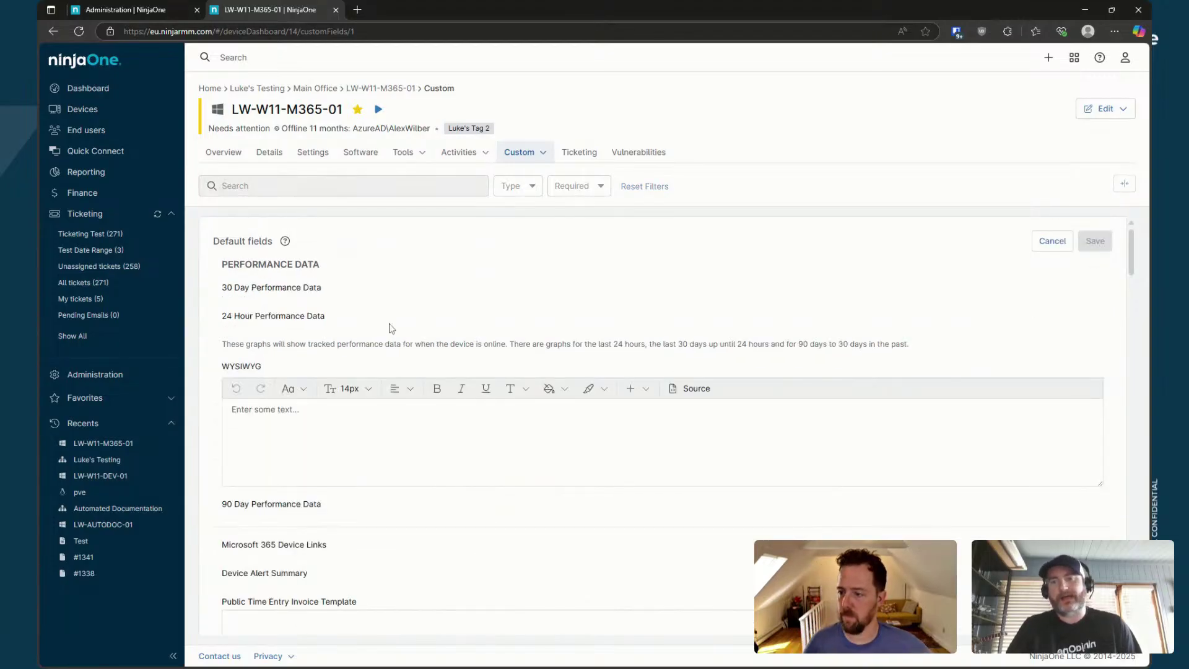
# Clear the device's Intune Device Compliance Status value
pyautogui.scroll(-6, 457, 414)
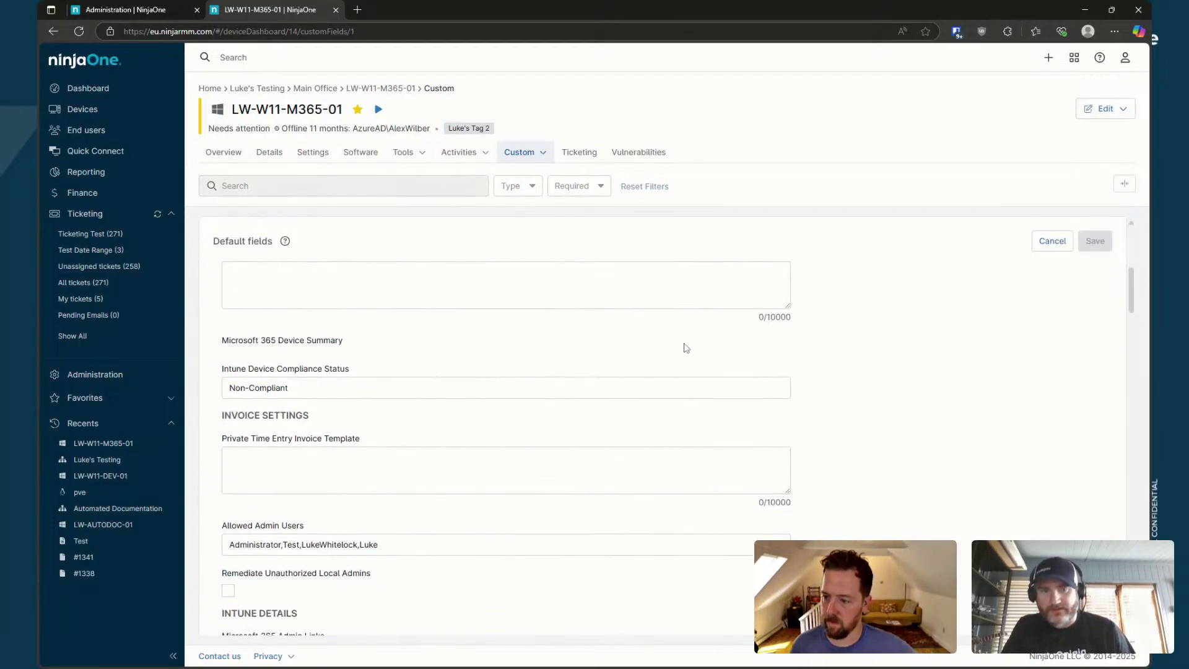
pyautogui.click(681, 387)
pyautogui.hotkey('ctrl', 'a')
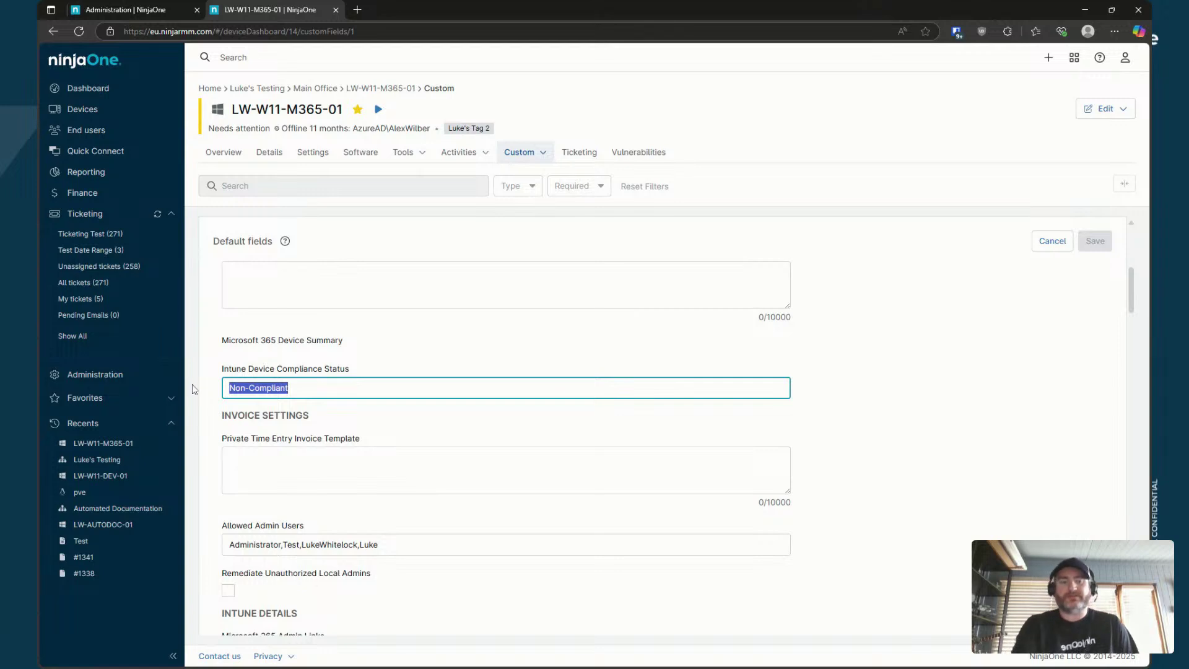
pyautogui.press('BackSpace')
pyautogui.click(896, 394)
# Tick and untick Remediate Unauthorized Local Admins, then unset its value
pyautogui.scroll(-3, 619, 401)
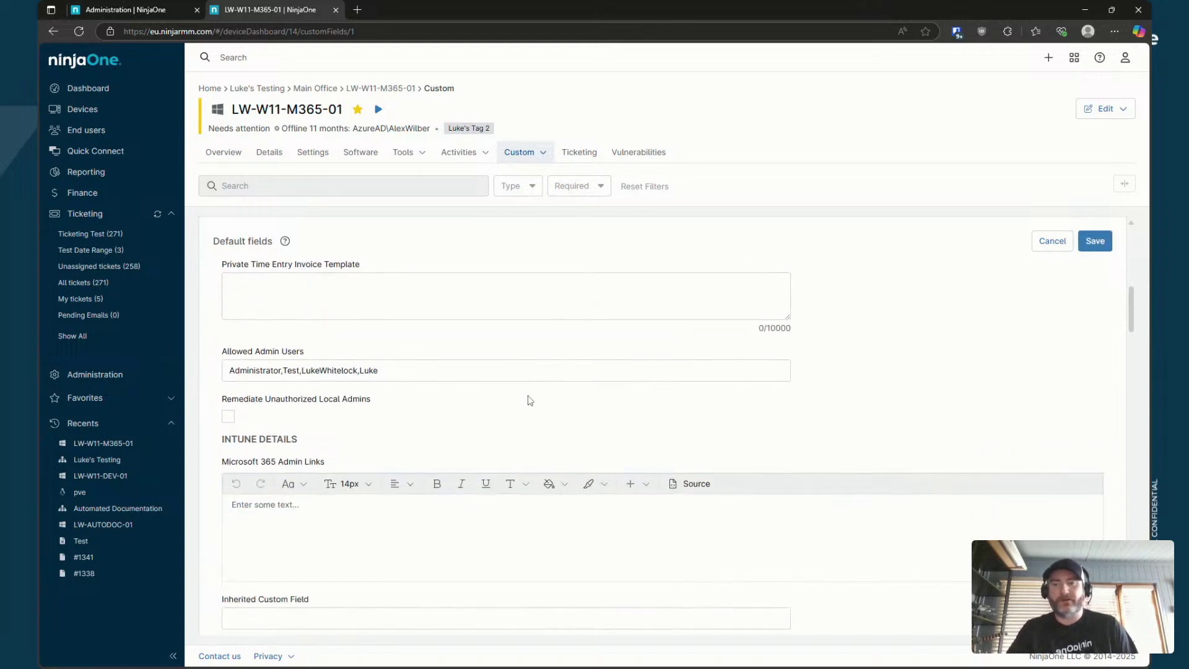
pyautogui.click(228, 417)
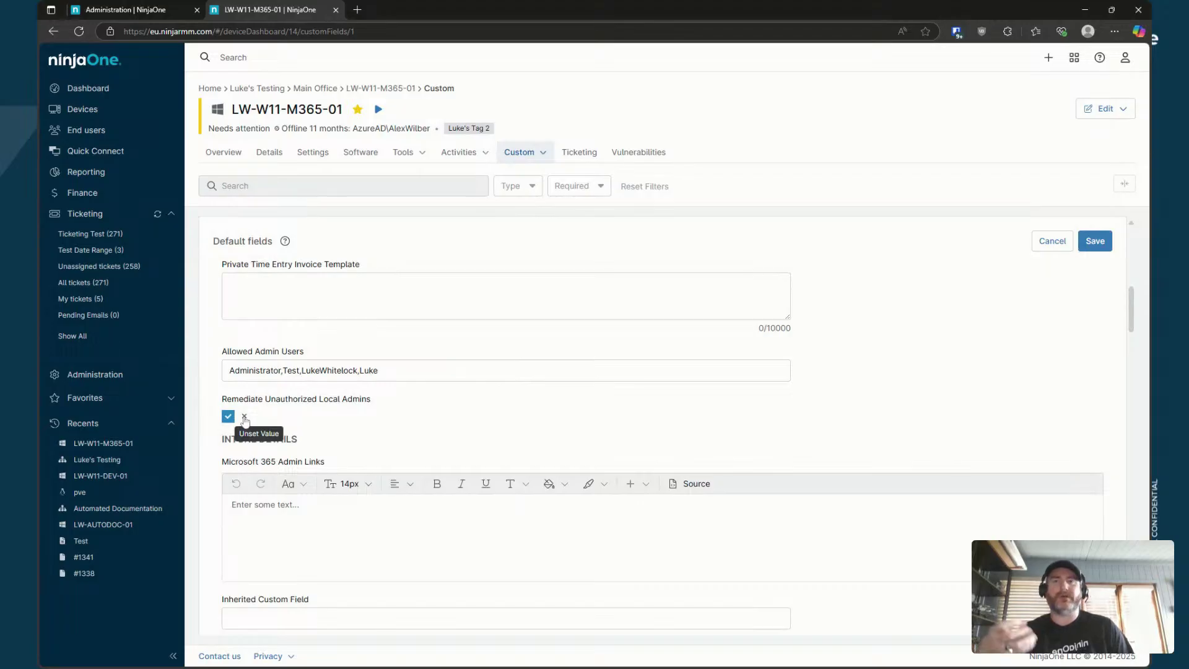
pyautogui.click(228, 417)
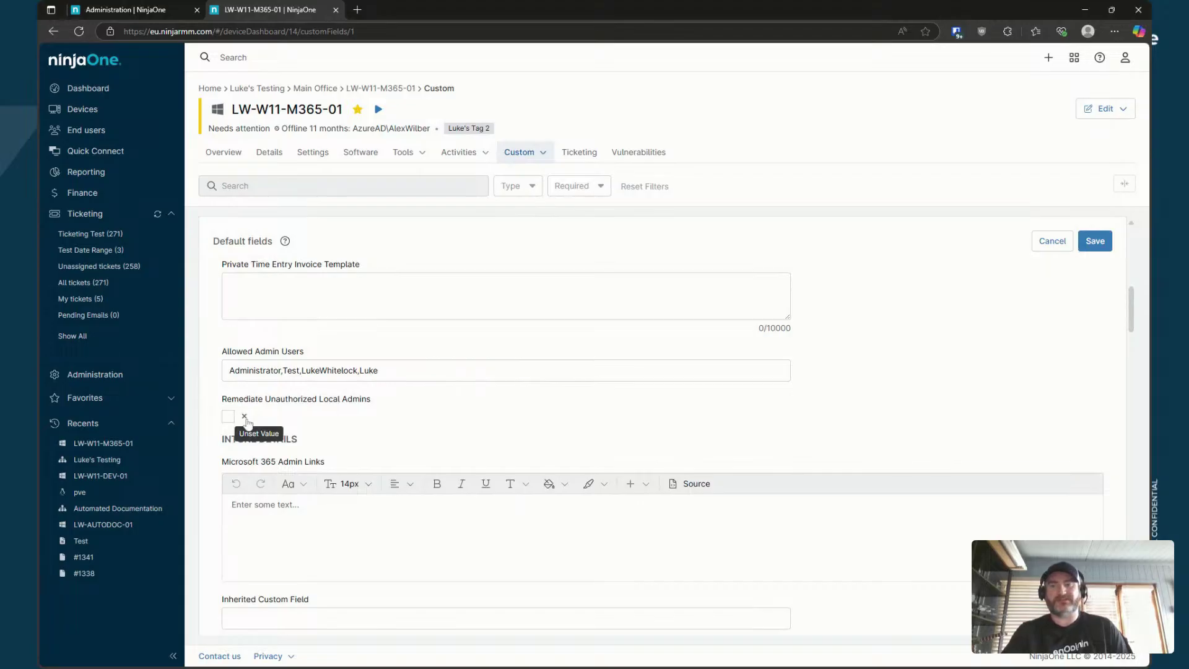
pyautogui.click(244, 416)
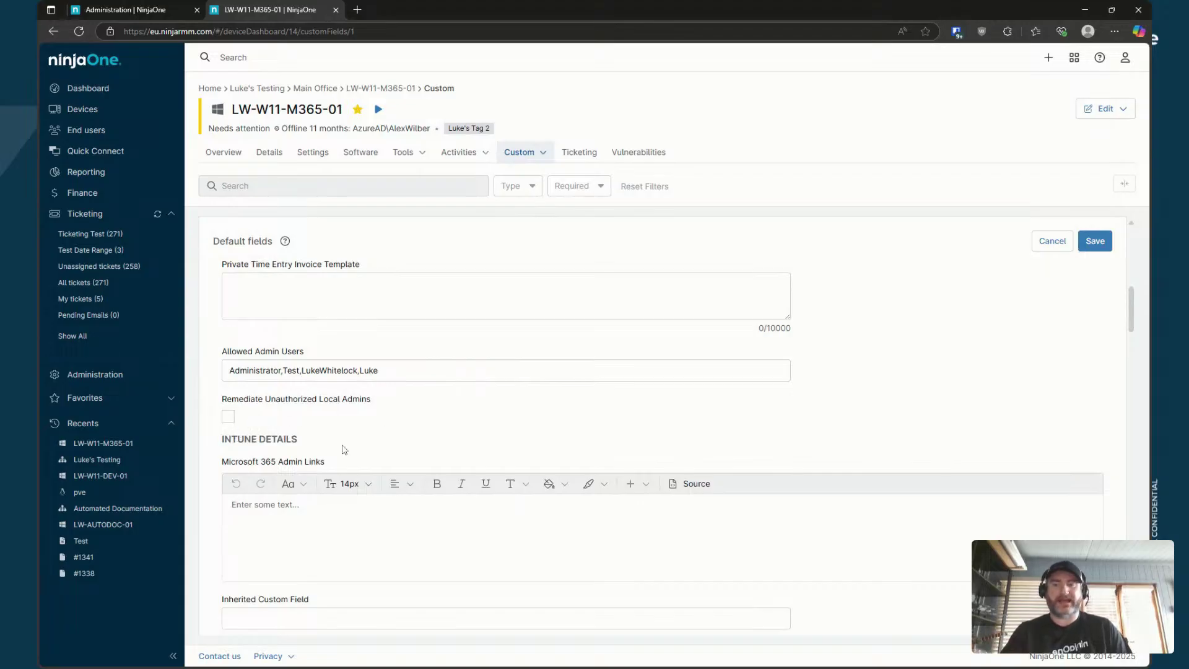
# Check the device's other editable custom fields and save the default fields
pyautogui.moveTo(414, 365); pyautogui.dragTo(194, 377)
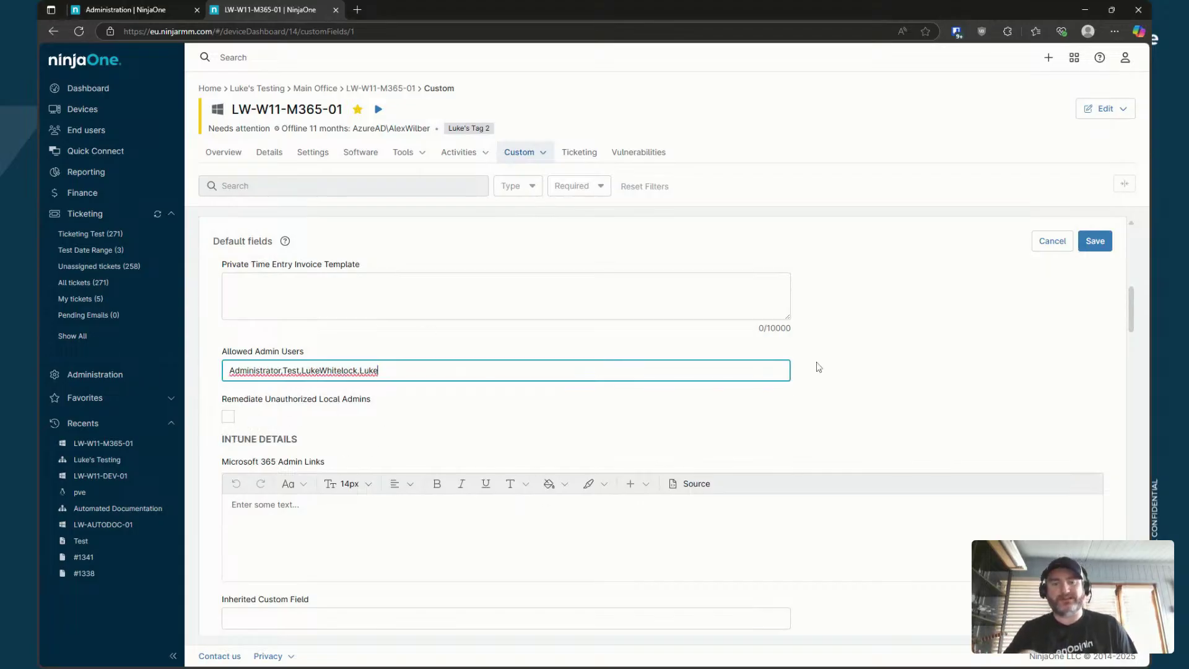
pyautogui.hotkey('shift', 'Tab')
pyautogui.scroll(5, 578, 390)
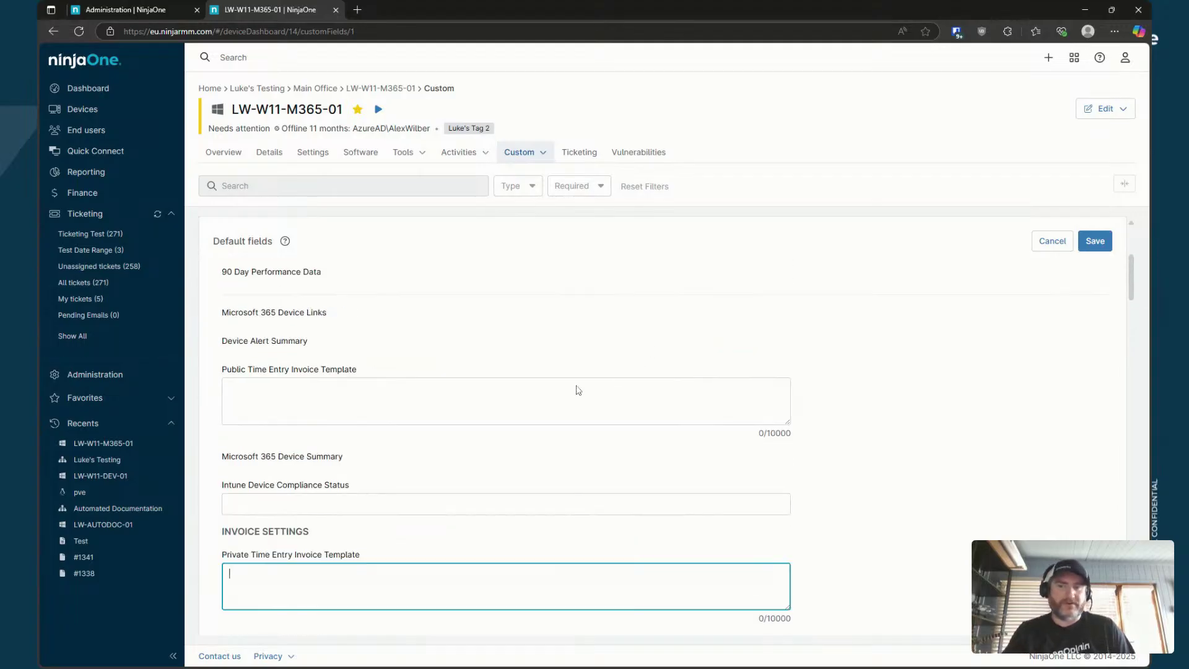
pyautogui.hotkey('shift', 'Tab')
pyautogui.scroll(-4, 794, 473)
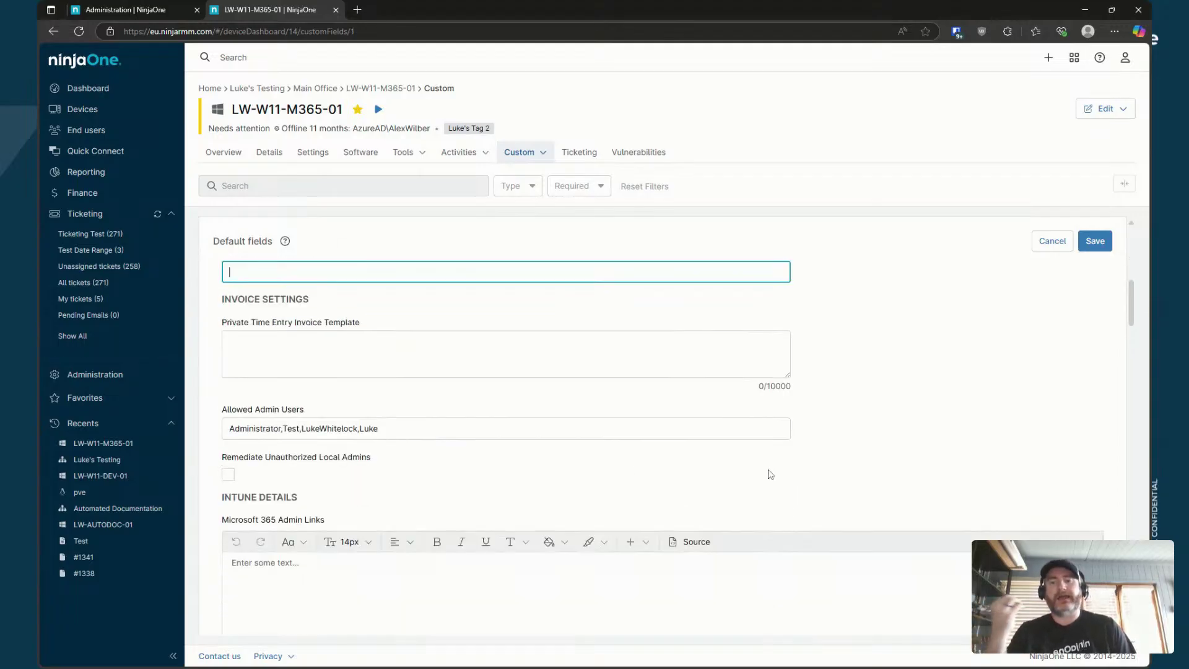
pyautogui.scroll(-1, 416, 482)
pyautogui.scroll(-1, 416, 482)
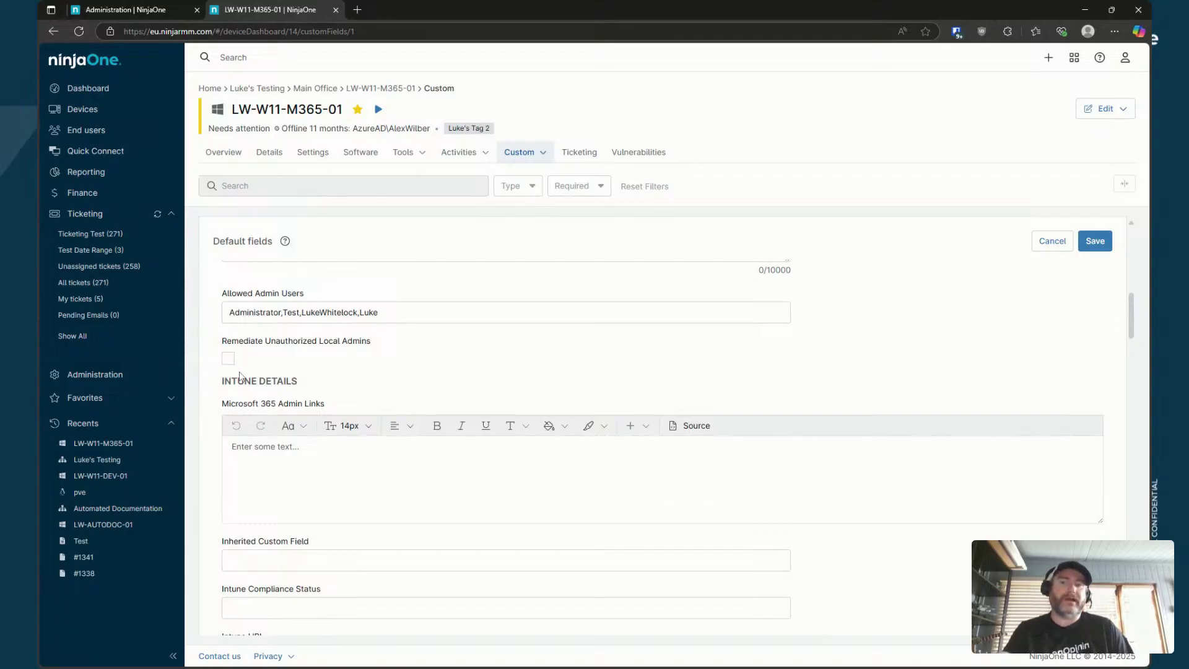
pyautogui.scroll(-3, 570, 520)
pyautogui.scroll(-3, 533, 502)
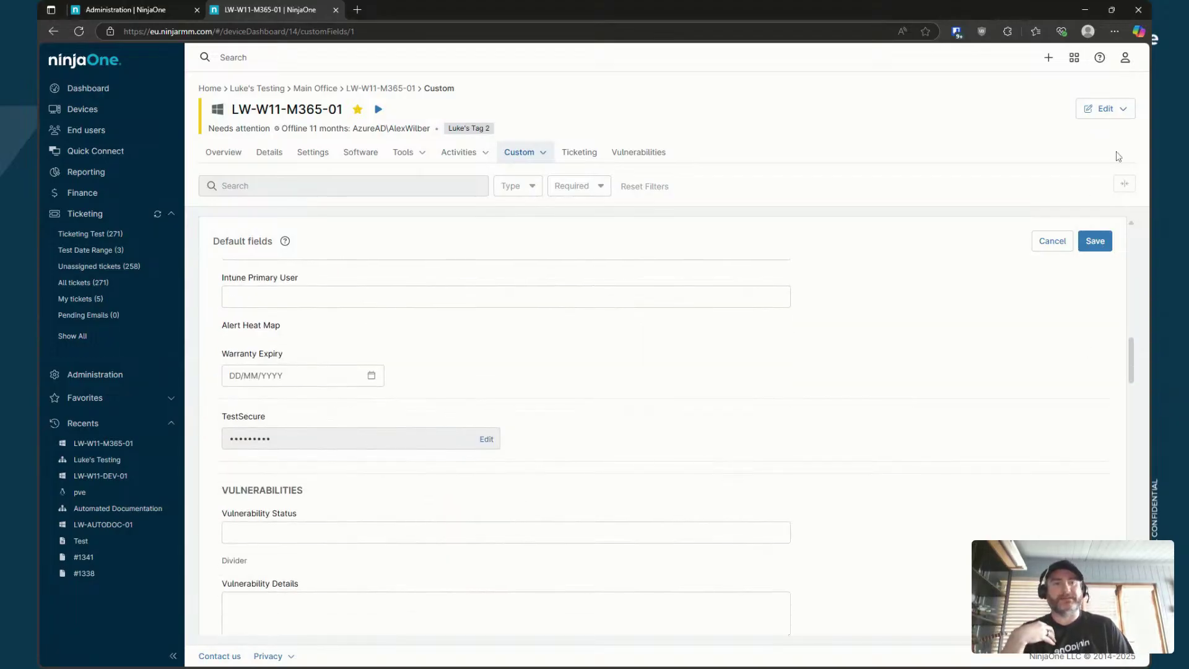
pyautogui.click(1095, 241)
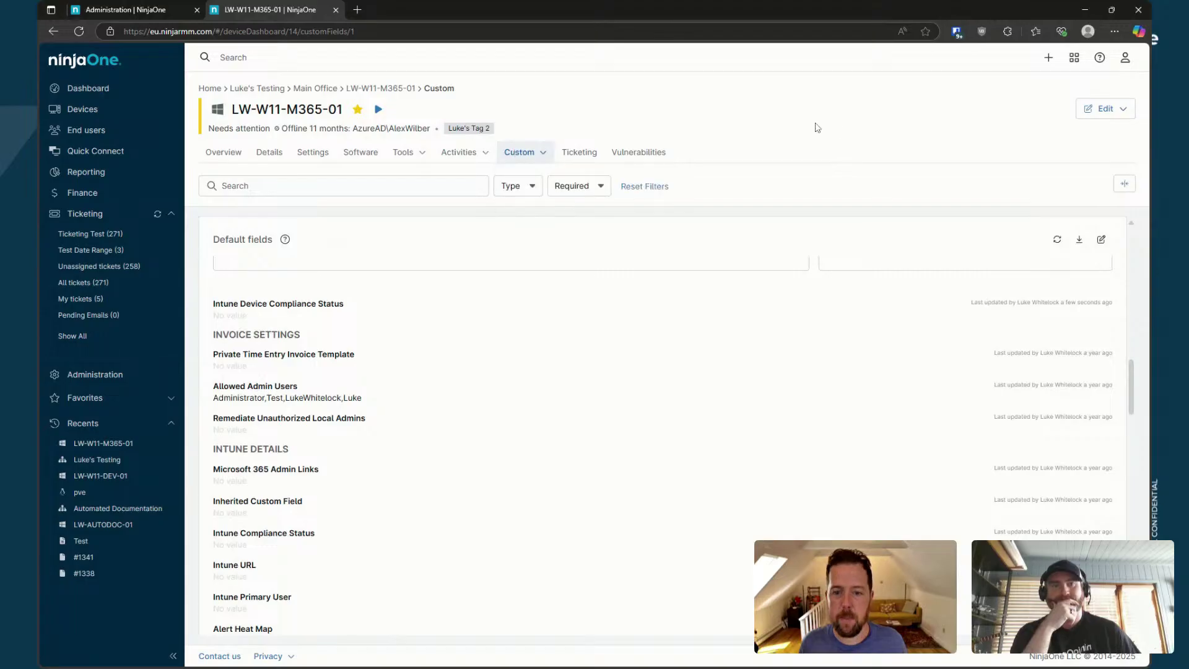
# Examine the saved default custom fields of the device, from the performance data down to the ZTest fields
pyautogui.scroll(10, 737, 440)
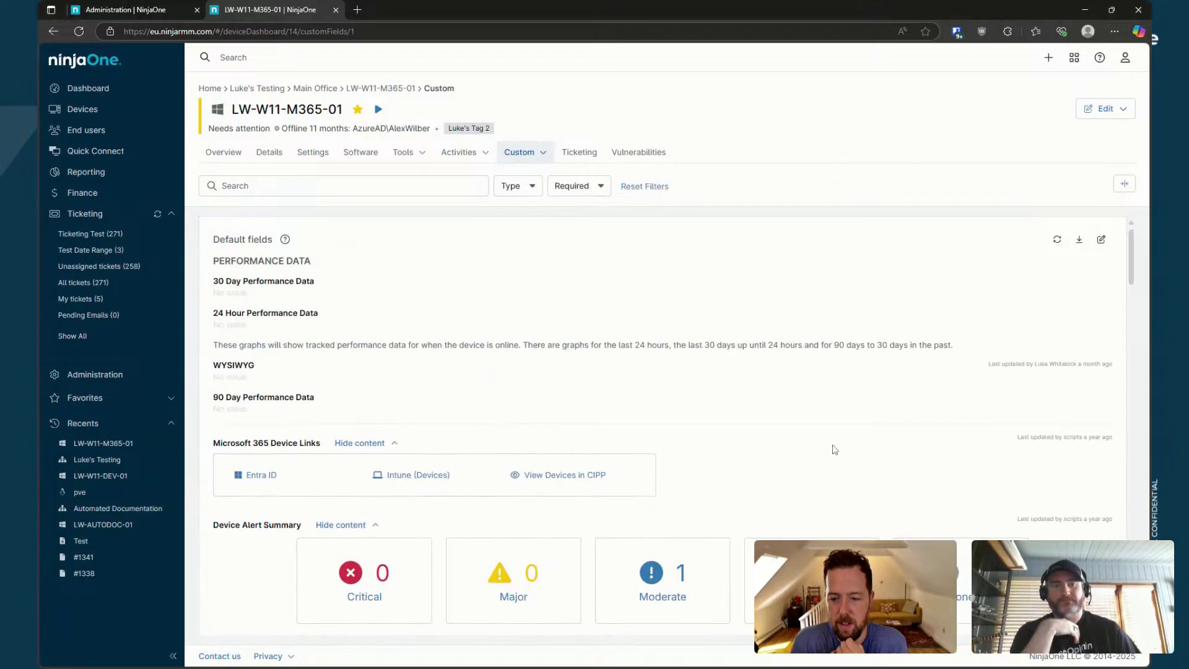
pyautogui.moveTo(536, 160)
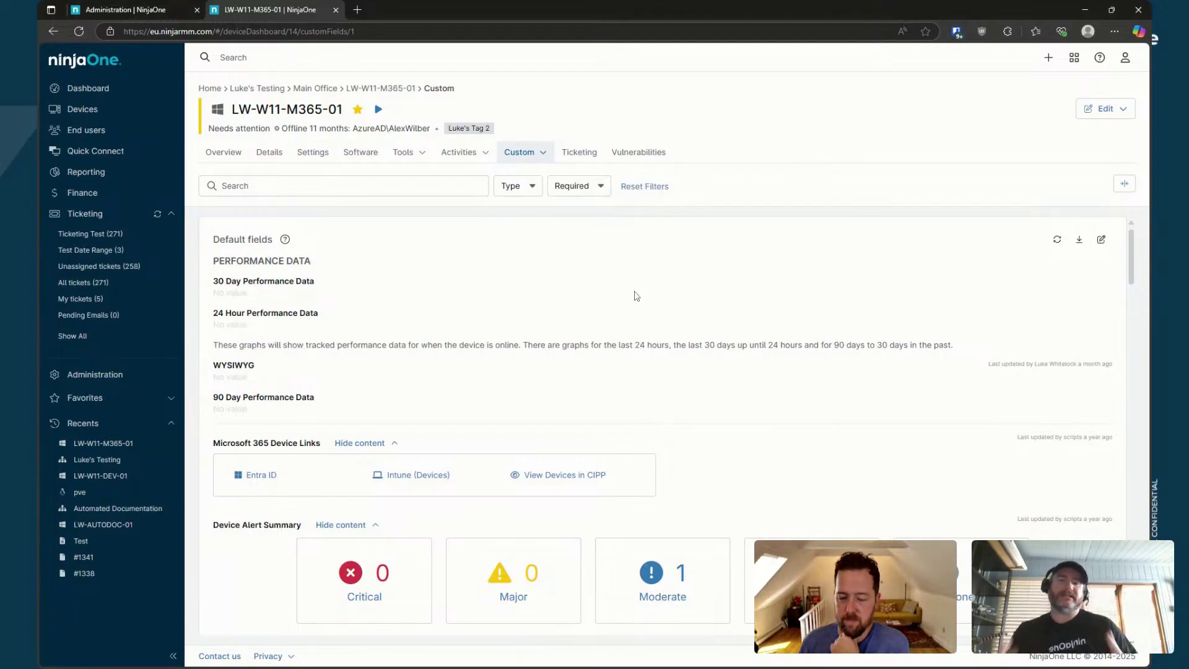
pyautogui.scroll(-4, 635, 296)
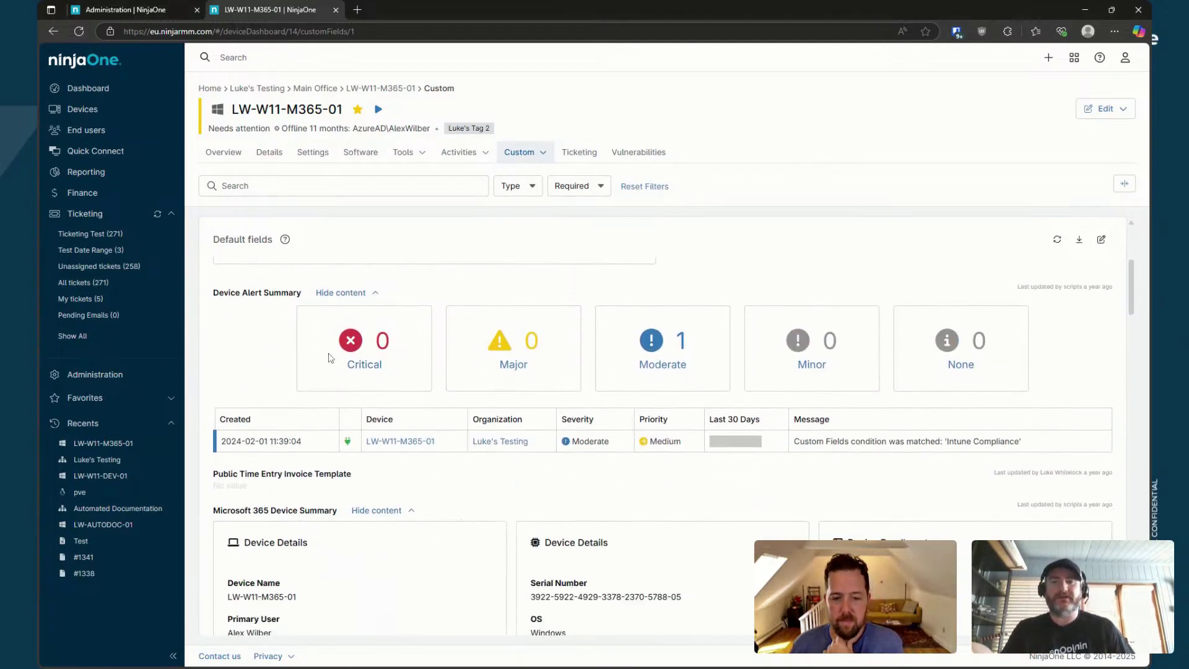
pyautogui.scroll(-10, 690, 406)
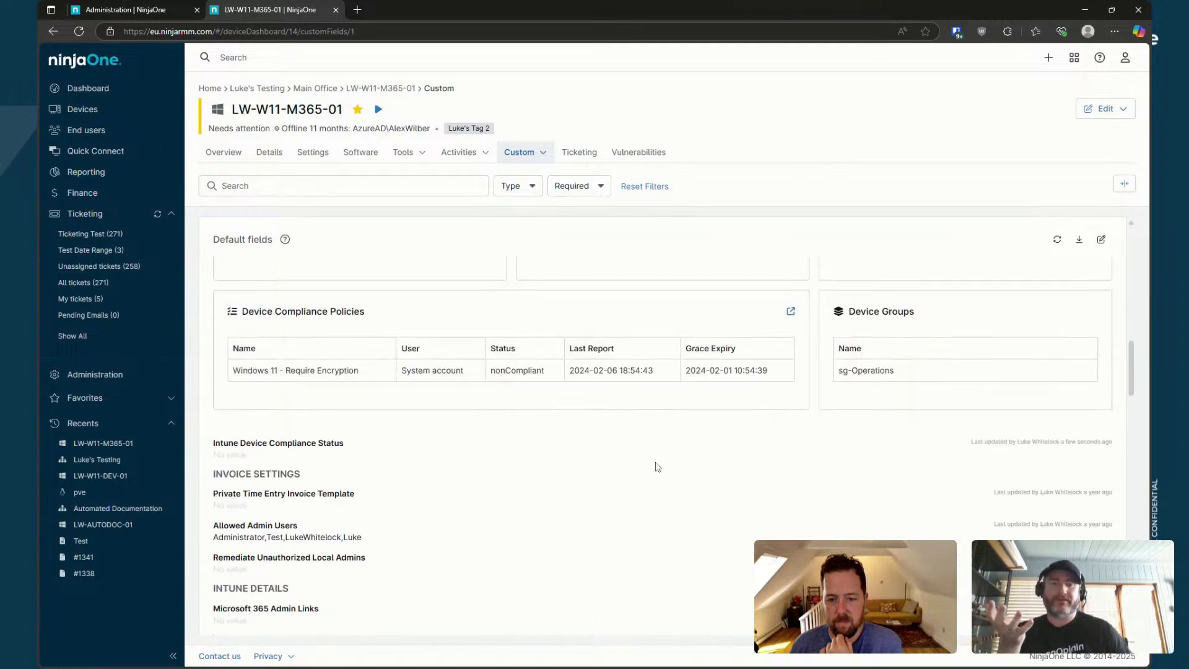
pyautogui.scroll(-3, 686, 406)
pyautogui.scroll(-6, 329, 403)
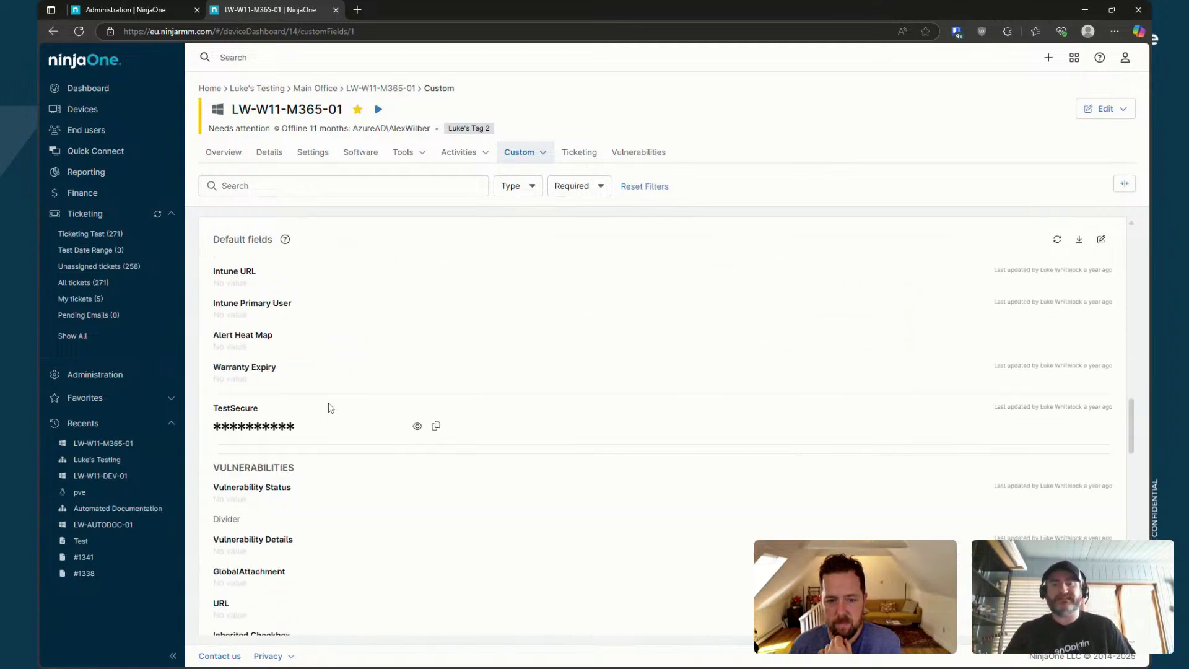
pyautogui.scroll(-12, 386, 400)
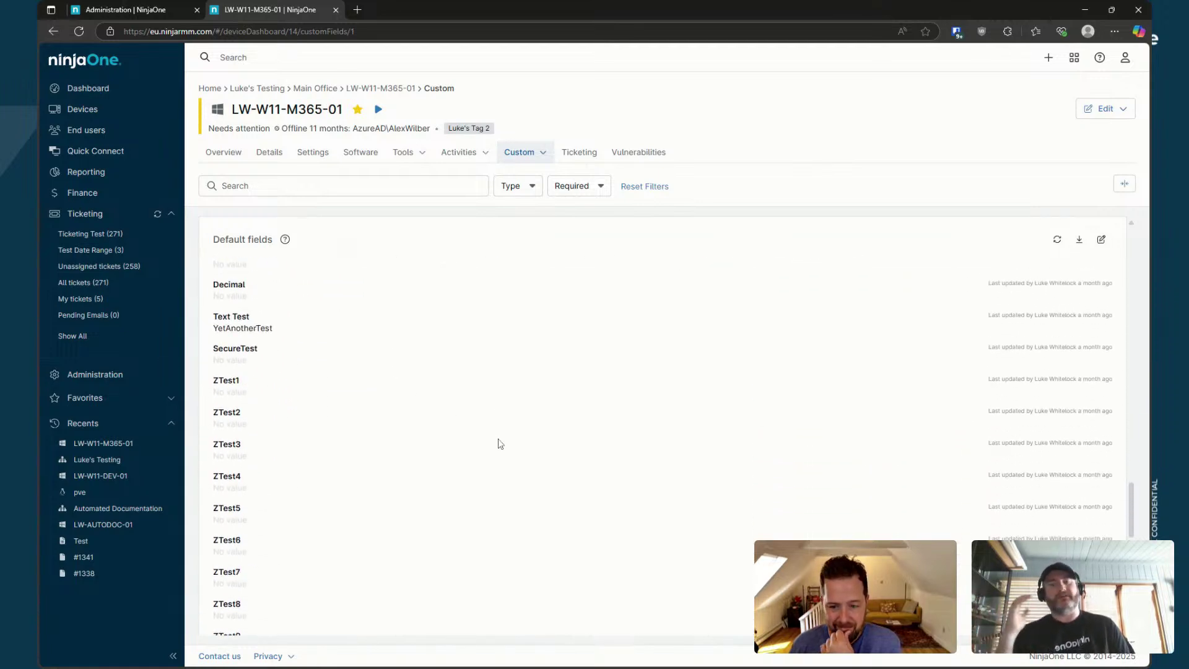
pyautogui.scroll(20, 509, 451)
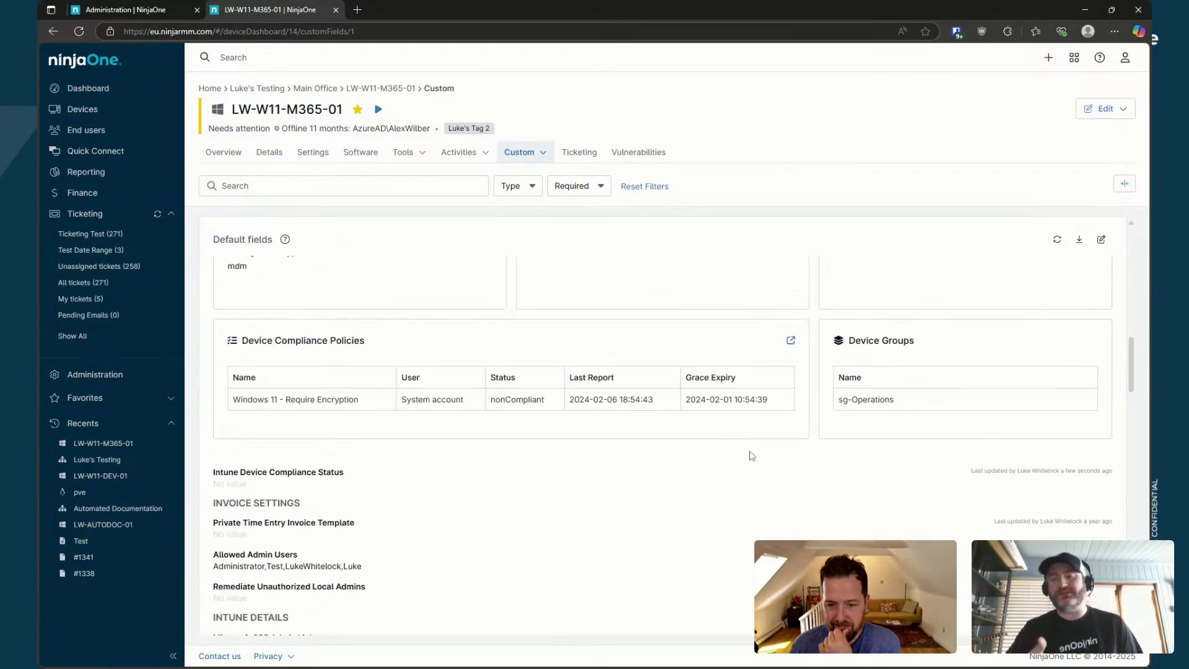
pyautogui.scroll(3, 763, 460)
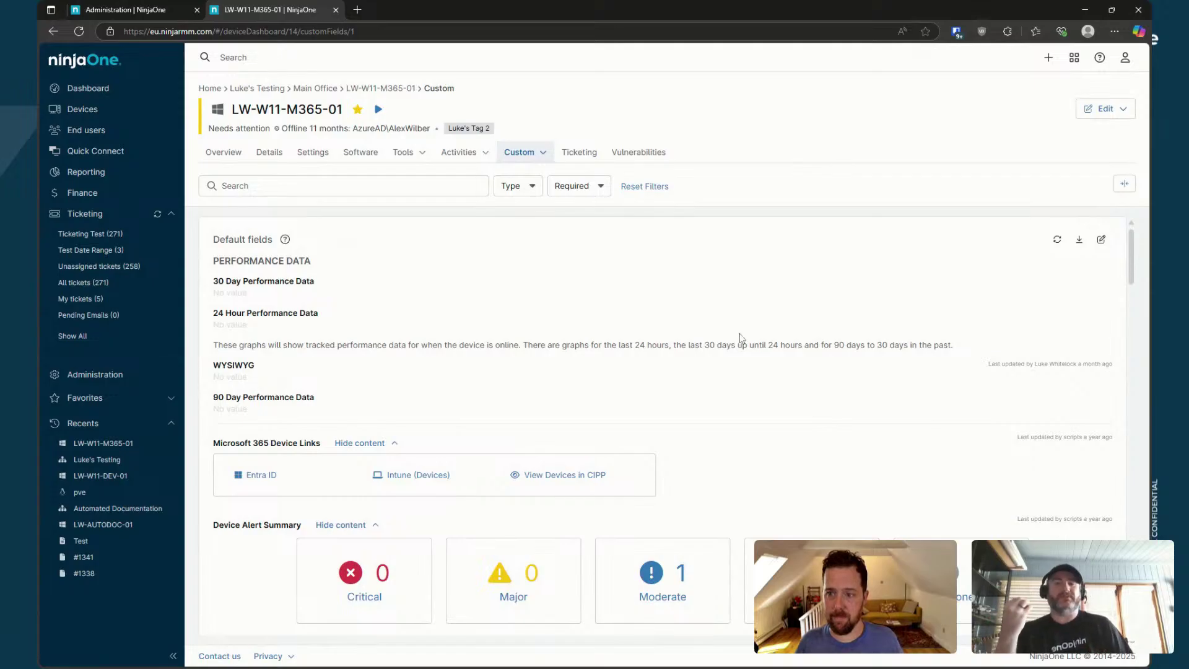
# Show the device's custom fields on the Microsoft tab
pyautogui.scroll(-10, 737, 342)
pyautogui.scroll(10, 827, 446)
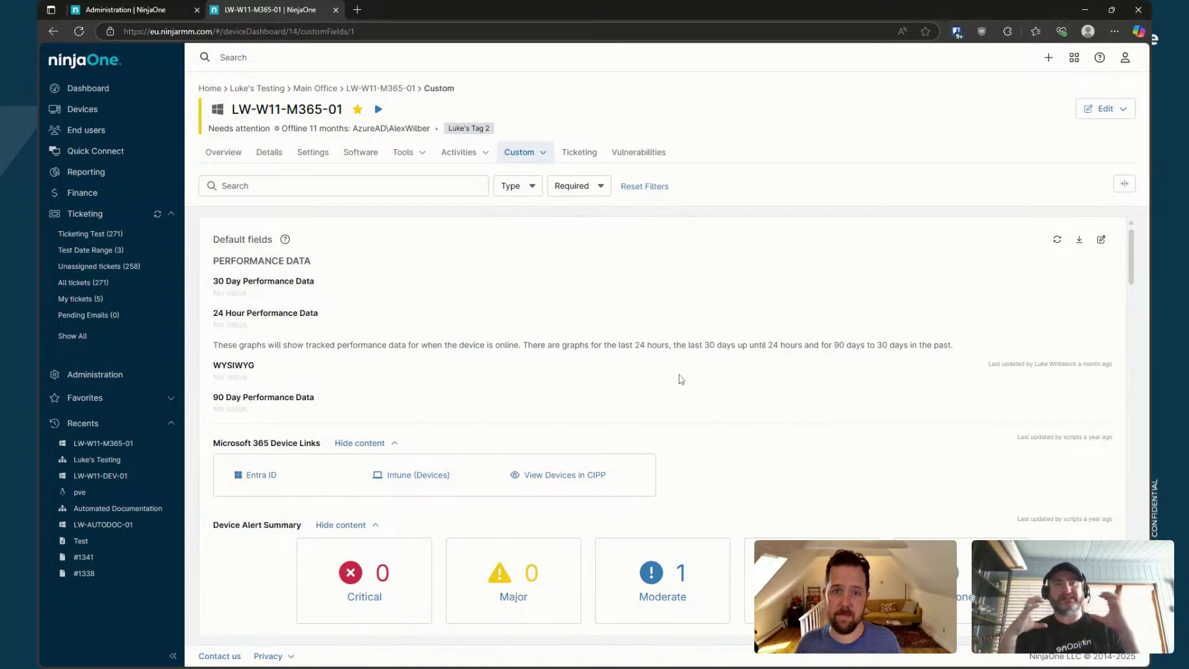
pyautogui.click(524, 152)
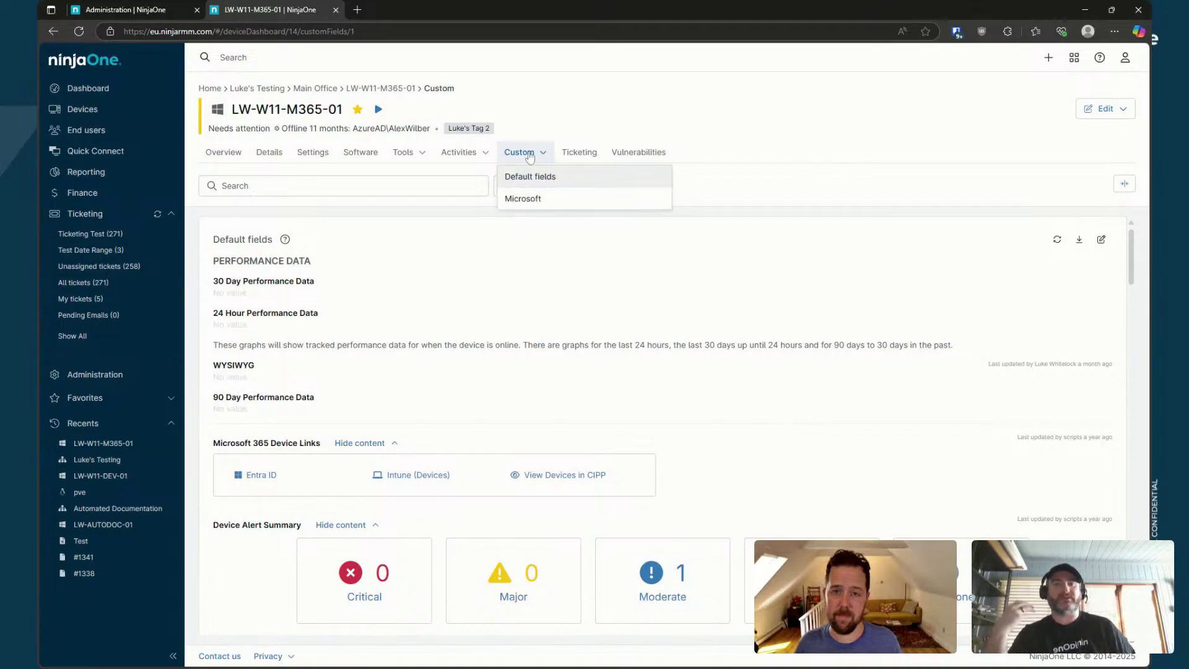
pyautogui.click(540, 197)
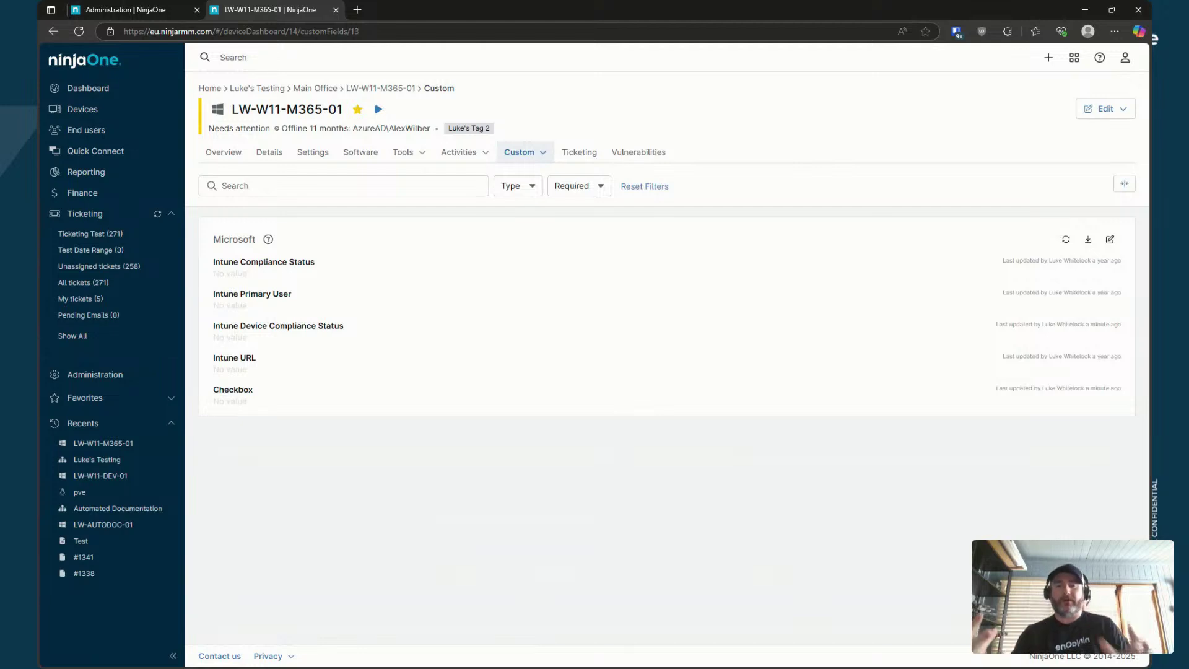
# Leave the device and open the device roles in the administration settings, with all role groups expanded
pyautogui.click(62, 89)
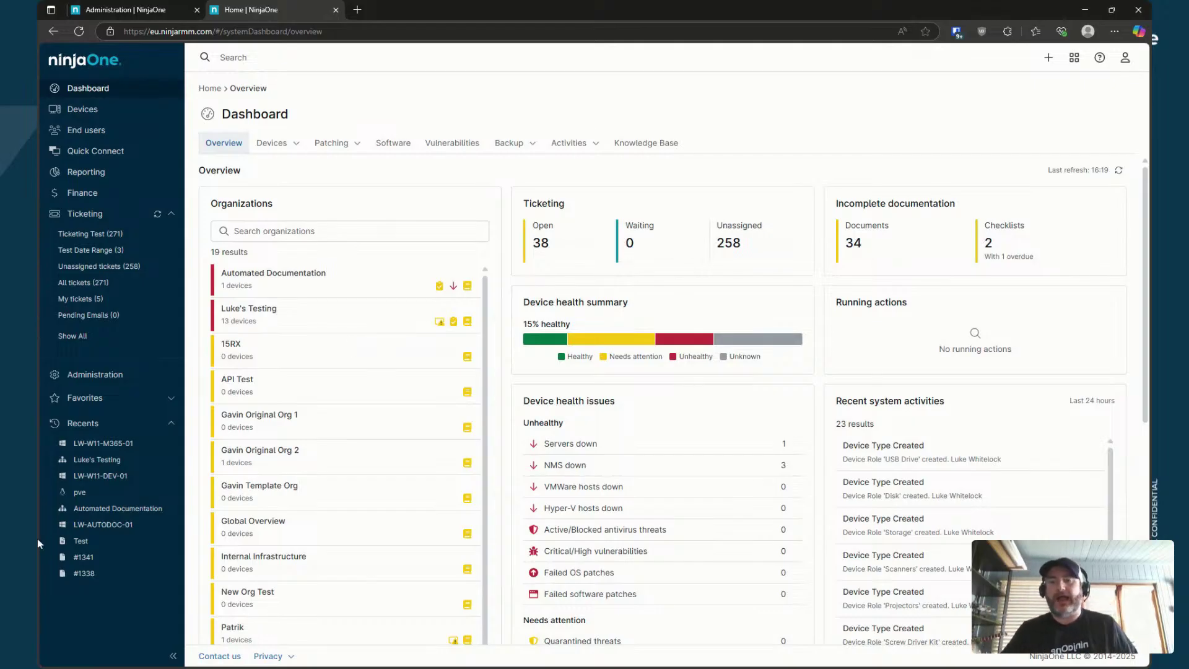
pyautogui.click(124, 377)
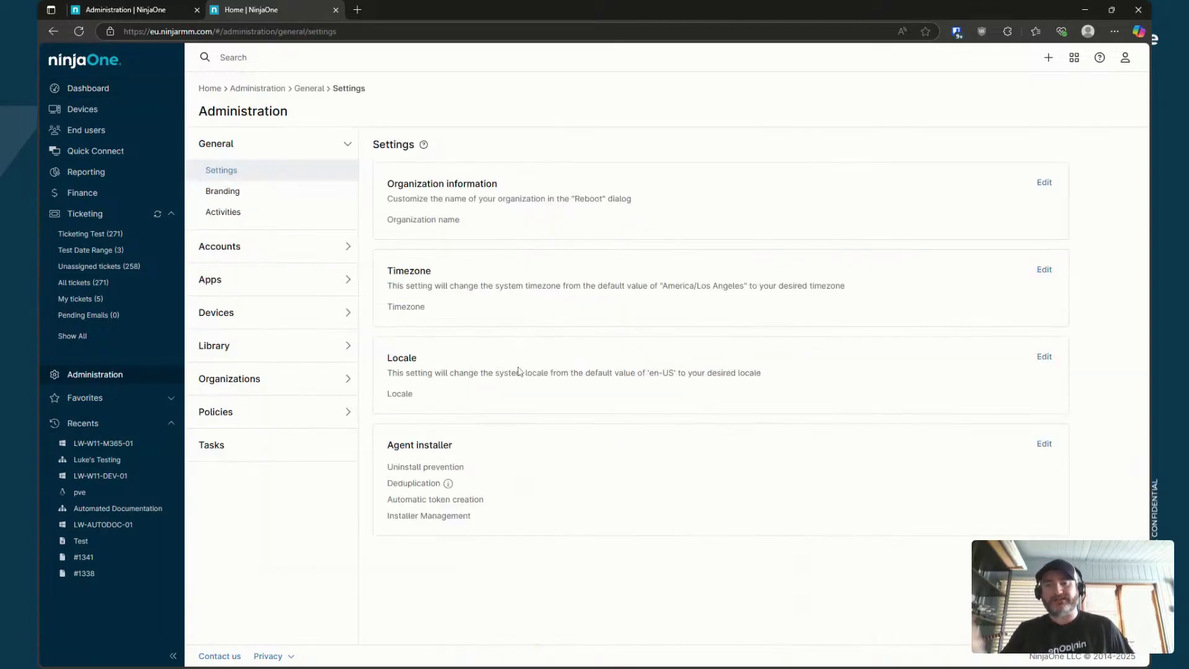
pyautogui.click(328, 322)
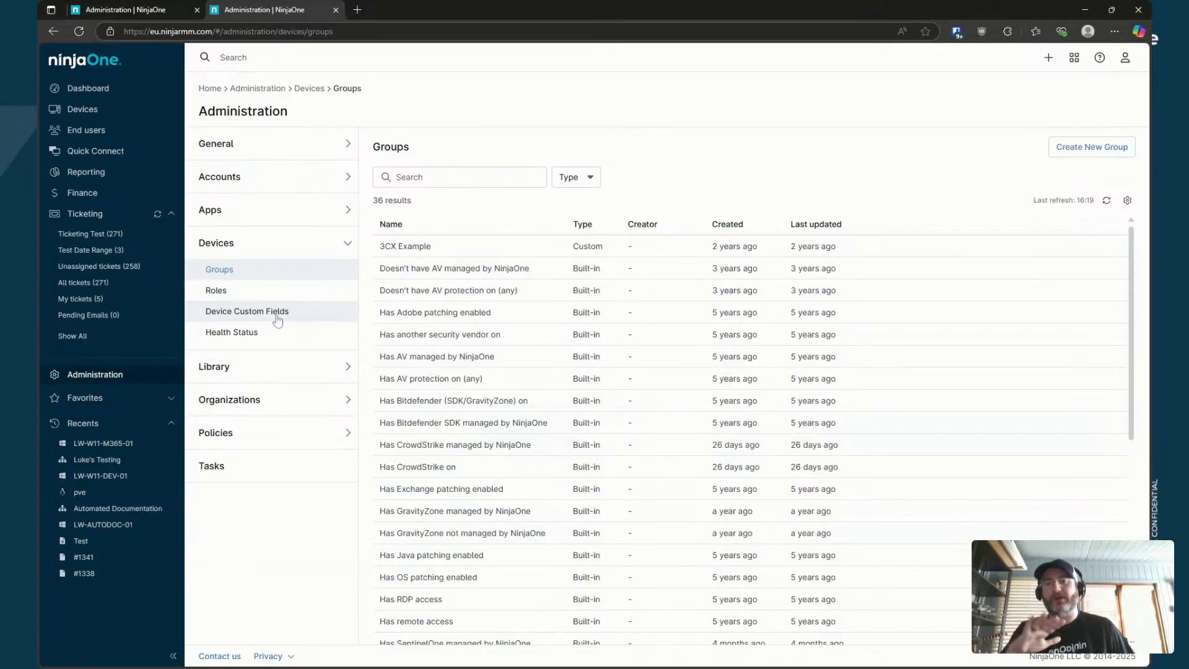
pyautogui.click(252, 291)
pyautogui.scroll(-4, 528, 388)
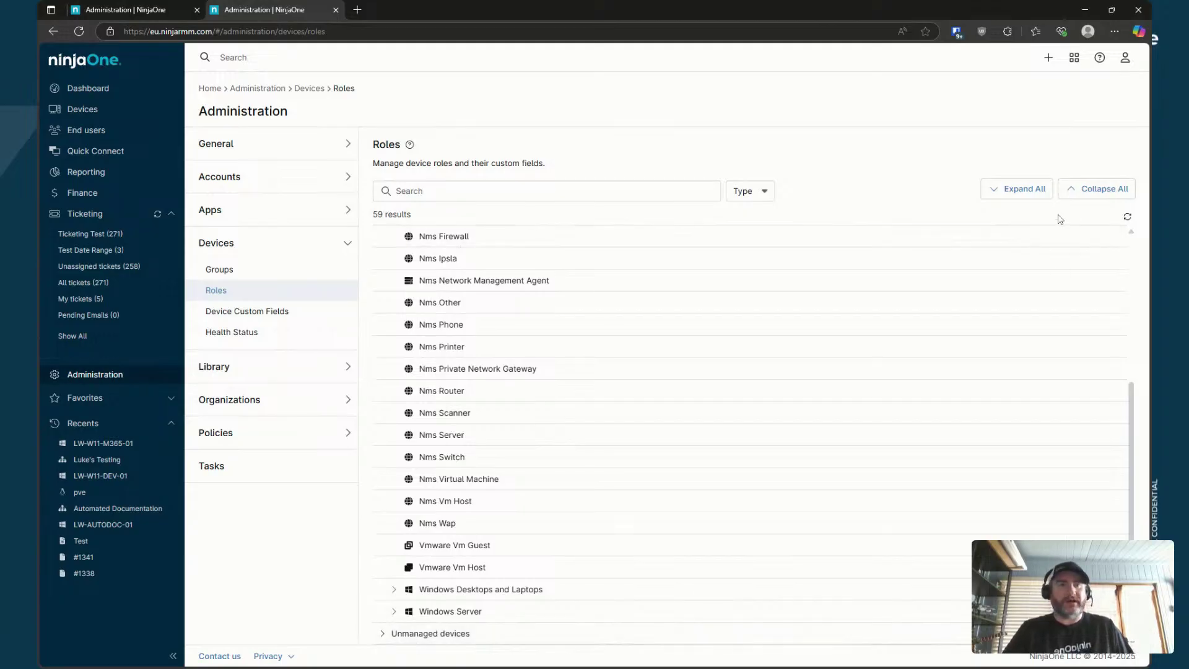
pyautogui.click(1026, 189)
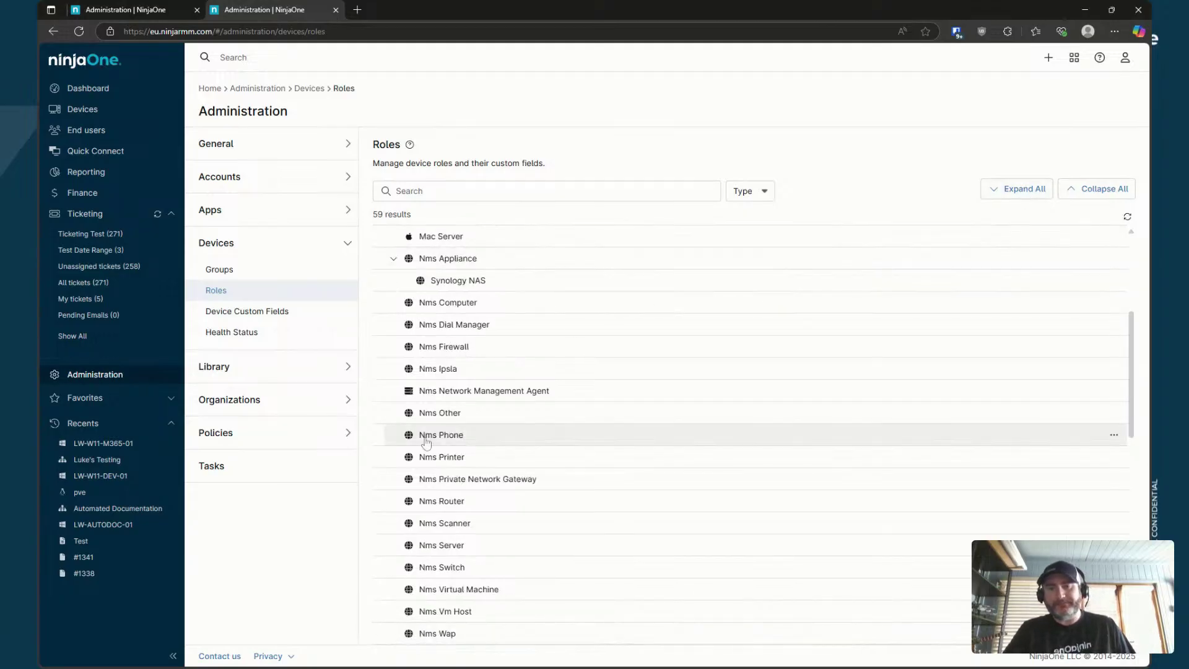
# Examine the device role tree, comparing the managed Nms and Windows roles with the Cloud Services, Equipment and Hardware roles under Unmanaged devices
pyautogui.scroll(-6, 538, 456)
pyautogui.scroll(-7, 538, 456)
pyautogui.scroll(2, 523, 340)
pyautogui.scroll(1, 539, 384)
pyautogui.scroll(-1, 551, 415)
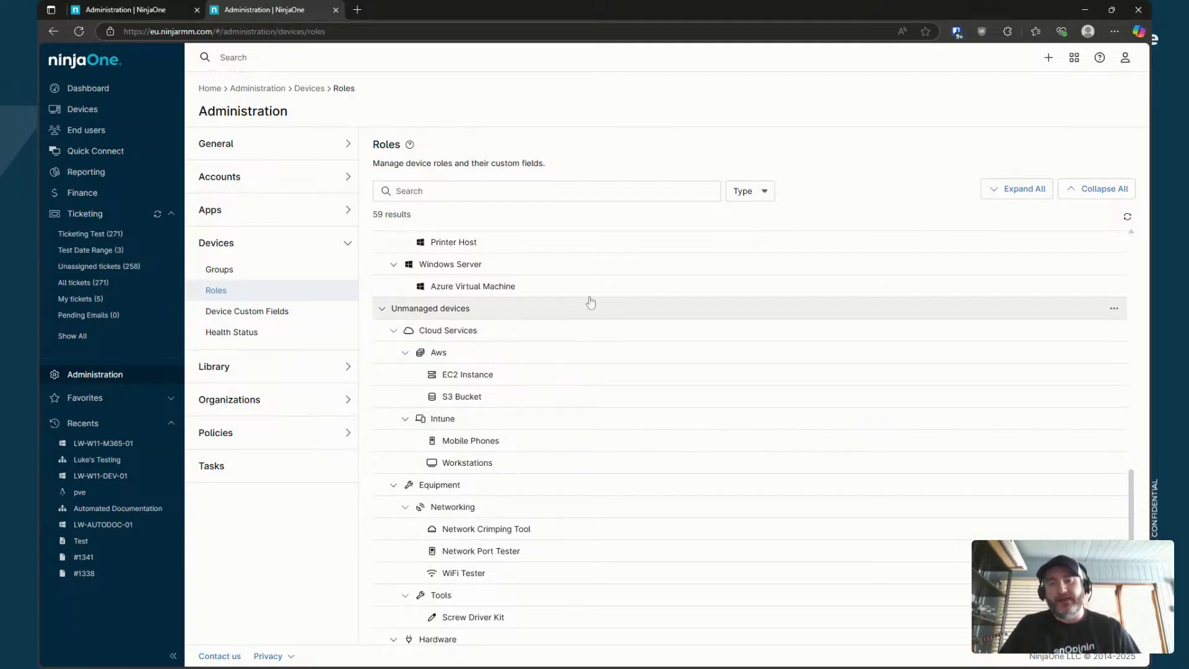
pyautogui.scroll(-2, 632, 402)
pyautogui.scroll(2, 669, 432)
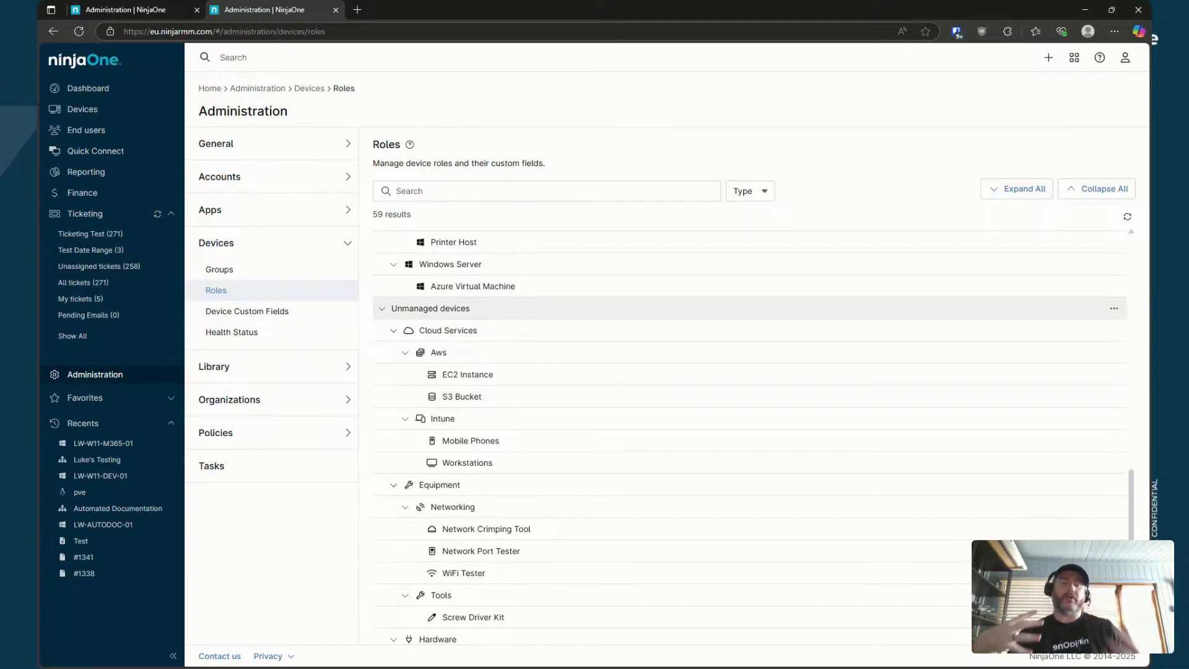
pyautogui.scroll(-2, 619, 452)
pyautogui.scroll(2, 602, 488)
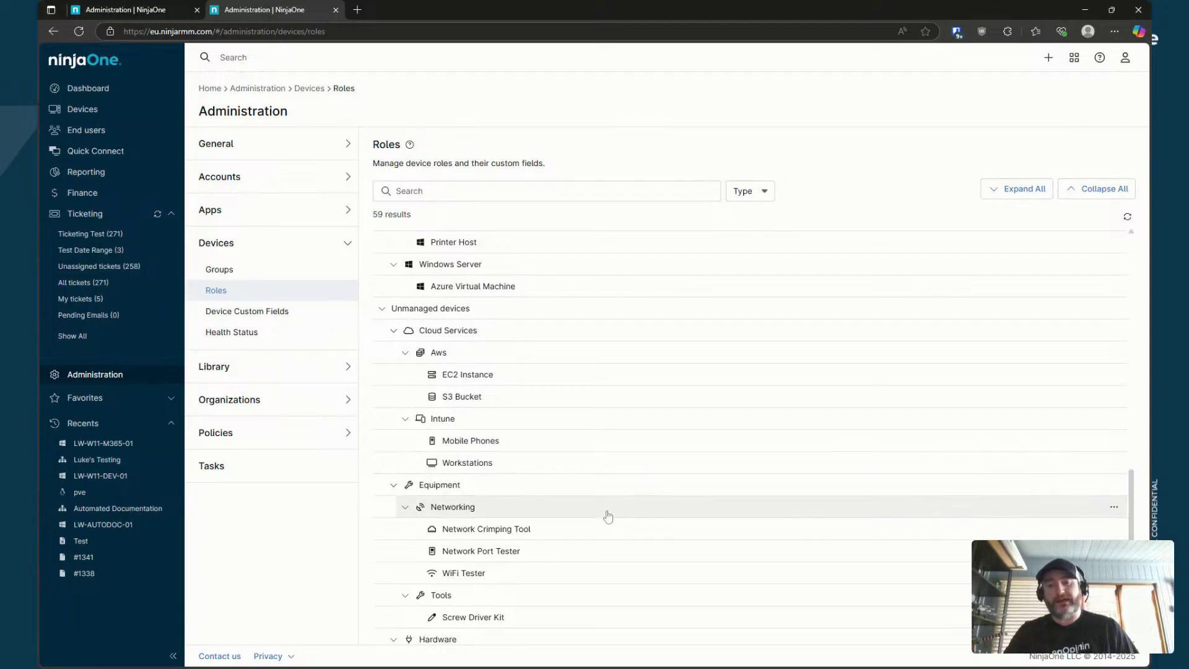
pyautogui.scroll(4, 600, 518)
pyautogui.scroll(3, 558, 334)
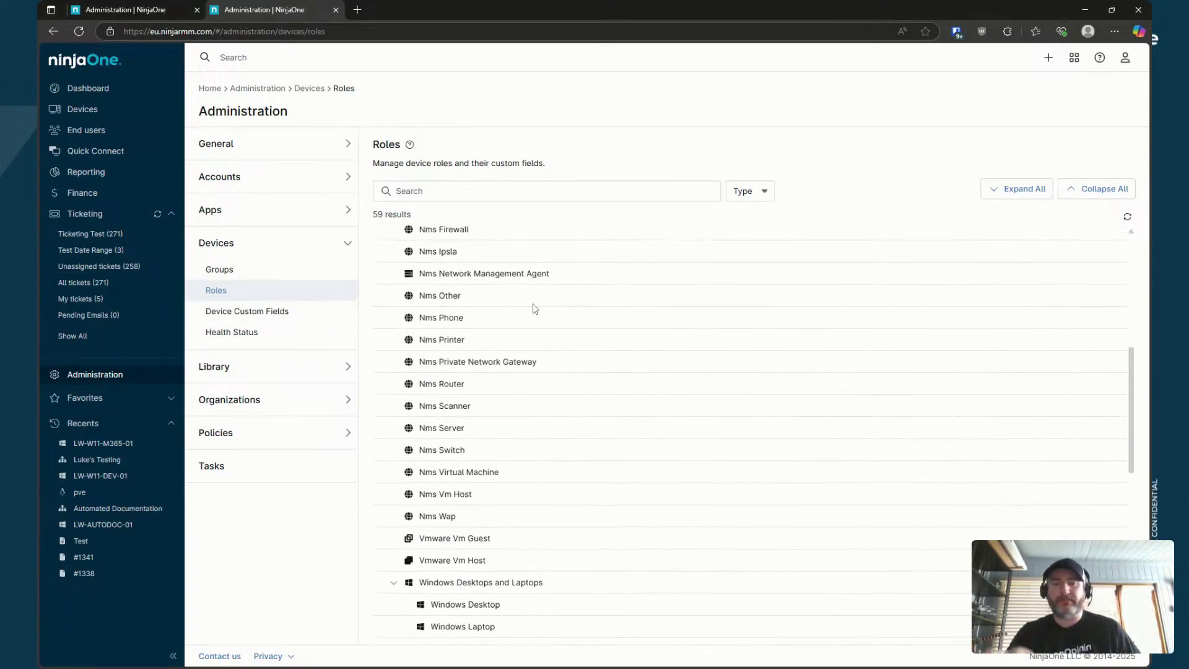
pyautogui.scroll(-3, 512, 381)
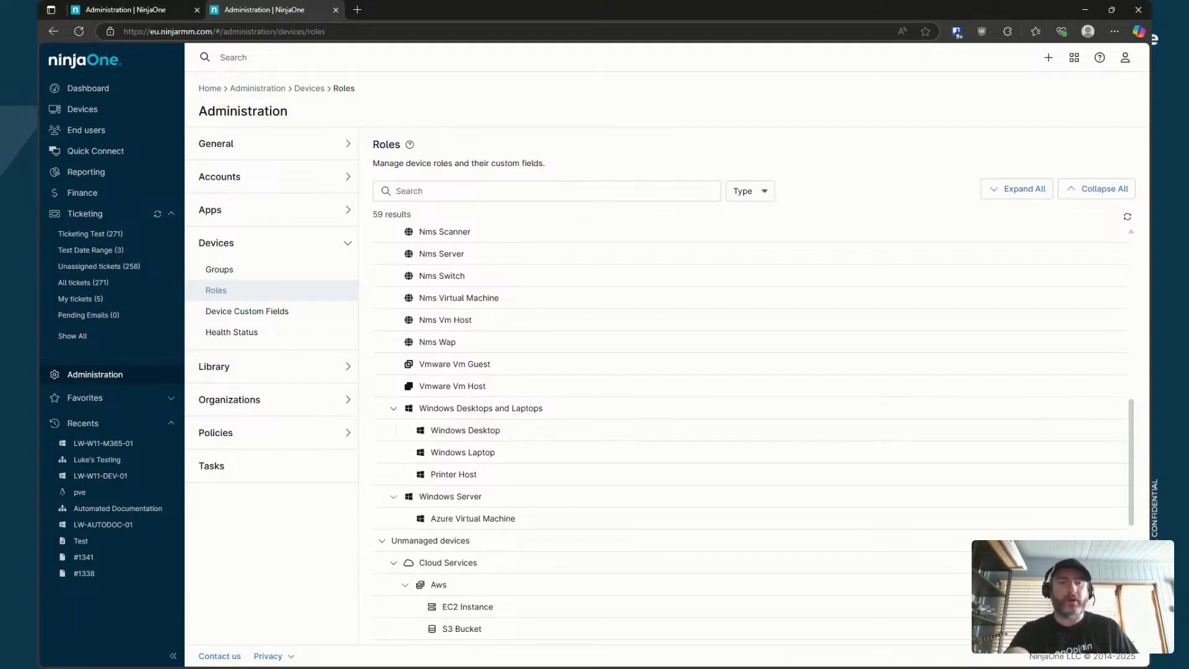
# Check the actions offered for the Windows Desktop, Windows Desktops and Laptops, and WiFi Tester roles
pyautogui.click(1117, 430)
pyautogui.click(1113, 408)
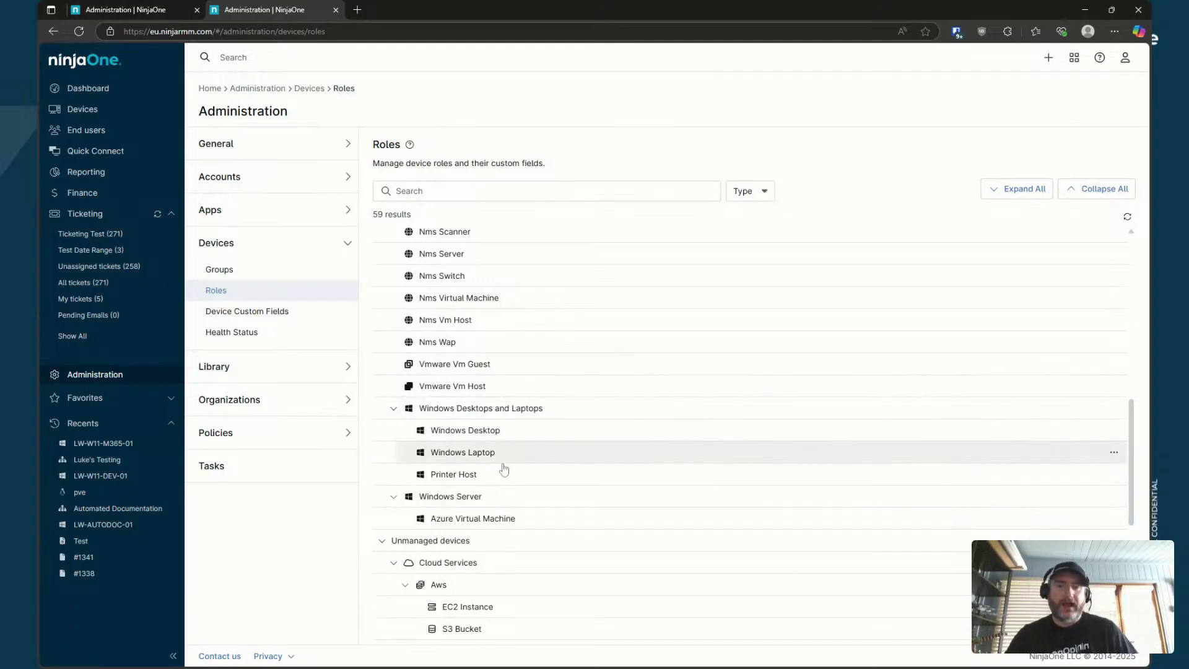
pyautogui.scroll(-3, 539, 435)
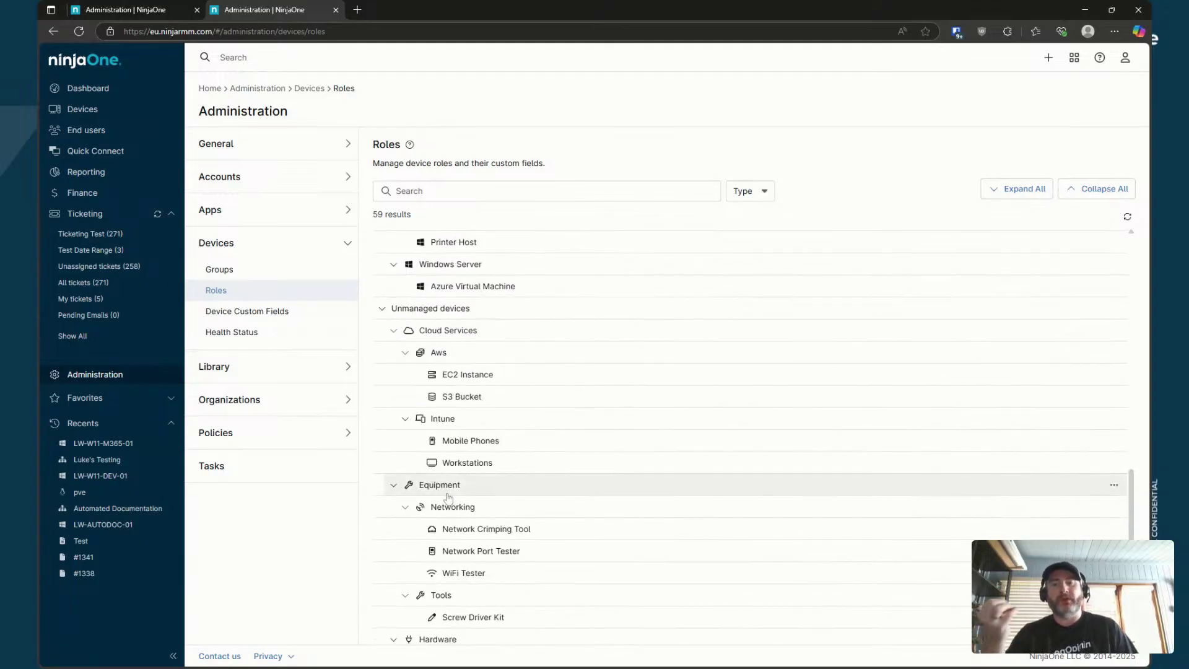
pyautogui.scroll(-2, 571, 555)
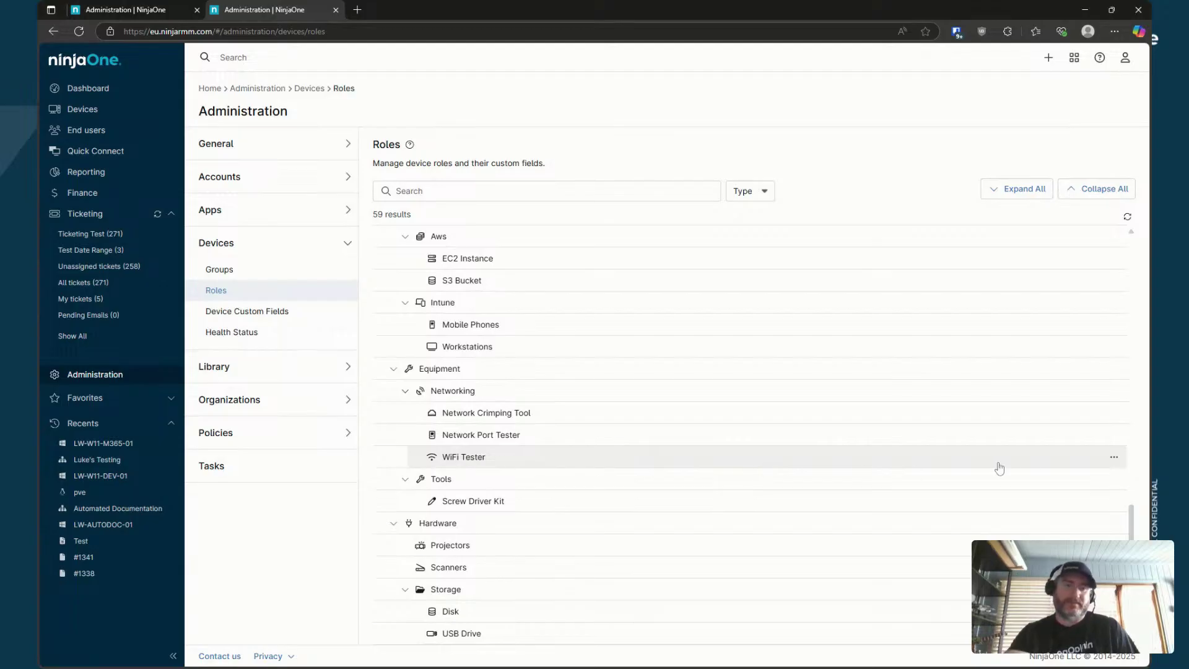
pyautogui.moveTo(1113, 459)
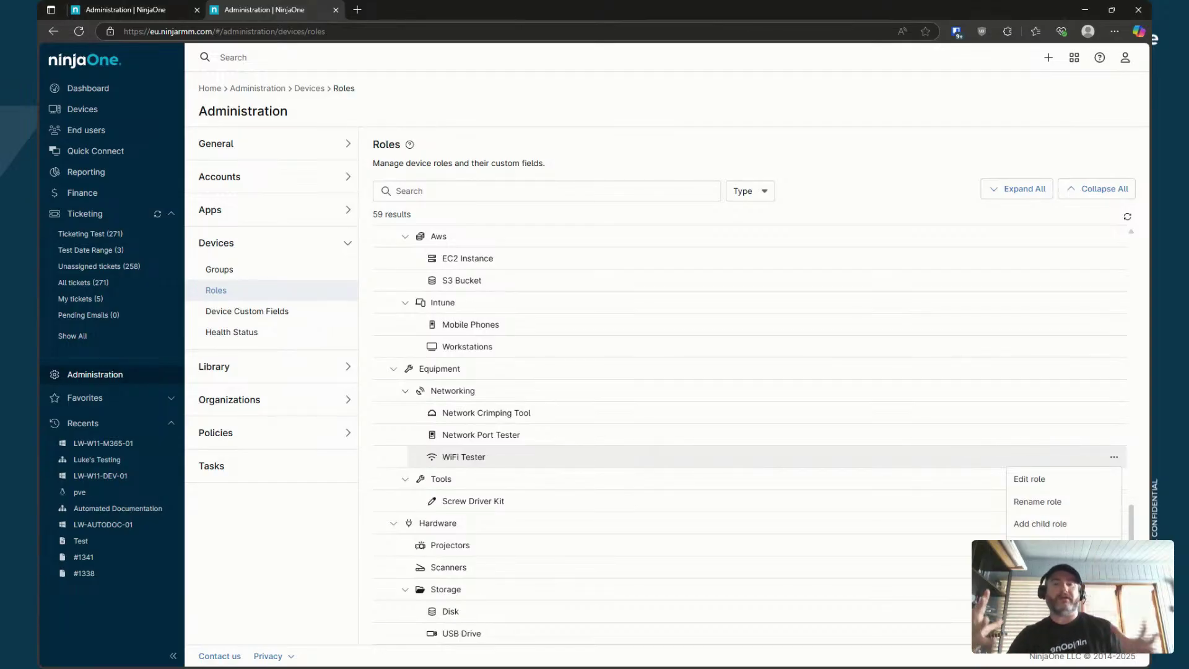
# Review the unmanaged device roles down to Storage, collapsing and re-expanding the Hardware group
pyautogui.scroll(3, 836, 340)
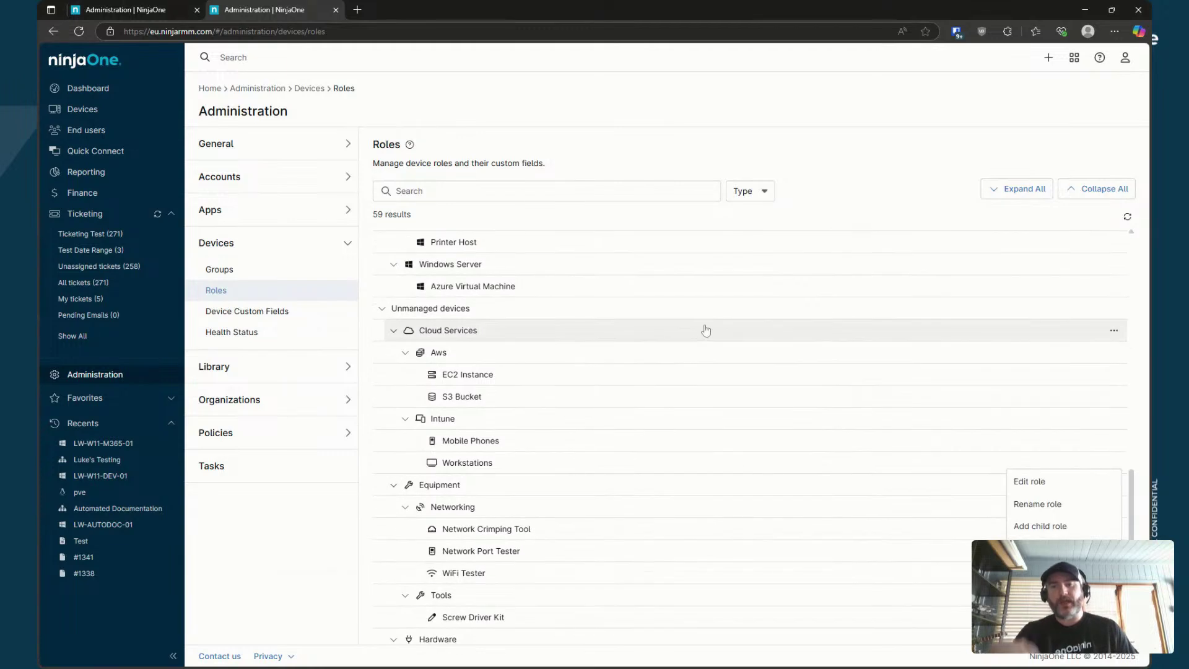
pyautogui.scroll(-3, 666, 440)
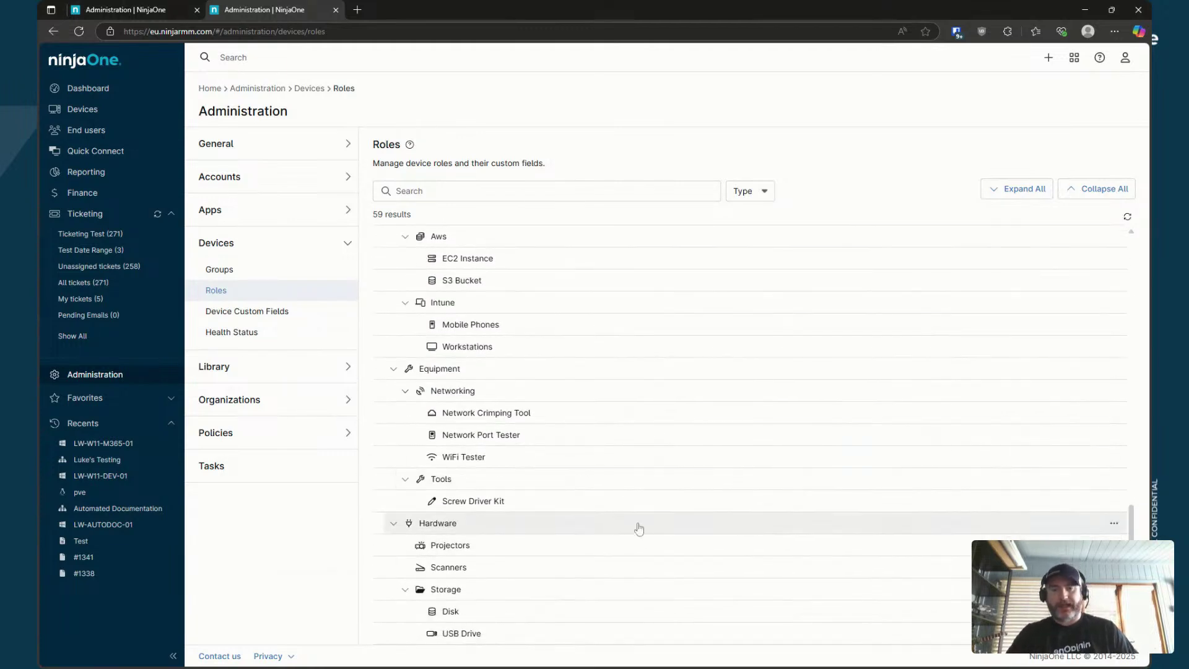
pyautogui.click(639, 529)
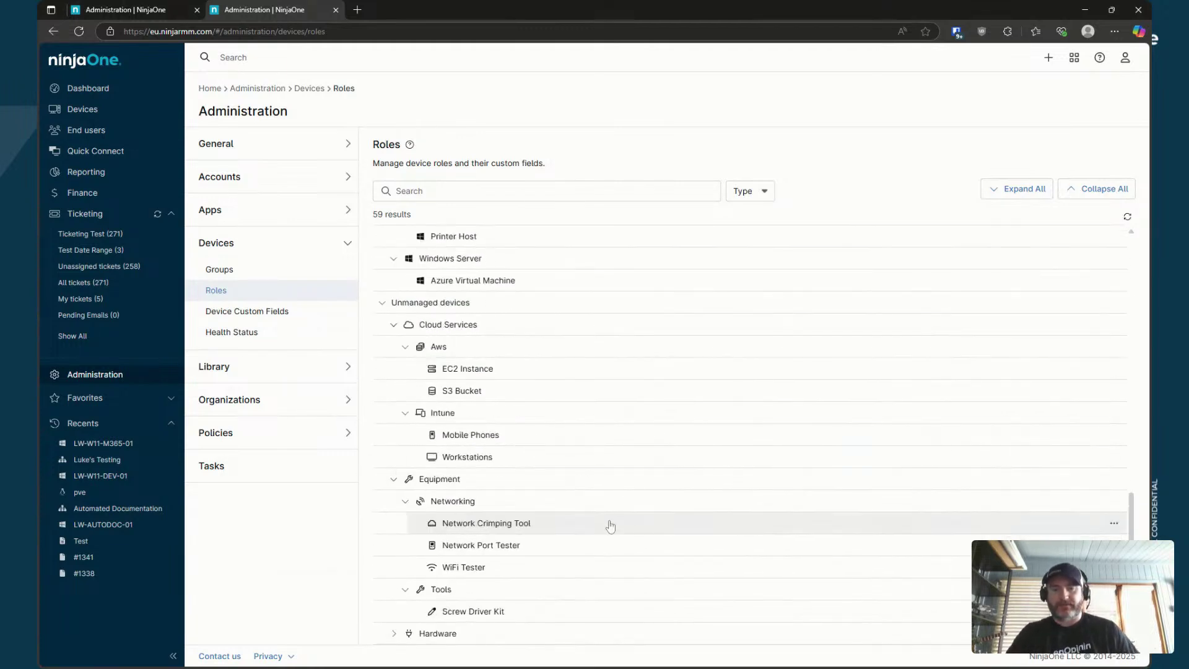
pyautogui.click(394, 633)
pyautogui.scroll(-2, 639, 497)
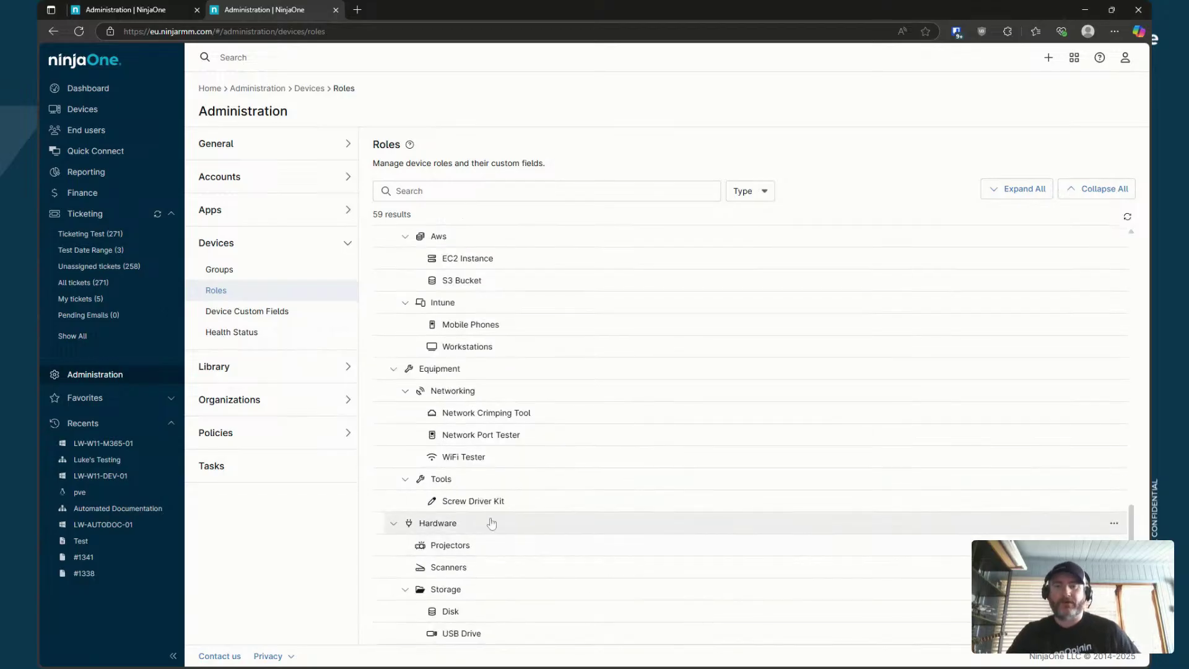
pyautogui.scroll(6, 615, 364)
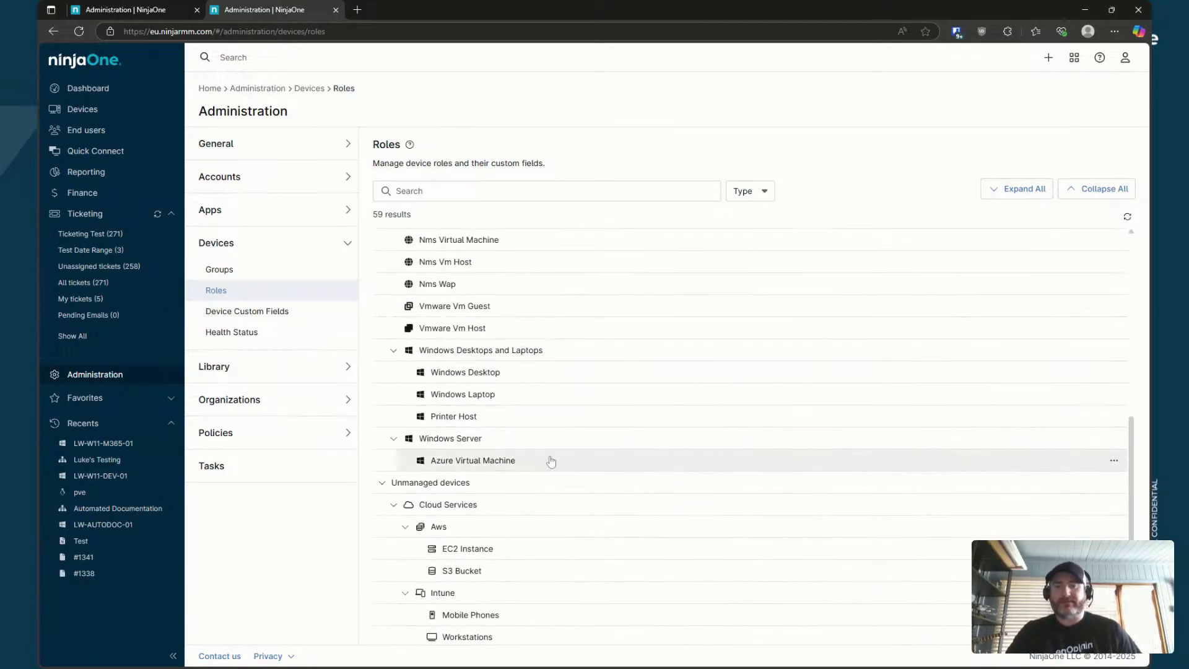
pyautogui.scroll(-6, 583, 524)
pyautogui.scroll(-1, 584, 523)
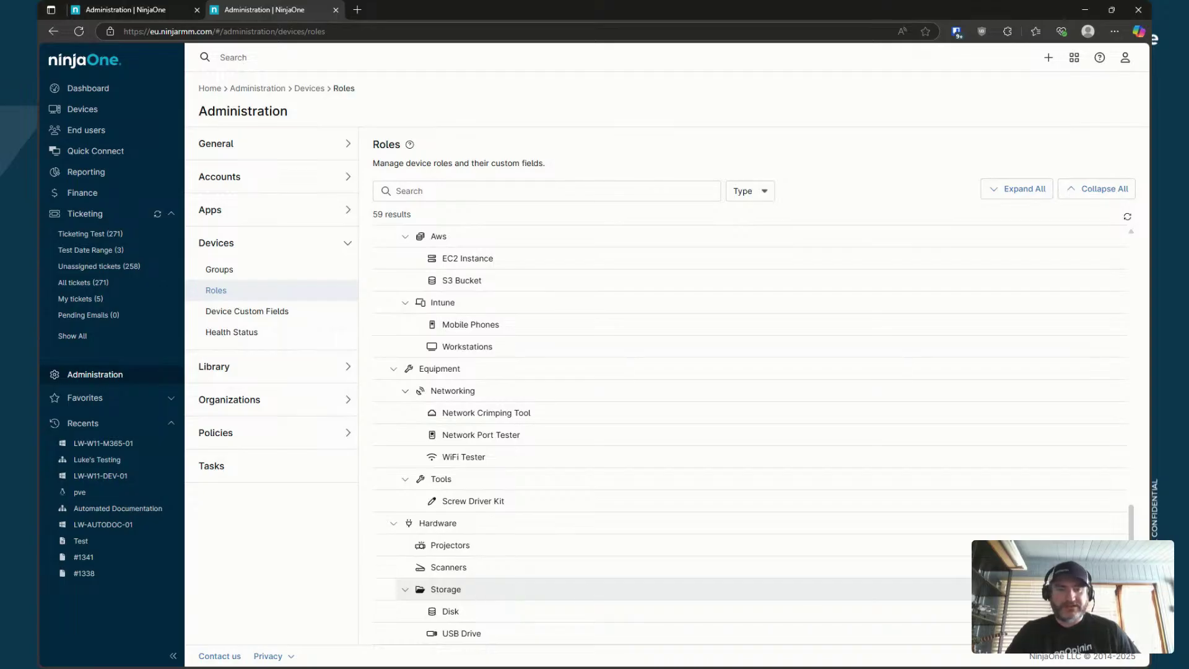
# Add a new Checkbox custom field labelled Has PII to the Storage role's default fields and save the role
pyautogui.click(1028, 589)
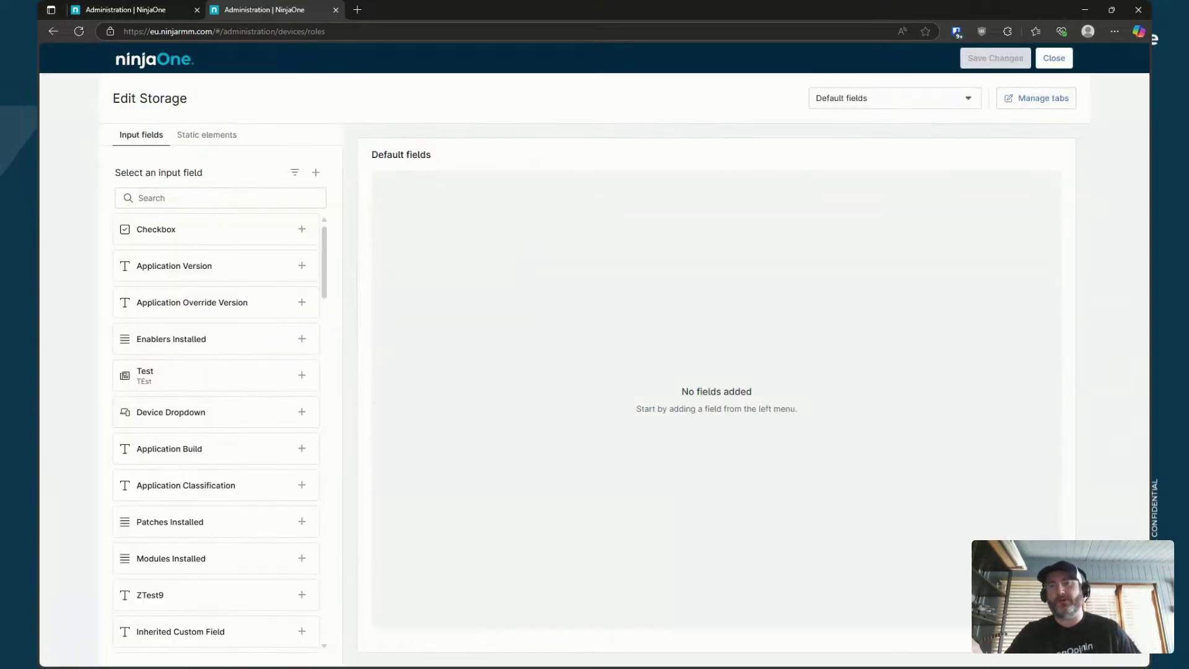
pyautogui.click(316, 172)
pyautogui.click(585, 360)
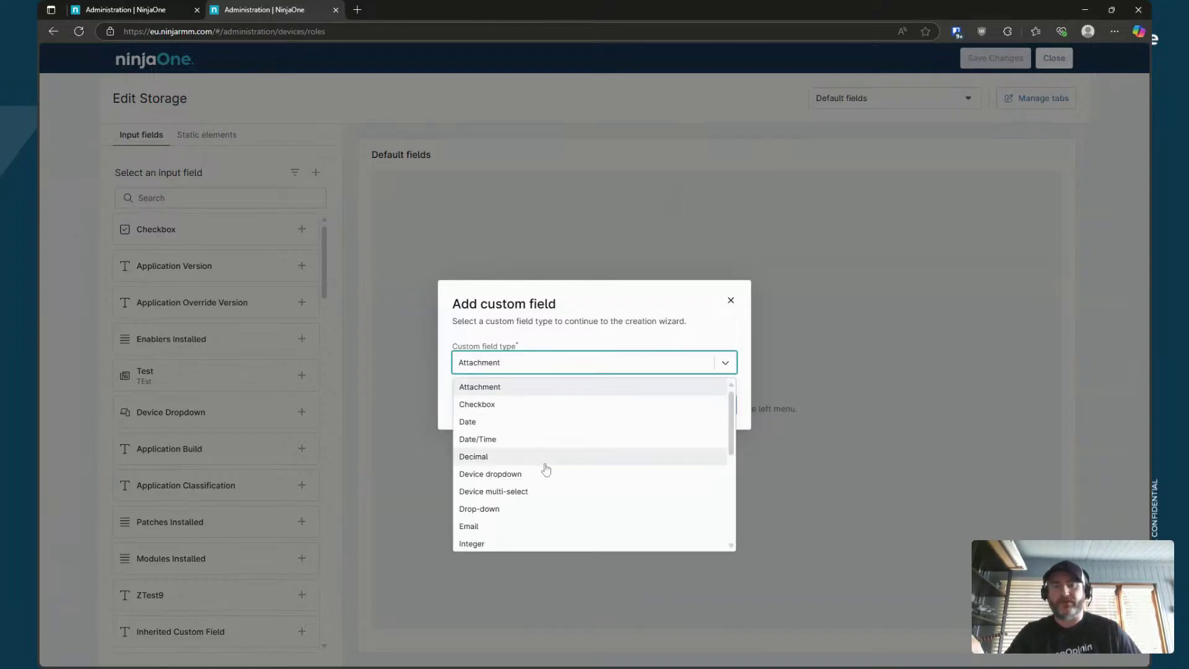
pyautogui.click(531, 404)
pyautogui.click(711, 404)
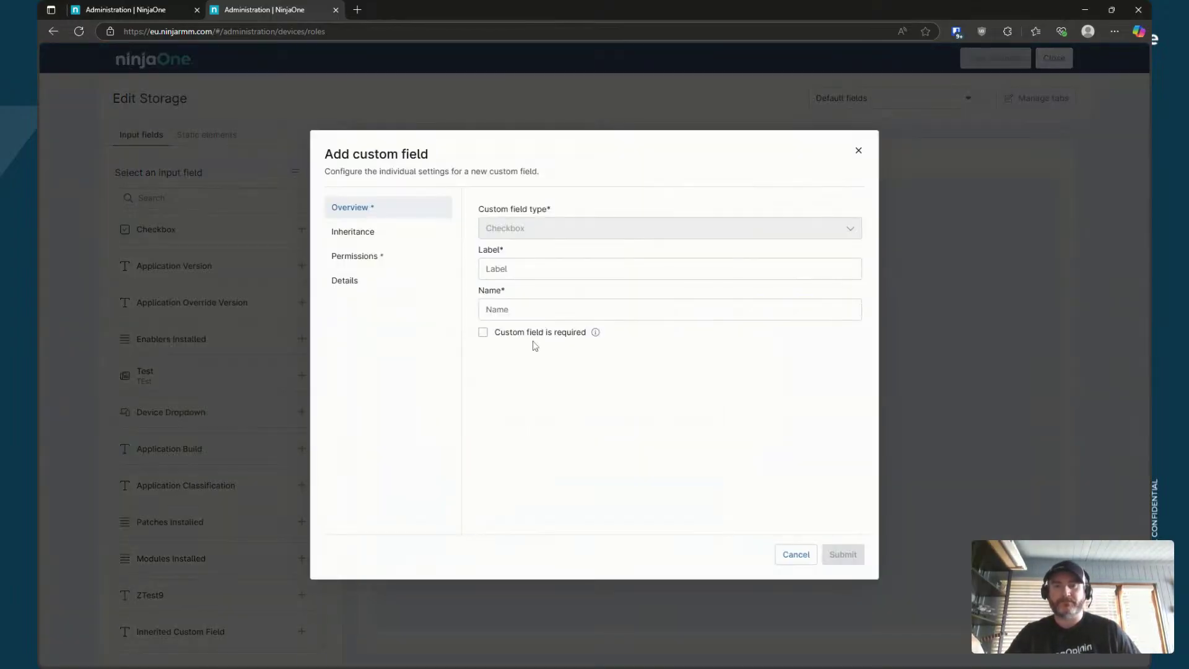
pyautogui.click(669, 268)
pyautogui.write('Has PII')
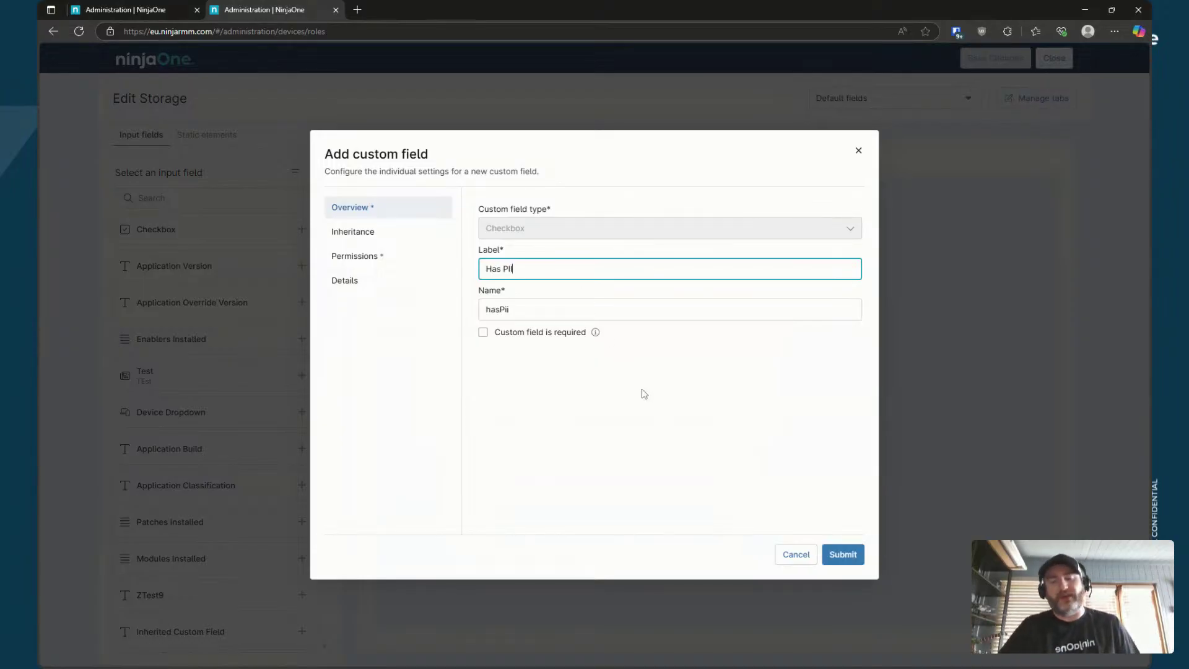
pyautogui.click(842, 554)
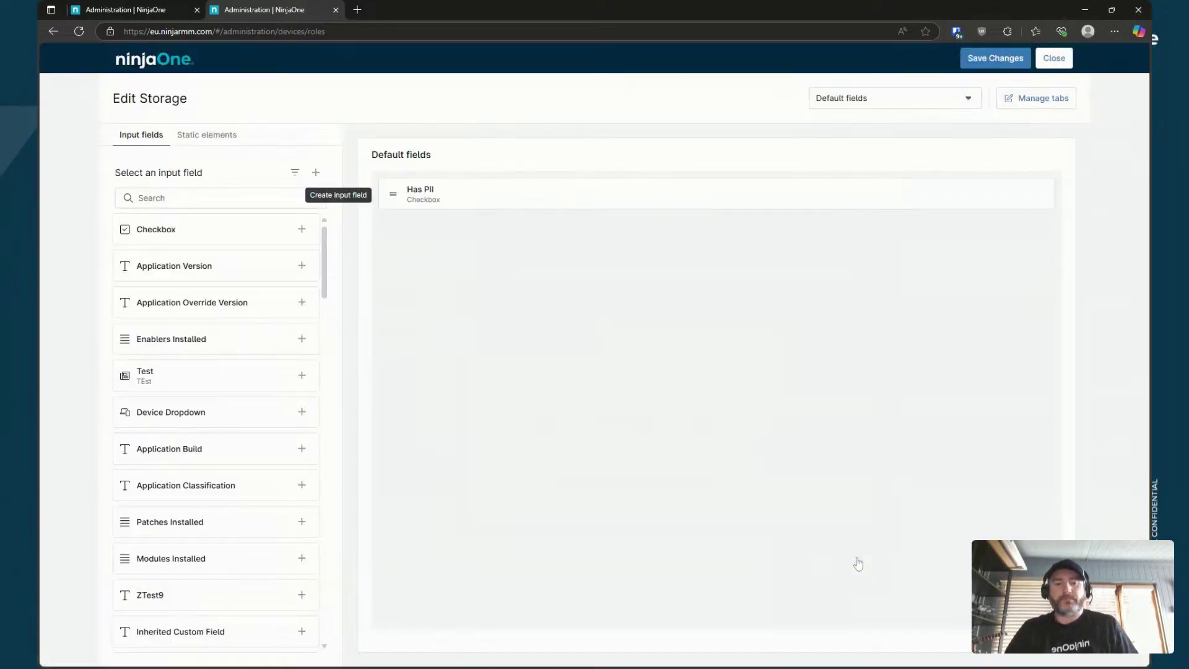
pyautogui.click(995, 58)
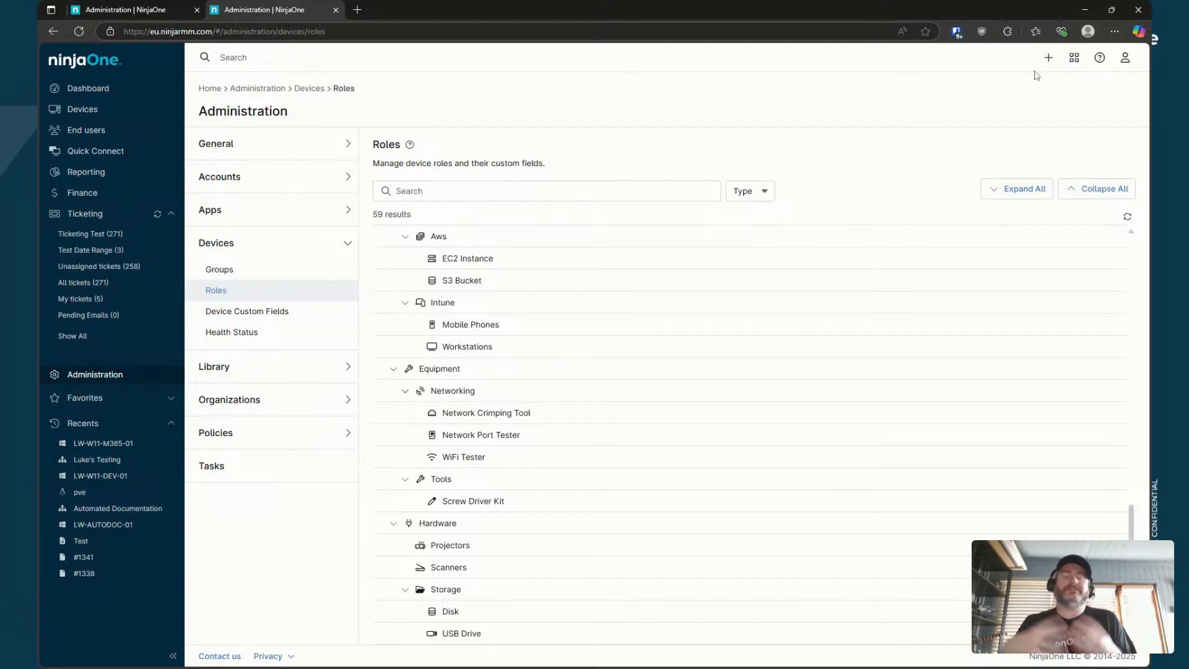
# Start adding an unmanaged device from scratch and select the USB Drive role under Hardware > Storage
pyautogui.click(1048, 57)
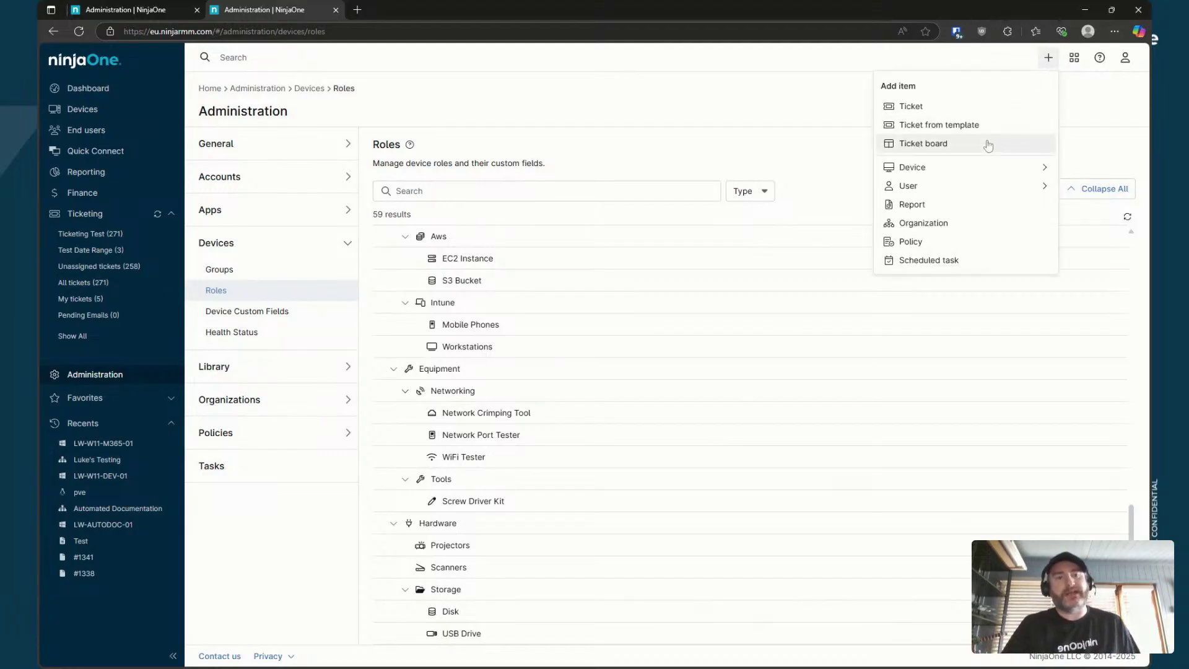
pyautogui.click(949, 174)
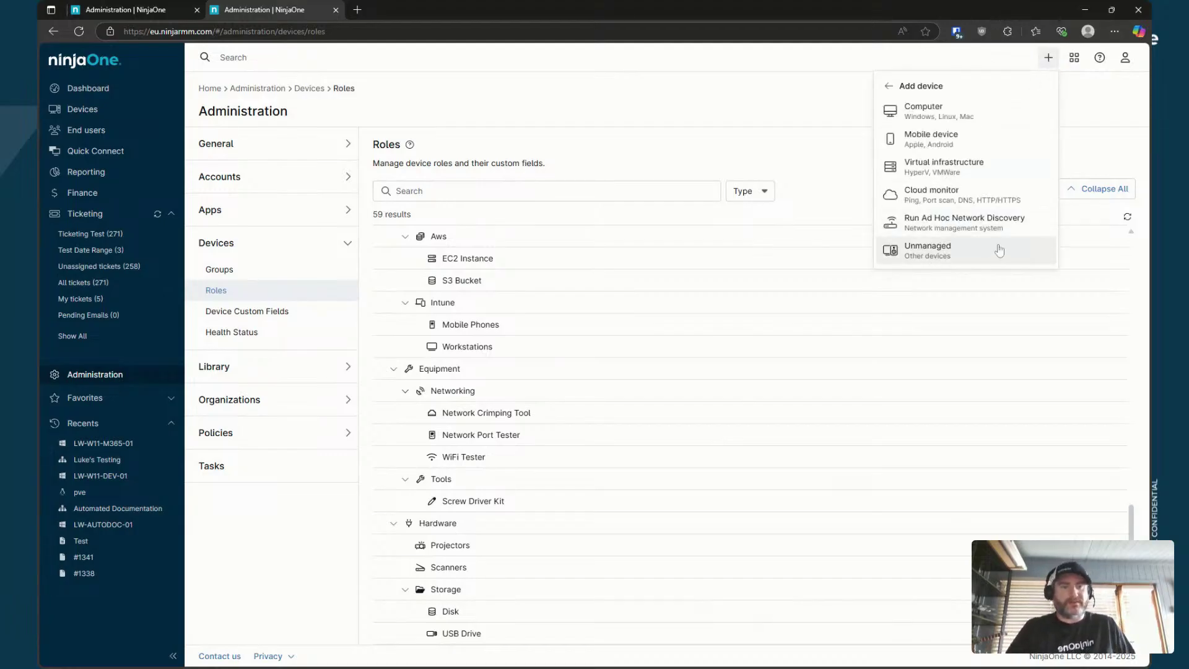
pyautogui.click(893, 253)
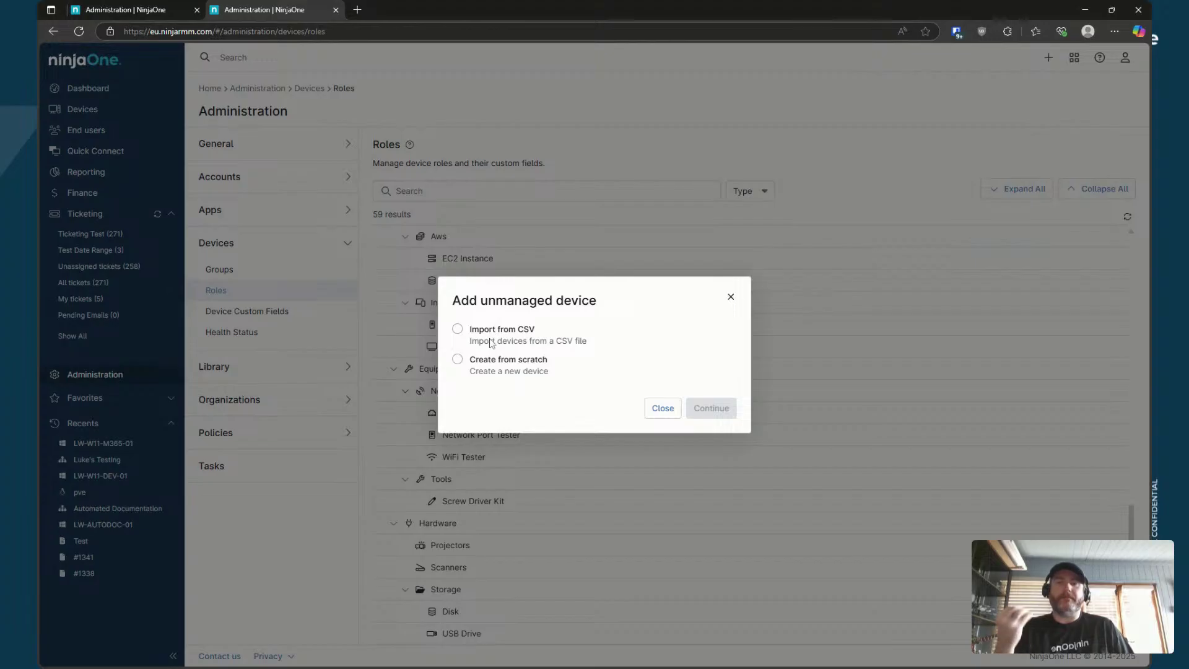
pyautogui.click(489, 363)
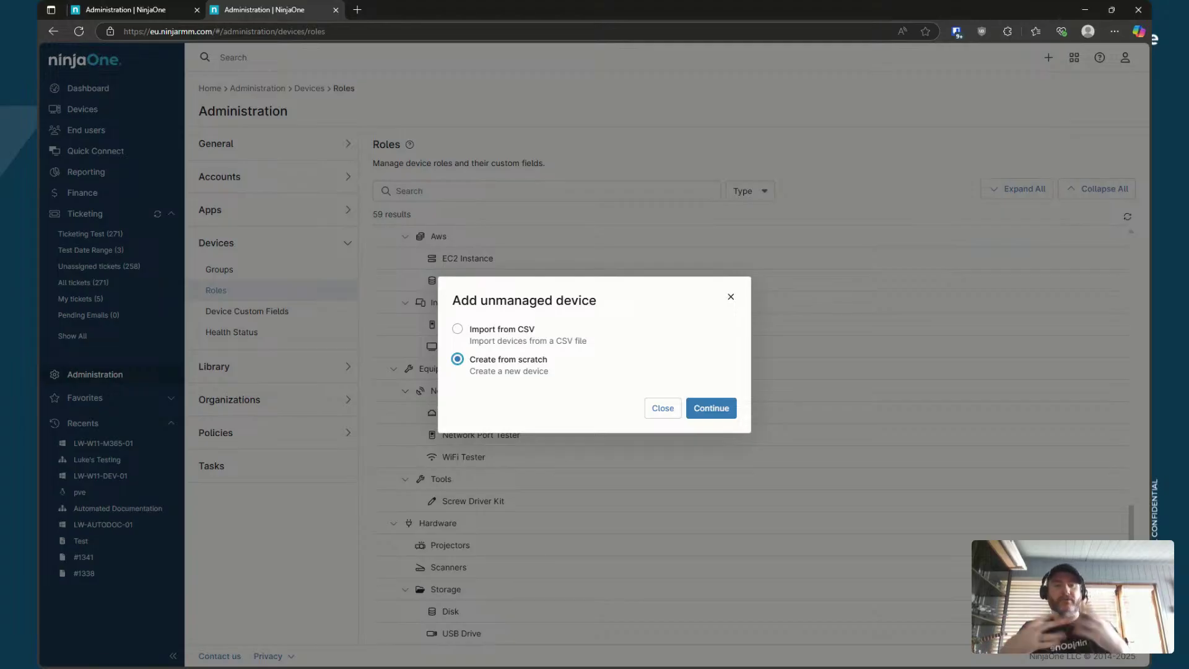
pyautogui.click(535, 329)
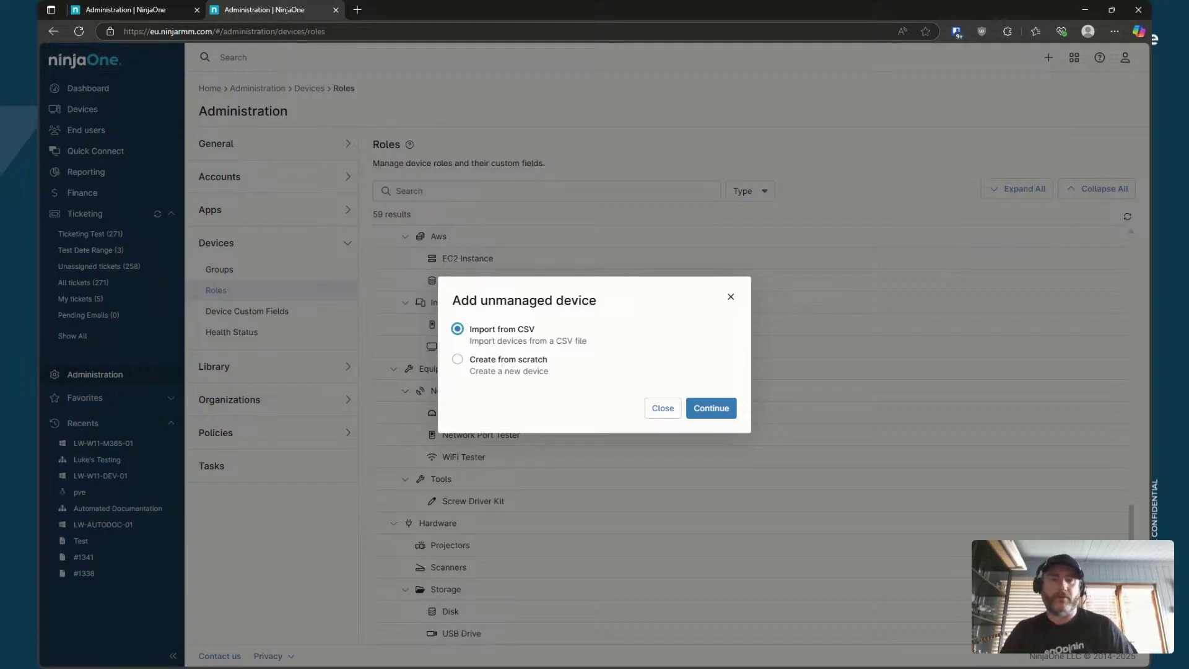
pyautogui.click(514, 360)
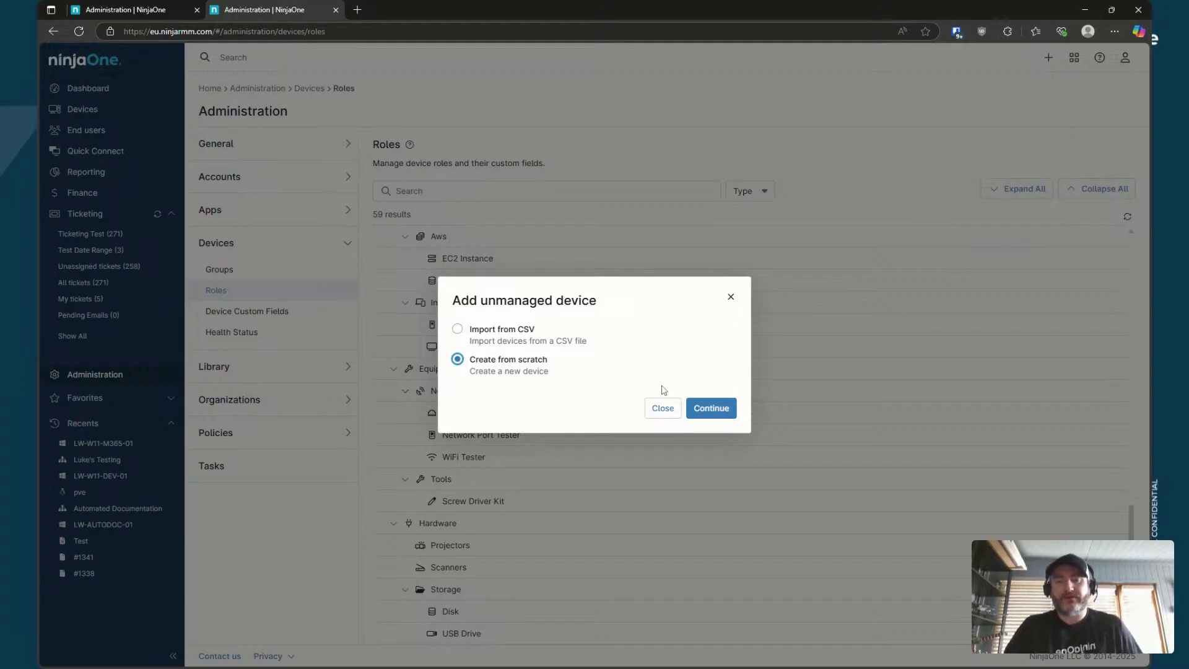
pyautogui.click(720, 405)
pyautogui.click(489, 339)
pyautogui.click(563, 404)
pyautogui.scroll(-1, 587, 416)
pyautogui.click(586, 417)
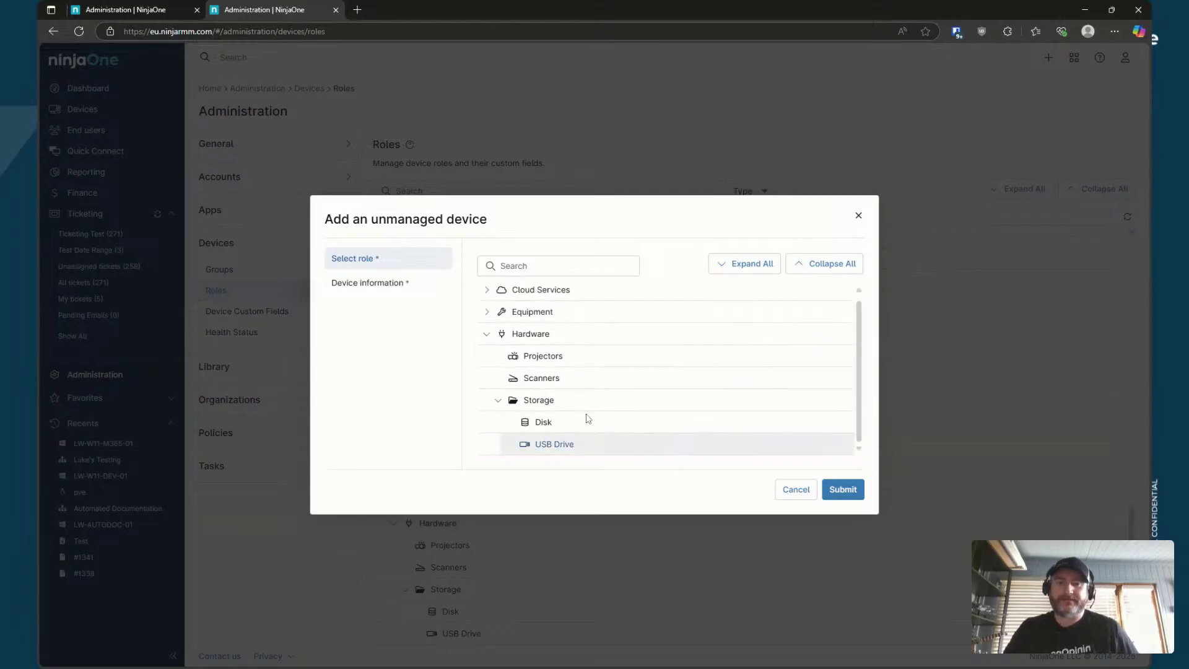
# Name the device Lukes USB and set its organization to Luke's Testing and its location to AAA Location
pyautogui.click(371, 283)
pyautogui.write('Lukes USB')
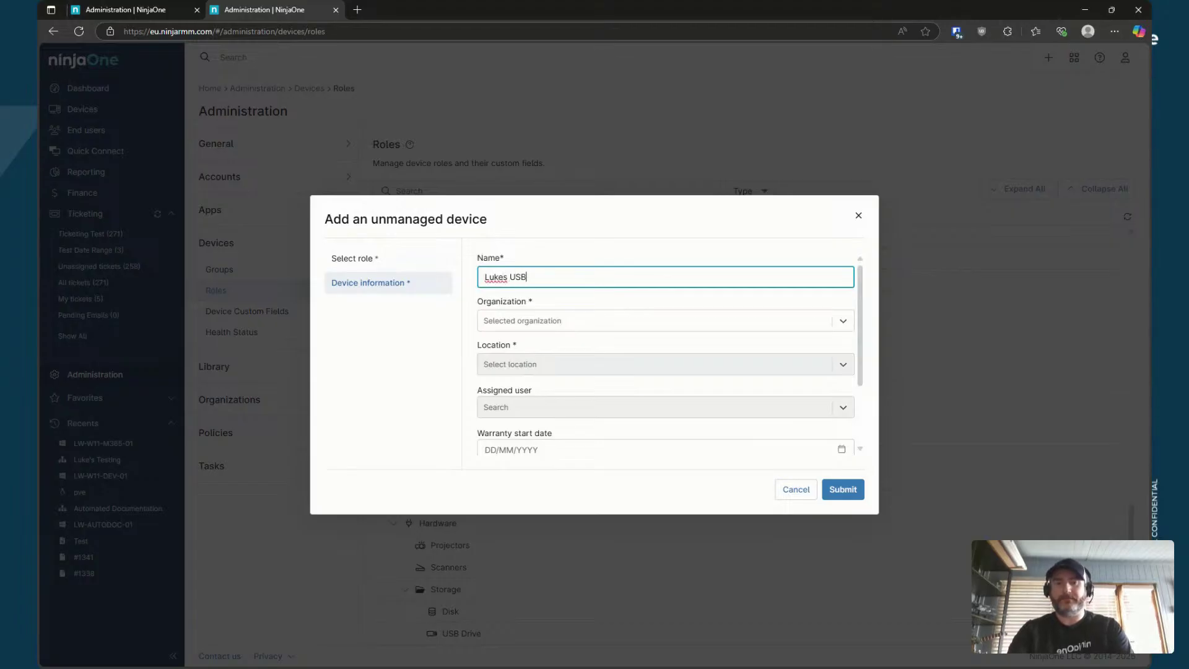
pyautogui.click(638, 313)
pyautogui.write('Luke')
pyautogui.click(584, 363)
pyautogui.scroll(-2, 604, 310)
# Set the device's assigned user to the first Testing end-user account, replacing the technician picked in error
pyautogui.click(604, 312)
pyautogui.write('Luke White')
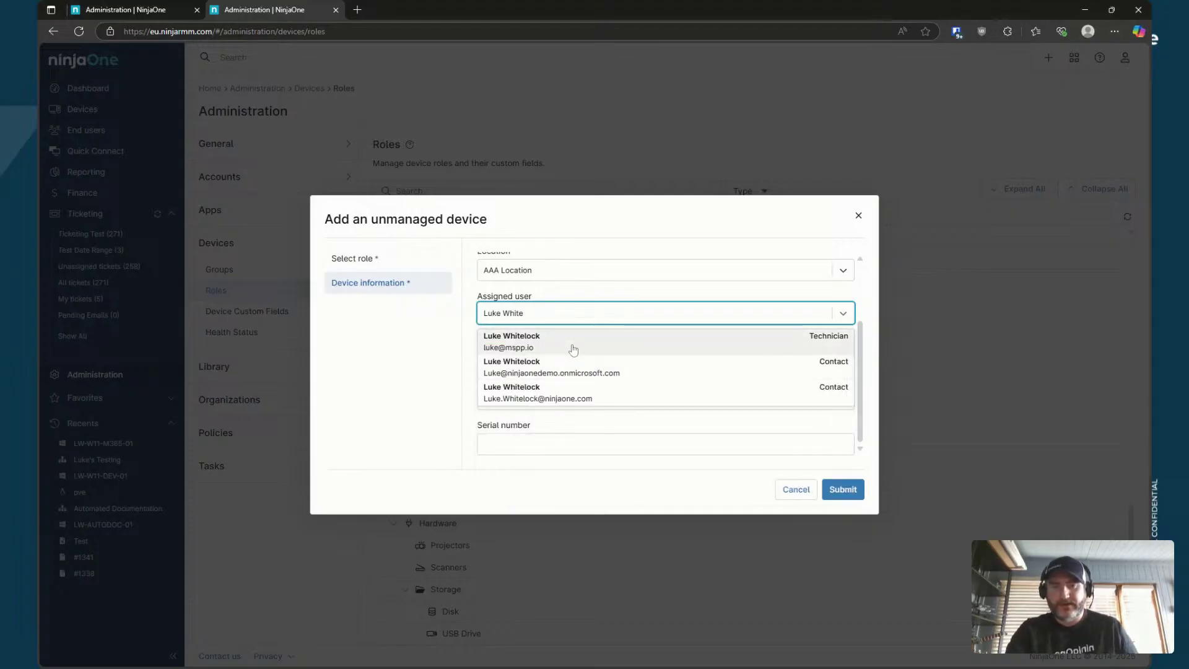
pyautogui.click(574, 350)
pyautogui.click(555, 320)
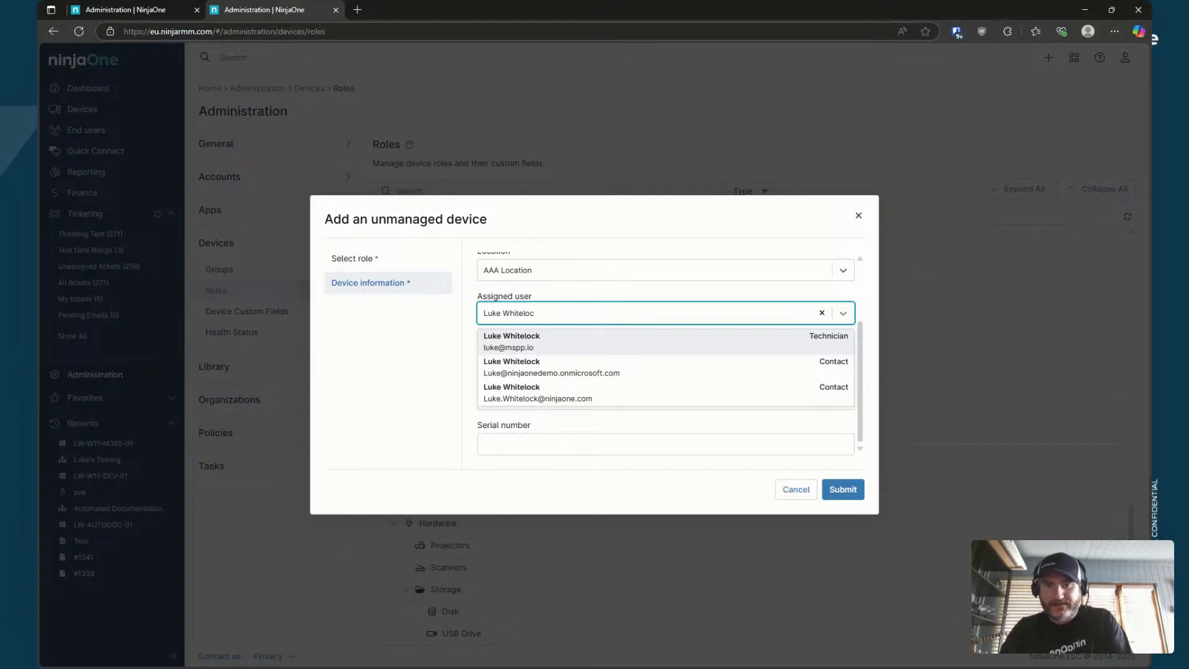
pyautogui.press('BackSpace')
pyautogui.press('BackSpace')
pyautogui.press('BackSpace')
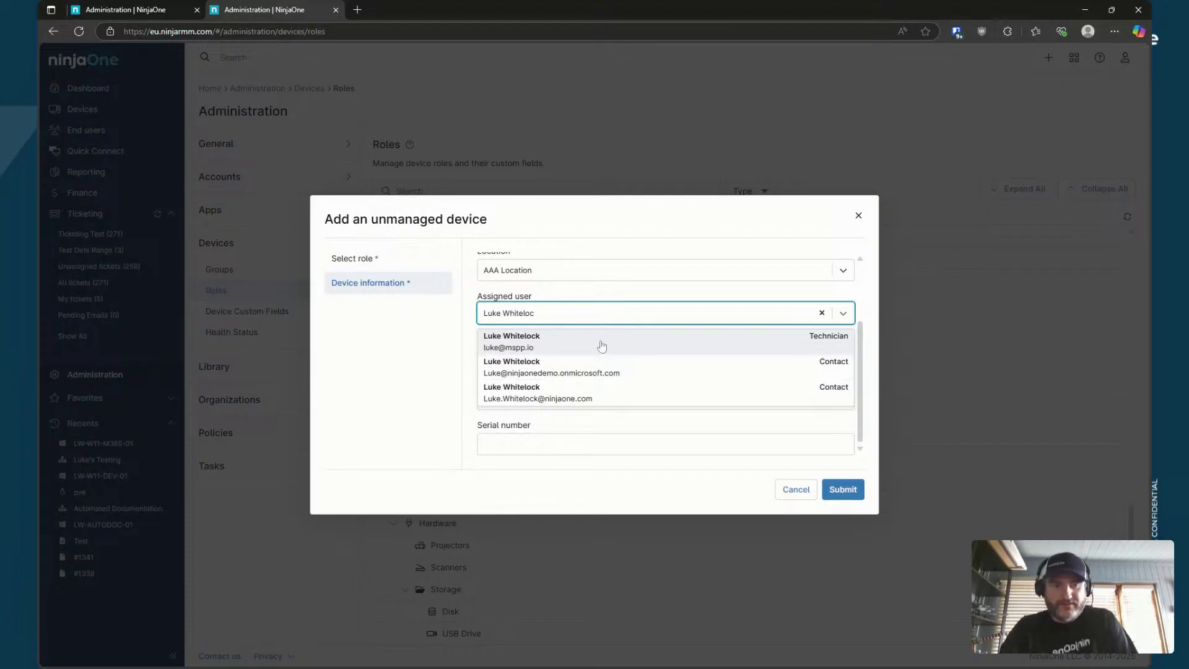
pyautogui.press('BackSpace')
pyautogui.press('BackSpace')
pyautogui.press('BackSpace')
pyautogui.press('BackSpace')
pyautogui.press('BackSpace')
pyautogui.press('BackSpace')
pyautogui.press('BackSpace')
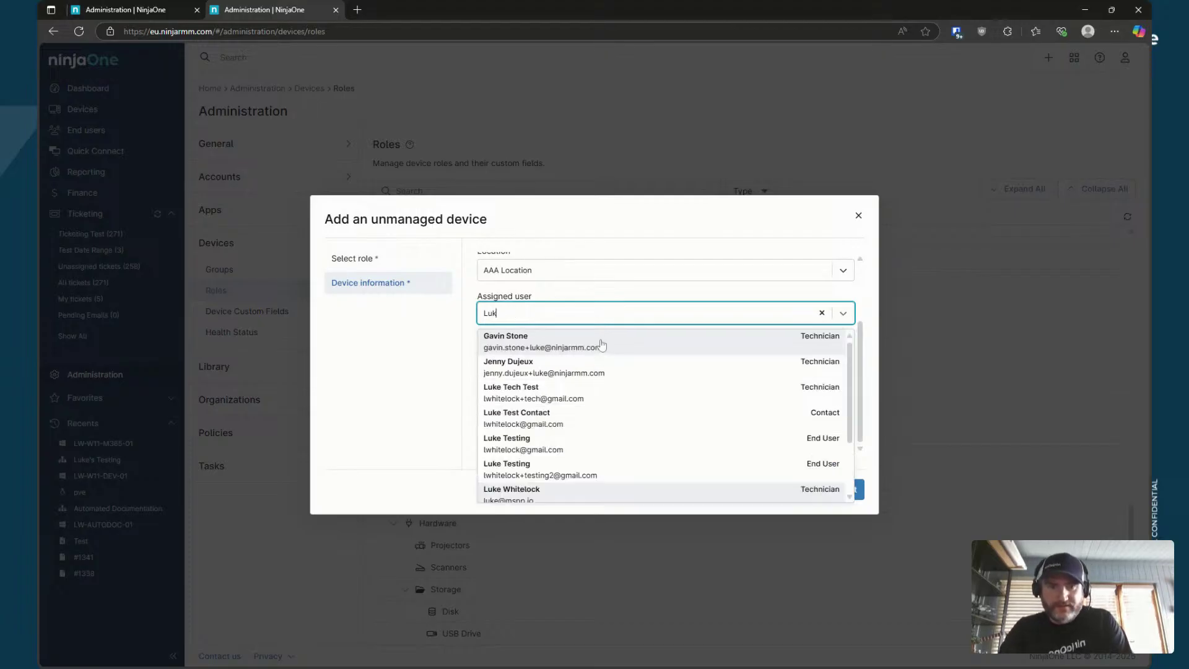
pyautogui.click(589, 444)
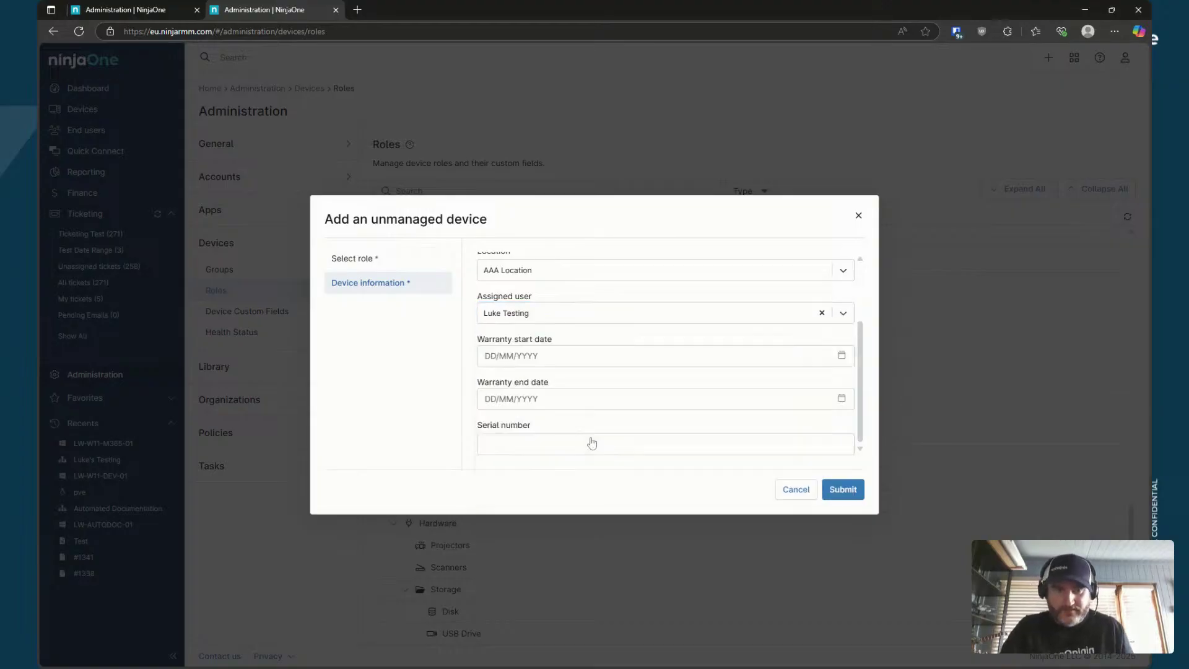
# Enter ABCDEF as the serial number, leave the warranty dates empty and submit the new unmanaged device
pyautogui.click(620, 356)
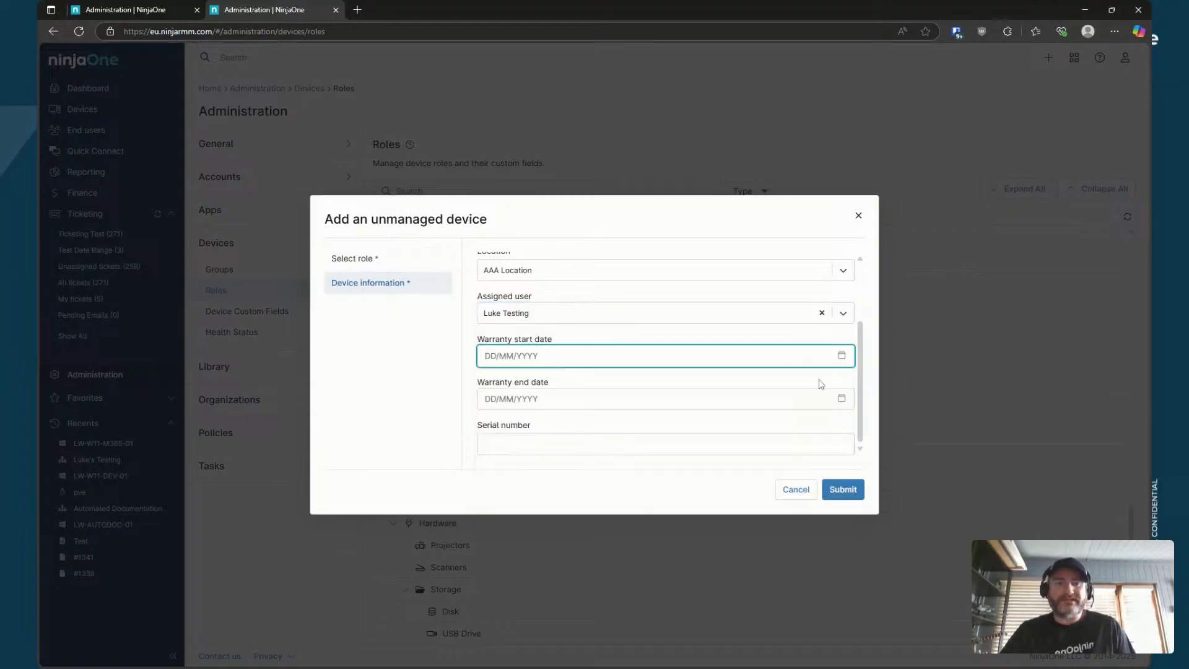
pyautogui.click(558, 445)
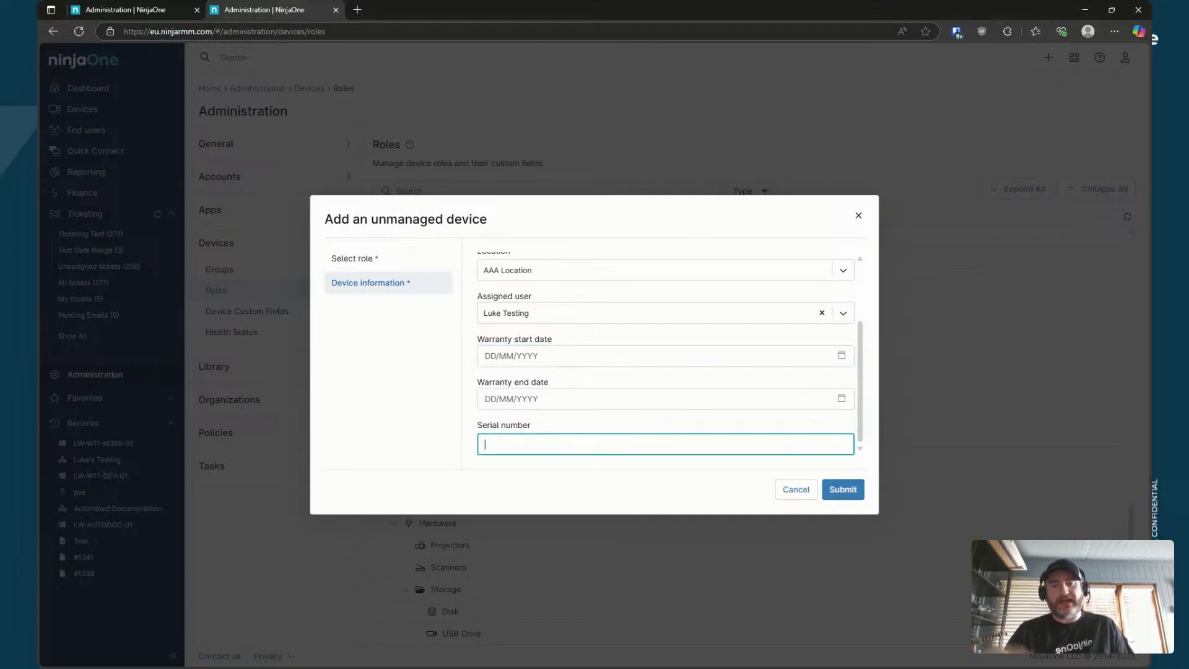
pyautogui.write('AB')
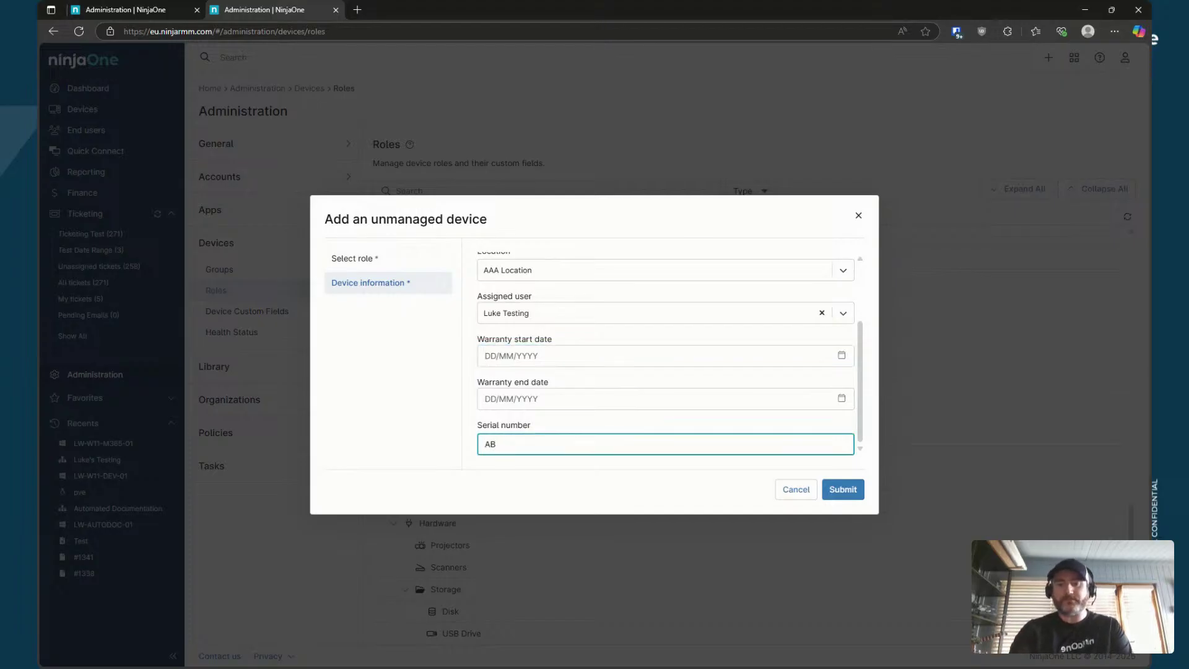
pyautogui.write('CDEF')
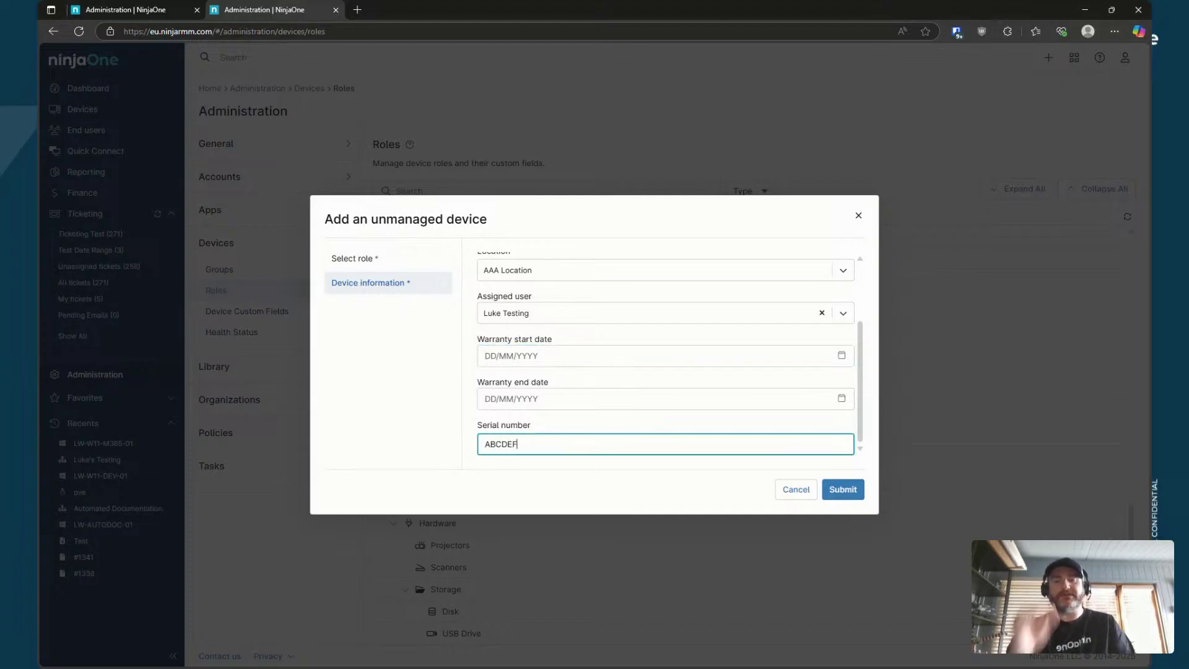
pyautogui.click(841, 490)
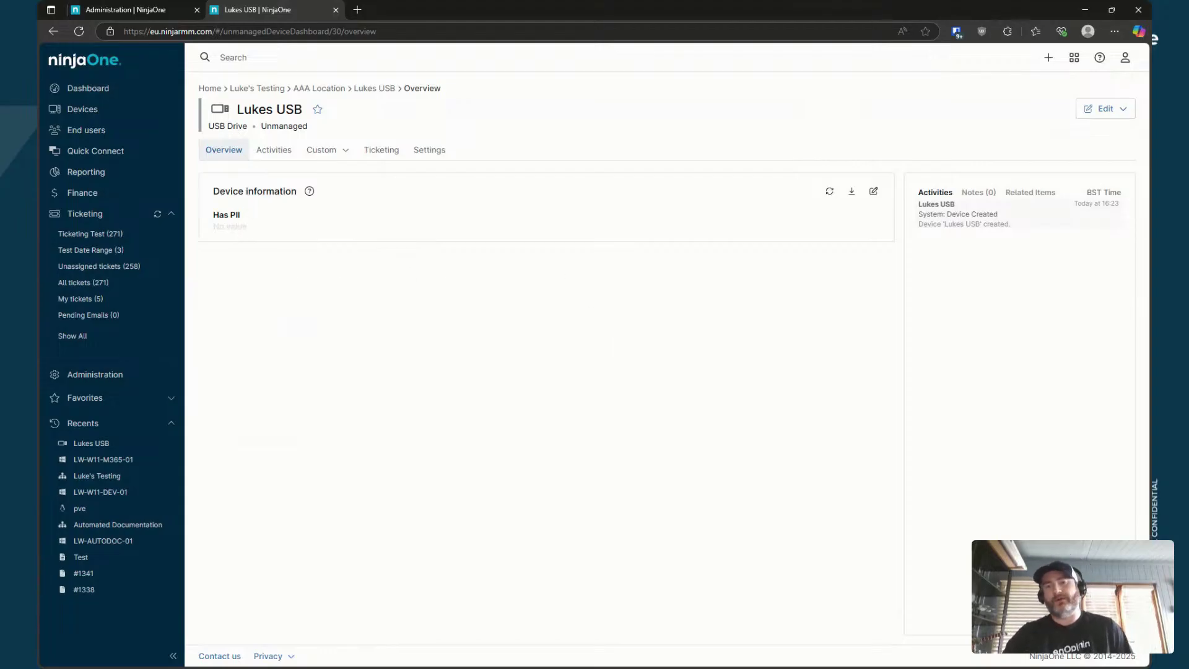
# Enable the Has PII custom field in the USB device's information and save it
pyautogui.click(873, 192)
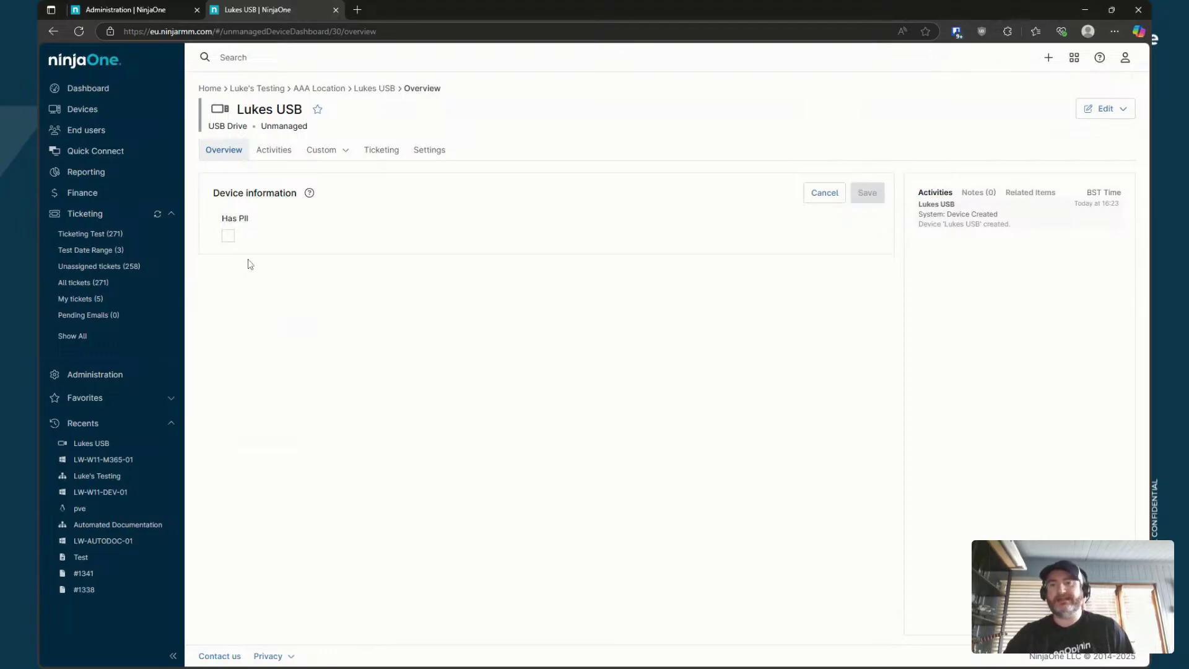
pyautogui.click(228, 235)
pyautogui.click(868, 193)
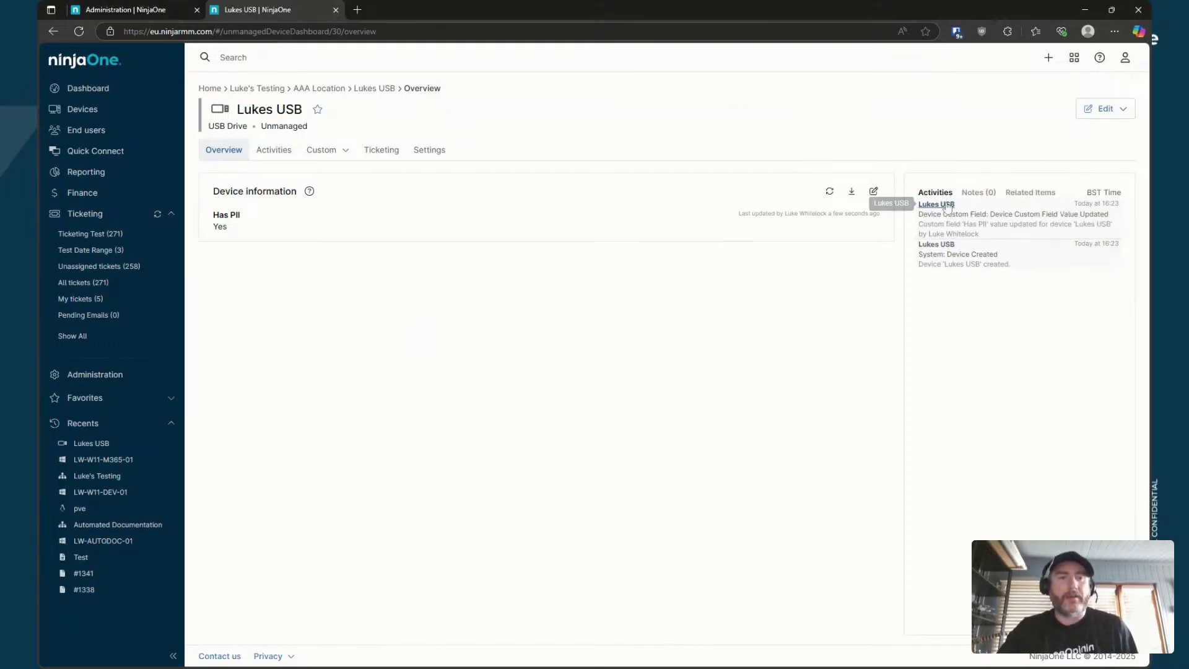
# Review the USB device's notes, related items, edit options and ticketing page, and return to its overview
pyautogui.click(979, 193)
pyautogui.click(1043, 192)
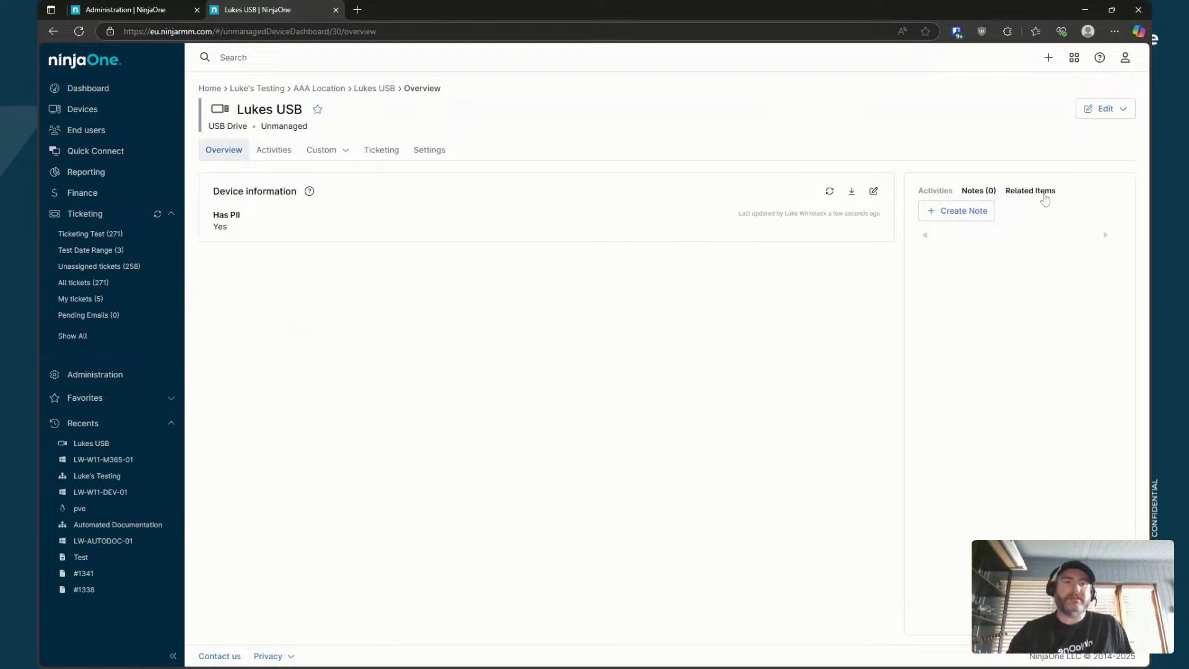
pyautogui.click(1114, 109)
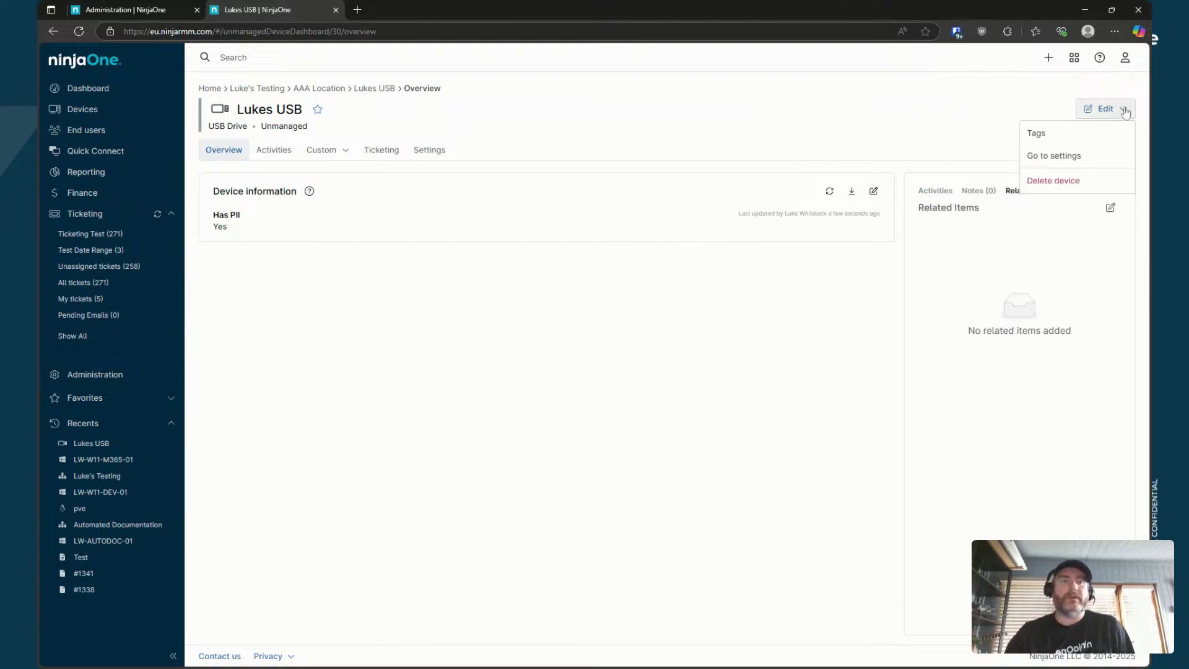
pyautogui.click(1079, 144)
pyautogui.click(666, 401)
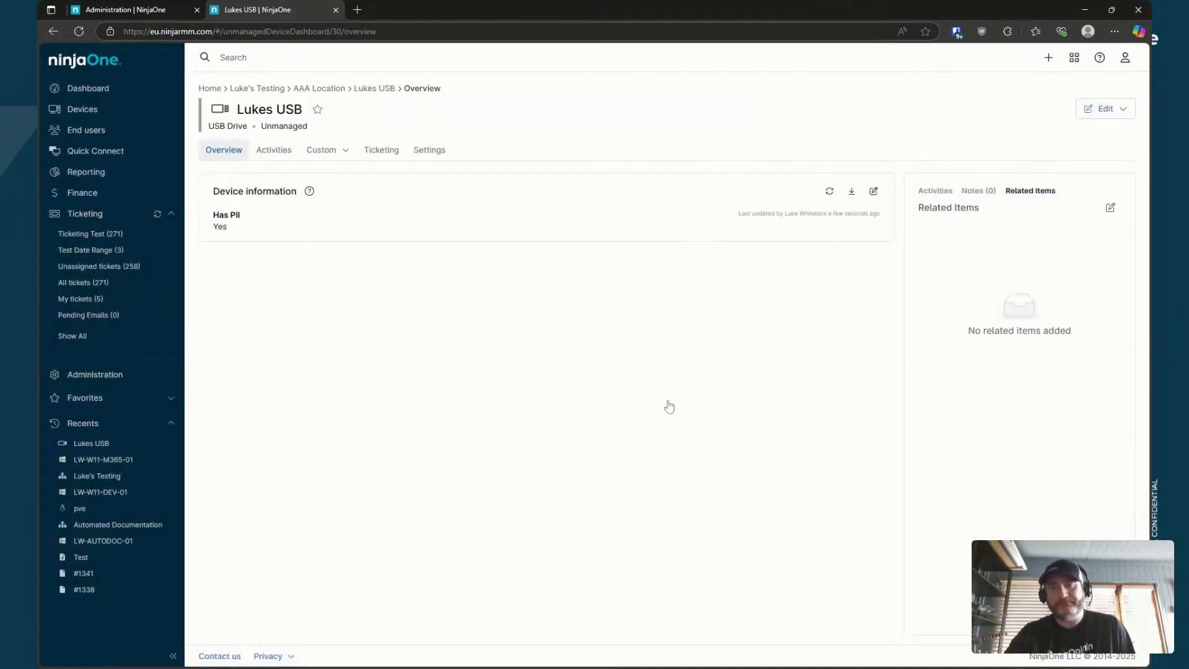
pyautogui.click(382, 150)
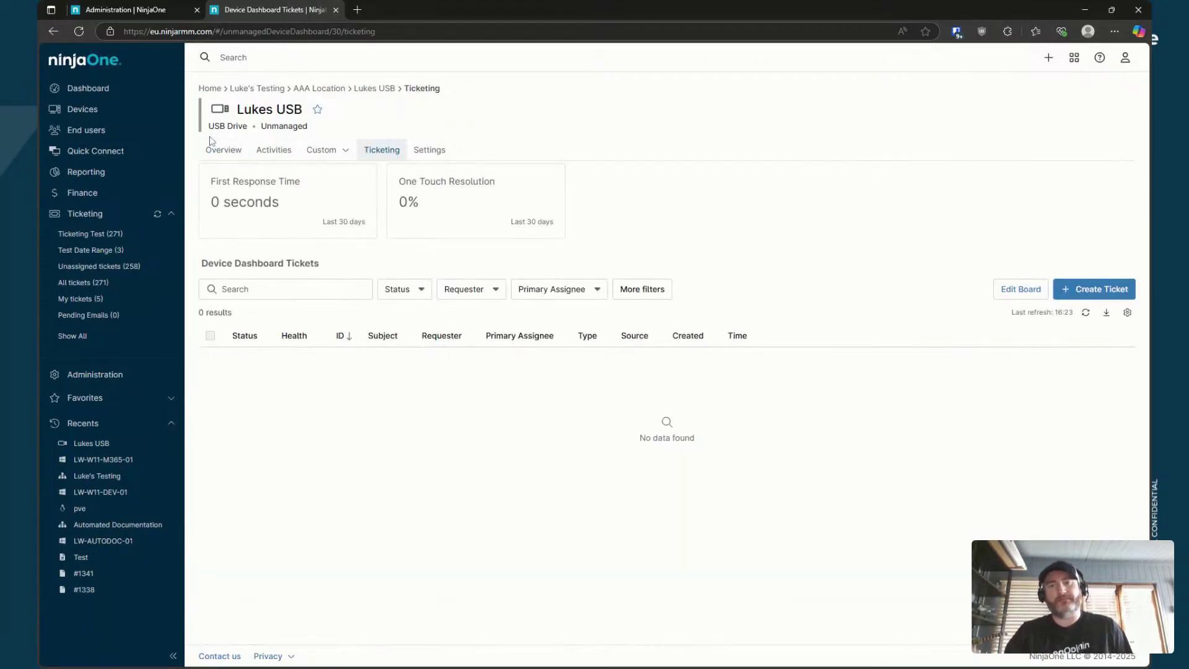
pyautogui.click(228, 152)
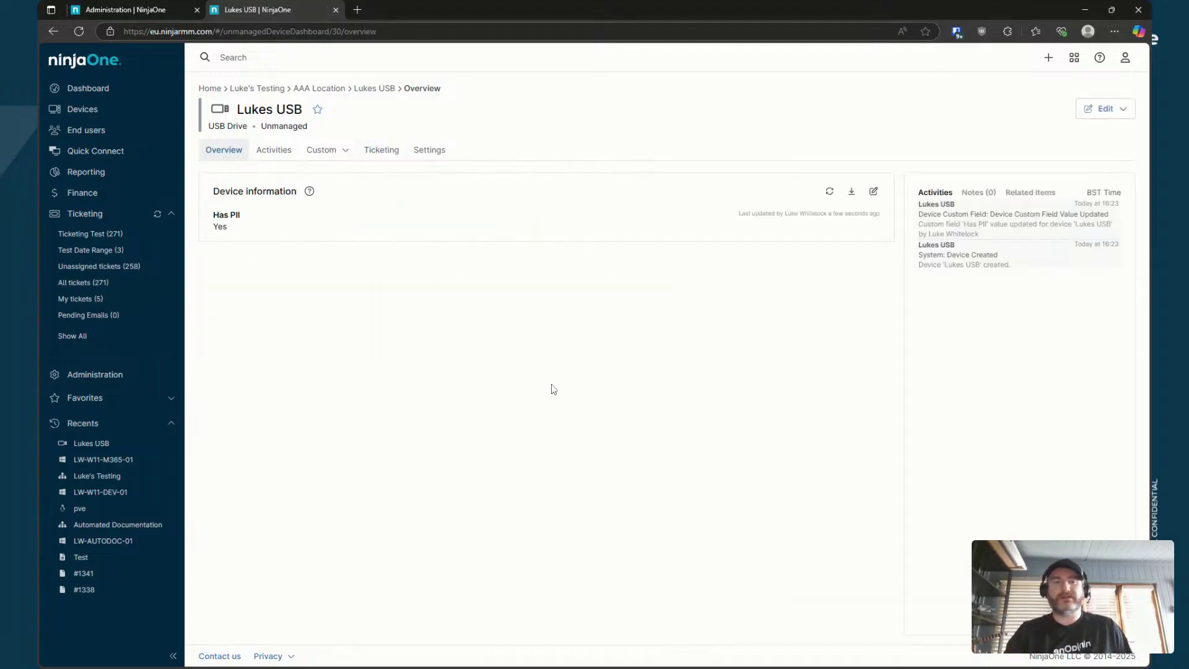
# Start a CSV import of unmanaged devices with the USB Drive role under Hardware > Storage
pyautogui.click(1049, 65)
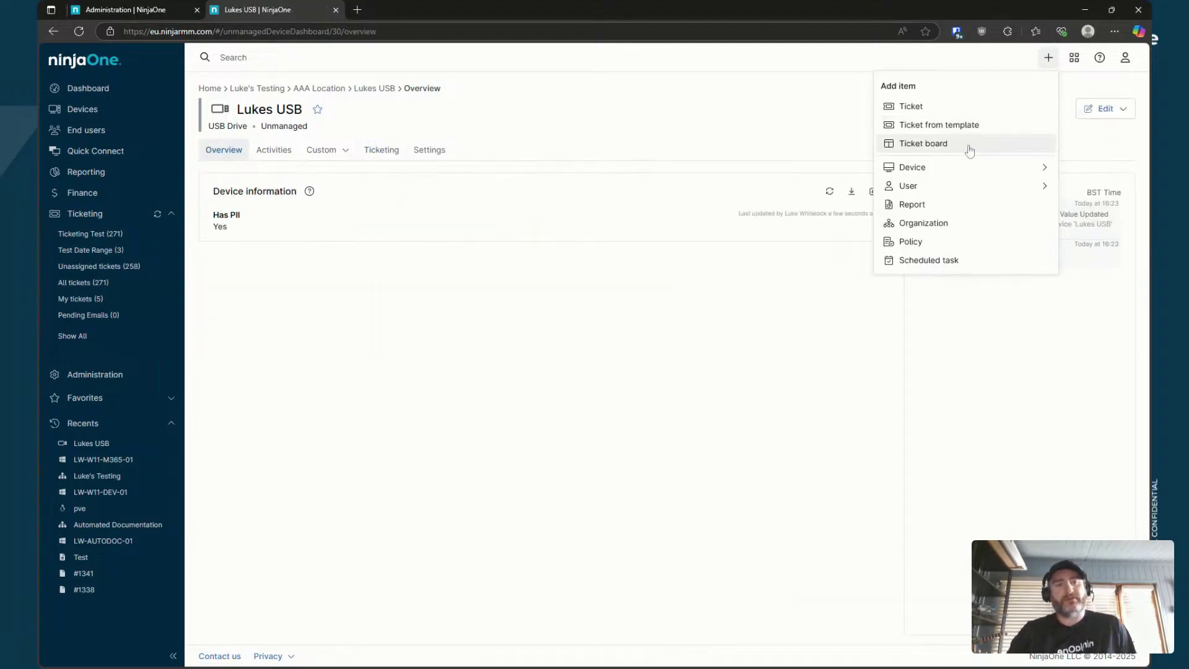
pyautogui.click(954, 174)
pyautogui.click(947, 248)
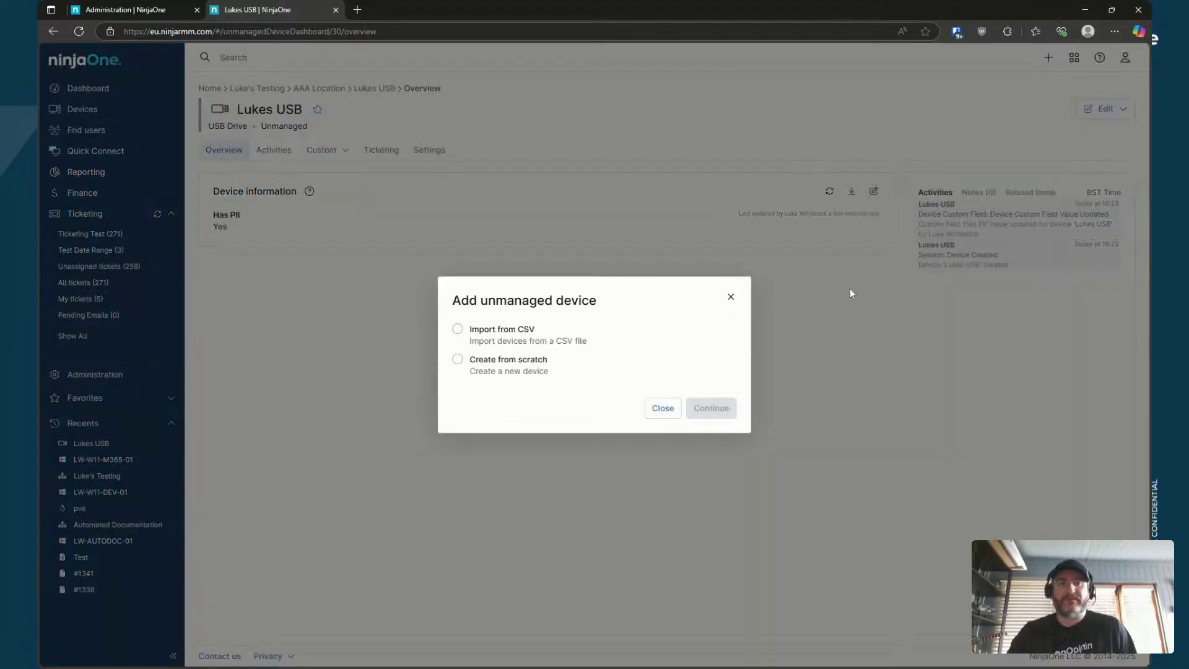
pyautogui.click(480, 329)
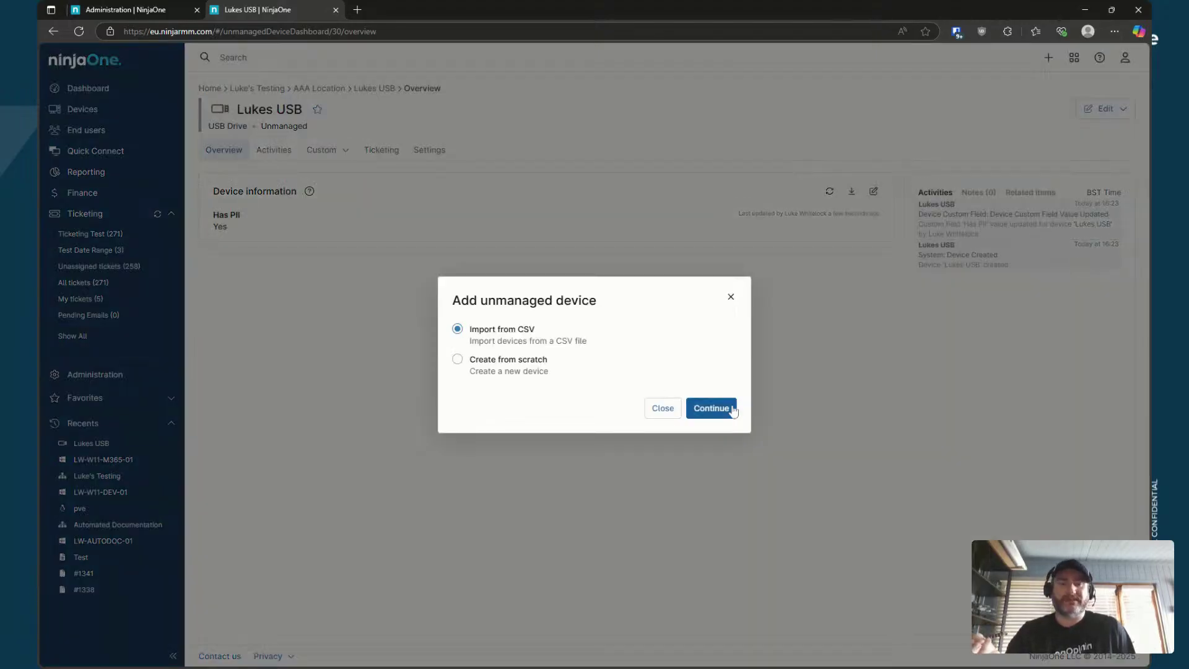
pyautogui.click(730, 406)
pyautogui.click(681, 363)
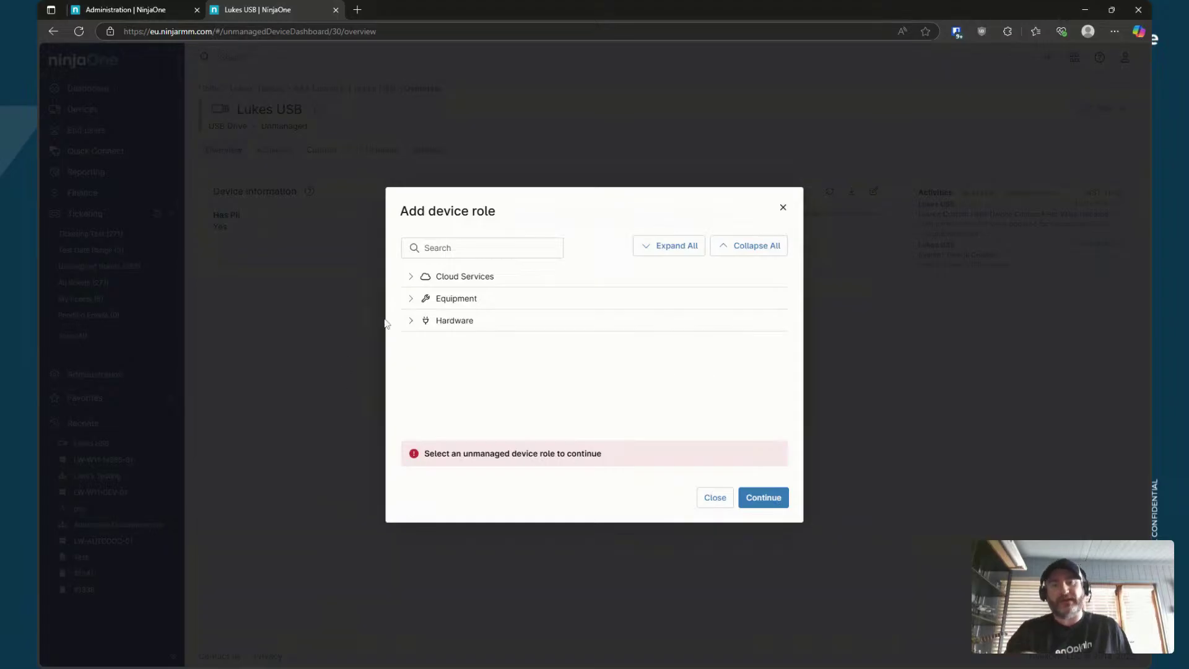
pyautogui.click(409, 327)
pyautogui.click(411, 324)
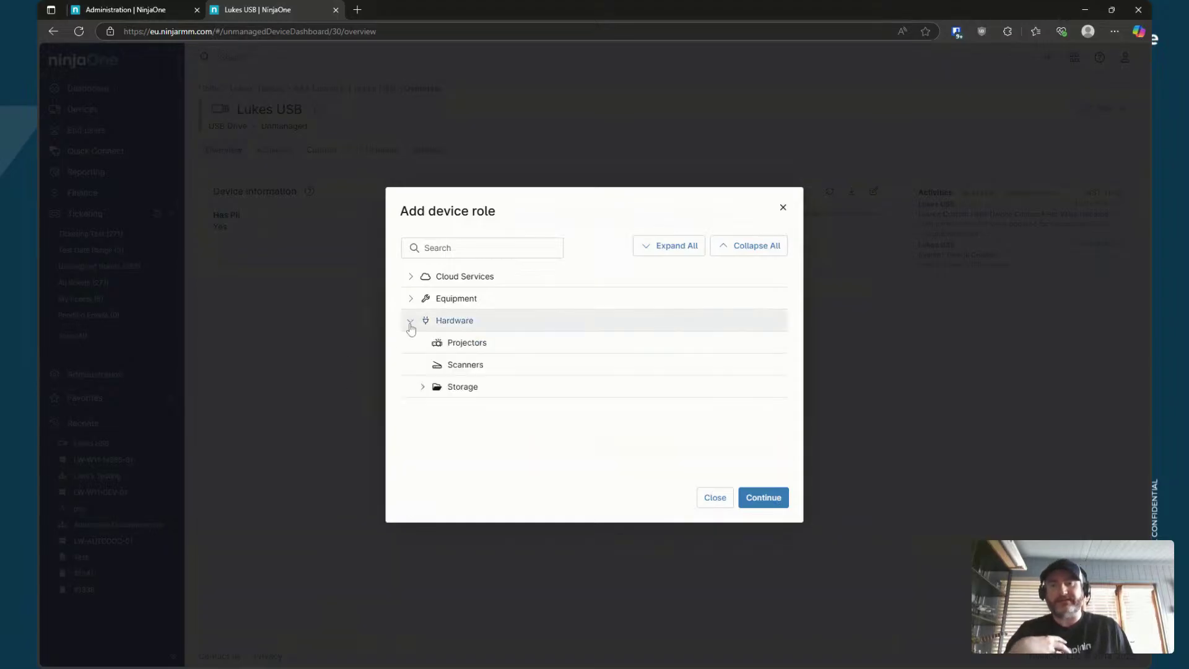
pyautogui.click(422, 386)
pyautogui.click(480, 431)
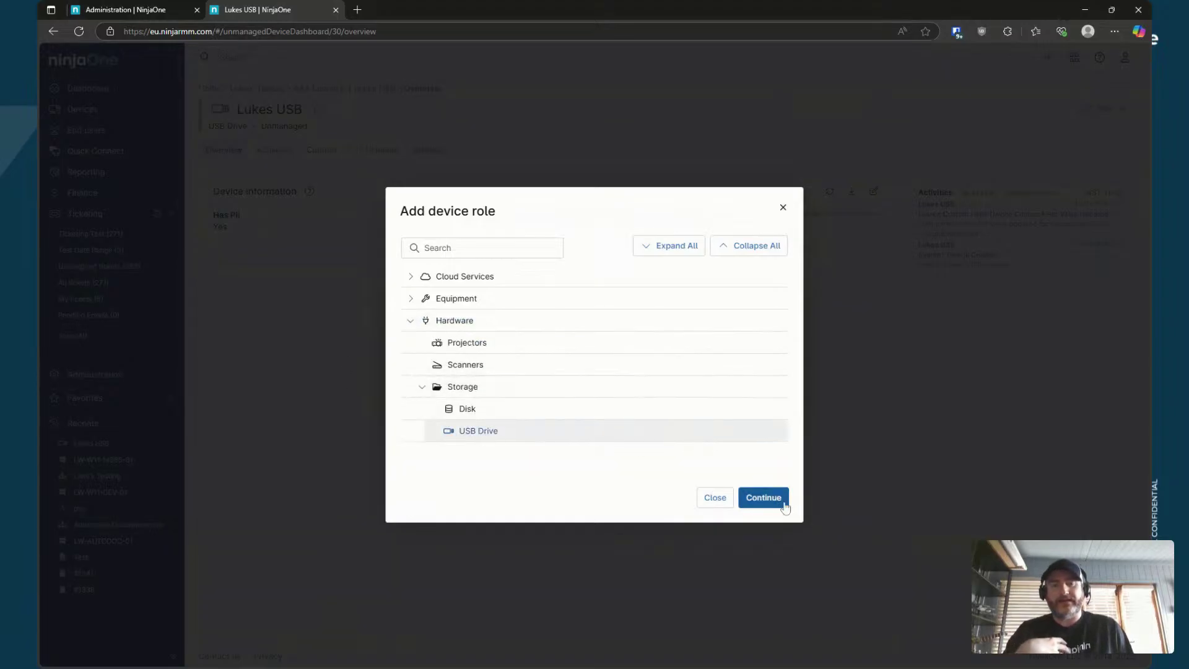
pyautogui.click(764, 497)
# Download the CSV template for the USB Drive role and close the import without uploading a file
pyautogui.click(740, 303)
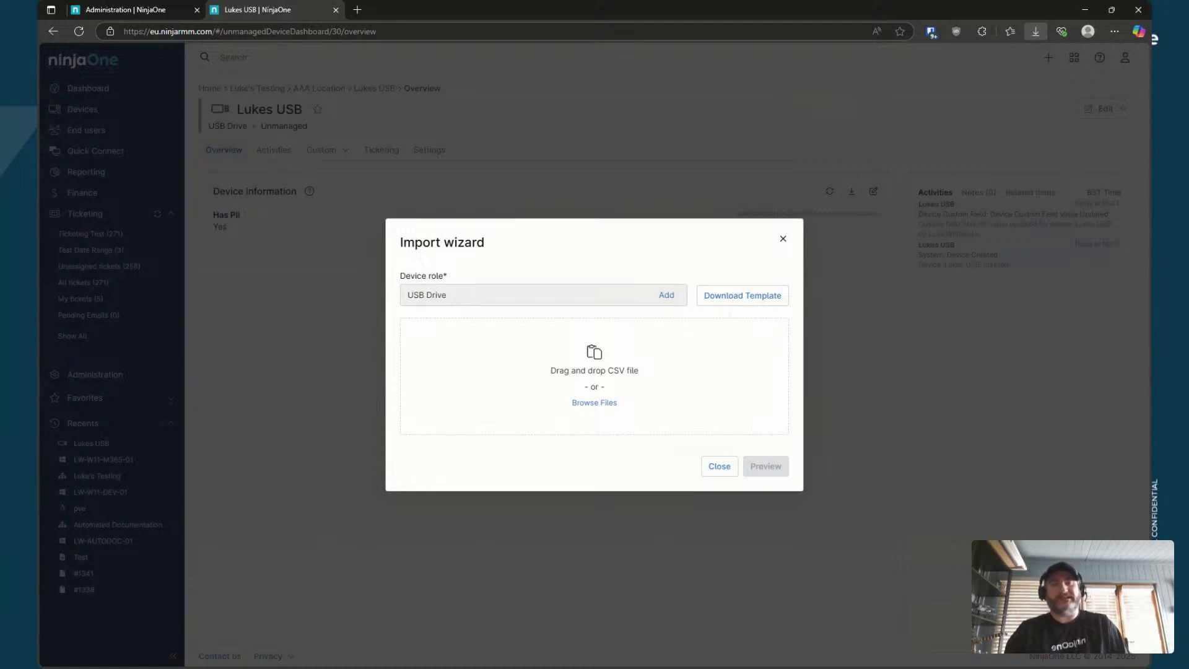
pyautogui.click(724, 469)
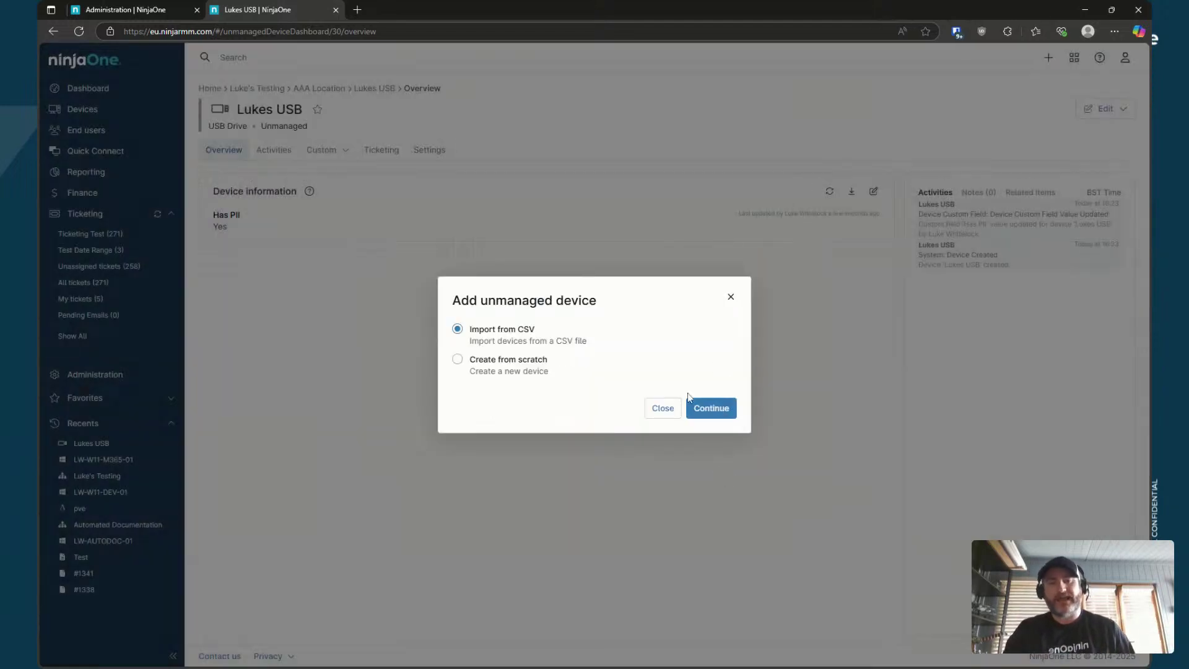
pyautogui.click(672, 408)
# Filter the device list by type to show only Unmanaged Device entries
pyautogui.click(88, 112)
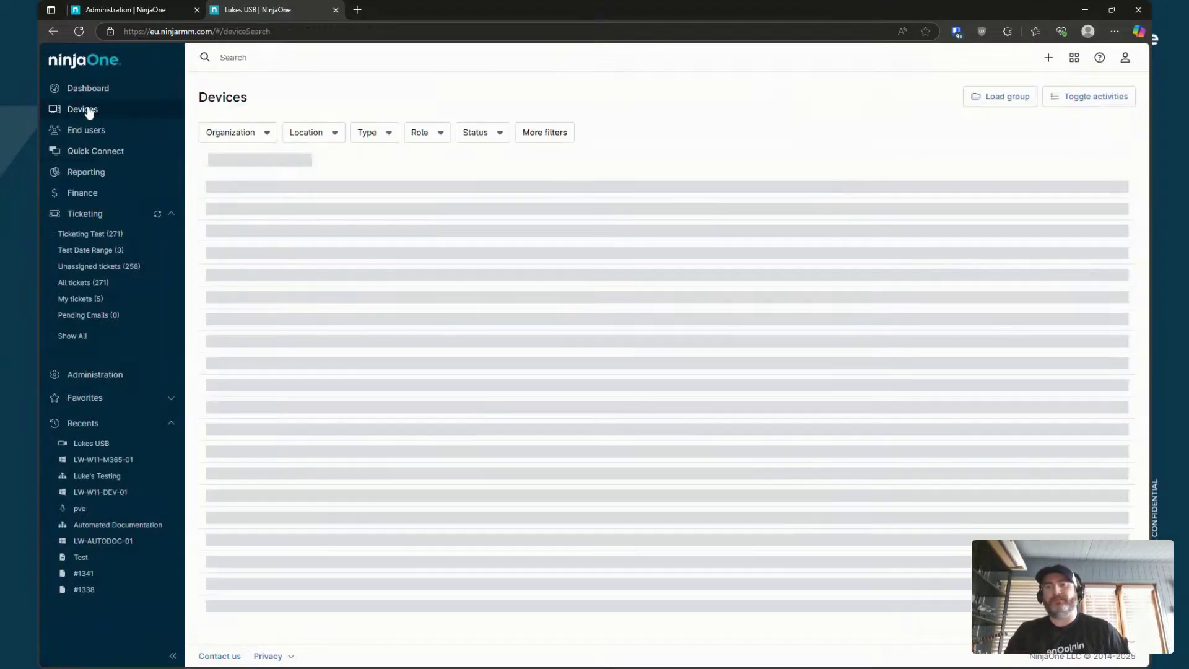
pyautogui.click(384, 137)
pyautogui.write('Un')
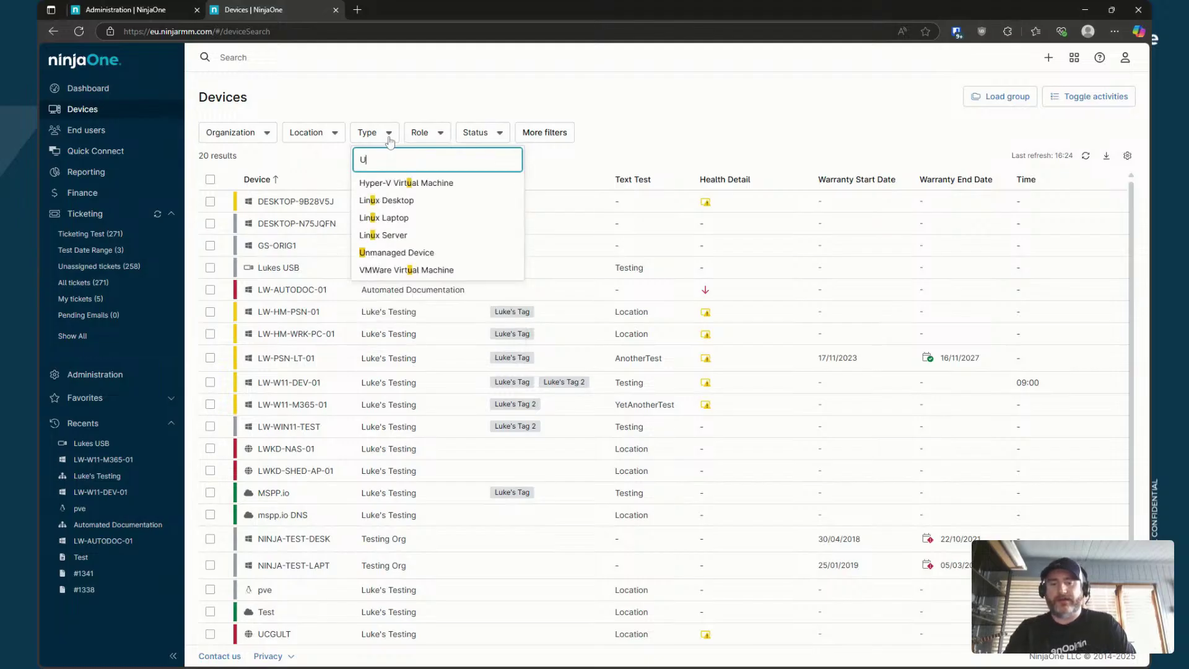
pyautogui.click(433, 183)
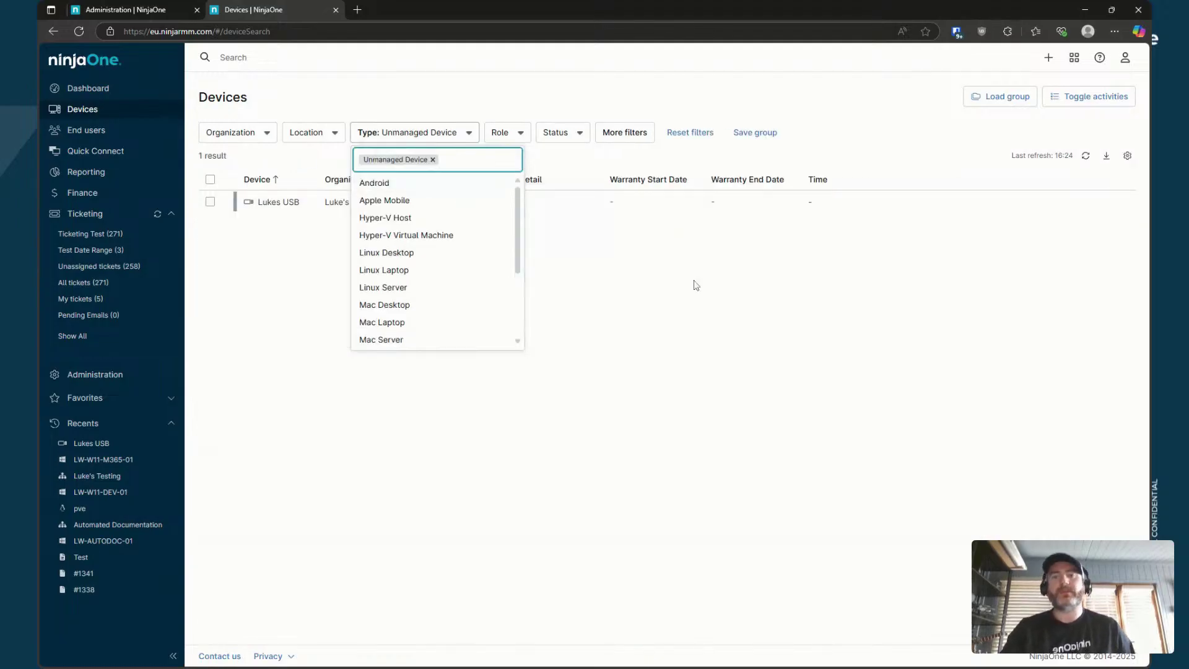
pyautogui.click(837, 295)
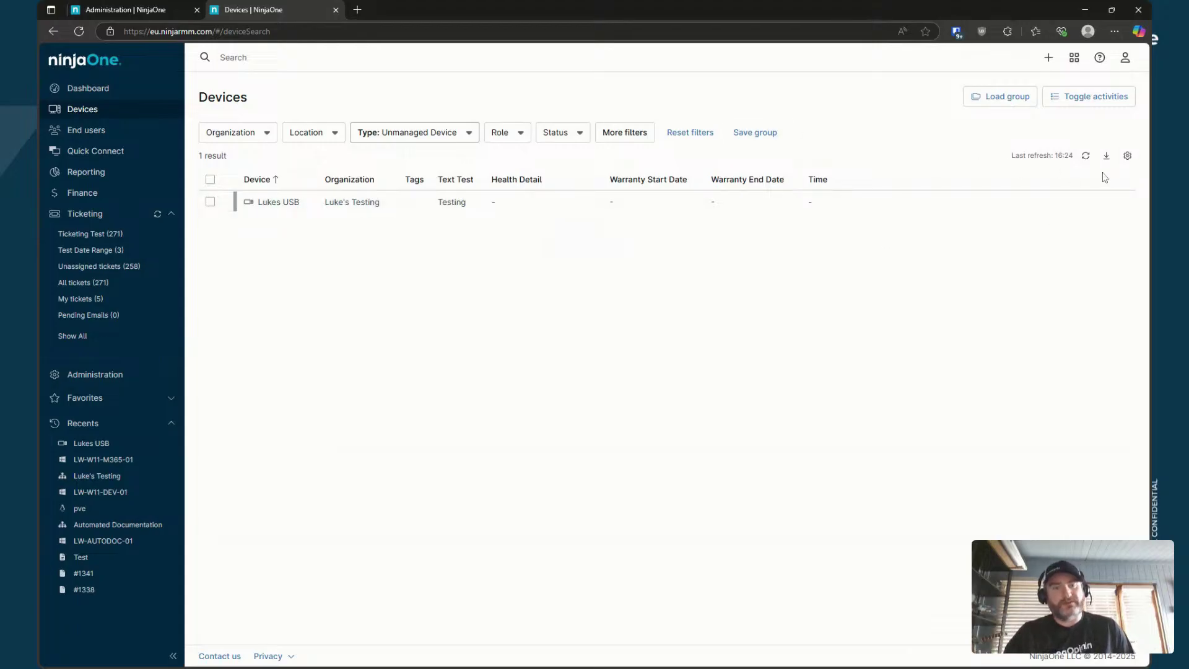
# Add the Has PII custom field as a column in the device table and save the table settings
pyautogui.click(1128, 156)
pyautogui.click(517, 289)
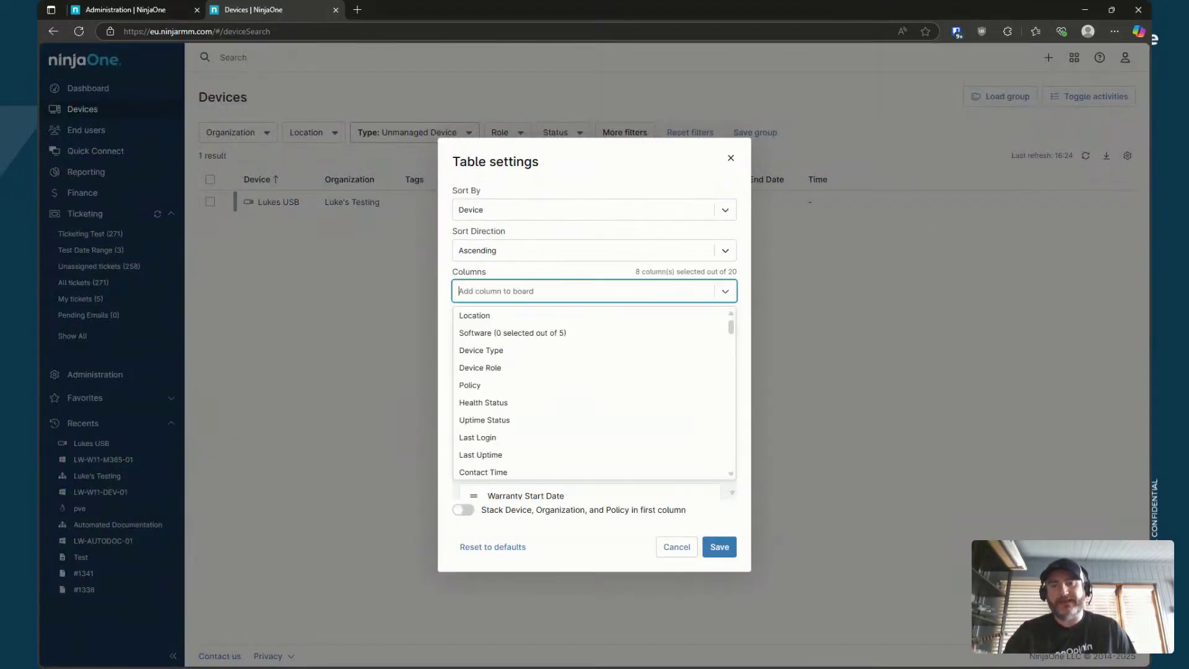
pyautogui.write('Ha')
pyautogui.click(533, 331)
pyautogui.click(720, 547)
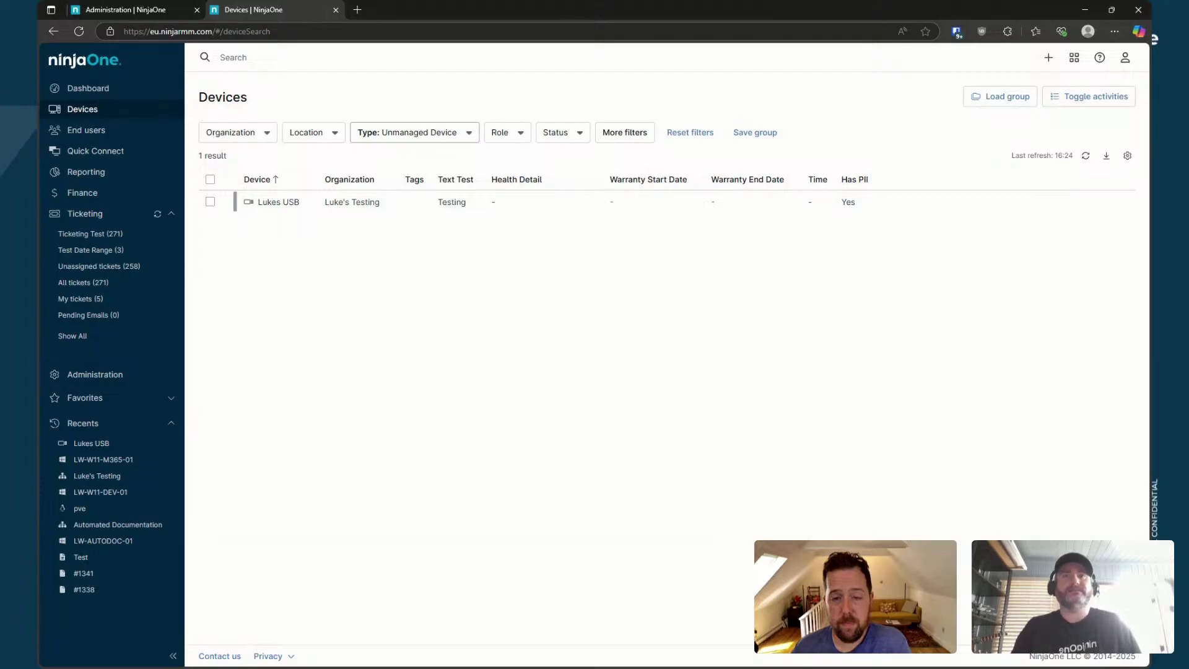
# Open the permissions of the 24 Hour Performance Data device custom field in Administration
pyautogui.click(111, 374)
pyautogui.click(311, 318)
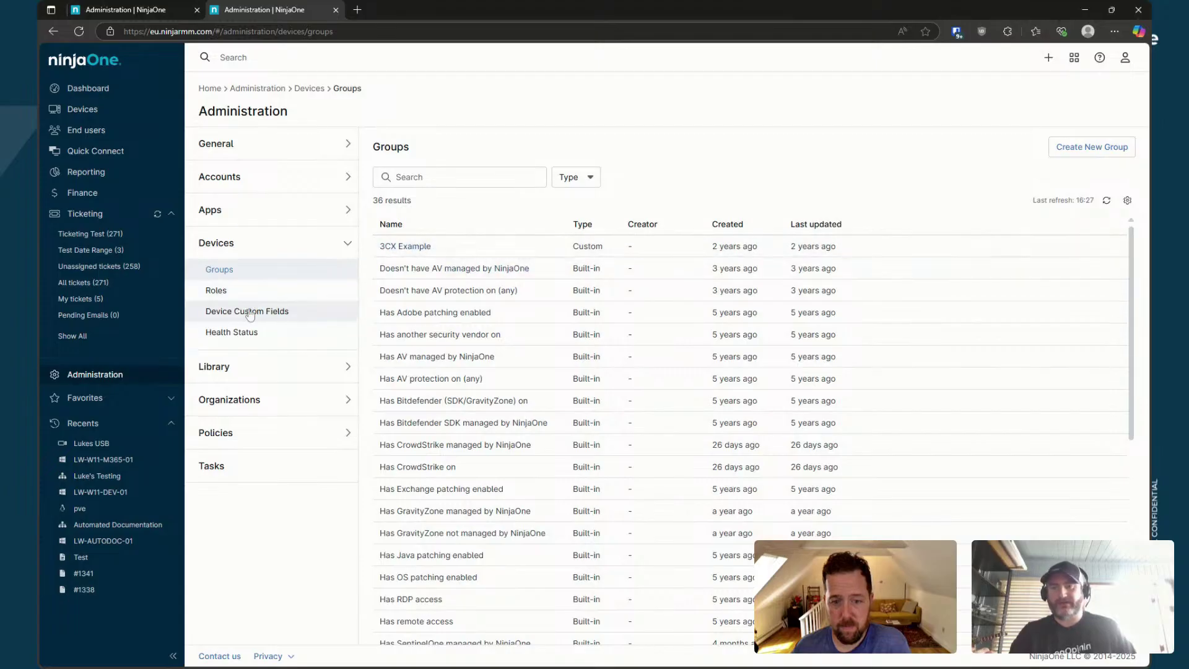
pyautogui.click(277, 313)
pyautogui.click(449, 259)
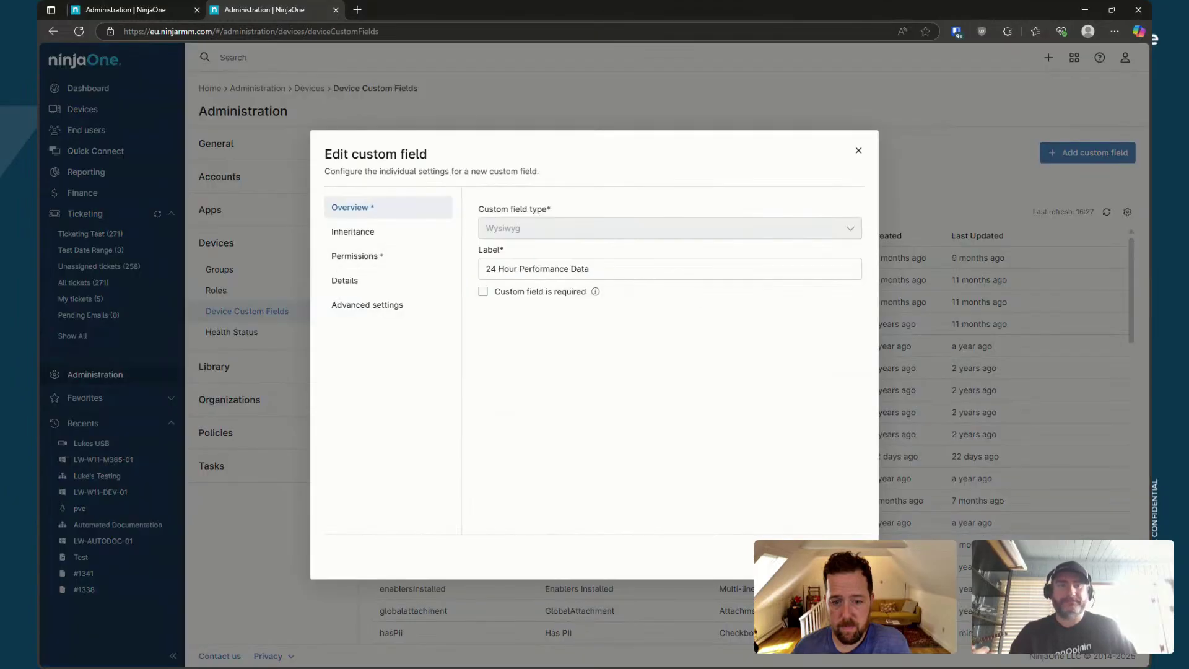
pyautogui.click(379, 256)
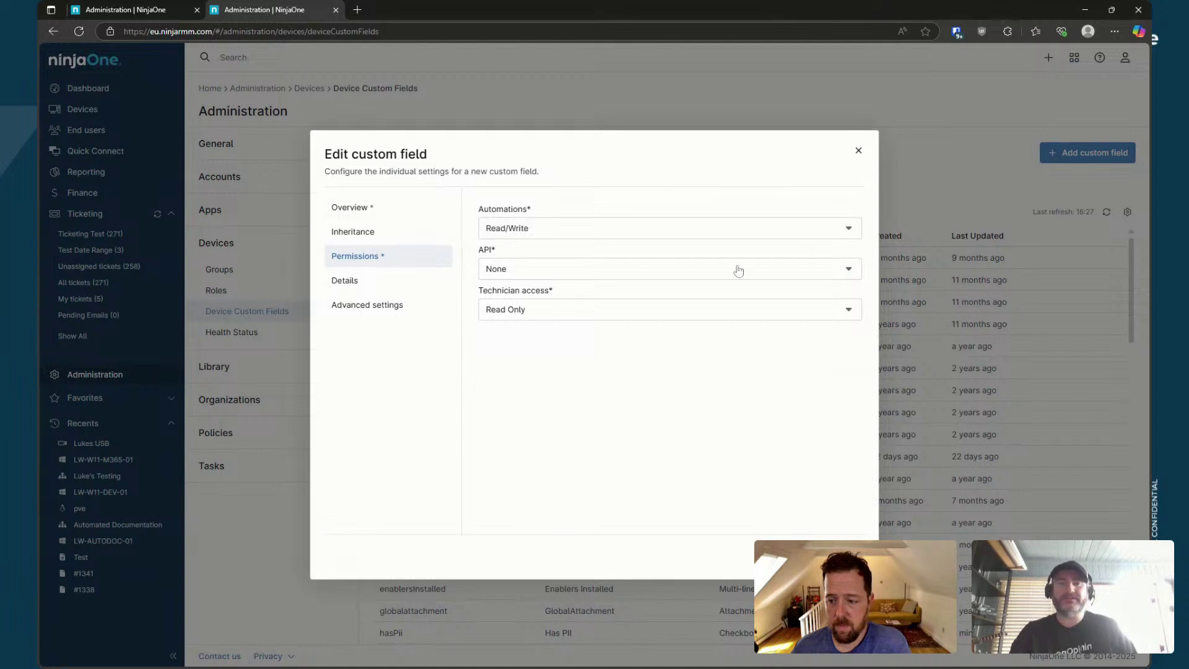
# Try Read/Write for the field's API and Automations permissions, and close the custom field without saving
pyautogui.click(623, 273)
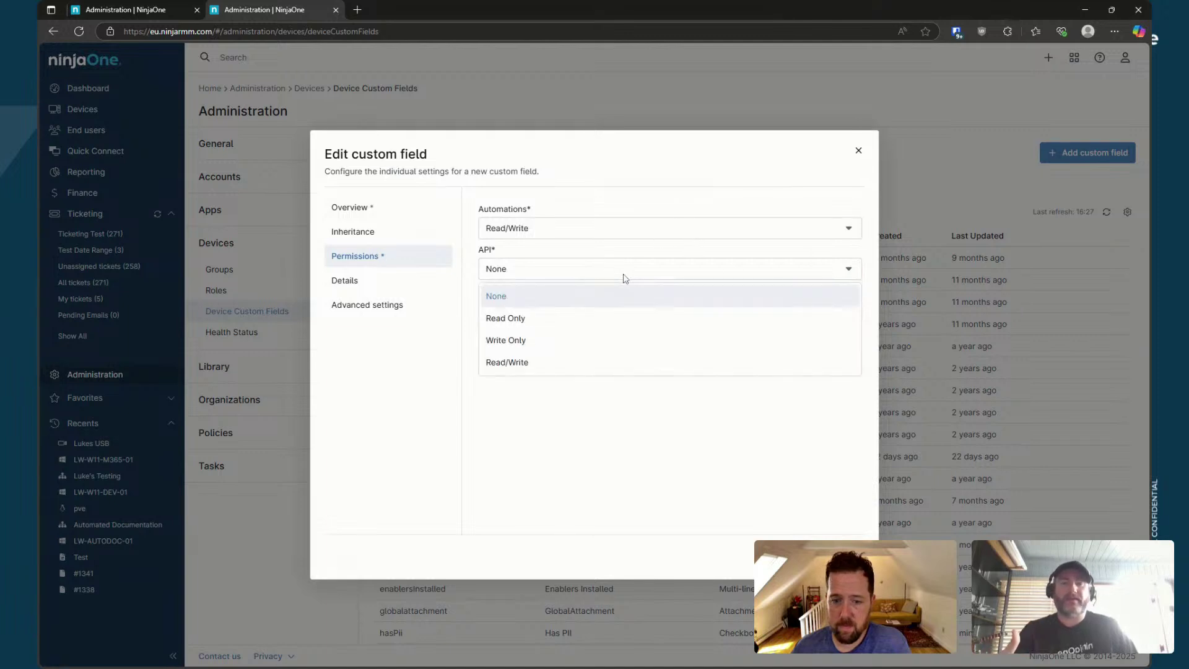
pyautogui.click(603, 361)
pyautogui.click(605, 228)
pyautogui.click(574, 328)
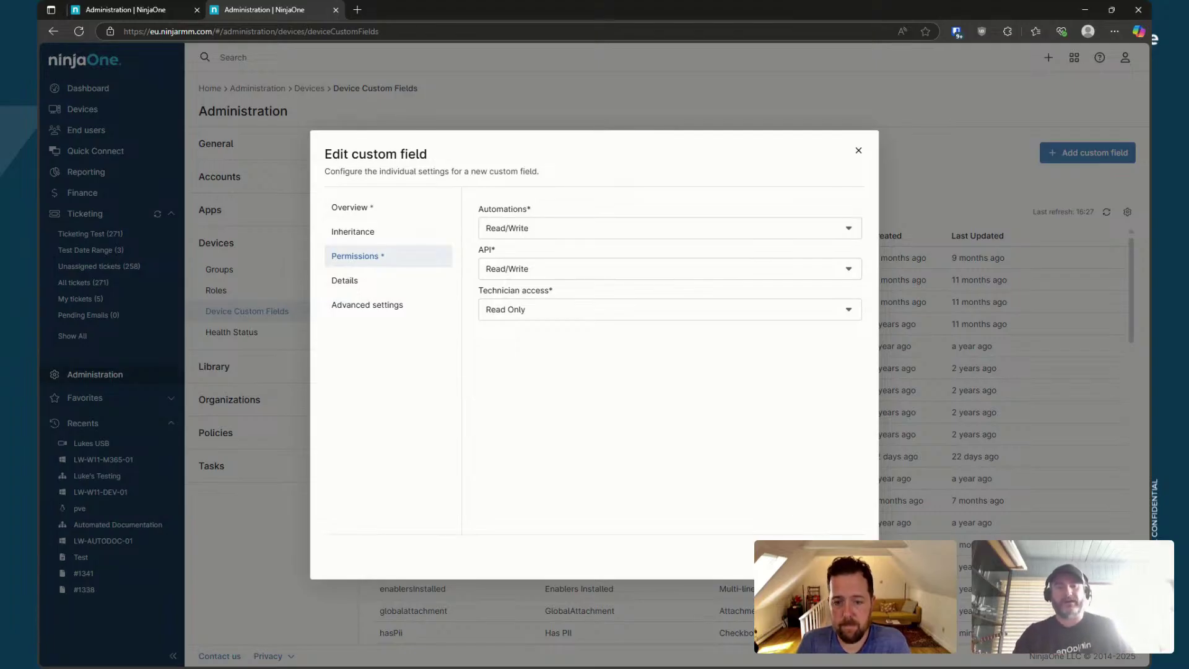
pyautogui.press('Escape')
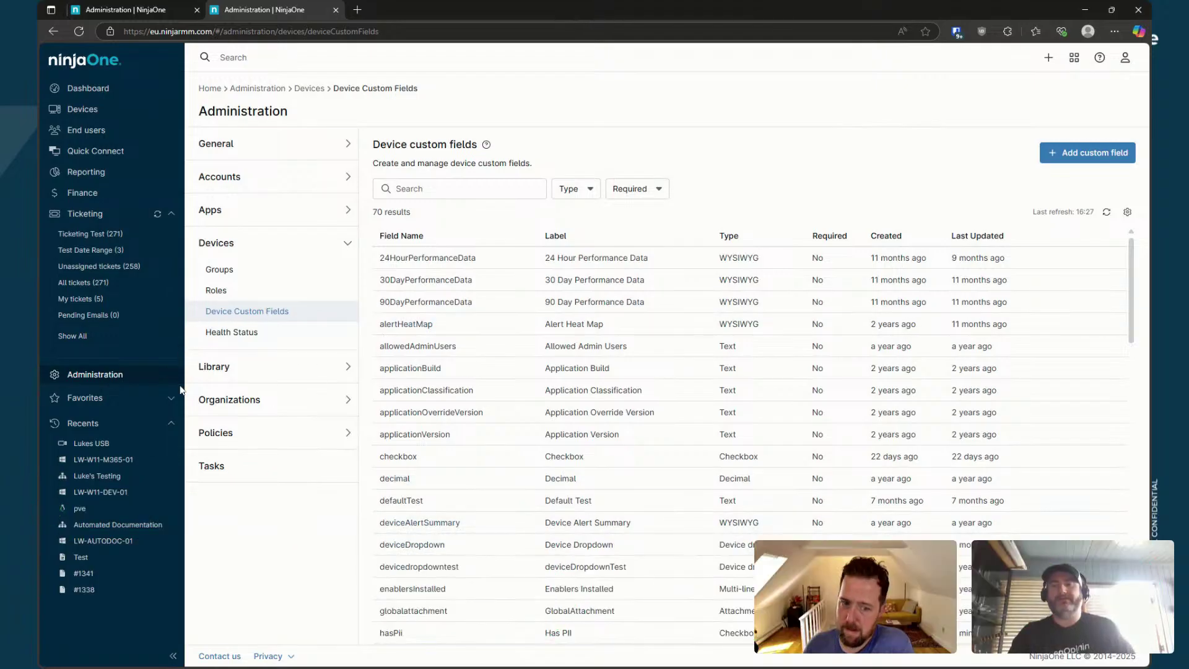
# Show the default custom fields of the device LW-W11-M365-01
pyautogui.click(104, 460)
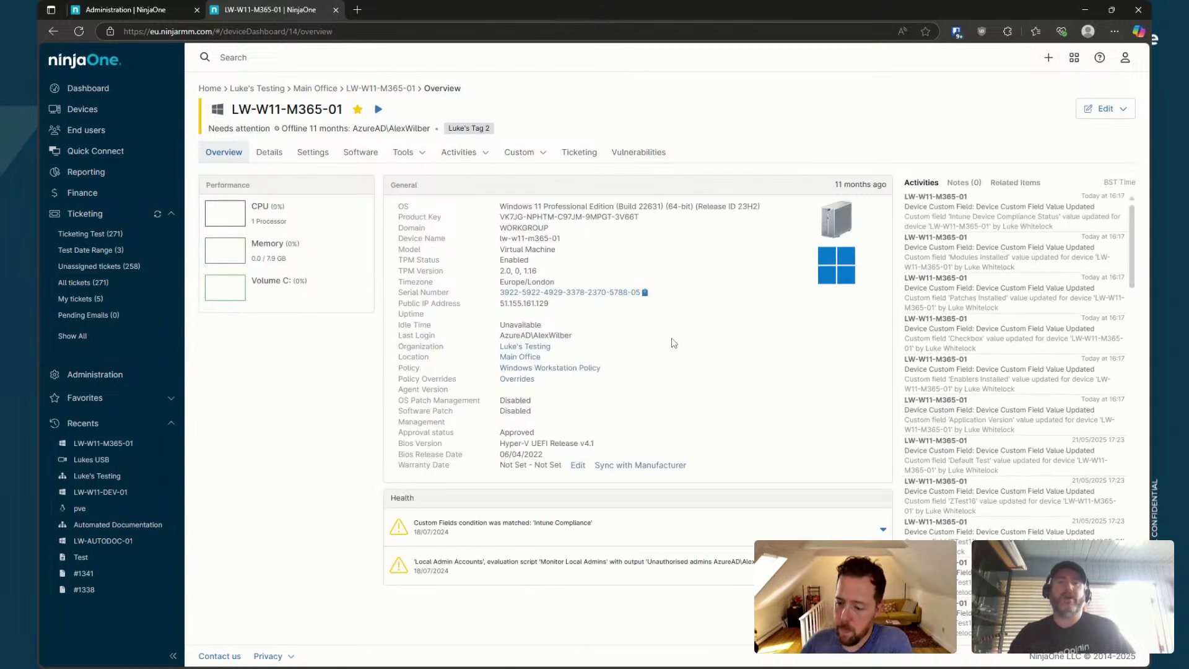
pyautogui.click(524, 155)
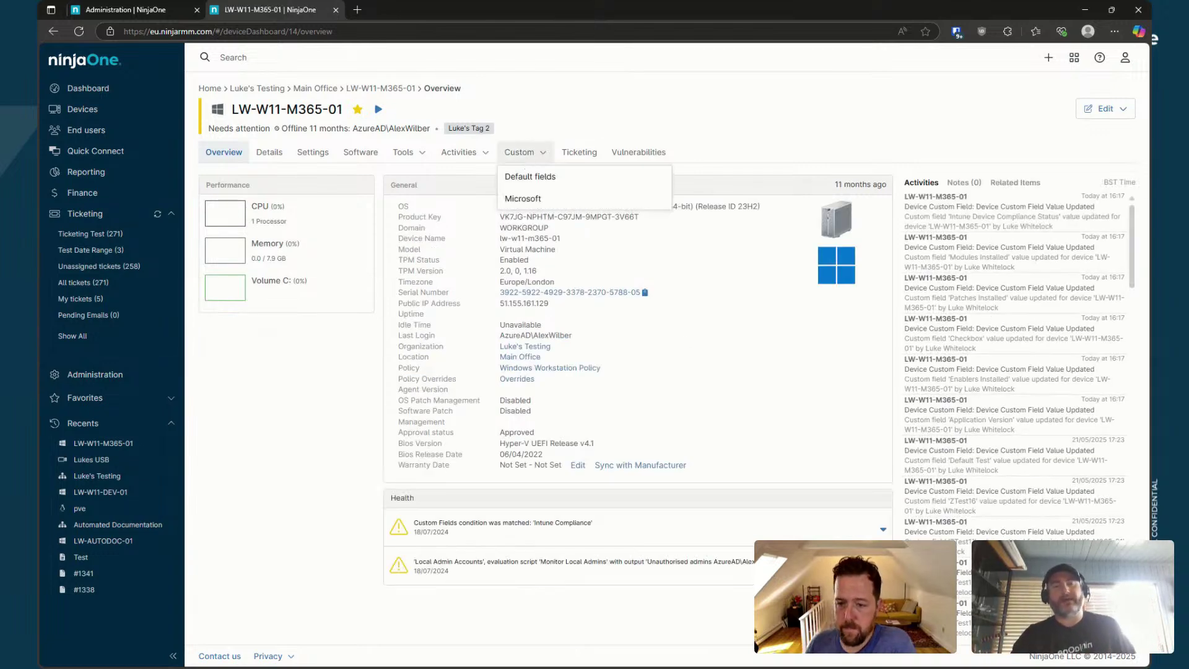
pyautogui.click(548, 179)
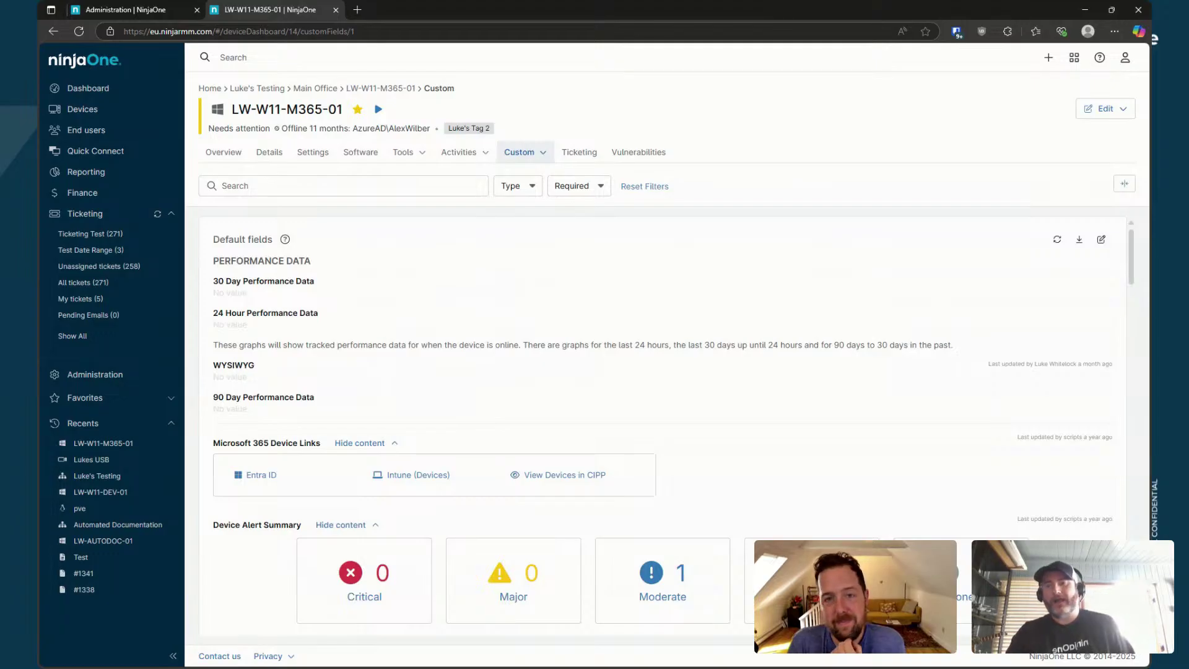
# Review the NinjaOne IT Asset Management app and its in-progress roadmap, and return to the app's administration page
pyautogui.click(107, 376)
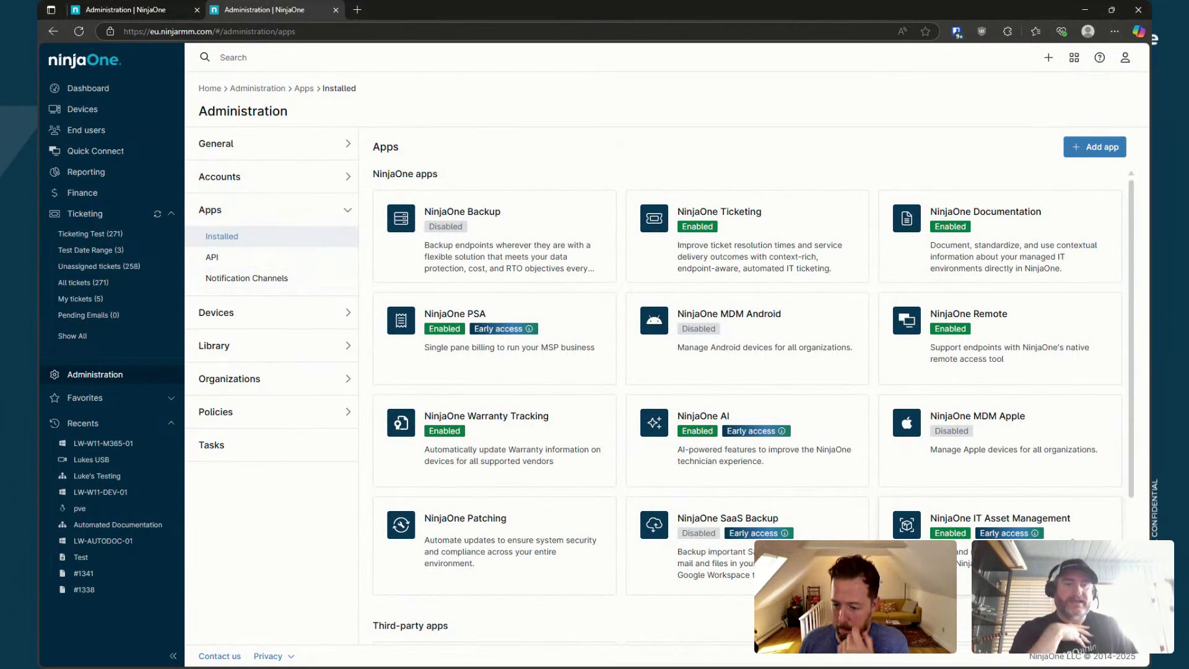
pyautogui.click(1081, 534)
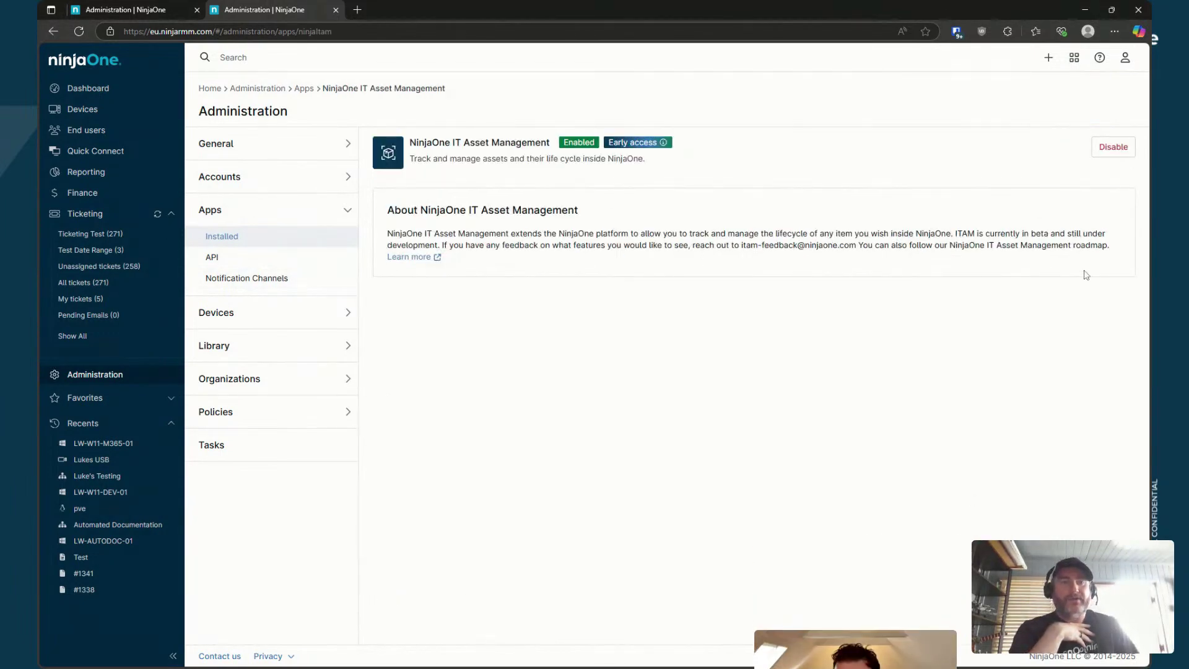
pyautogui.click(412, 257)
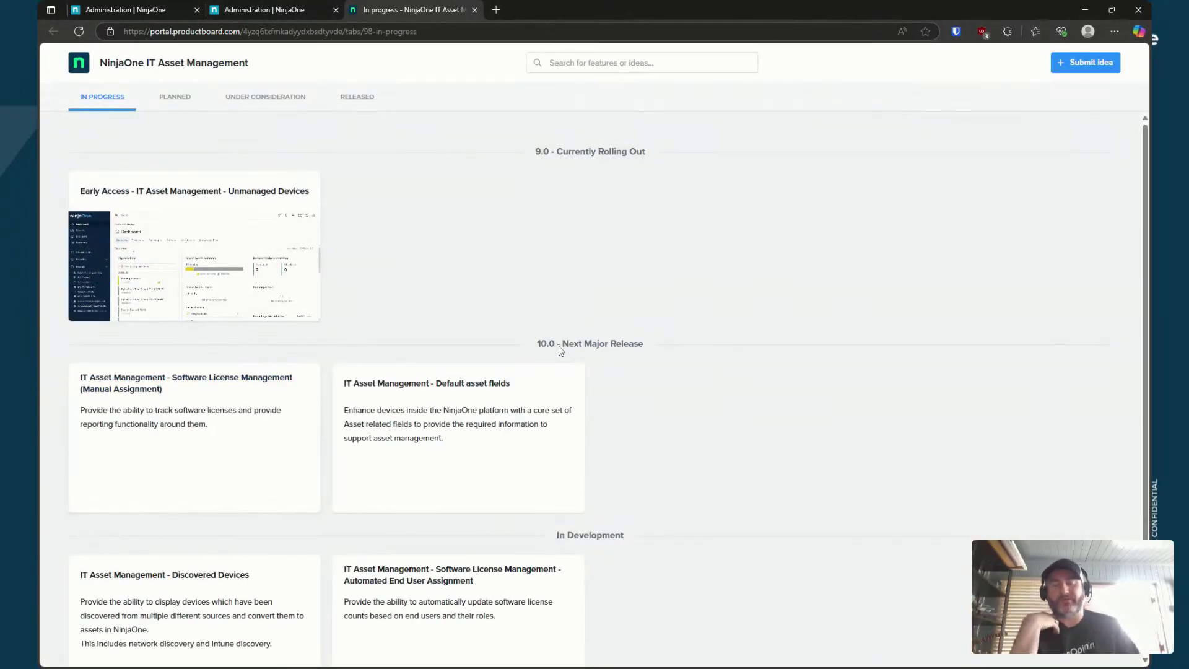
pyautogui.scroll(-1, 180, 428)
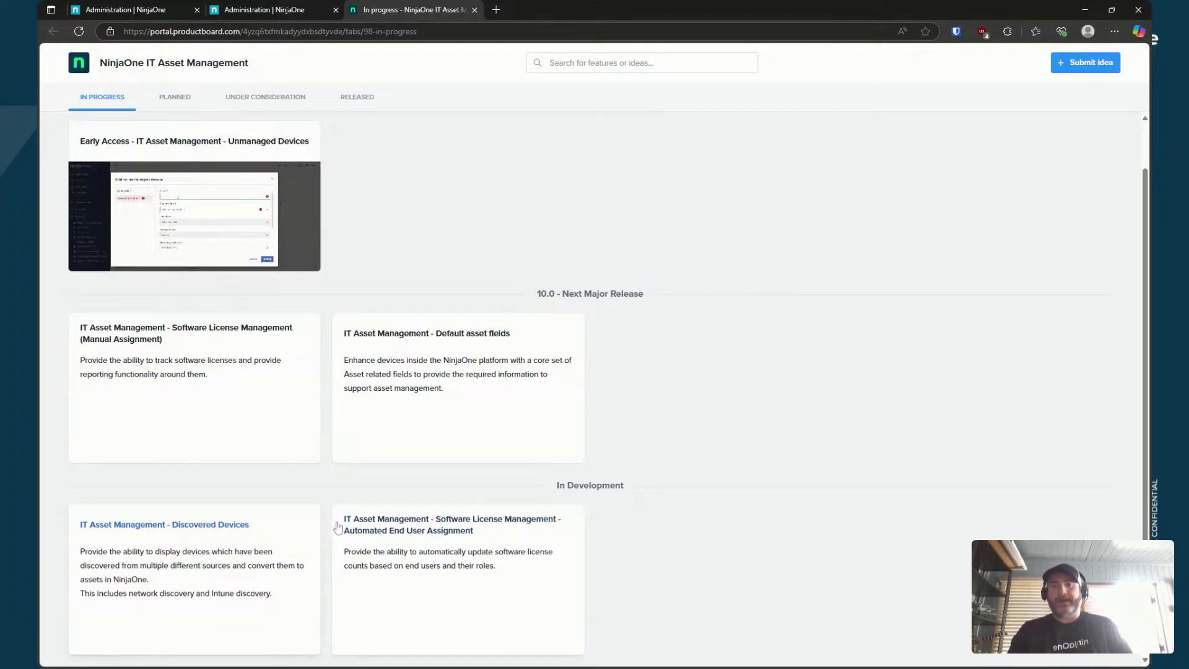
pyautogui.scroll(1, 491, 292)
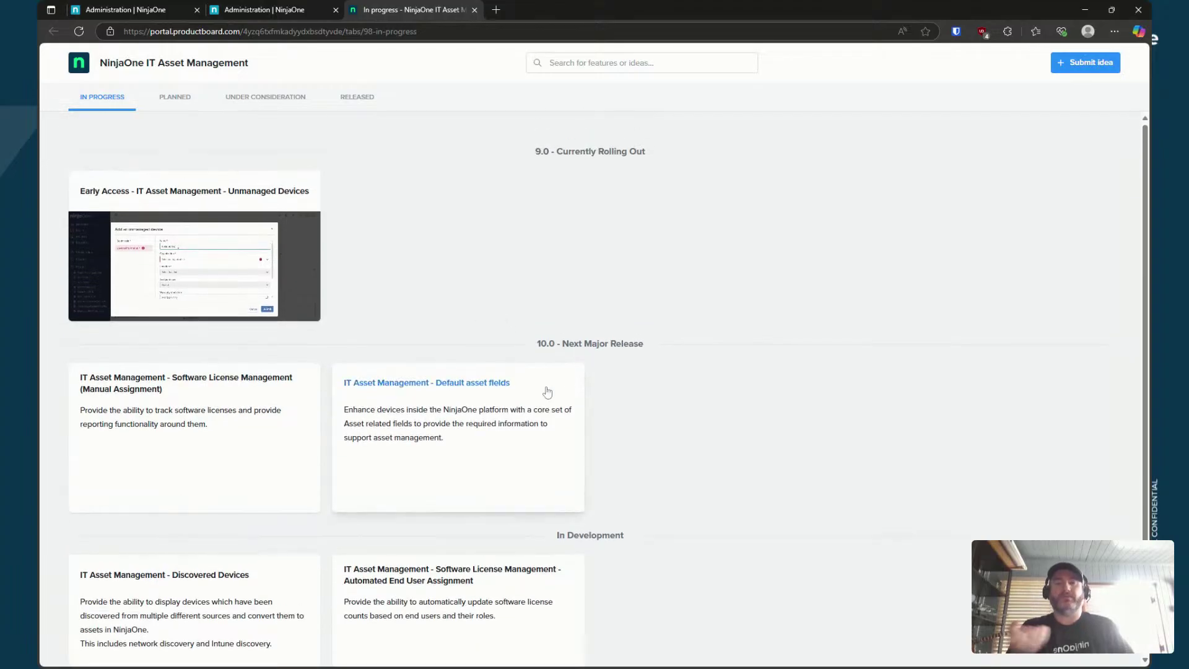
pyautogui.scroll(-1, 554, 421)
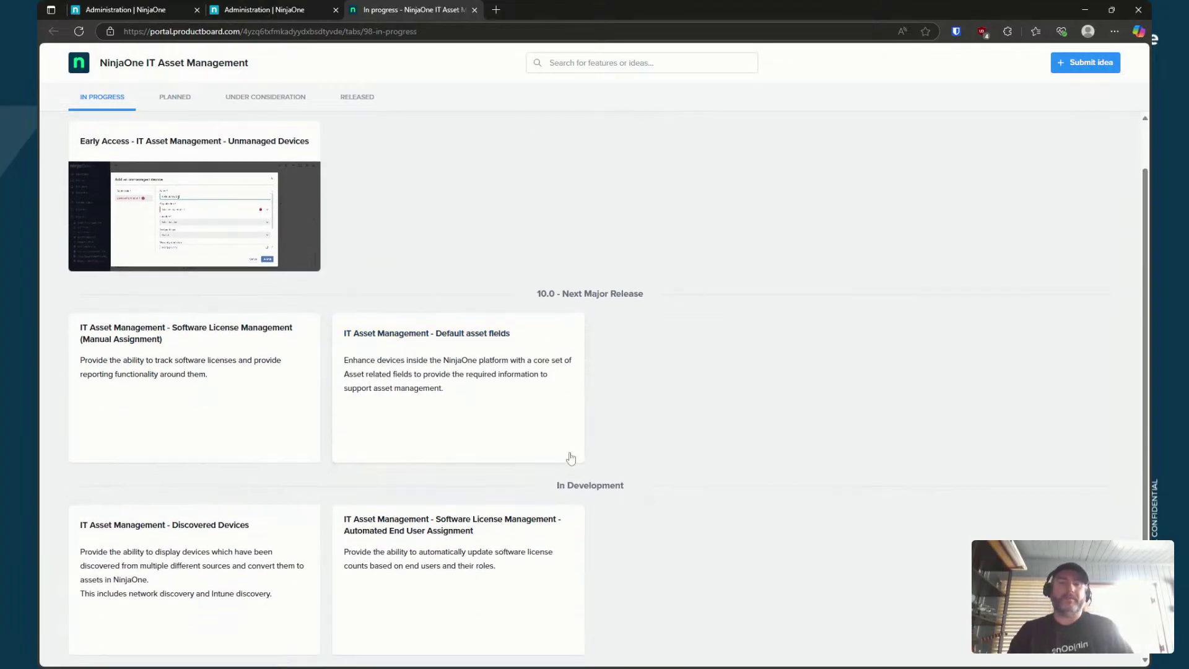
pyautogui.click(246, 14)
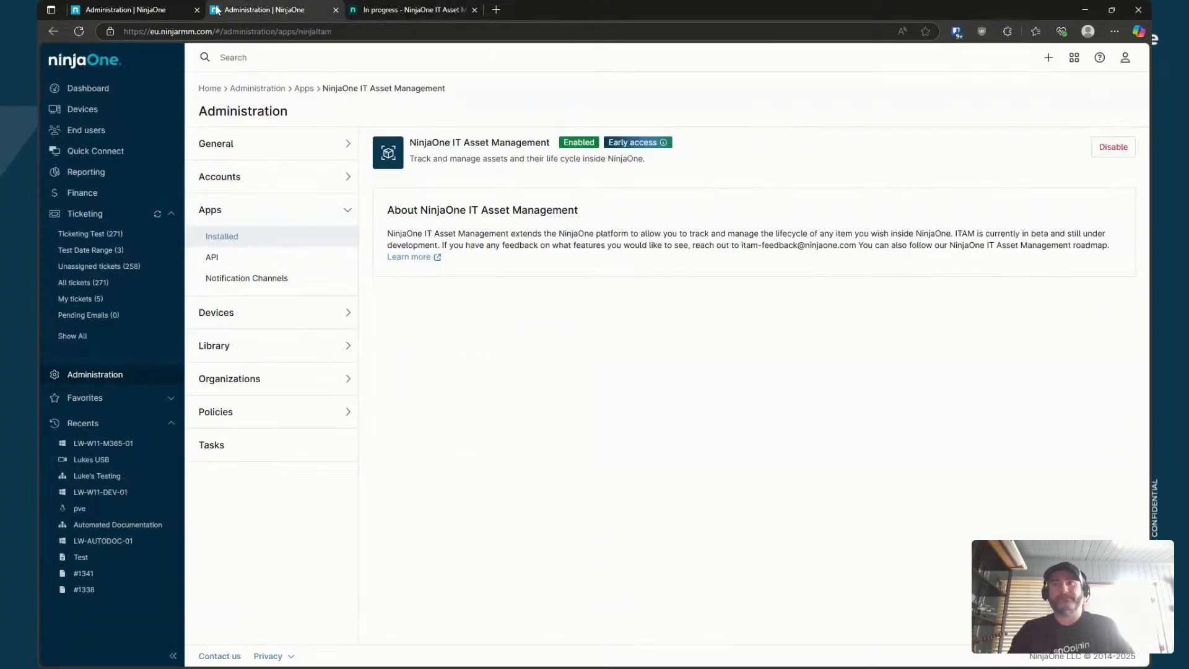
pyautogui.click(137, 11)
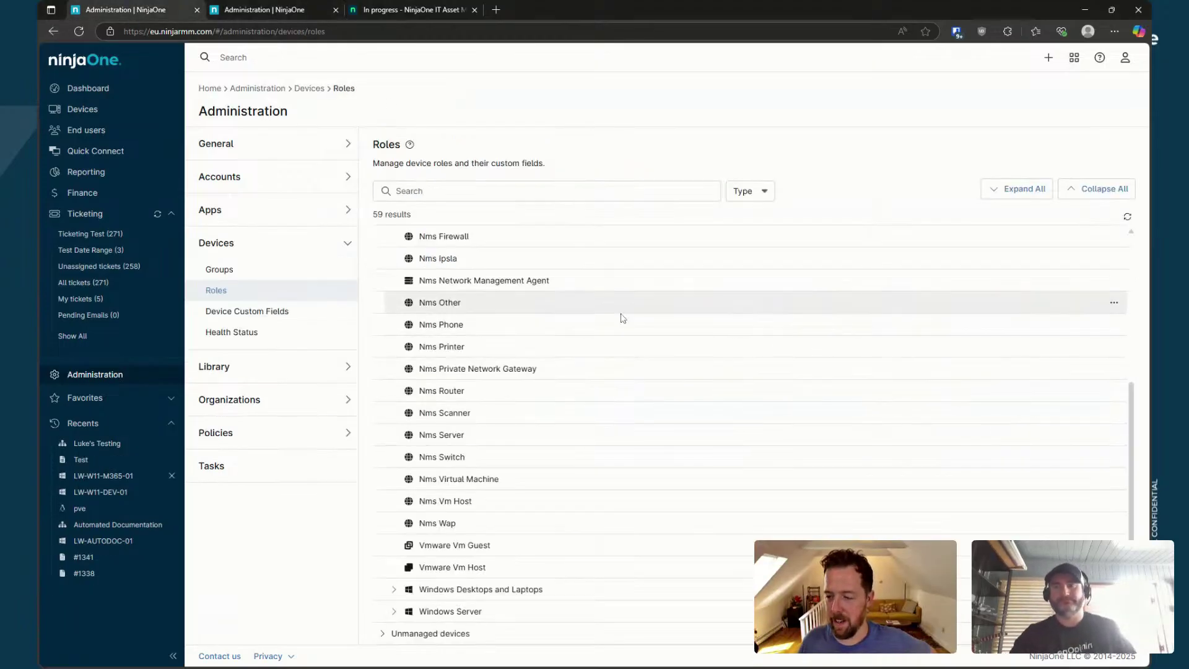
pyautogui.click(287, 14)
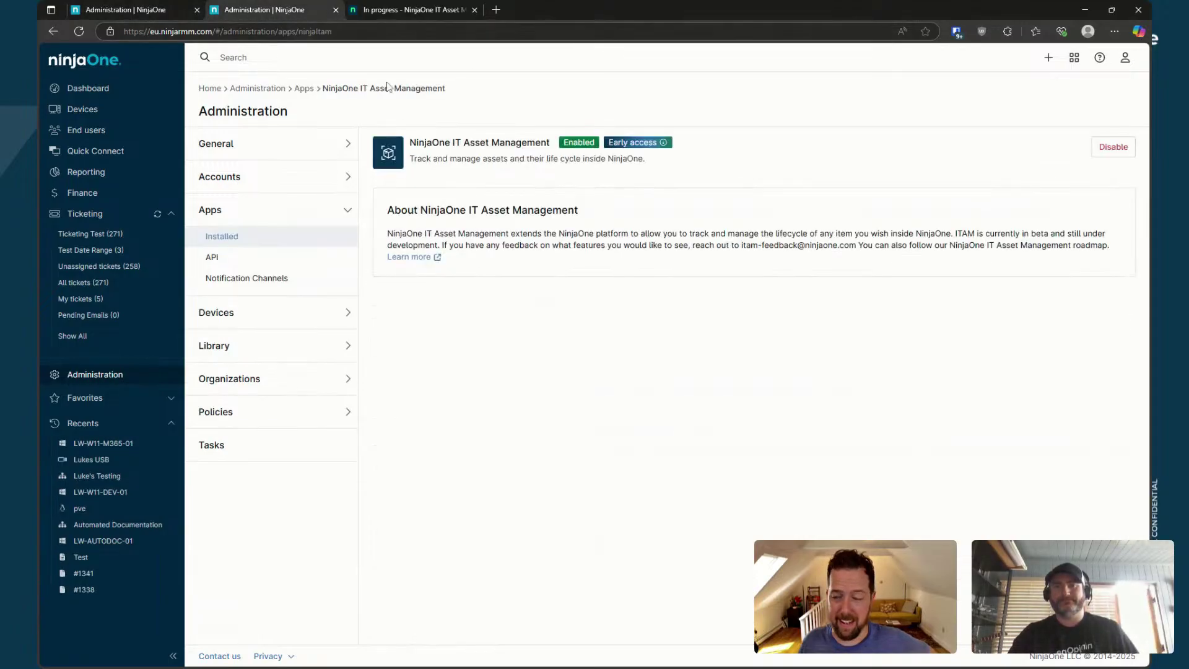